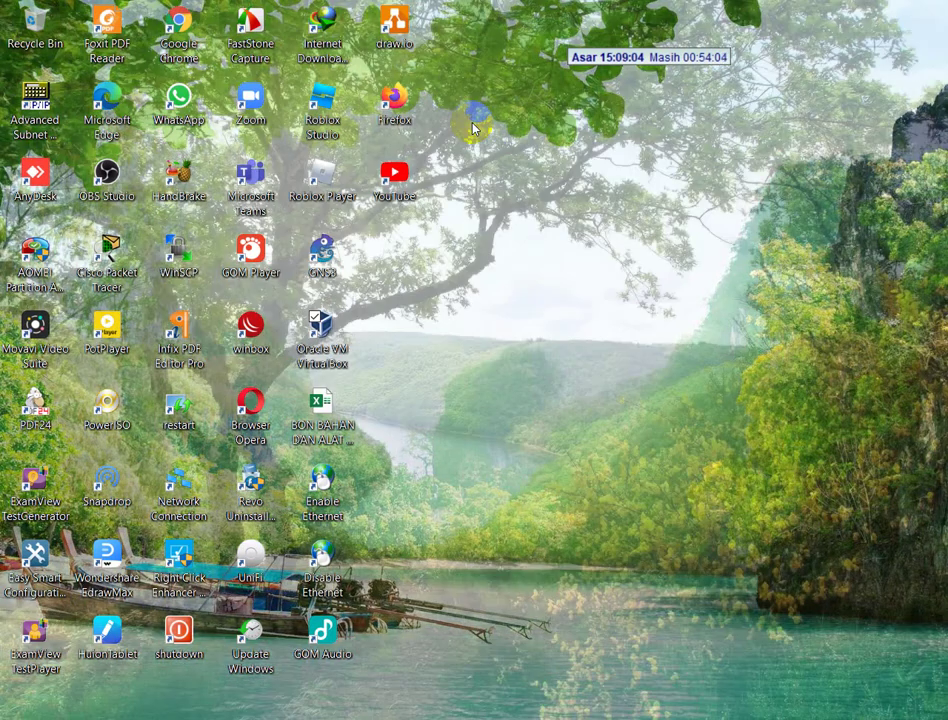
- Browse File Explorer to Local Disk (E:) > Master Programs > ISO, showing the Debian folders
{"action": "left_click", "coordinate": [474, 125]}
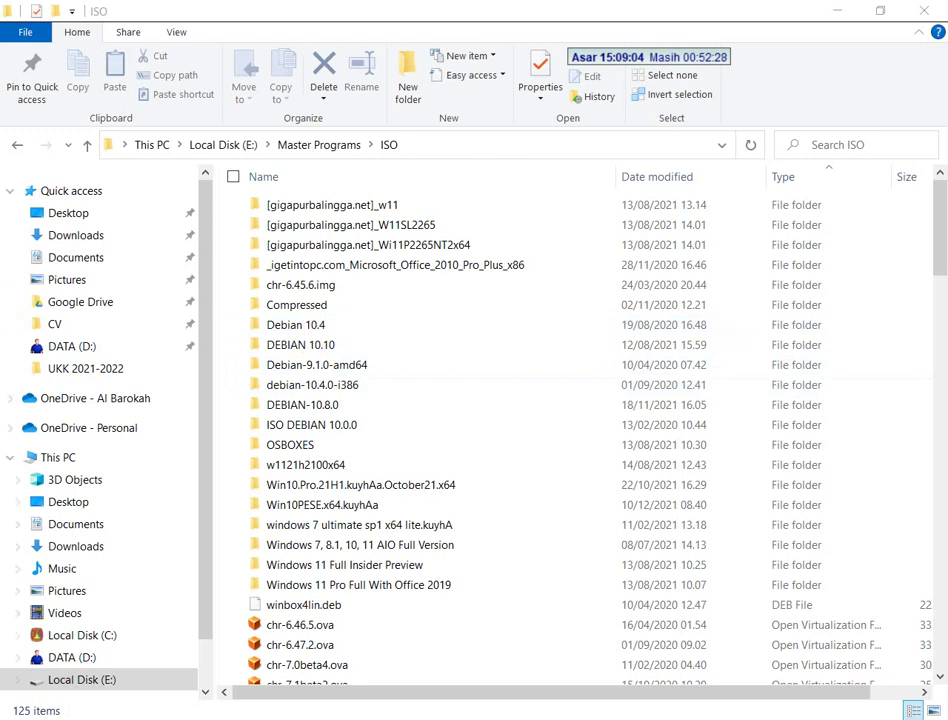
- Scroll SOAL UKK 2021 V2.pdf to page 4's section IV Virtual Box requirements
{"action": "key", "text": "alt+Tab"}
{"action": "scroll", "coordinate": [459, 252], "scroll_direction": "up", "scroll_amount": 15}
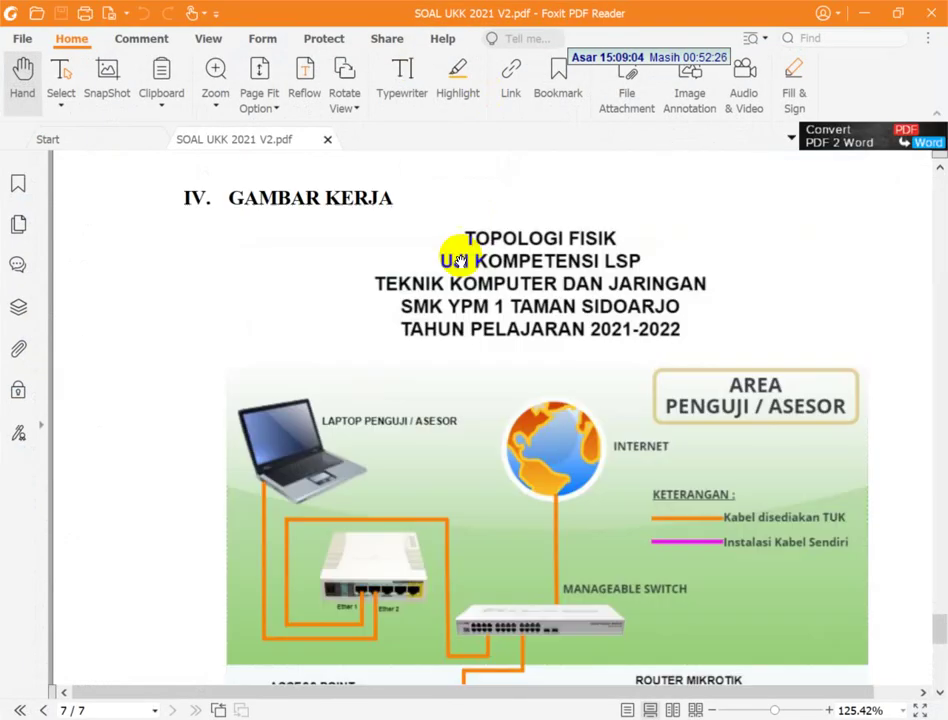
{"action": "scroll", "coordinate": [459, 252], "scroll_direction": "up", "scroll_amount": 10}
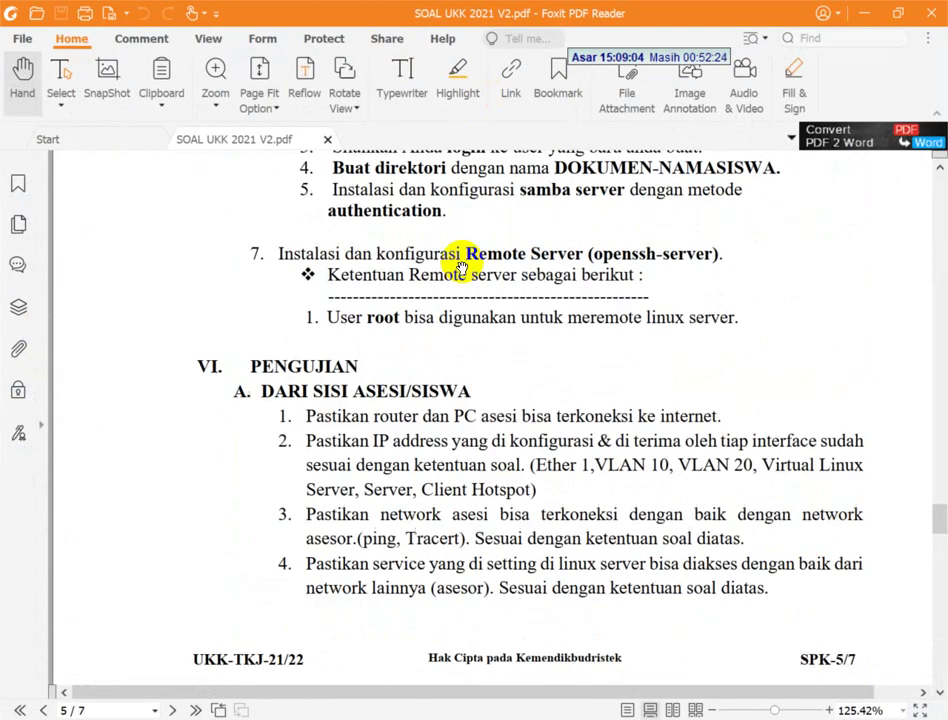
{"action": "scroll", "coordinate": [463, 263], "scroll_direction": "up", "scroll_amount": 3}
{"action": "scroll", "coordinate": [463, 263], "scroll_direction": "down", "scroll_amount": 6}
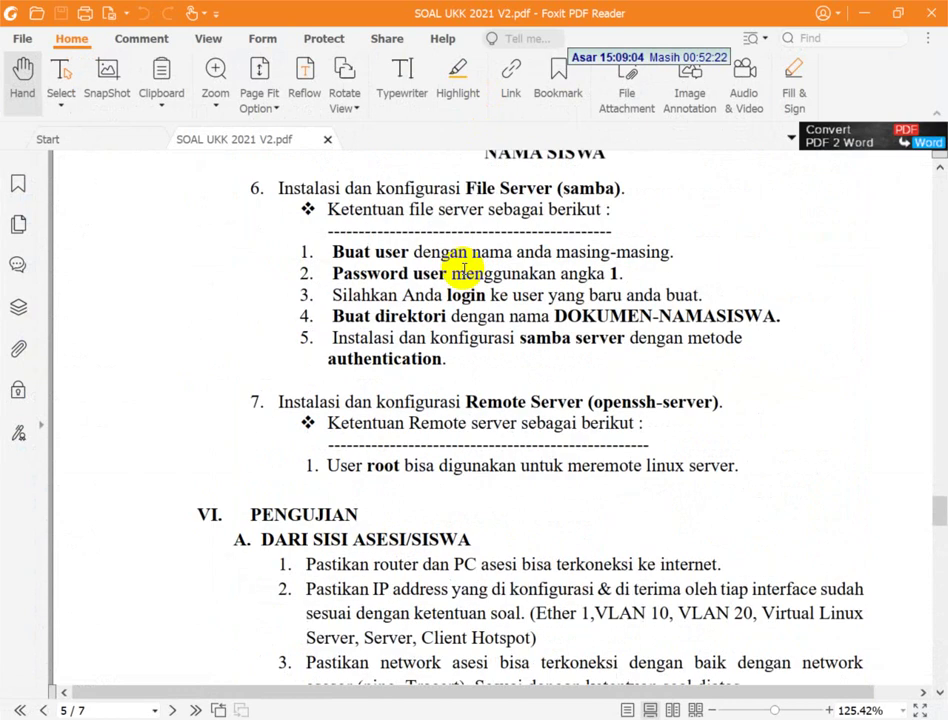
{"action": "scroll", "coordinate": [463, 265], "scroll_direction": "up", "scroll_amount": 10}
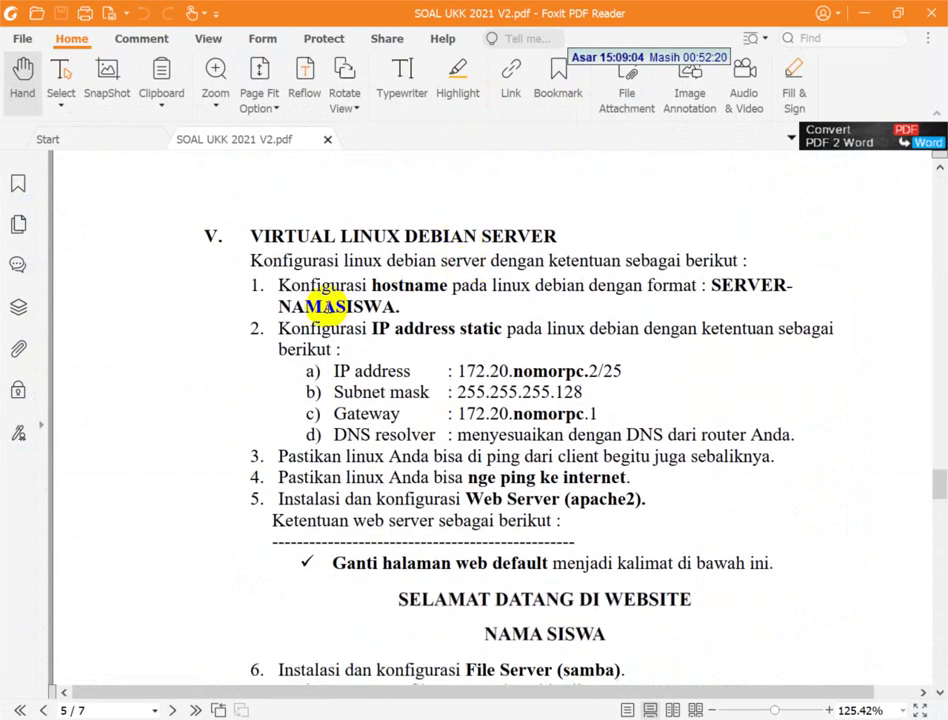
{"action": "scroll", "coordinate": [444, 286], "scroll_direction": "up", "scroll_amount": 8}
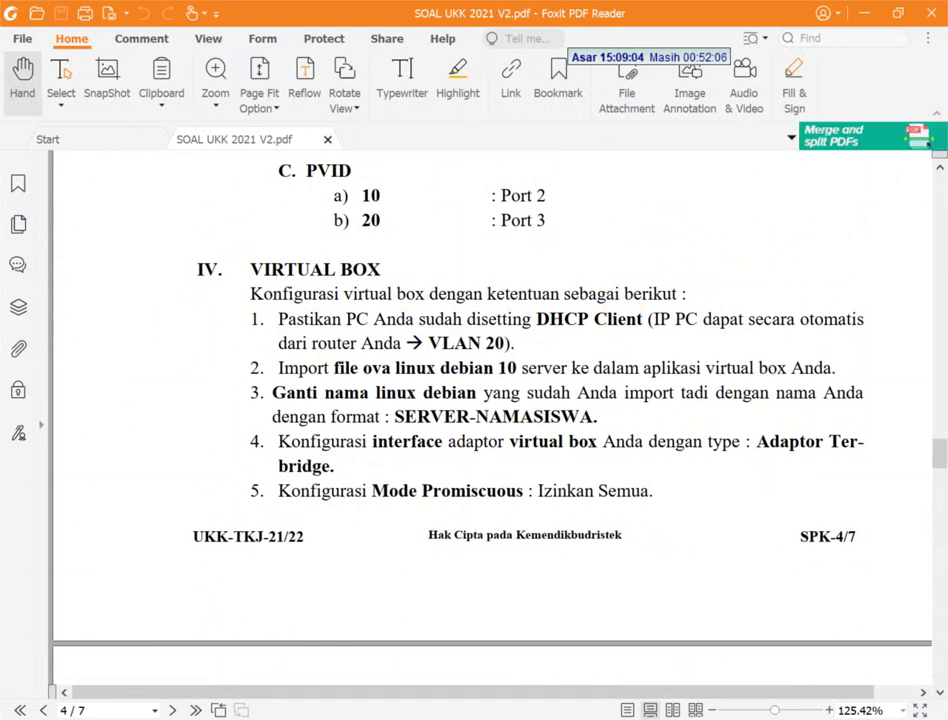
{"action": "left_click", "coordinate": [237, 712]}
- Check that the Ethernet connection's IPv4 obtains IP and DNS automatically, changing nothing
{"action": "right_click", "coordinate": [147, 128]}
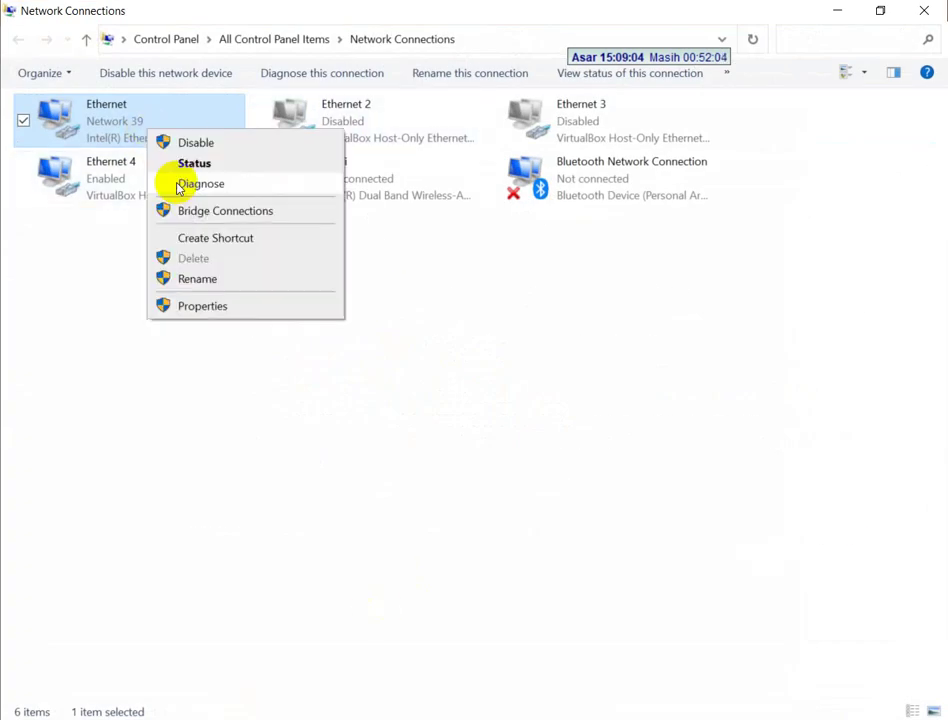
{"action": "left_click", "coordinate": [188, 312]}
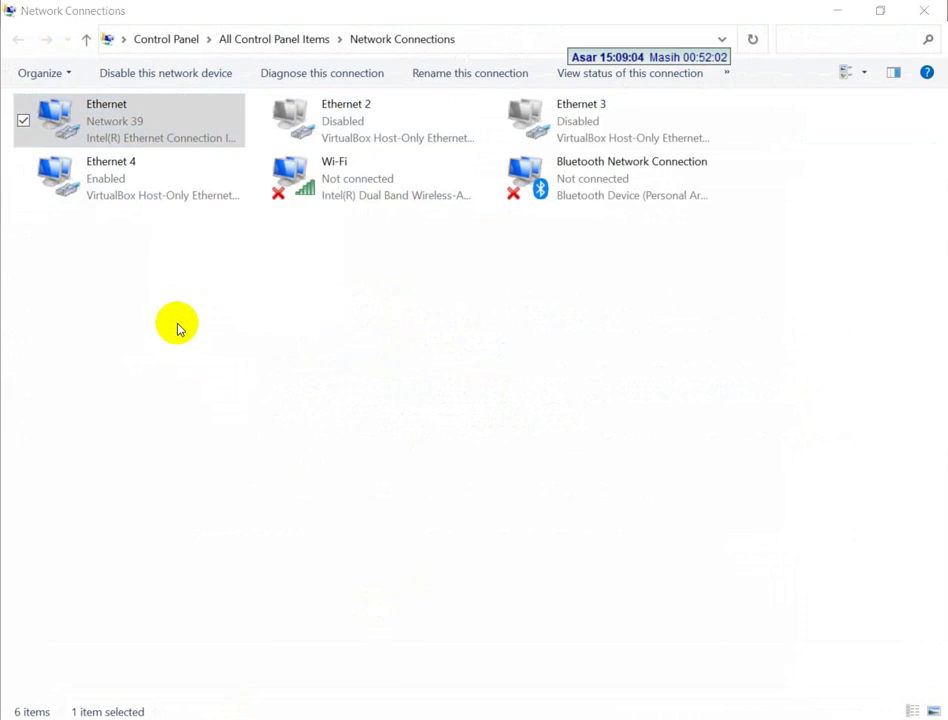
{"action": "scroll", "coordinate": [195, 332], "scroll_direction": "down", "scroll_amount": 1}
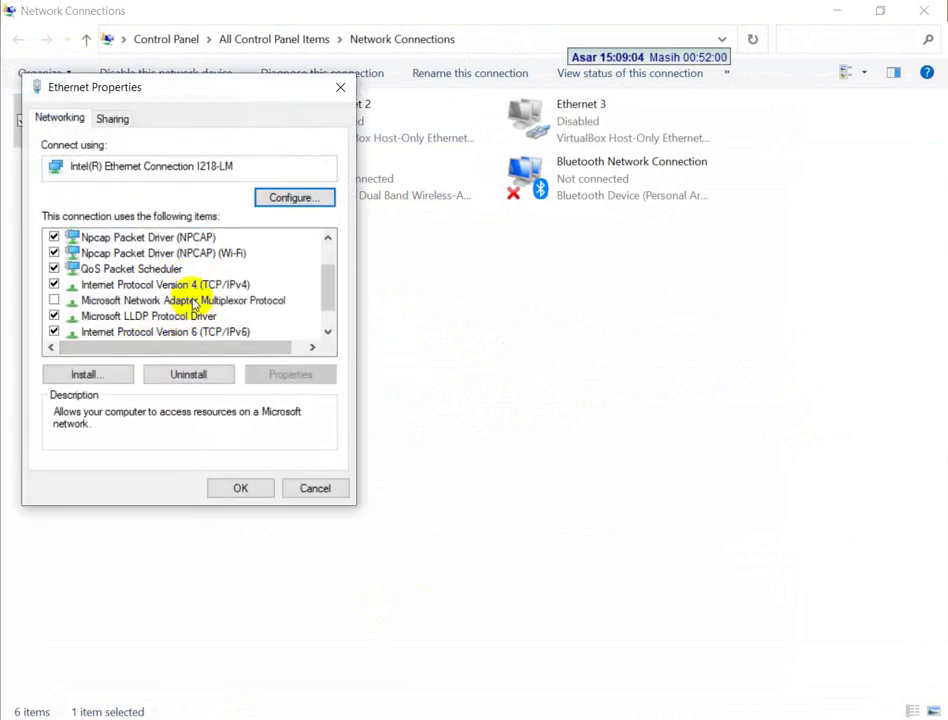
{"action": "double_click", "coordinate": [193, 287]}
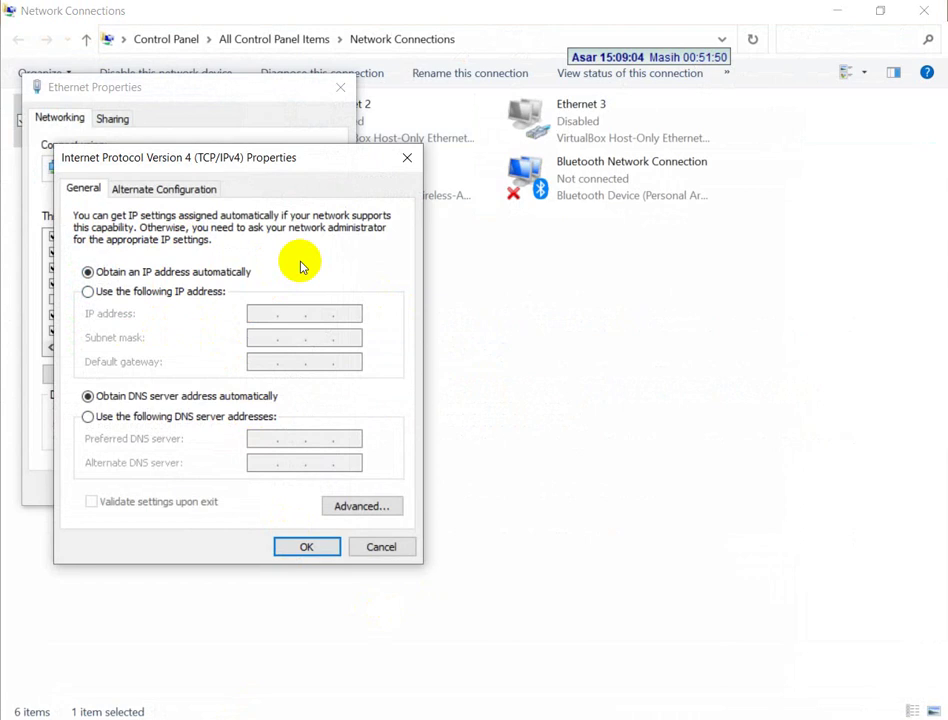
{"action": "left_click", "coordinate": [356, 543]}
{"action": "left_click", "coordinate": [317, 489]}
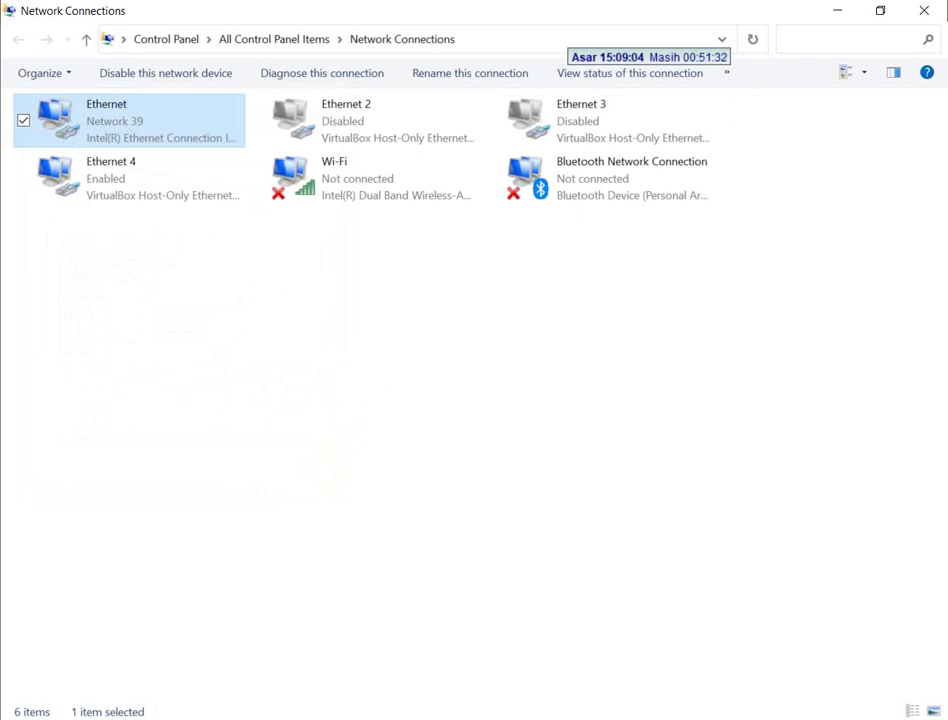
- Glance at the exam PDF and the ISO folder, then bring up VirtualBox Manager
{"action": "key", "text": "alt+Tab"}
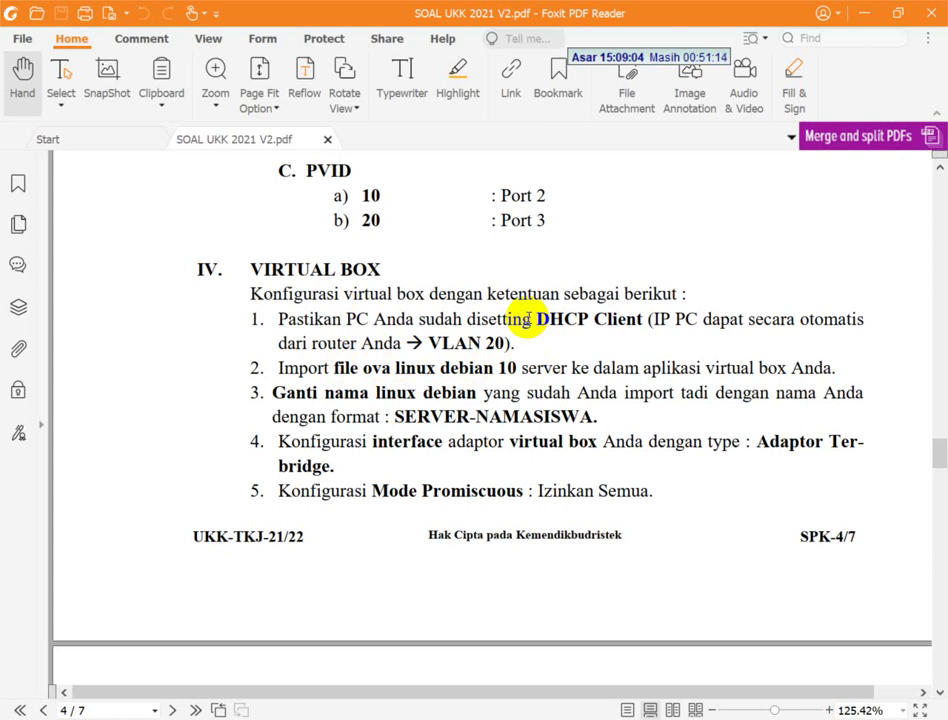
{"action": "key", "text": "alt+Tab"}
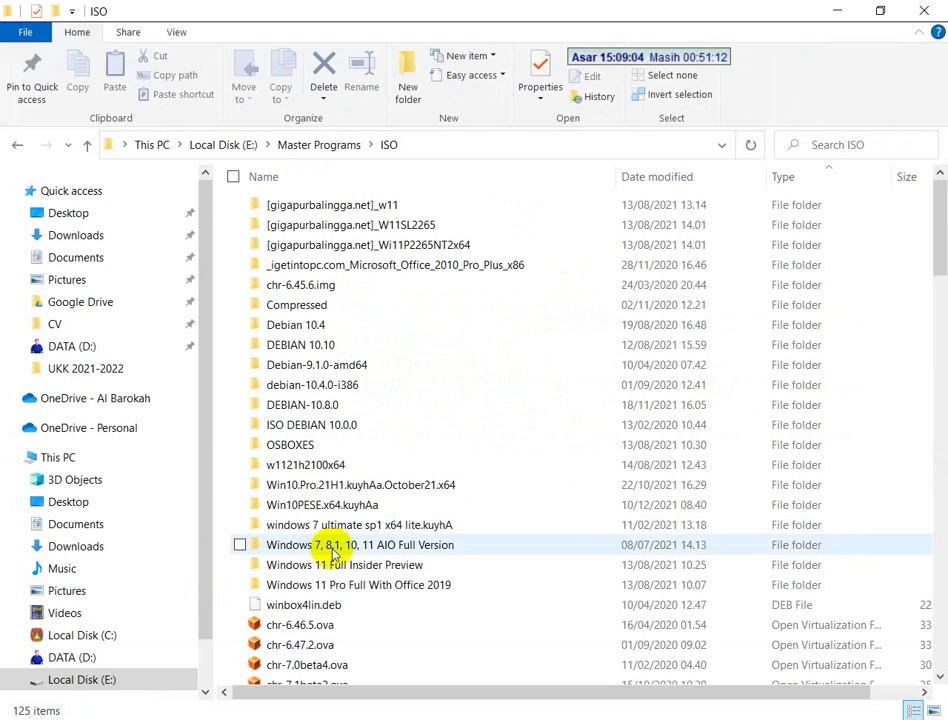
{"action": "scroll", "coordinate": [330, 550], "scroll_direction": "down", "scroll_amount": 5}
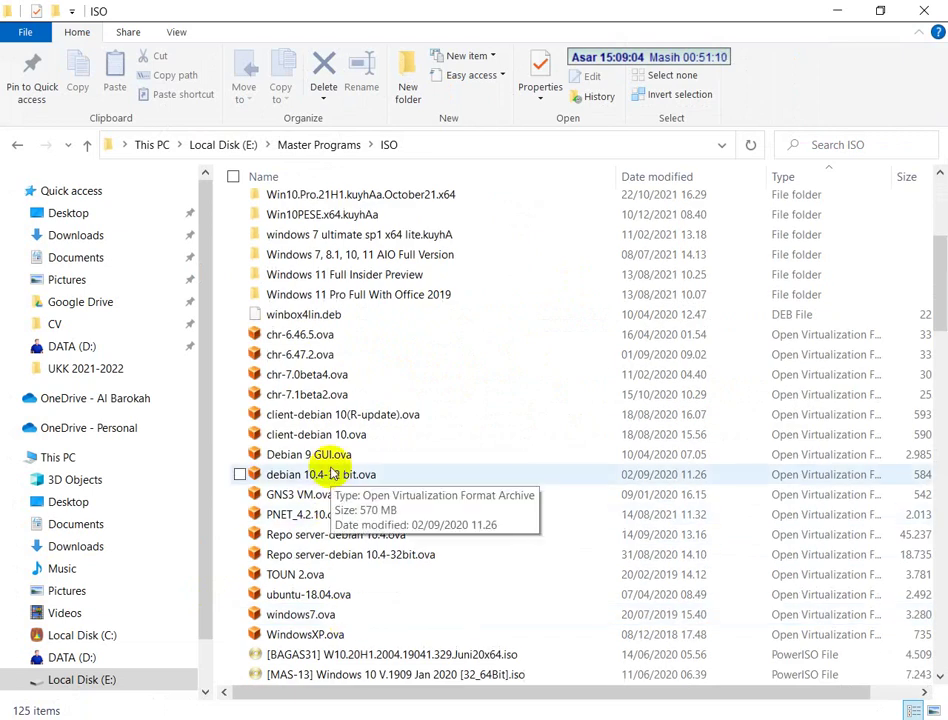
{"action": "key", "text": "alt+Tab"}
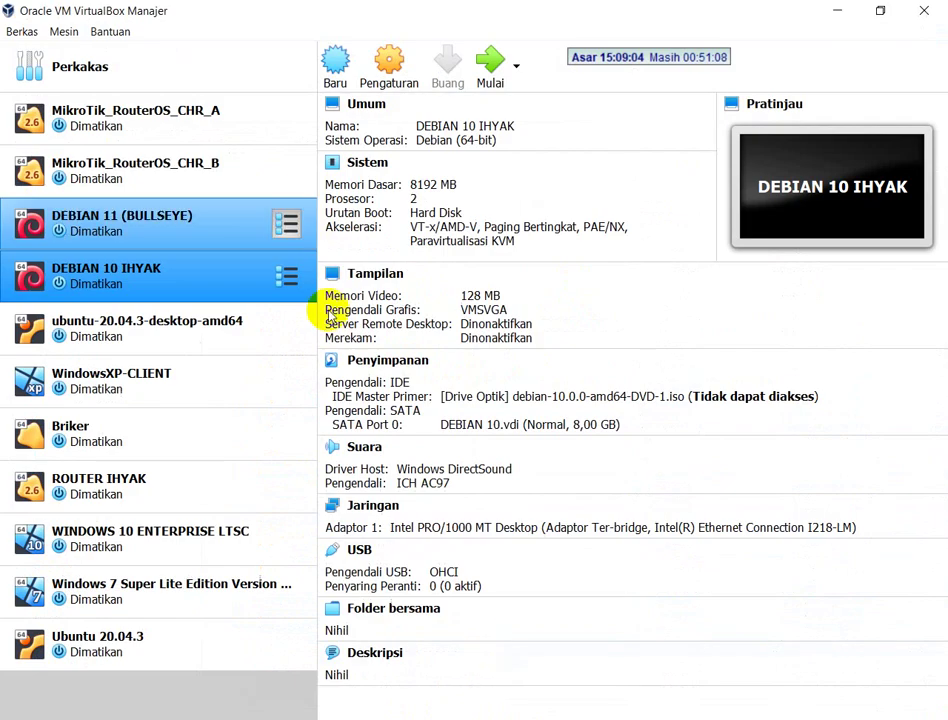
- Start an appliance import via Berkas and browse to Local Disk (E:) > Master Programs
{"action": "left_click", "coordinate": [22, 31]}
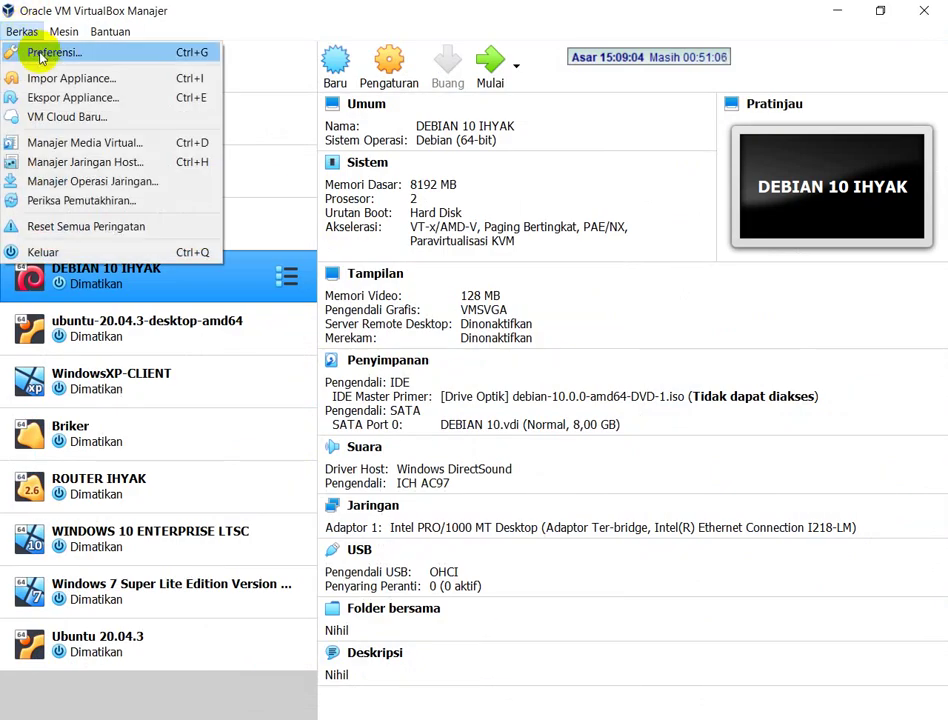
{"action": "left_click", "coordinate": [49, 82]}
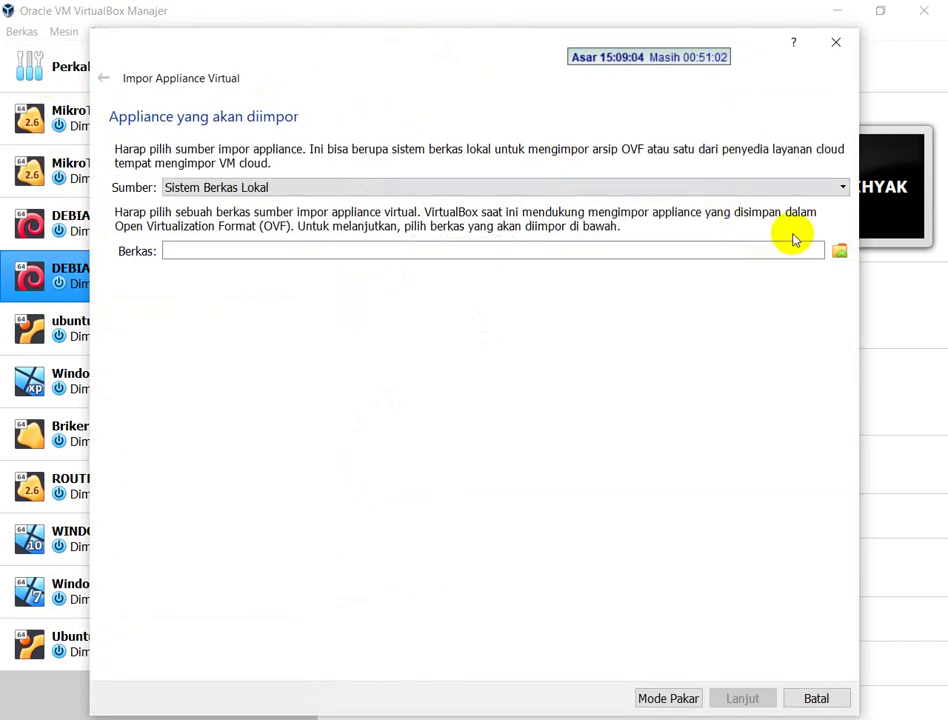
{"action": "left_click", "coordinate": [838, 250]}
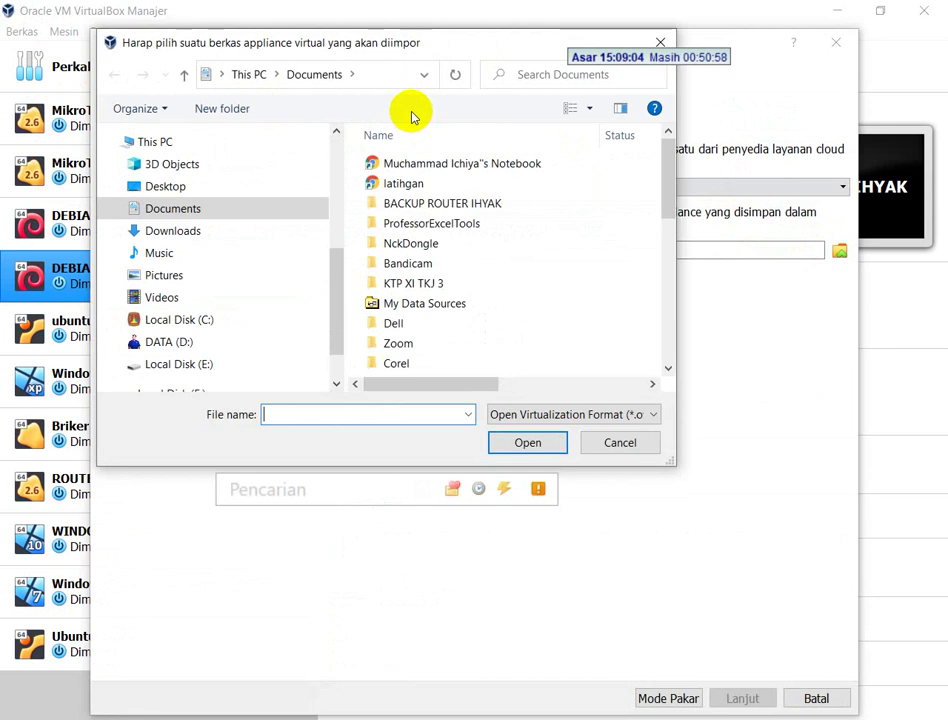
{"action": "scroll", "coordinate": [254, 334], "scroll_direction": "down", "scroll_amount": 2}
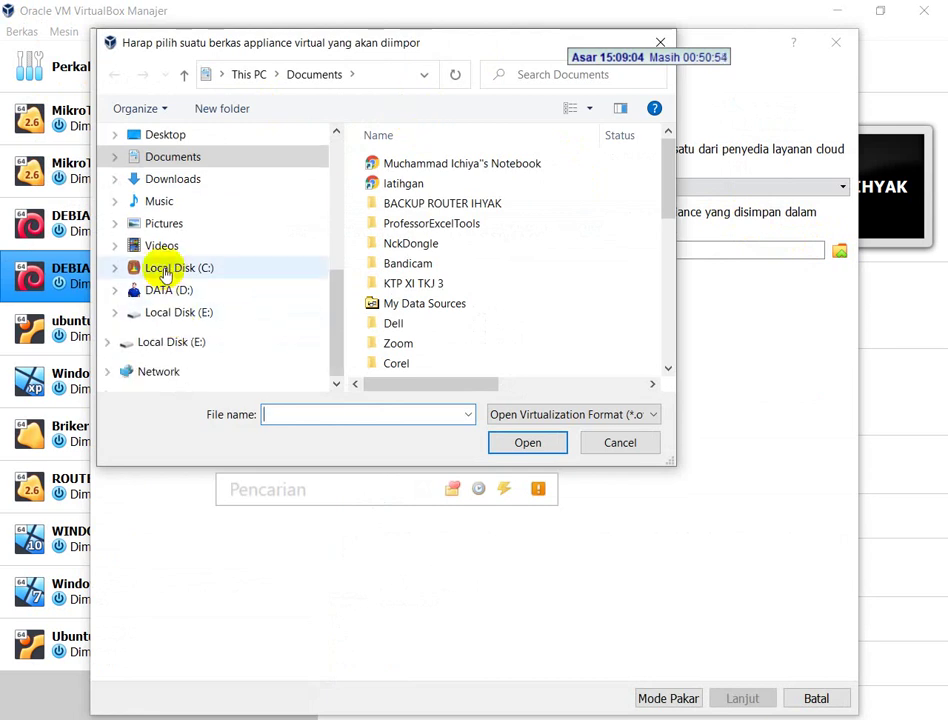
{"action": "left_click", "coordinate": [160, 314]}
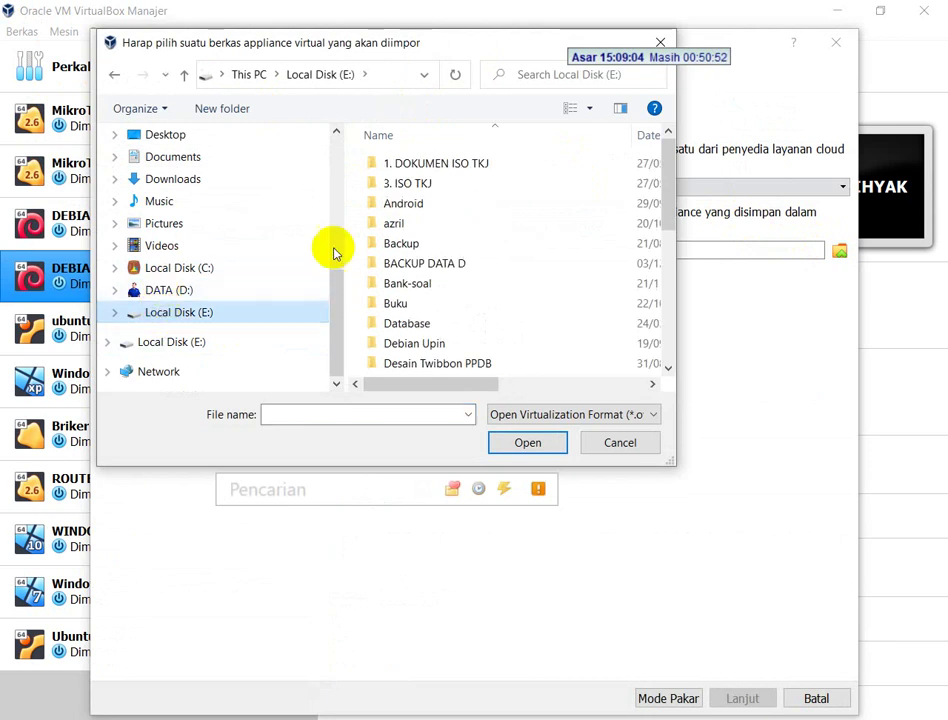
{"action": "scroll", "coordinate": [423, 345], "scroll_direction": "down", "scroll_amount": 1}
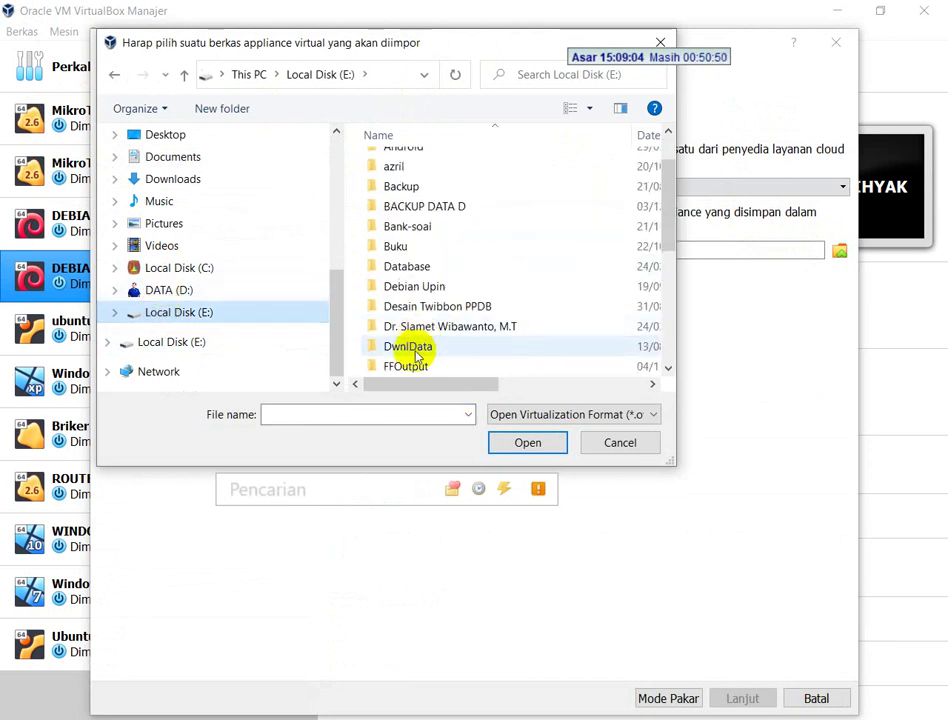
{"action": "scroll", "coordinate": [420, 349], "scroll_direction": "down", "scroll_amount": 2}
{"action": "double_click", "coordinate": [416, 349]}
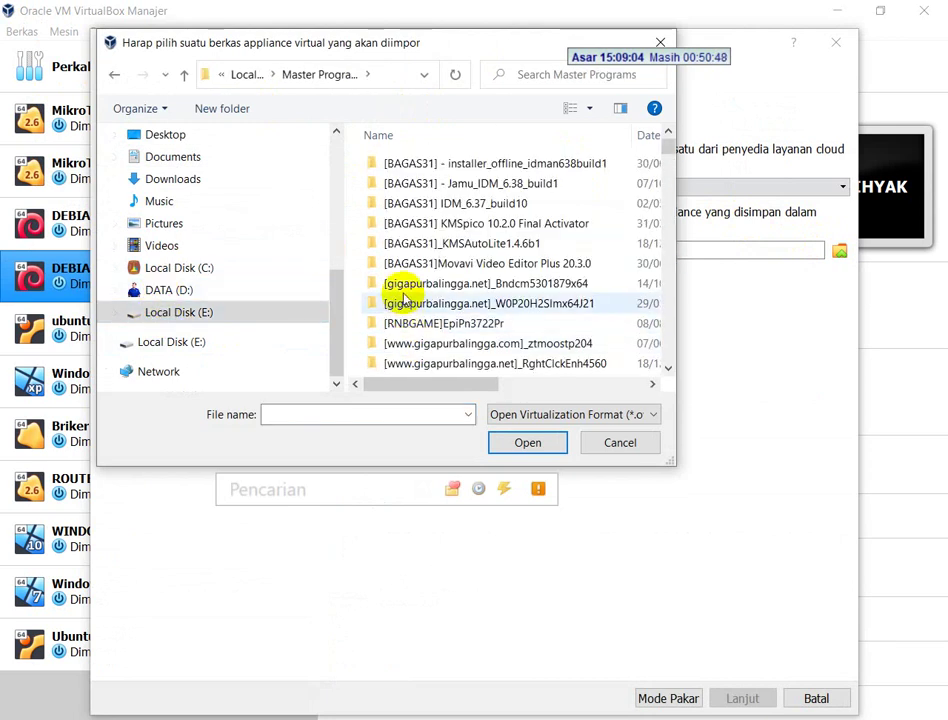
- Pick debian 10.4-32 bit.ova in the ISO folder, then cancel and close the import wizard
{"action": "scroll", "coordinate": [385, 273], "scroll_direction": "down", "scroll_amount": 3}
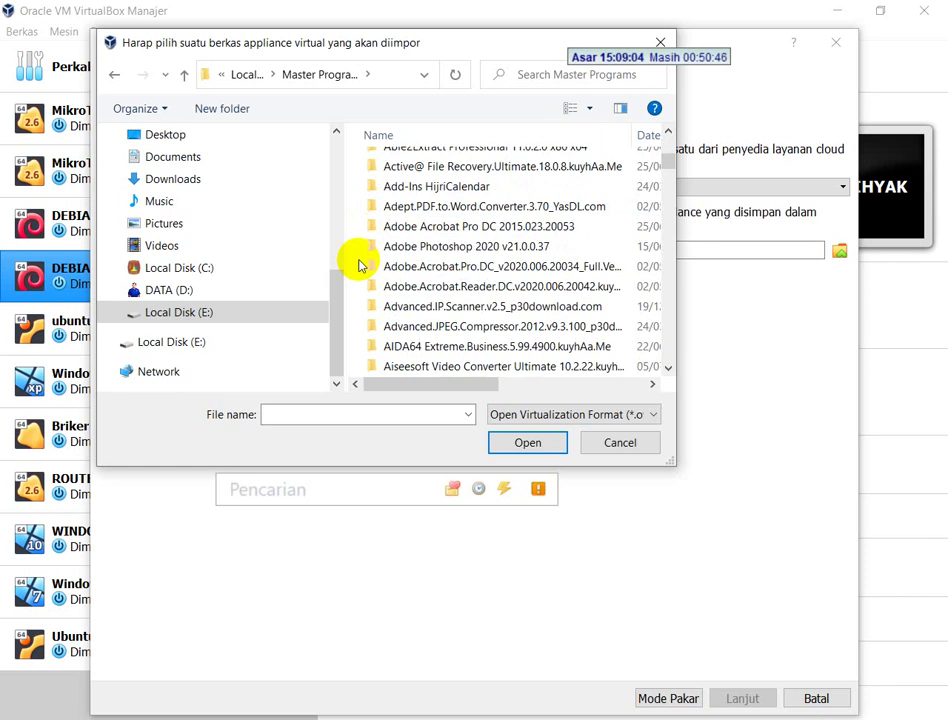
{"action": "scroll", "coordinate": [389, 265], "scroll_direction": "down", "scroll_amount": 10}
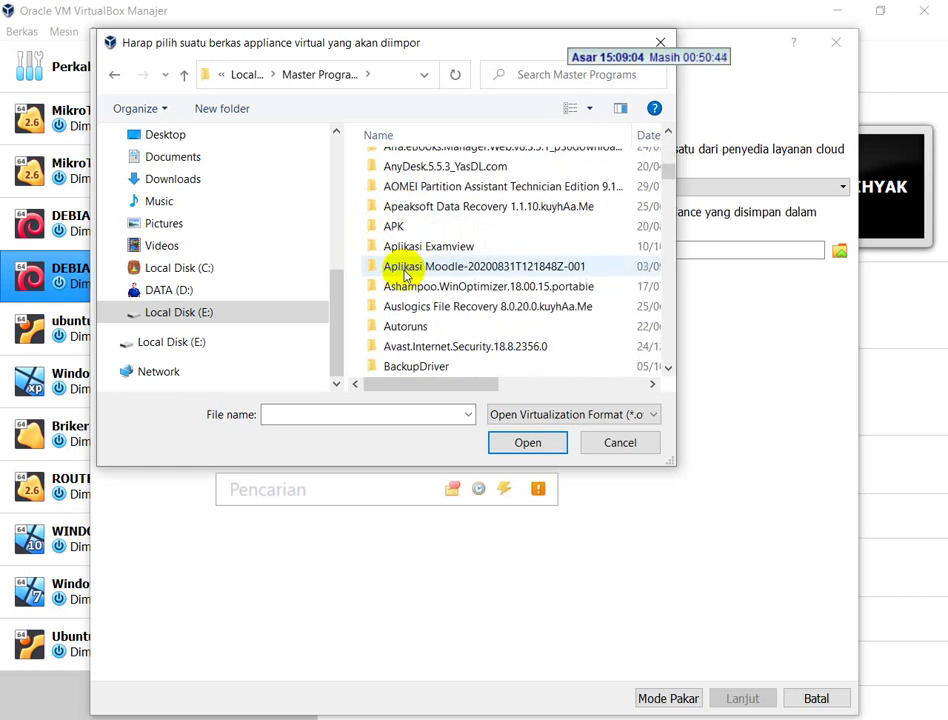
{"action": "scroll", "coordinate": [420, 306], "scroll_direction": "down", "scroll_amount": 12}
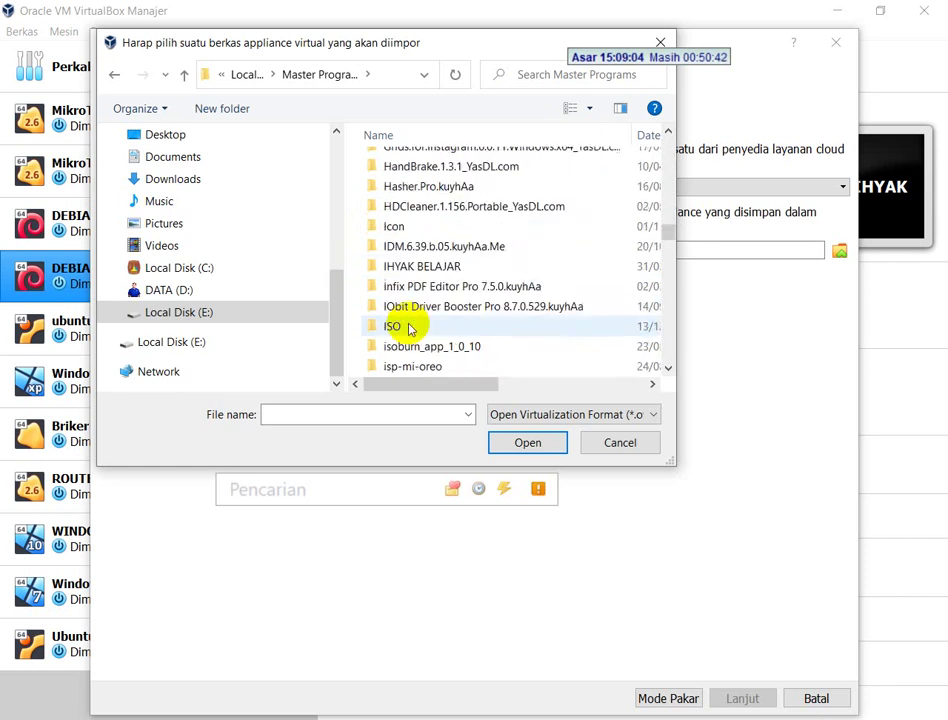
{"action": "scroll", "coordinate": [417, 307], "scroll_direction": "down", "scroll_amount": 10}
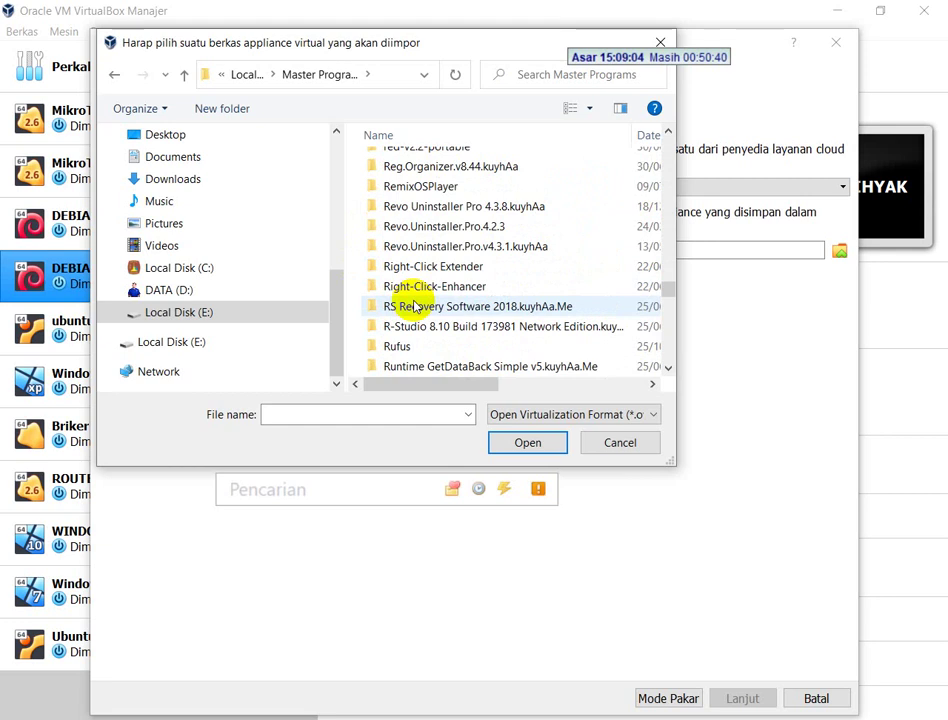
{"action": "scroll", "coordinate": [423, 241], "scroll_direction": "up", "scroll_amount": 15}
{"action": "scroll", "coordinate": [430, 240], "scroll_direction": "down", "scroll_amount": 3}
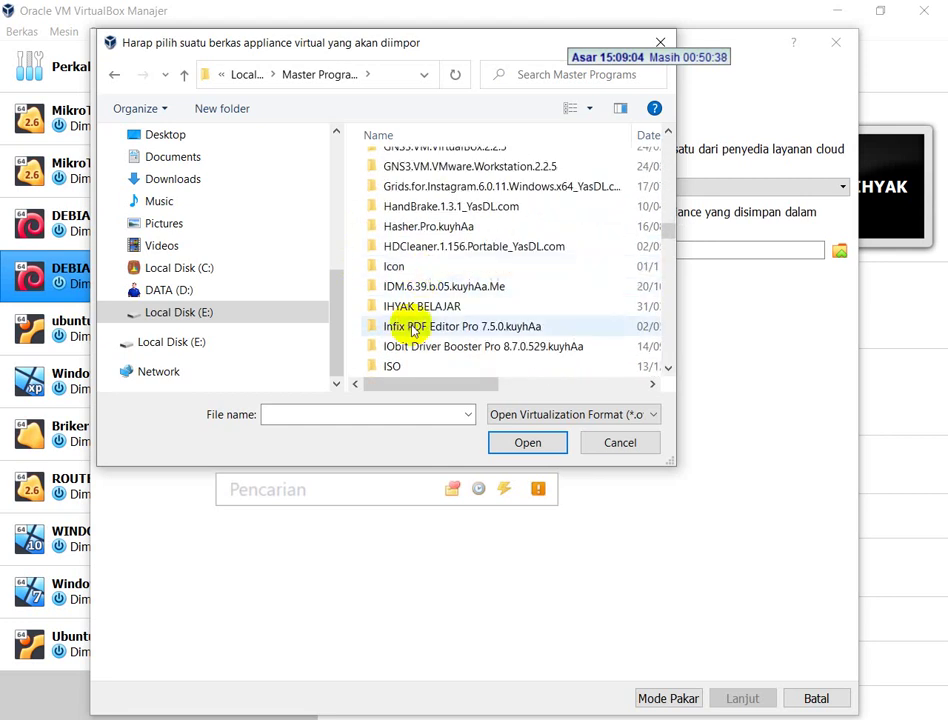
{"action": "double_click", "coordinate": [406, 360]}
{"action": "scroll", "coordinate": [420, 310], "scroll_direction": "down", "scroll_amount": 10}
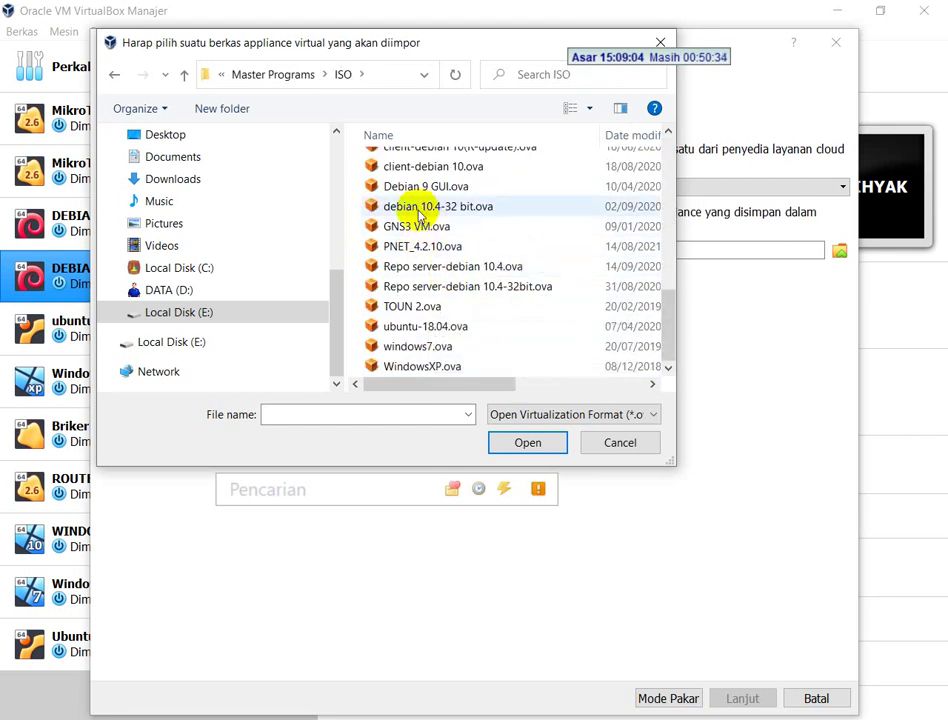
{"action": "left_click", "coordinate": [420, 209]}
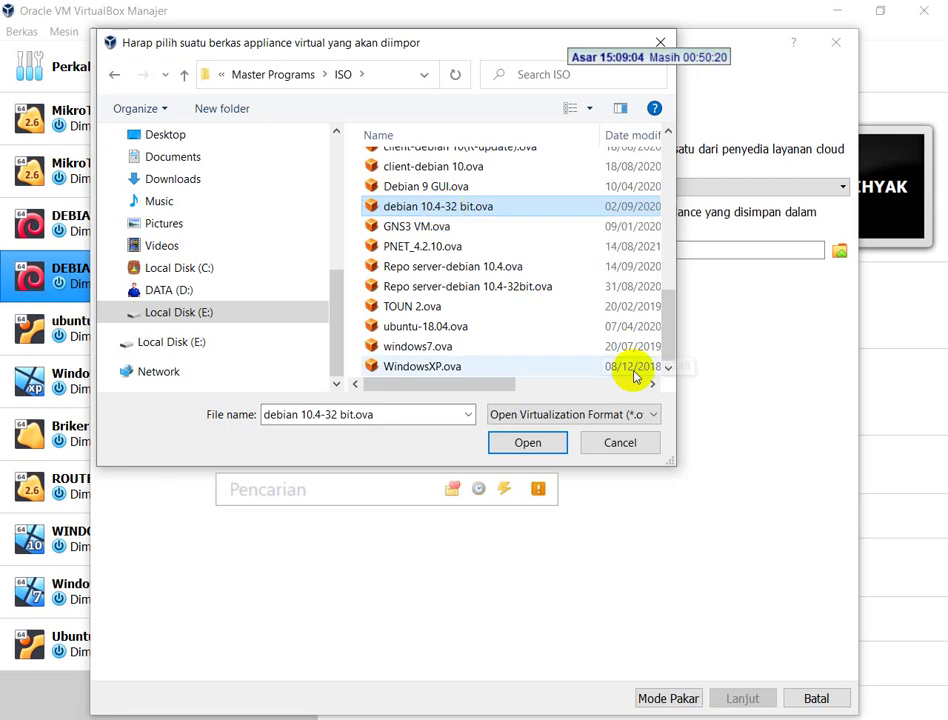
{"action": "left_click", "coordinate": [622, 441]}
{"action": "left_click", "coordinate": [832, 703]}
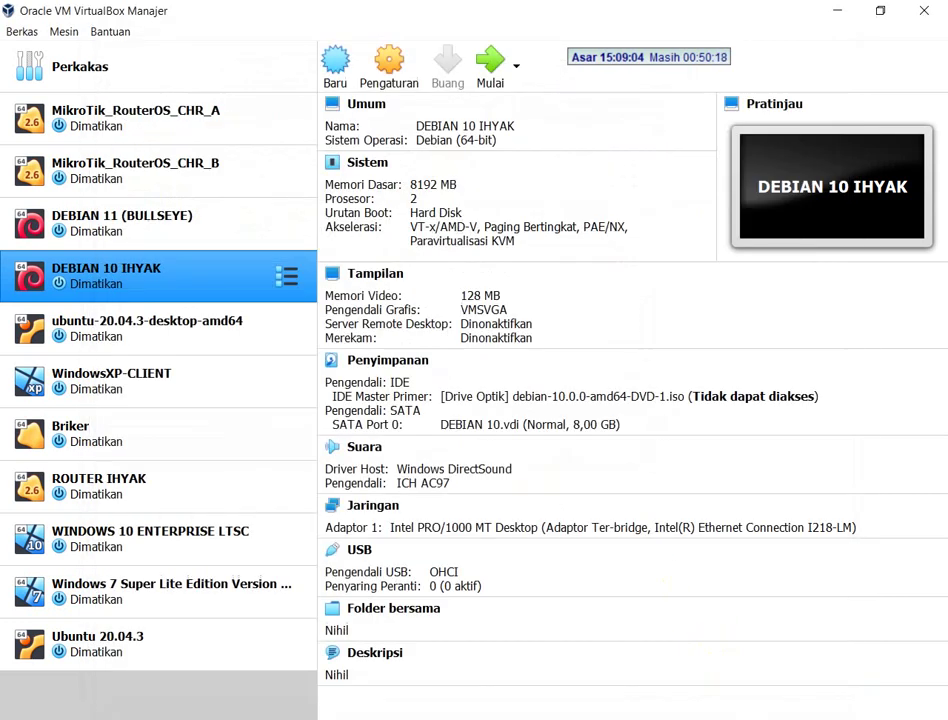
- Open the debian-10.4.0-i386 folder to view its three DVD .iso files, then return to the PDF
{"action": "left_click", "coordinate": [99, 705]}
{"action": "scroll", "coordinate": [394, 292], "scroll_direction": "up", "scroll_amount": 5}
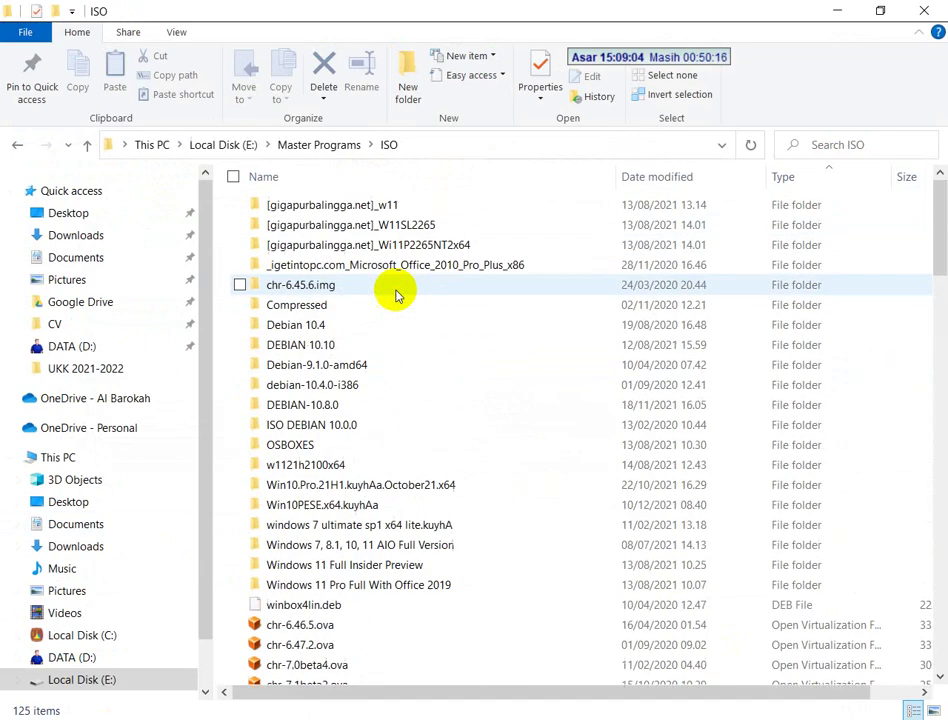
{"action": "double_click", "coordinate": [354, 395]}
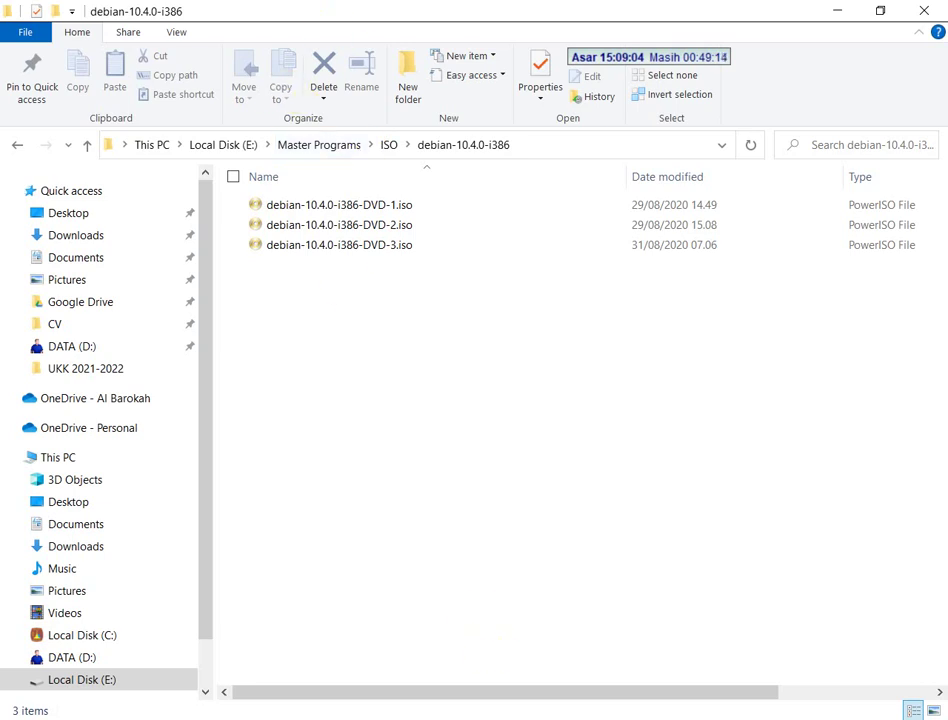
{"action": "key", "text": "alt+Tab"}
{"action": "key", "text": "alt+Tab"}
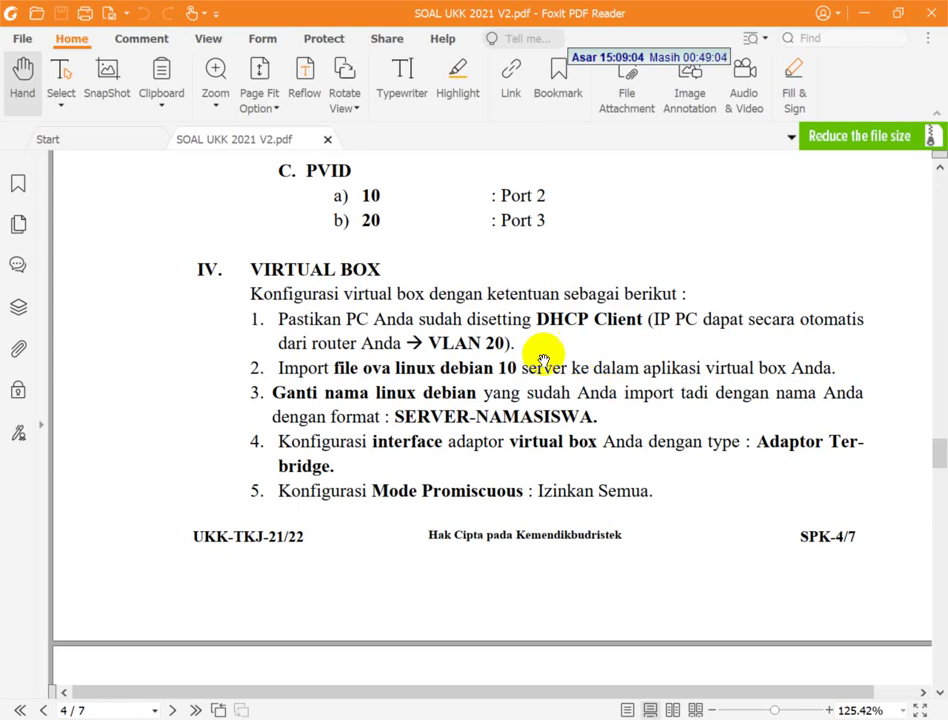
{"action": "key", "text": "alt+Tab"}
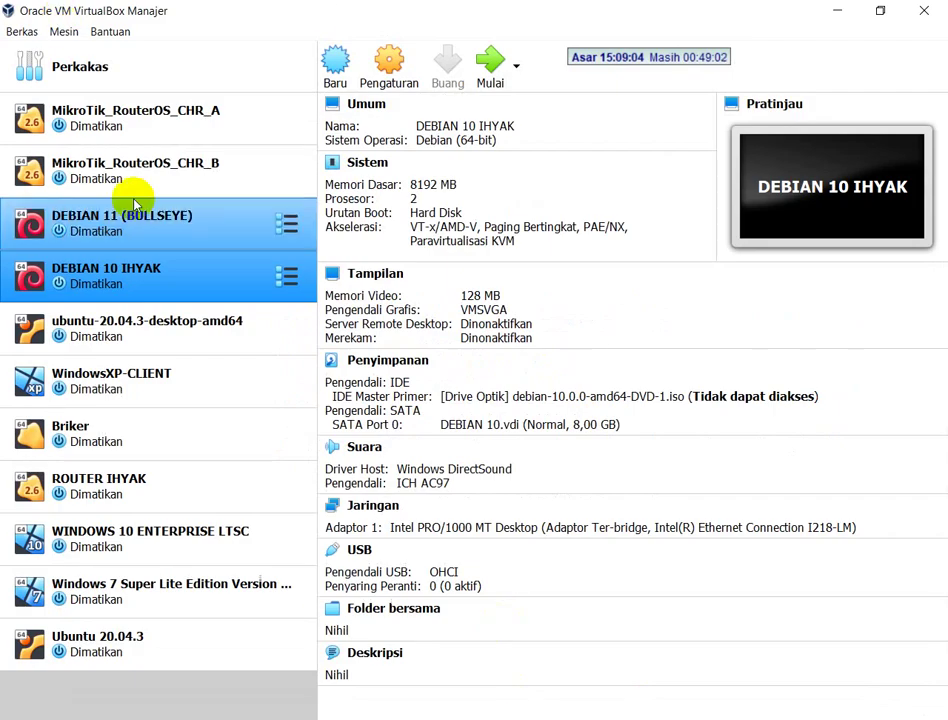
{"action": "right_click", "coordinate": [148, 276]}
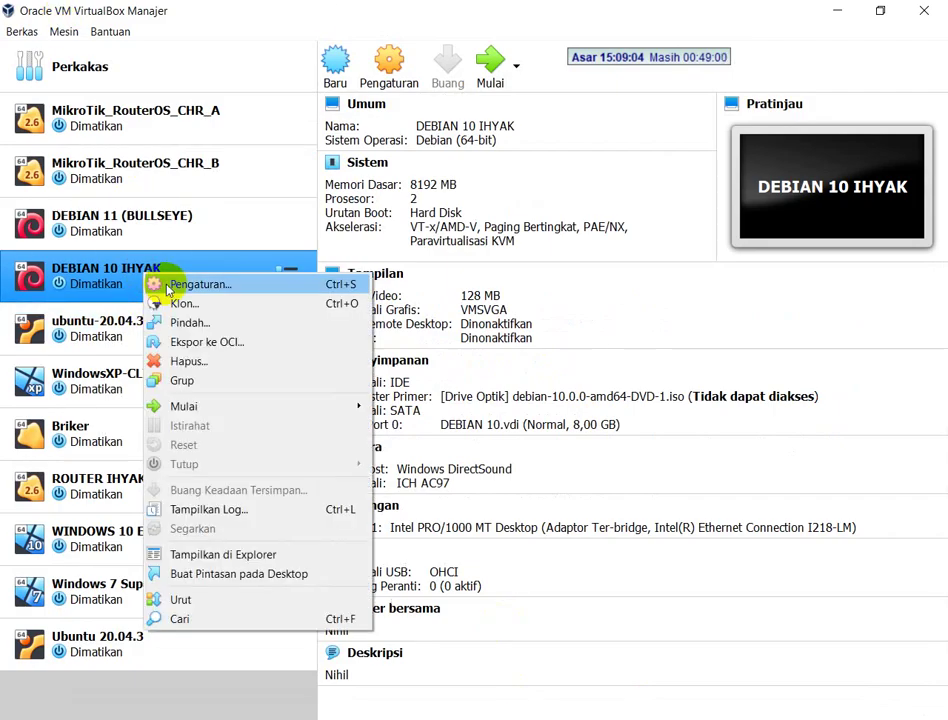
{"action": "left_click", "coordinate": [160, 283]}
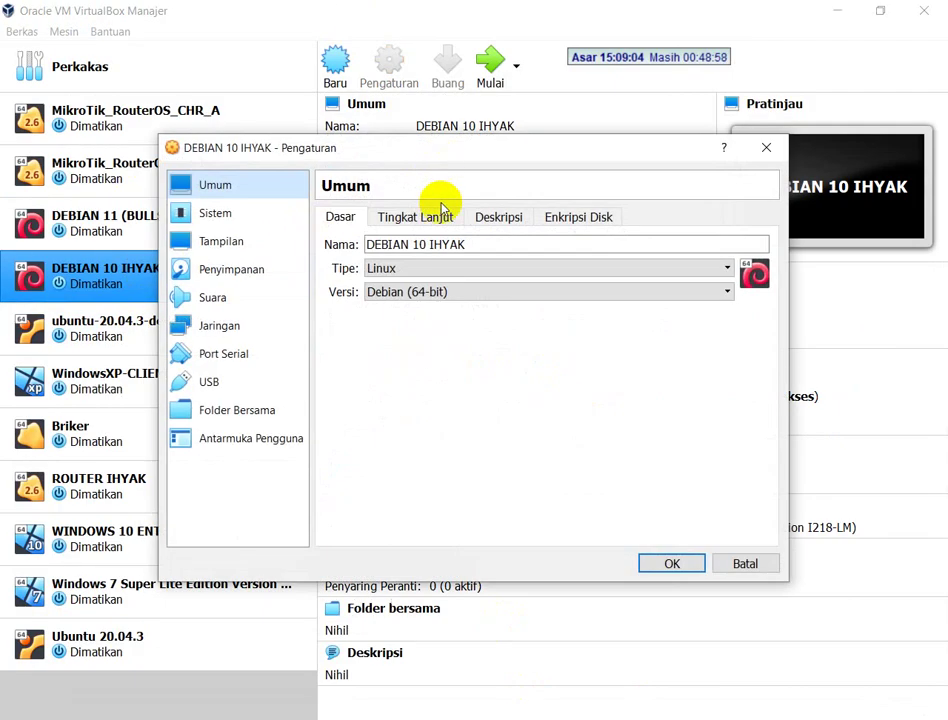
{"action": "double_click", "coordinate": [440, 244]}
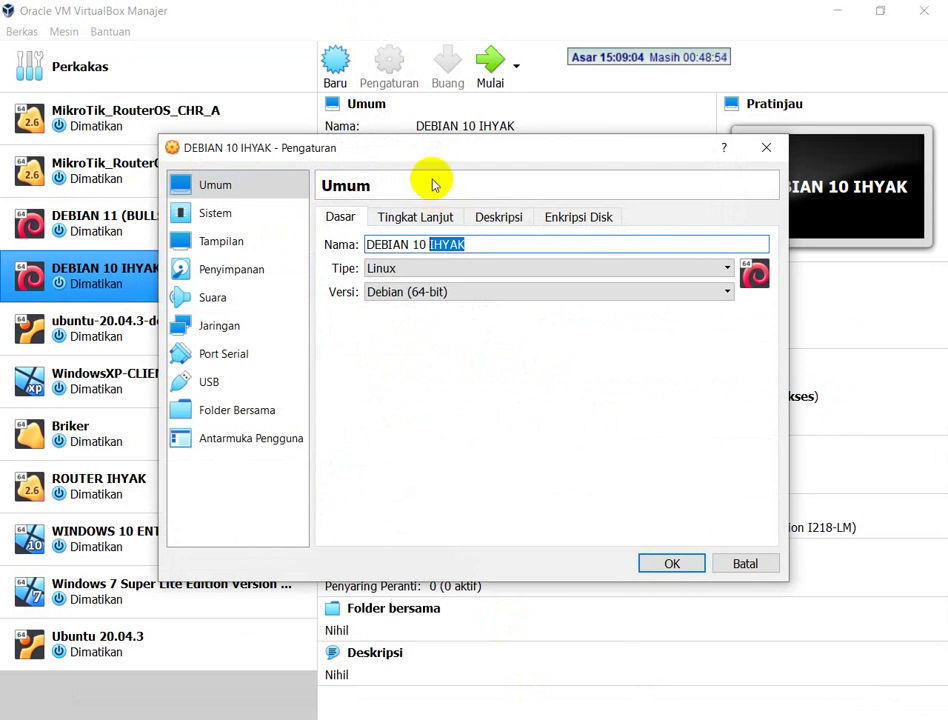
{"action": "key", "text": "Return"}
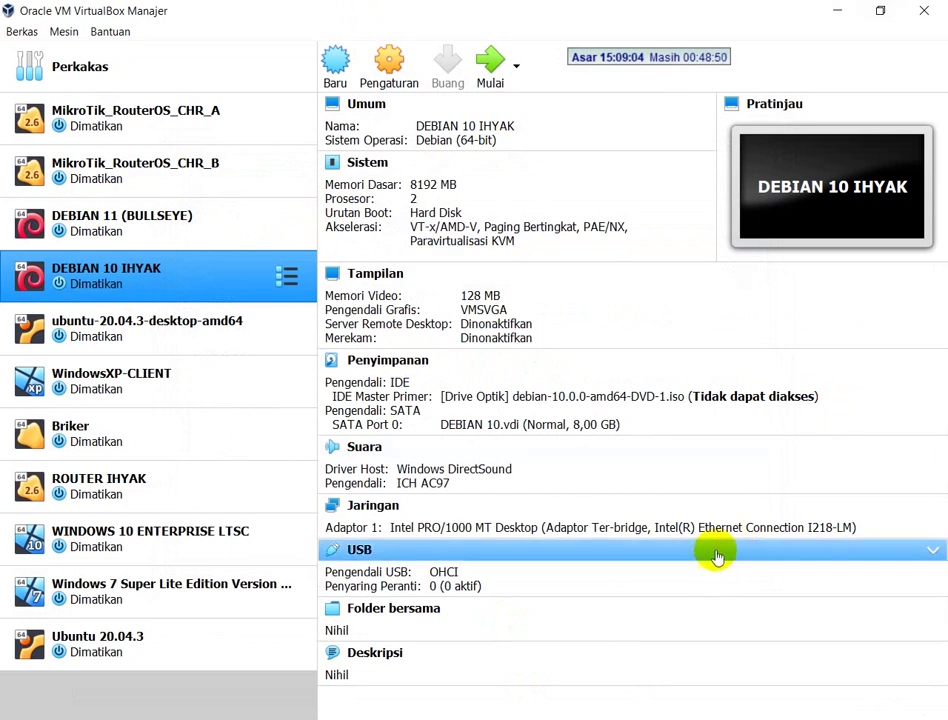
{"action": "key", "text": "alt+Tab"}
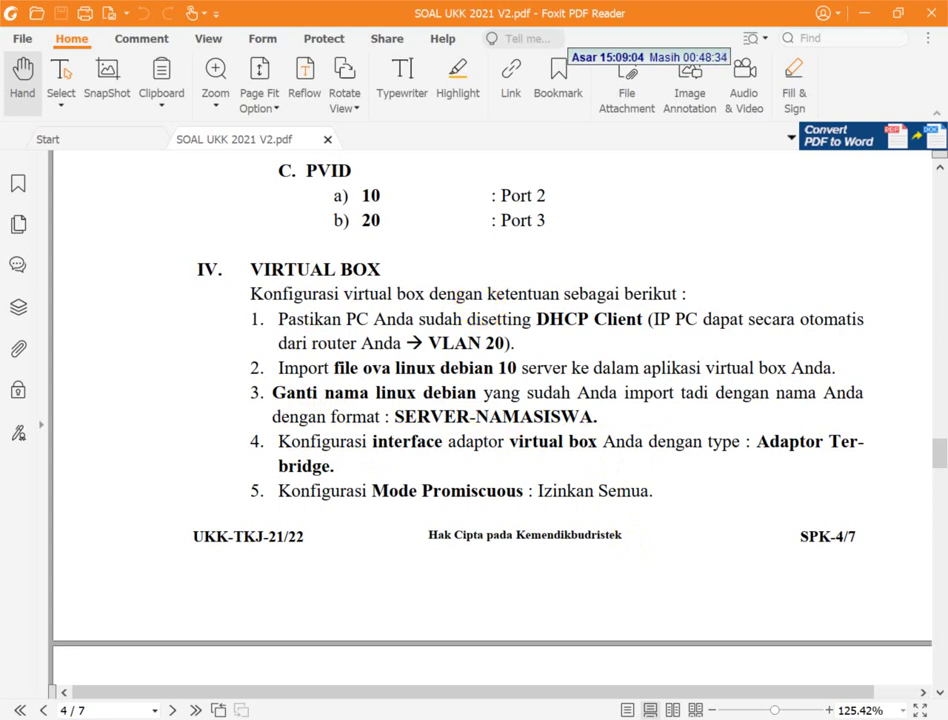
{"action": "key", "text": "alt+Tab"}
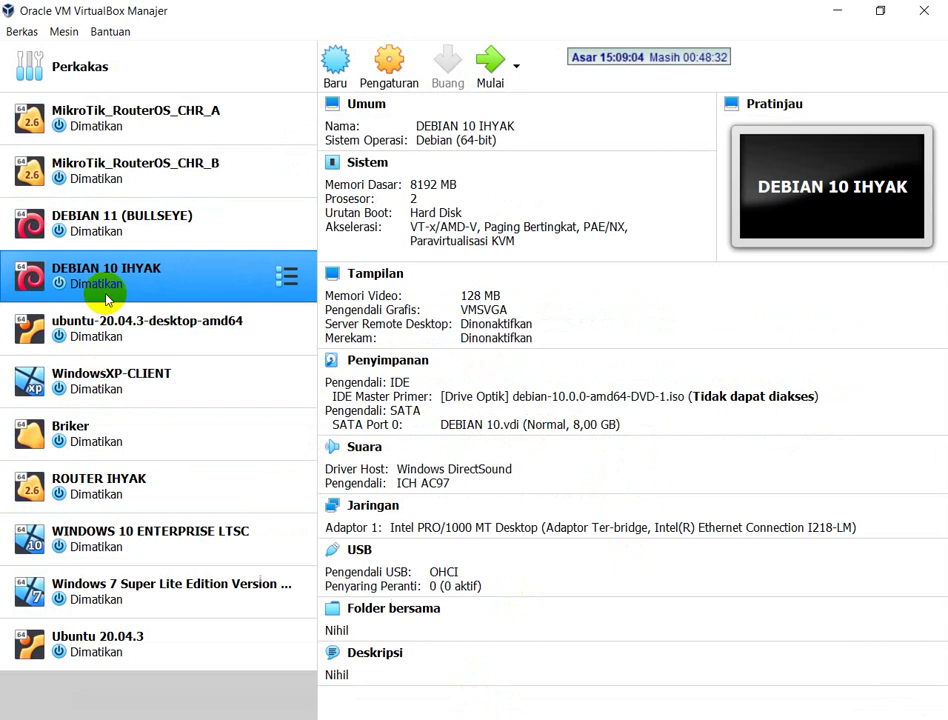
{"action": "left_click", "coordinate": [97, 276]}
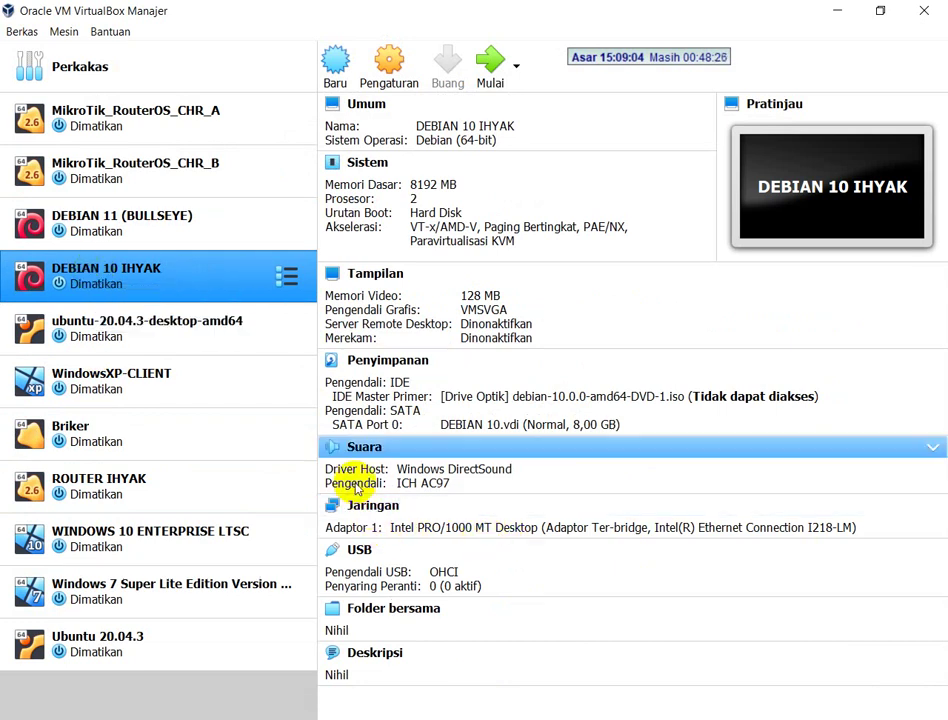
{"action": "left_click", "coordinate": [356, 504]}
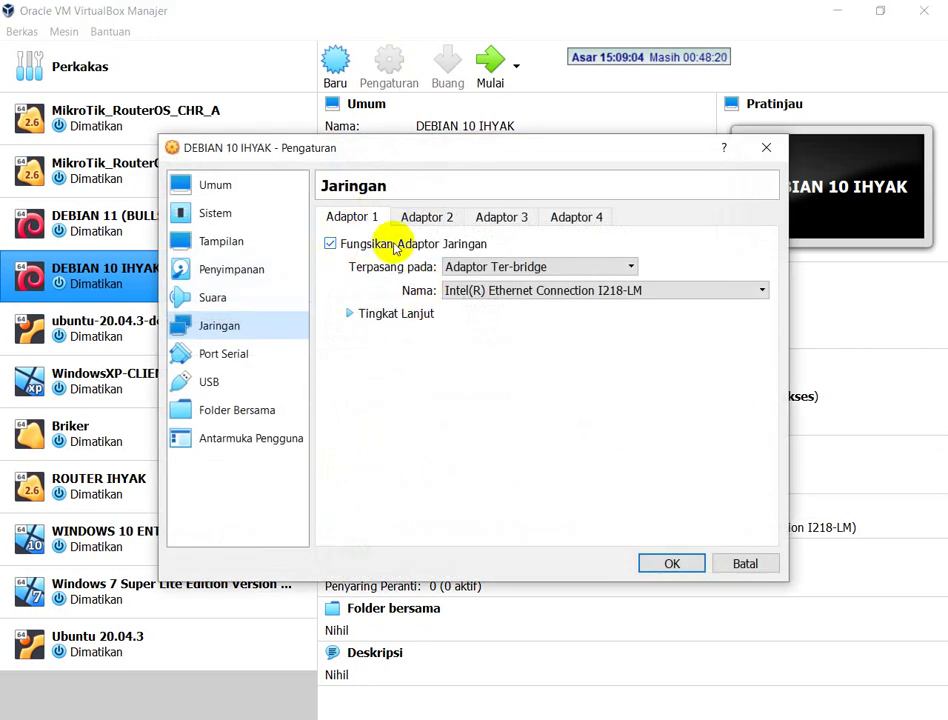
{"action": "left_click", "coordinate": [500, 268]}
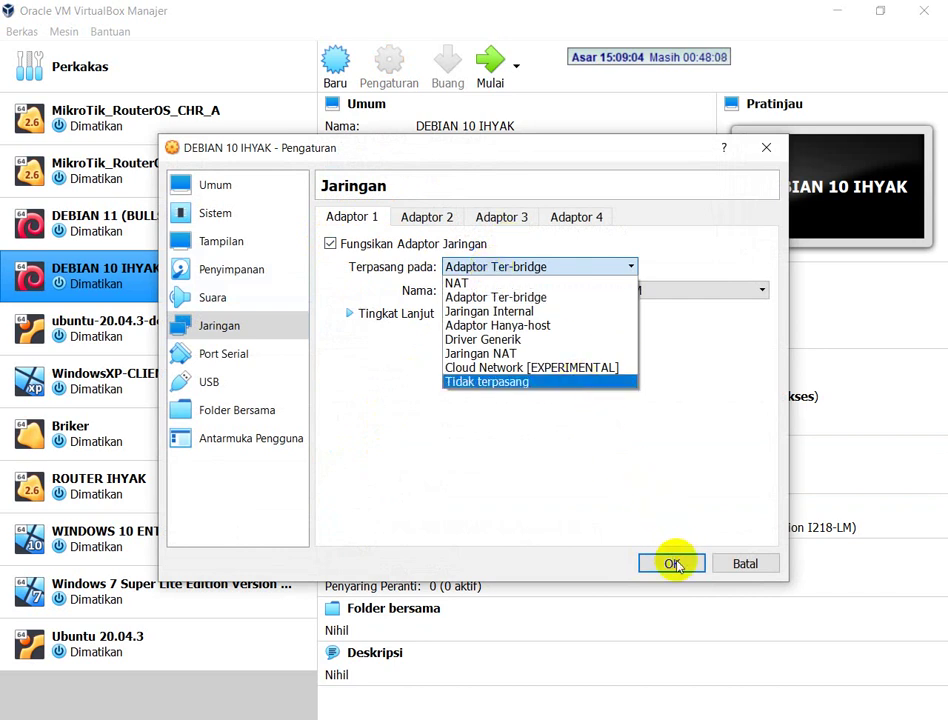
{"action": "left_click", "coordinate": [722, 568]}
{"action": "left_click", "coordinate": [722, 568]}
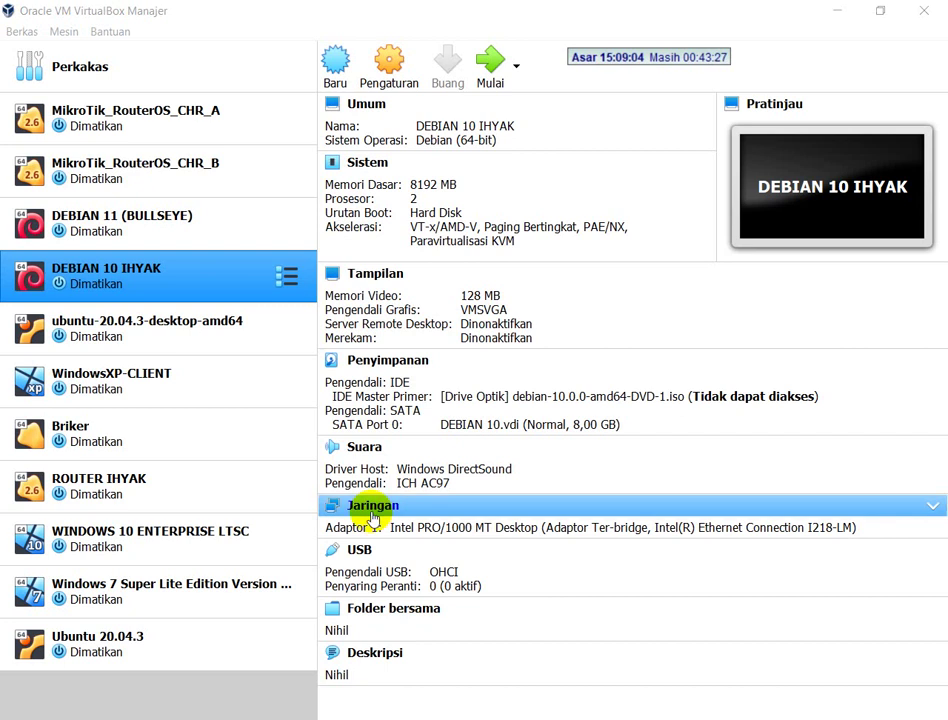
{"action": "key", "text": "ctrl+s"}
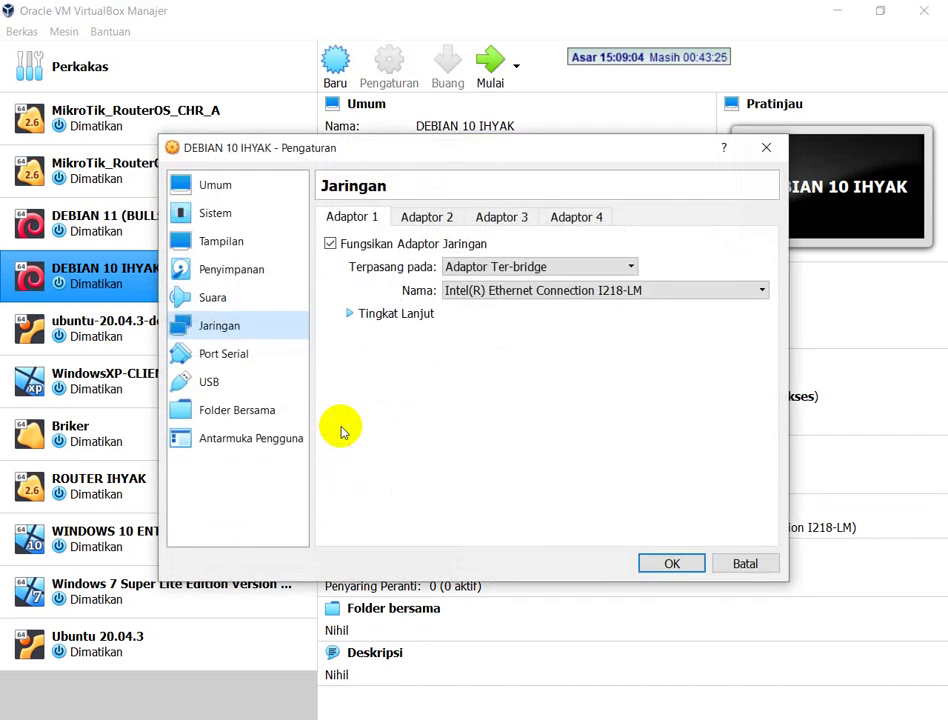
{"action": "left_click", "coordinate": [546, 268]}
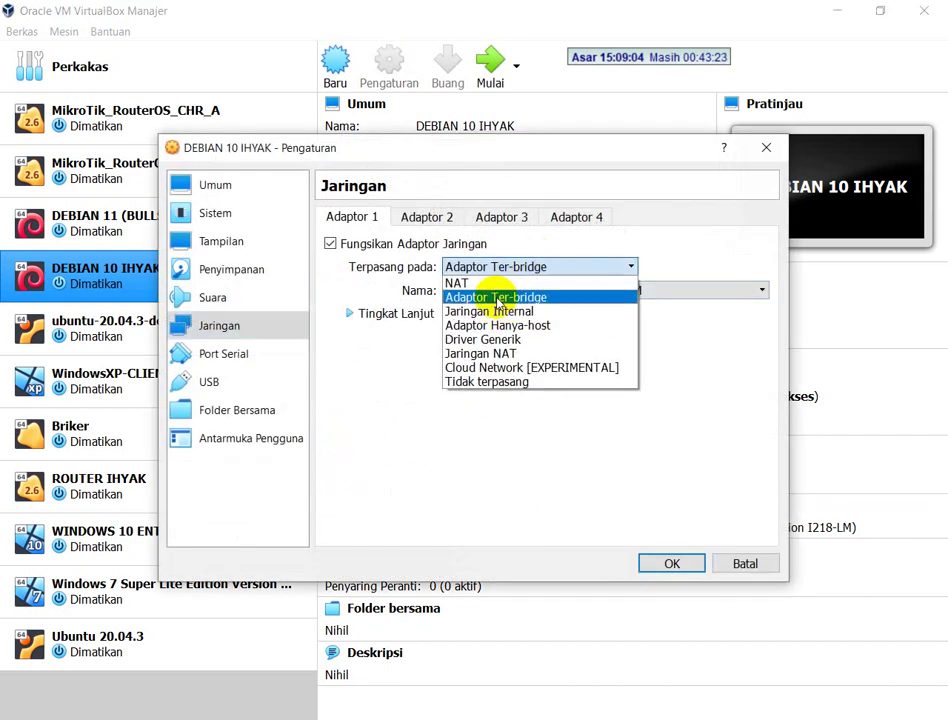
{"action": "left_click", "coordinate": [497, 298]}
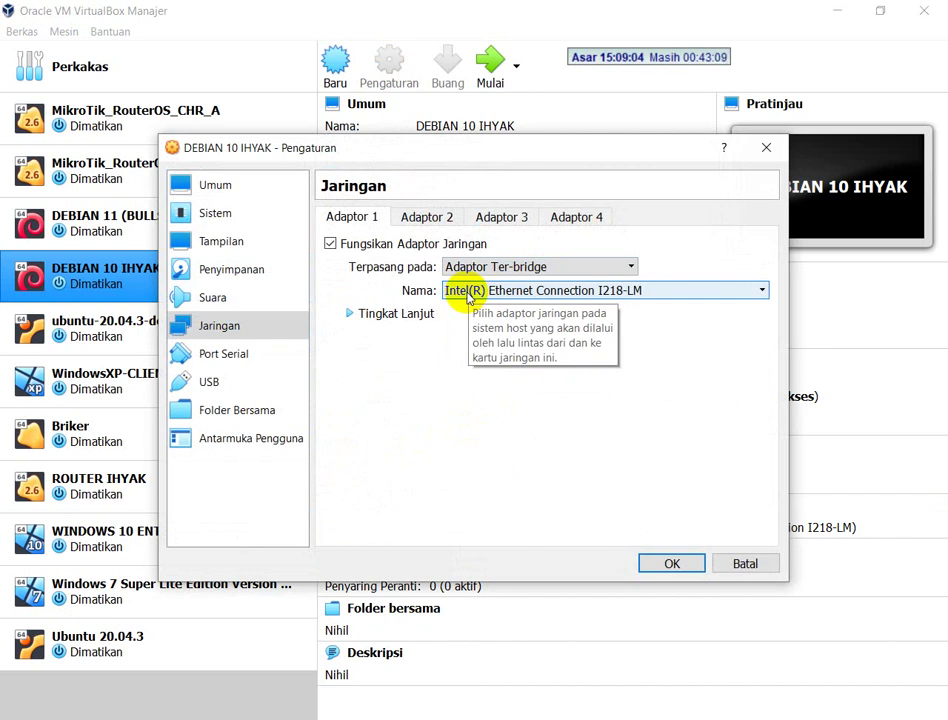
{"action": "left_click", "coordinate": [410, 313]}
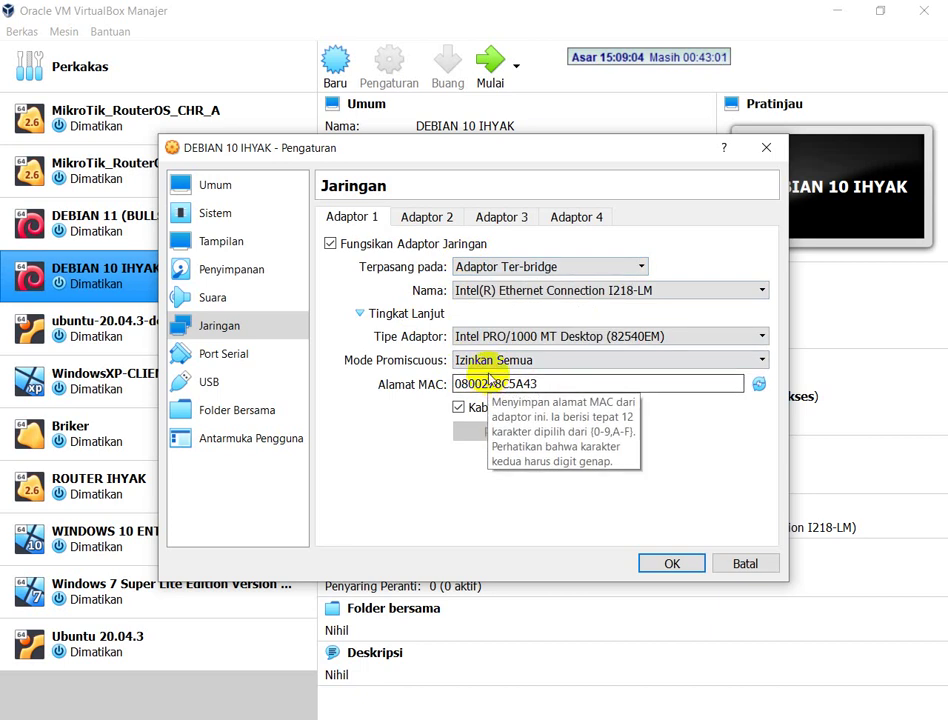
{"action": "scroll", "coordinate": [500, 368], "scroll_direction": "up", "scroll_amount": 2}
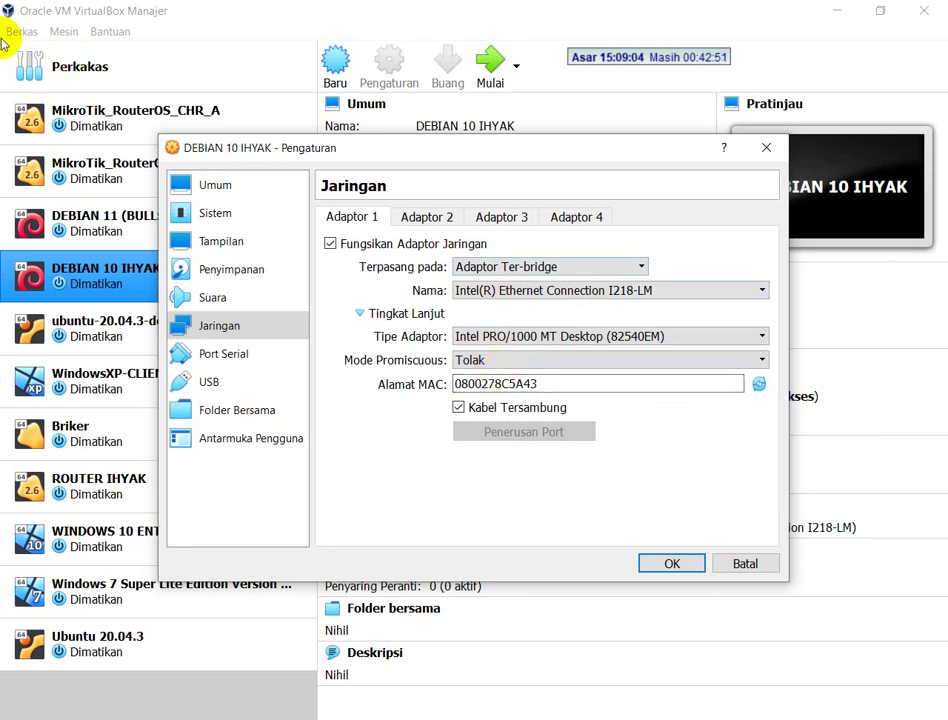
{"action": "left_click", "coordinate": [745, 563]}
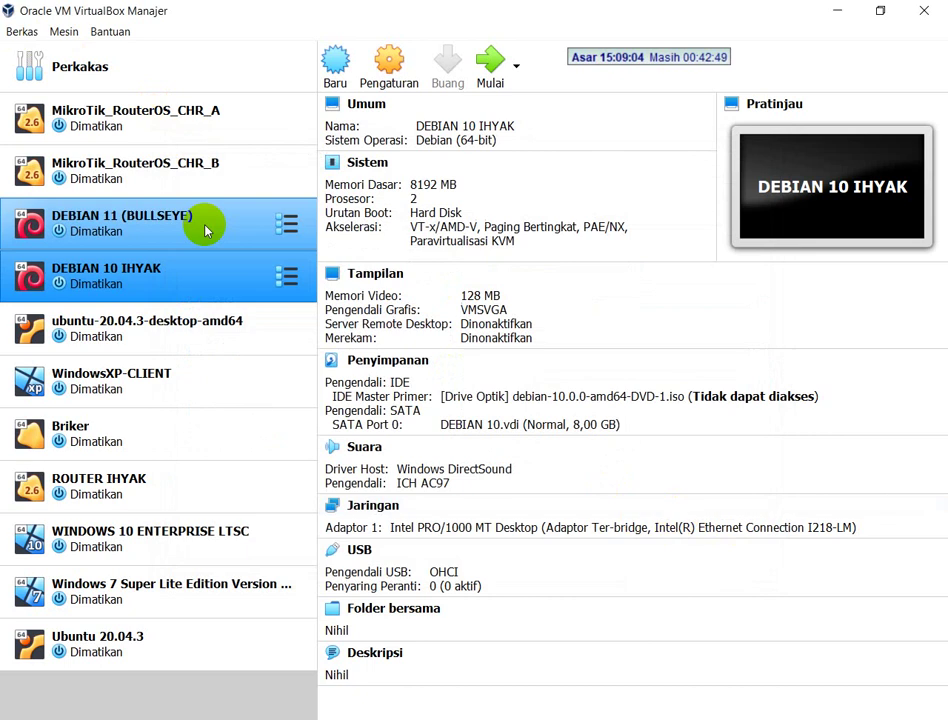
{"action": "left_click", "coordinate": [22, 32]}
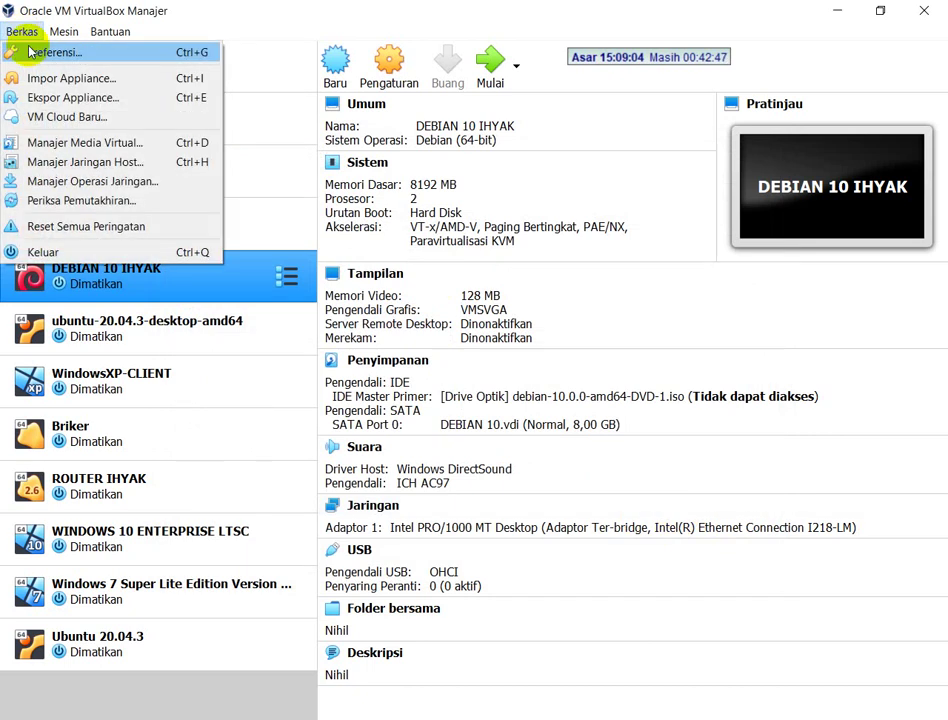
{"action": "left_click", "coordinate": [18, 51]}
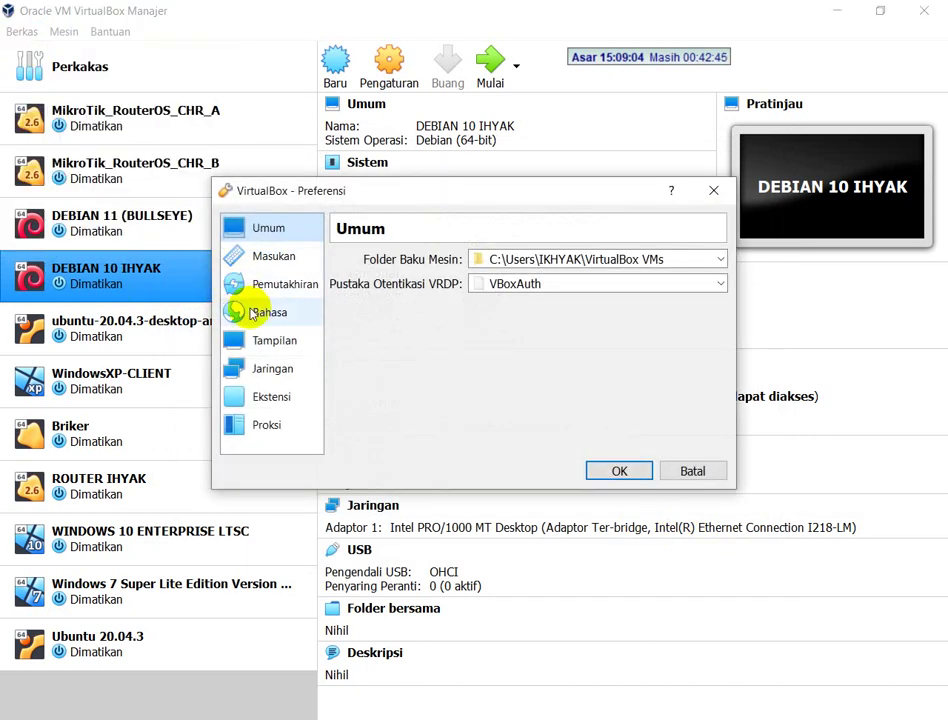
{"action": "left_click", "coordinate": [255, 313]}
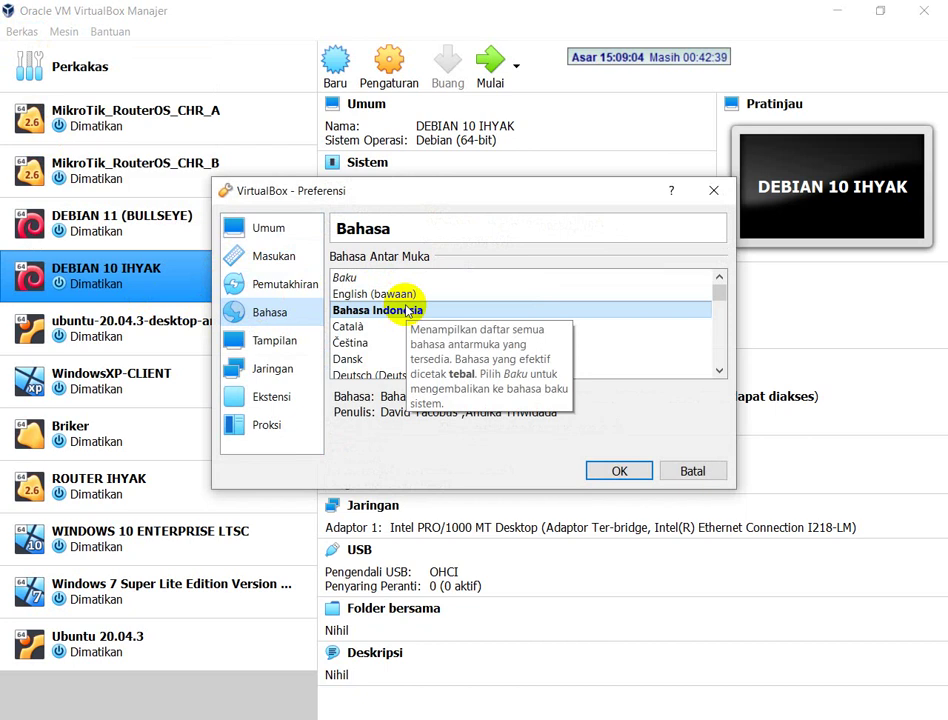
{"action": "left_click", "coordinate": [691, 470]}
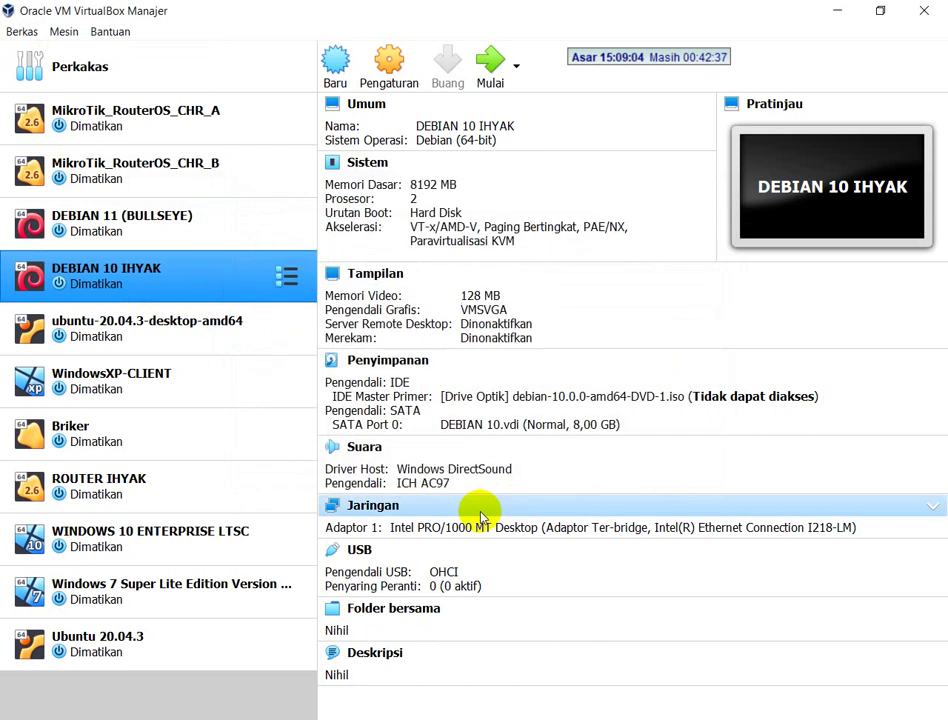
{"action": "left_click", "coordinate": [414, 507]}
{"action": "left_click", "coordinate": [400, 318]}
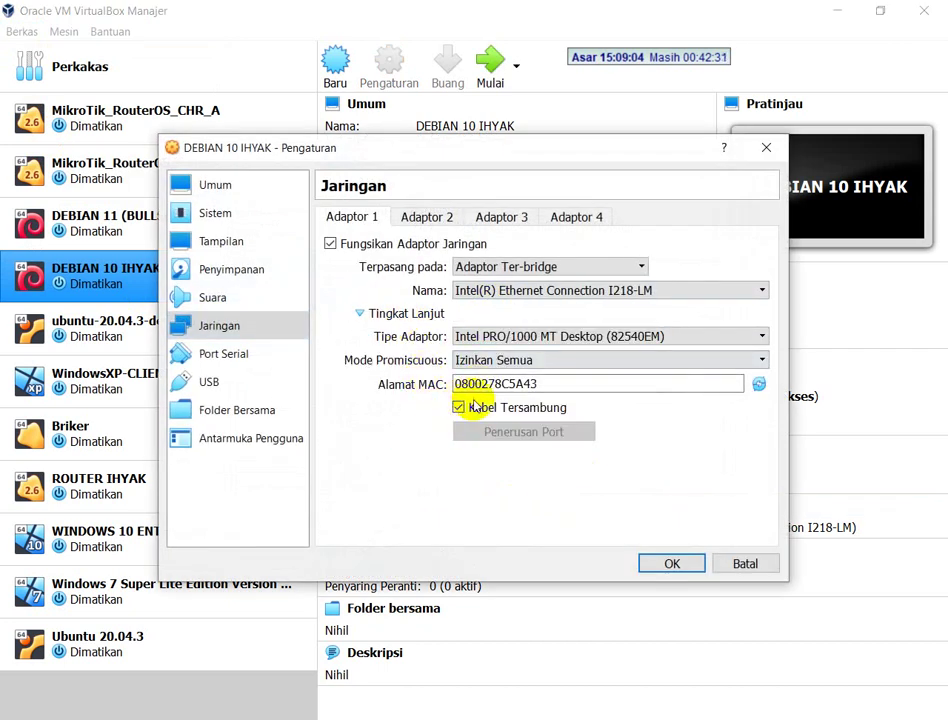
{"action": "left_click", "coordinate": [749, 568]}
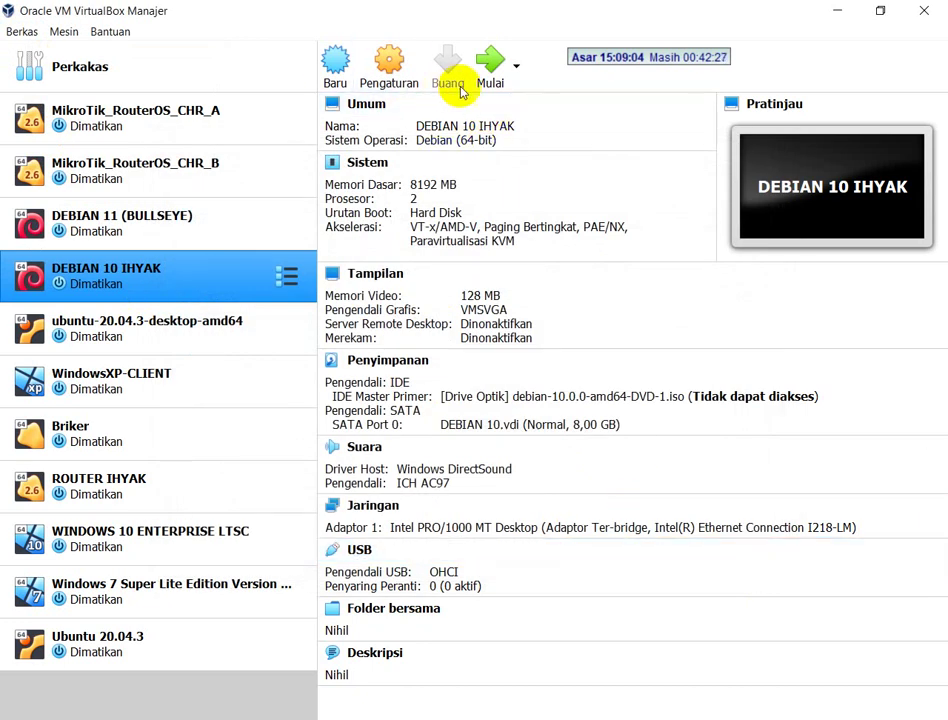
{"action": "left_click", "coordinate": [490, 70]}
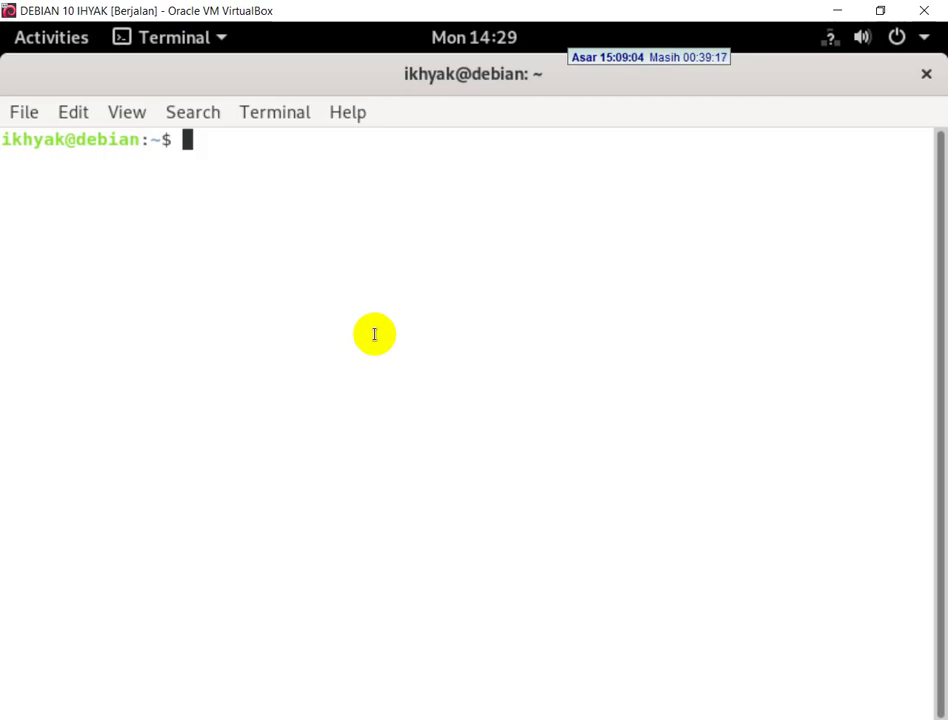
- Switch to root with su in the DEBIAN 10 IHYAK terminal, then return to the exam PDF
{"action": "type", "text": "su"}
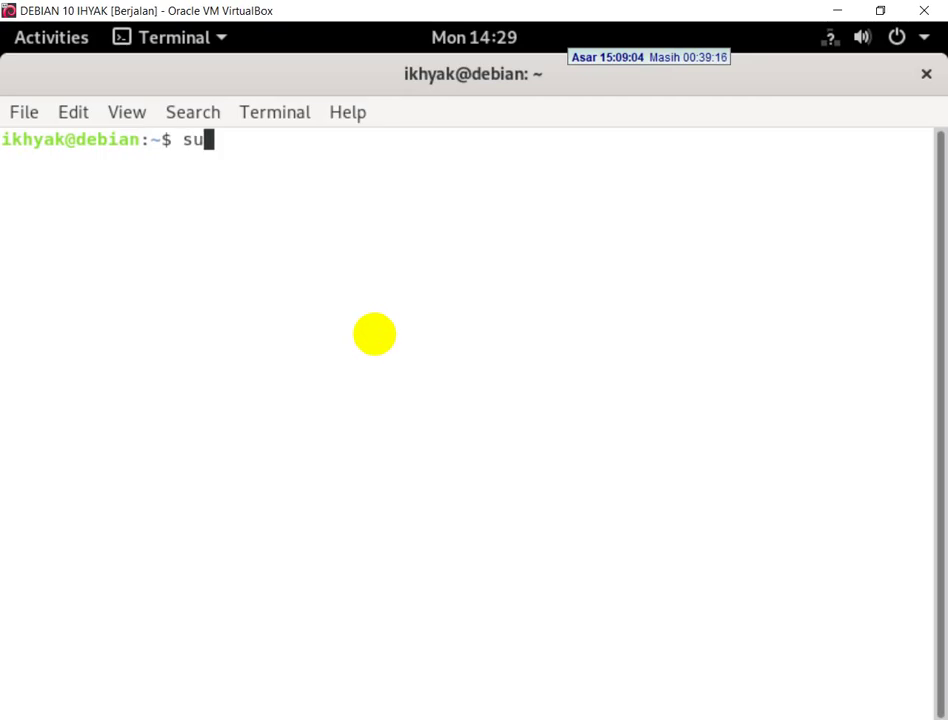
{"action": "key", "text": "Return"}
{"action": "key", "text": "Return"}
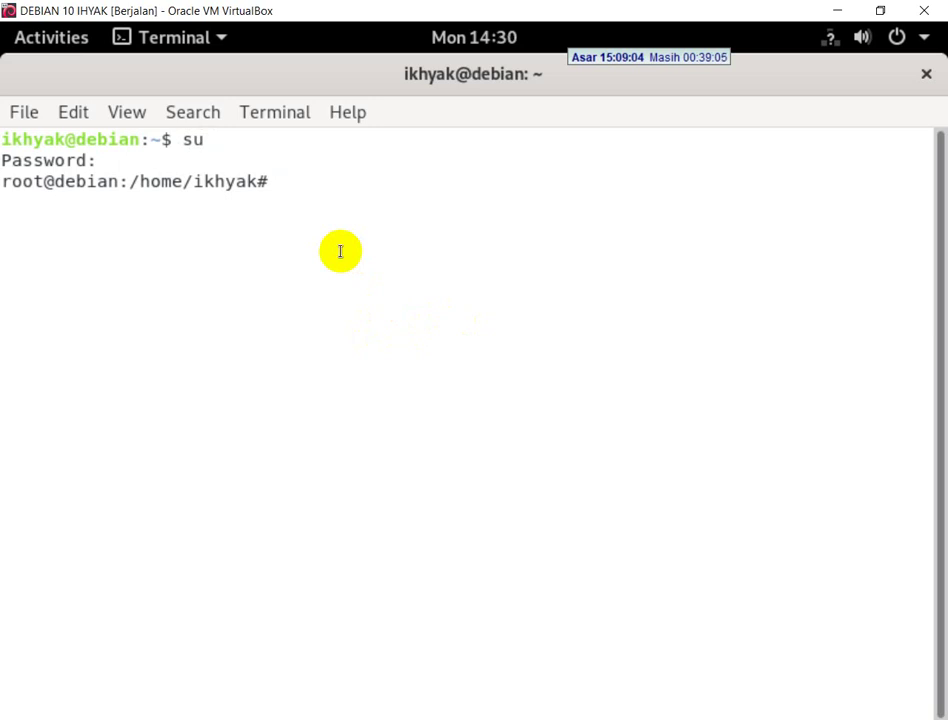
{"action": "key", "text": "alt+Tab"}
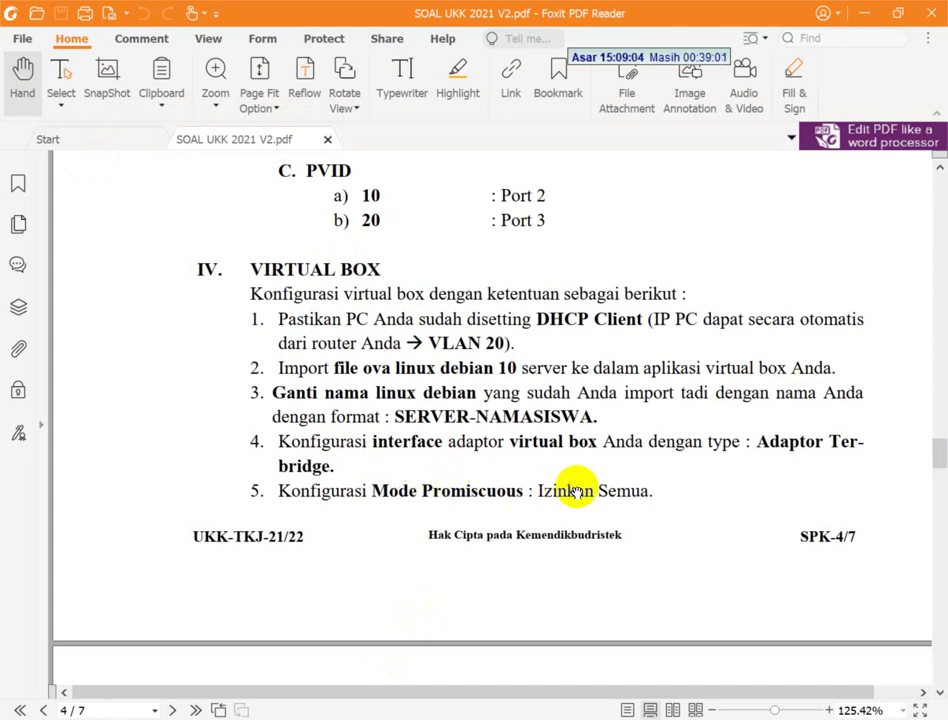
- Scroll the PDF to page 5's VIRTUAL LINUX DEBIAN SERVER section, then return to the Debian terminal
{"action": "scroll", "coordinate": [605, 492], "scroll_direction": "down", "scroll_amount": 5}
{"action": "scroll", "coordinate": [424, 377], "scroll_direction": "down", "scroll_amount": 2}
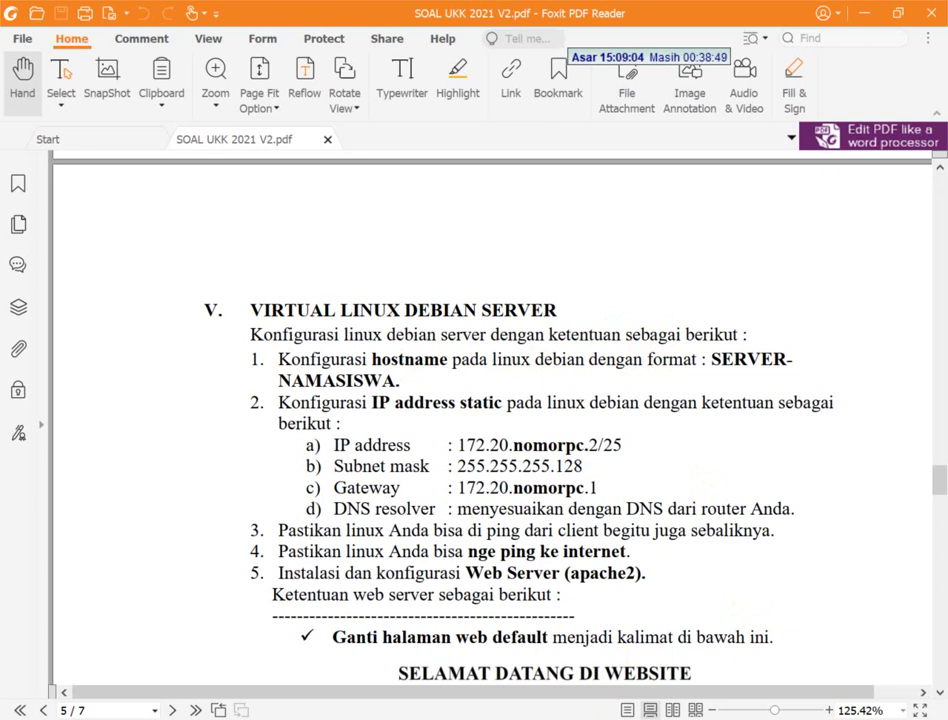
{"action": "key", "text": "alt+Tab"}
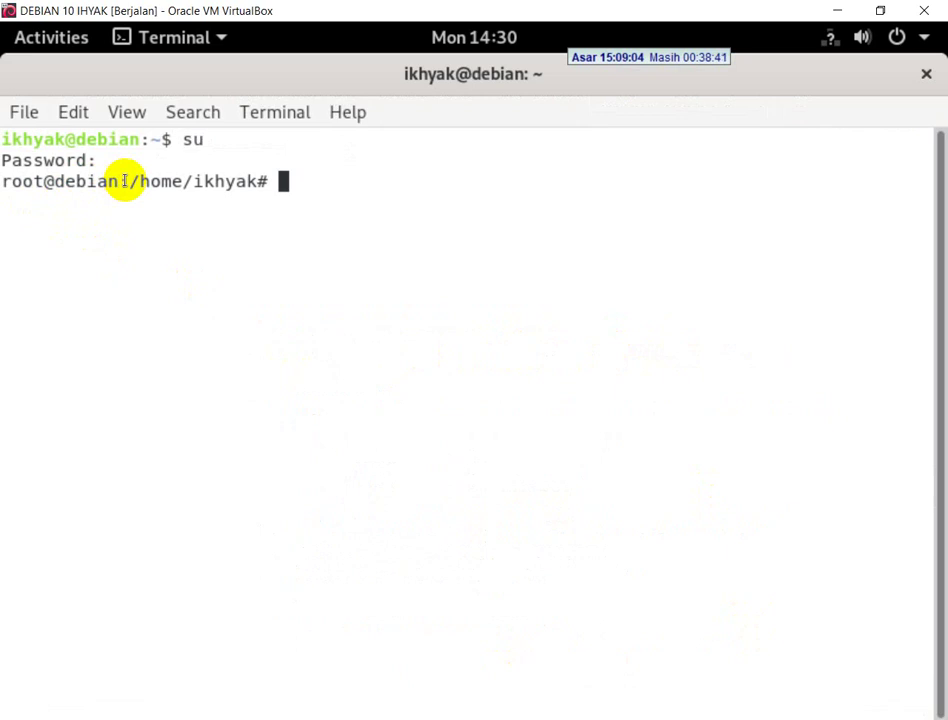
- In nano, replace 'debian' in /etc/hostname with SERVER-IHYAK and write the file
{"action": "type", "text": "nano "}
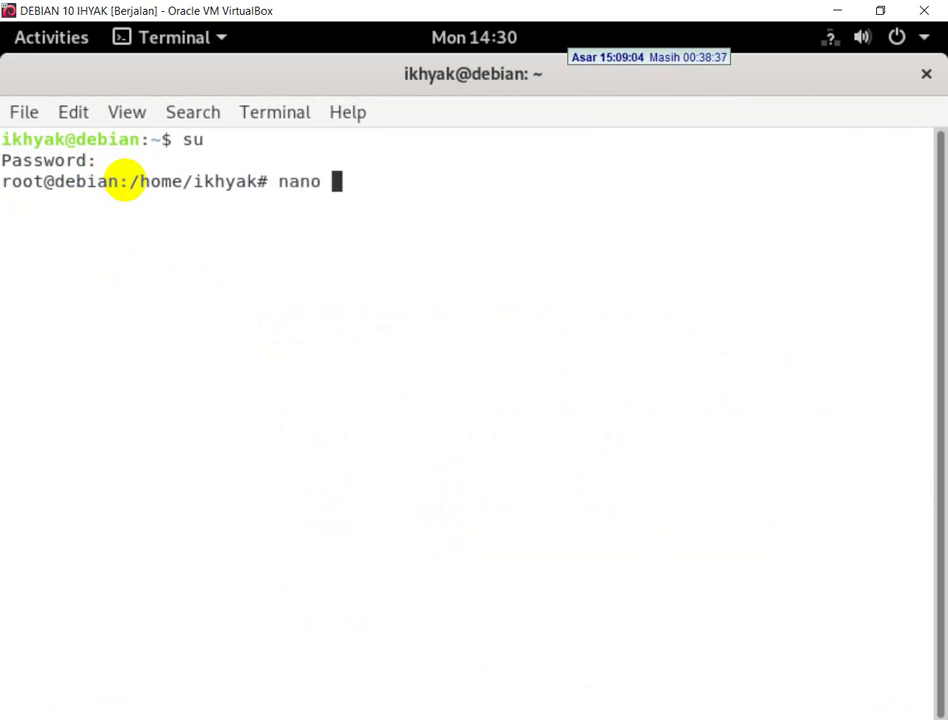
{"action": "type", "text": "/etc/hostn"}
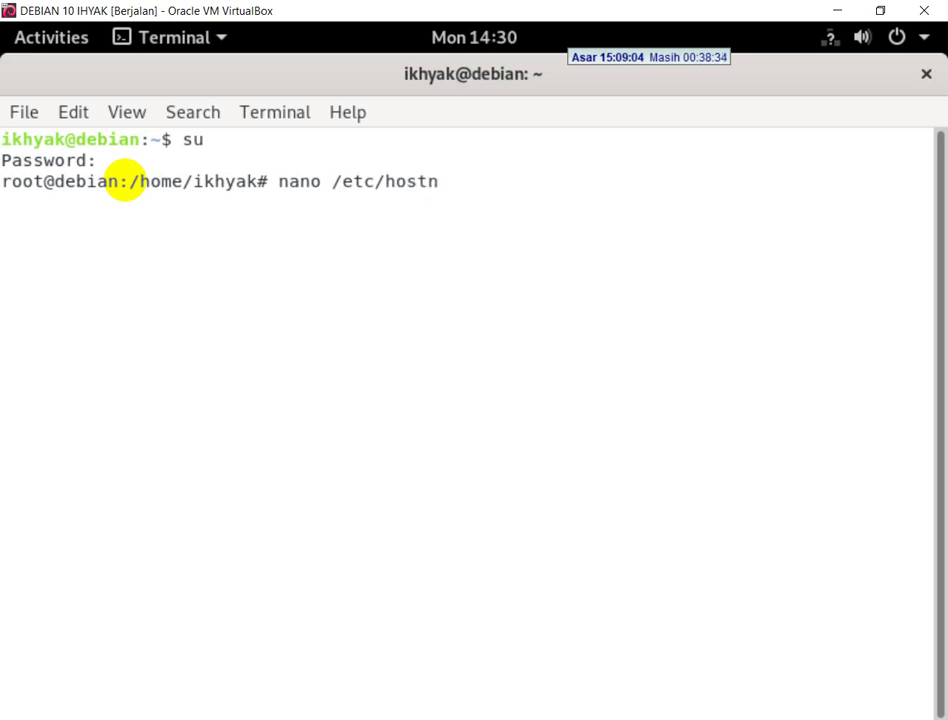
{"action": "key", "text": "Tab"}
{"action": "key", "text": "Return"}
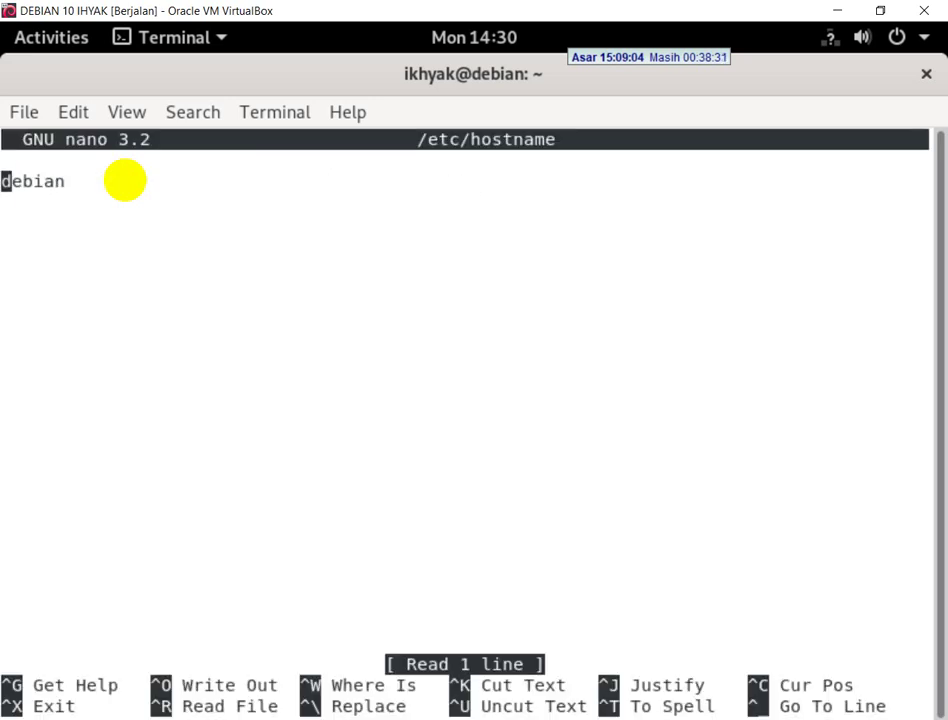
{"action": "key", "text": "Delete"}
{"action": "key", "text": "Delete"}
{"action": "key", "text": "Delete"}
{"action": "key", "text": "Delete"}
{"action": "key", "text": "Delete"}
{"action": "key", "text": "Delete"}
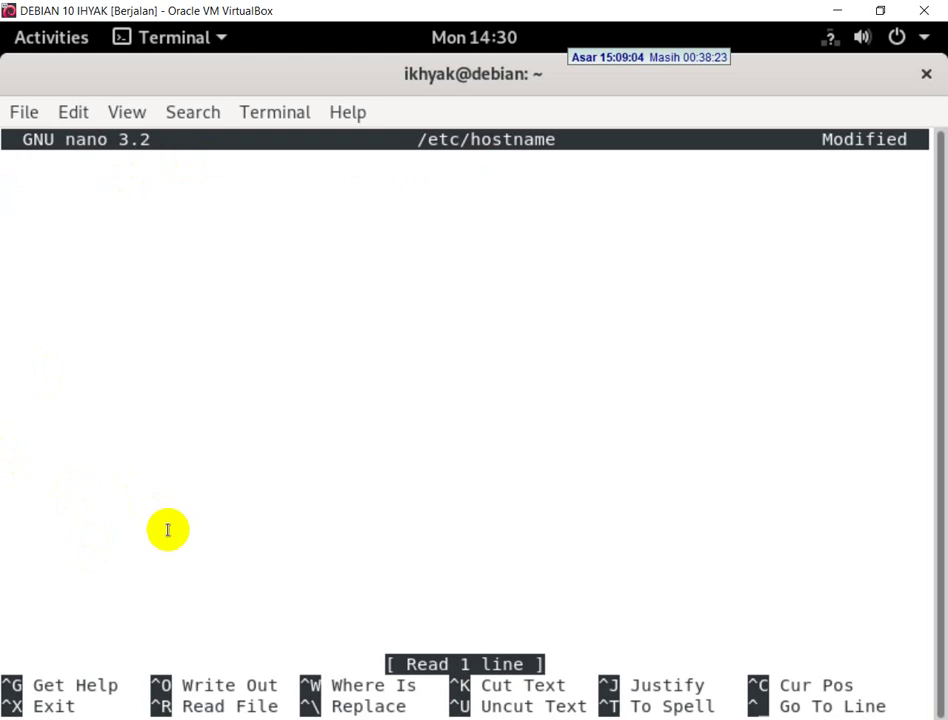
{"action": "mouse_move", "coordinate": [408, 716]}
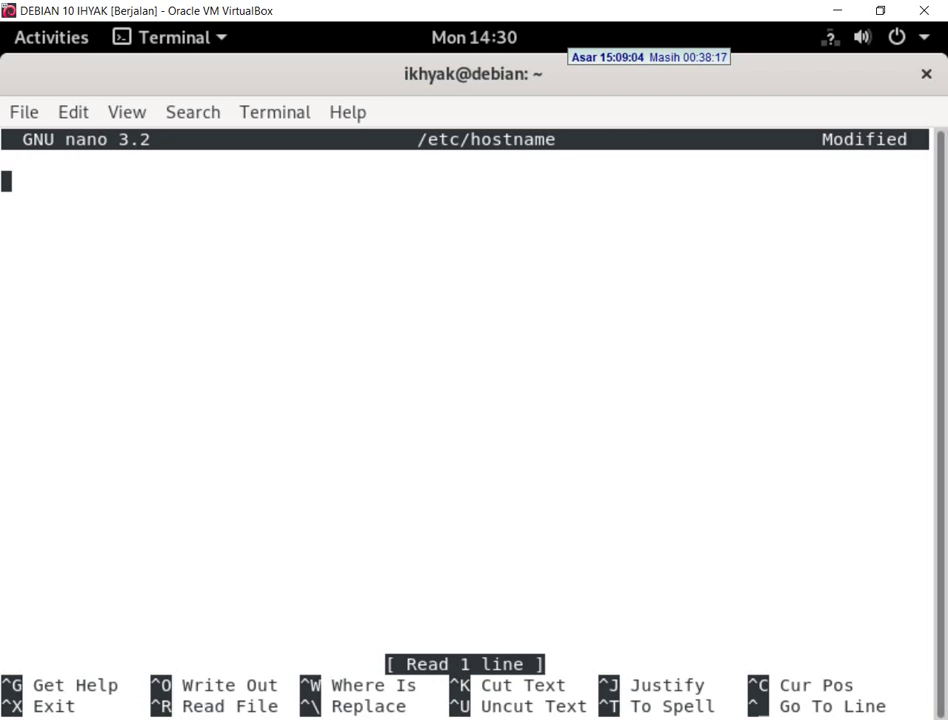
{"action": "key", "text": "alt+Tab"}
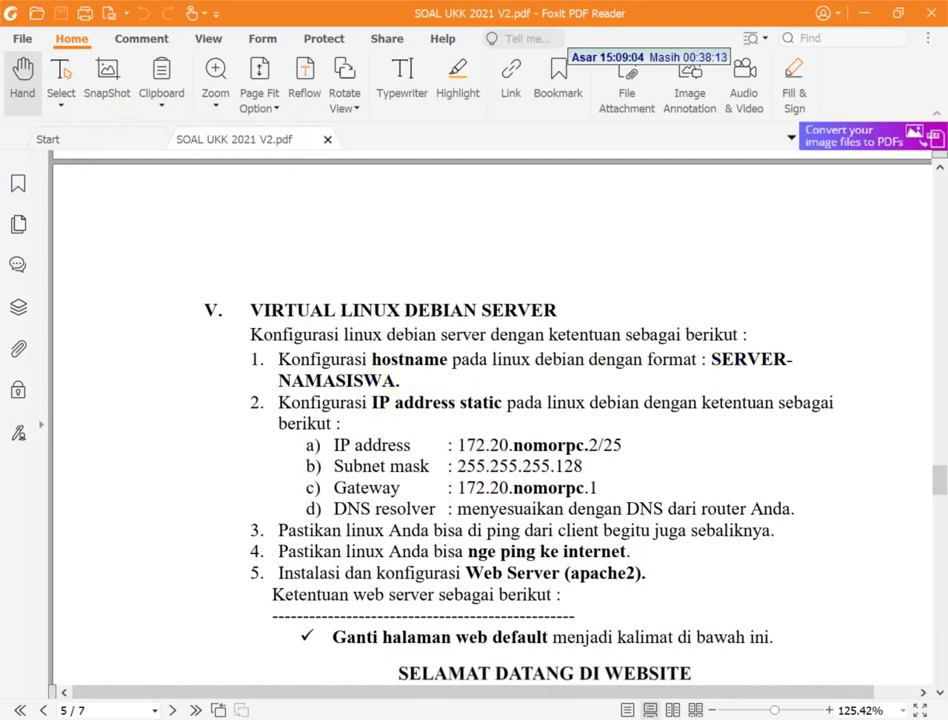
{"action": "key", "text": "alt+Tab"}
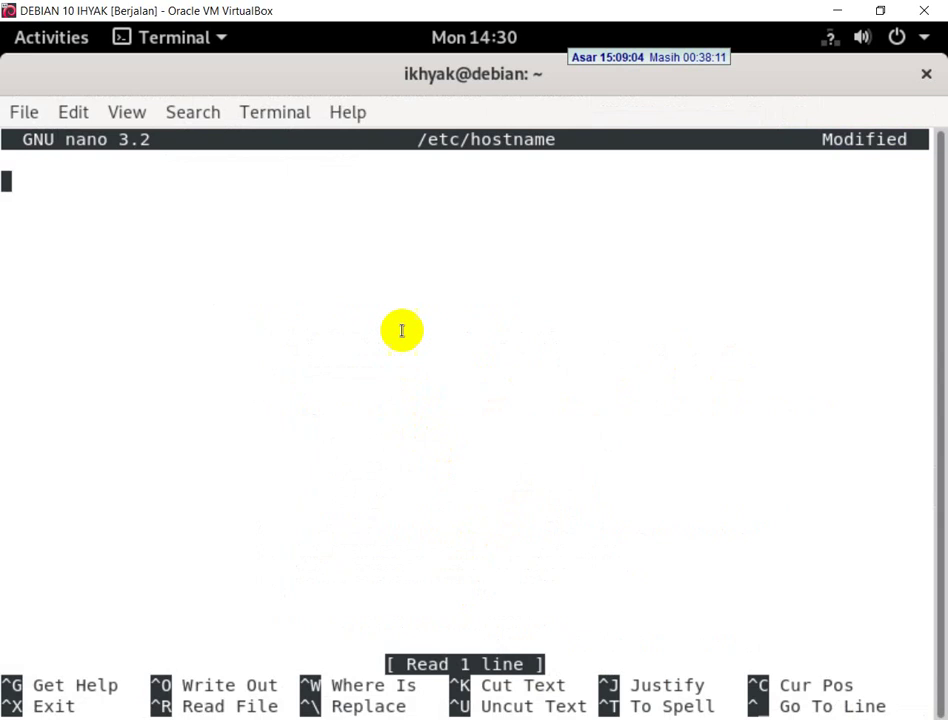
{"action": "type", "text": "SERVER"}
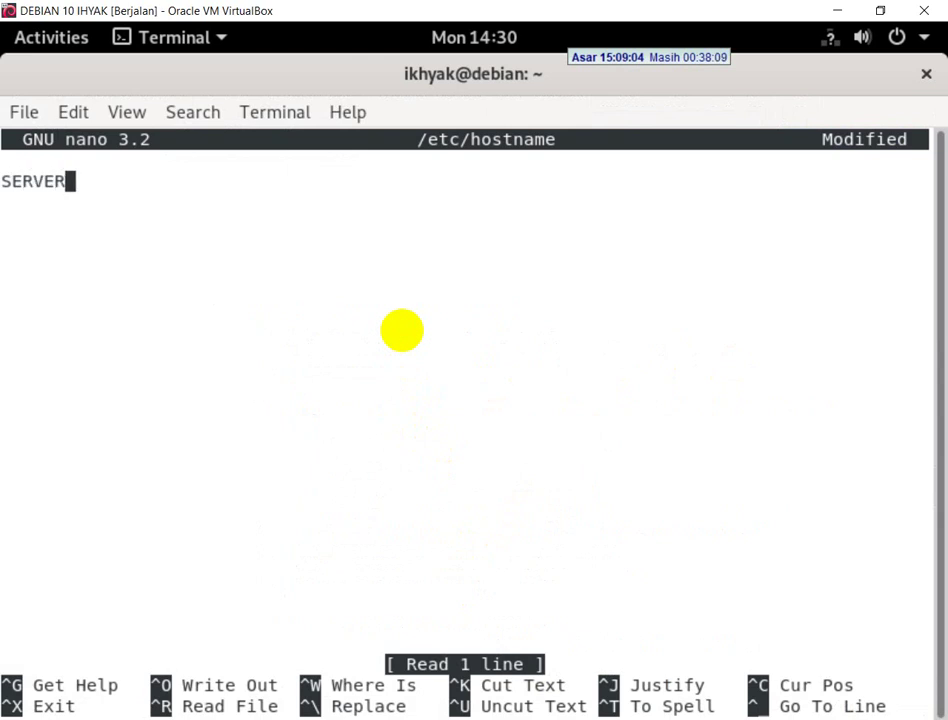
{"action": "type", "text": "-IHYAK"}
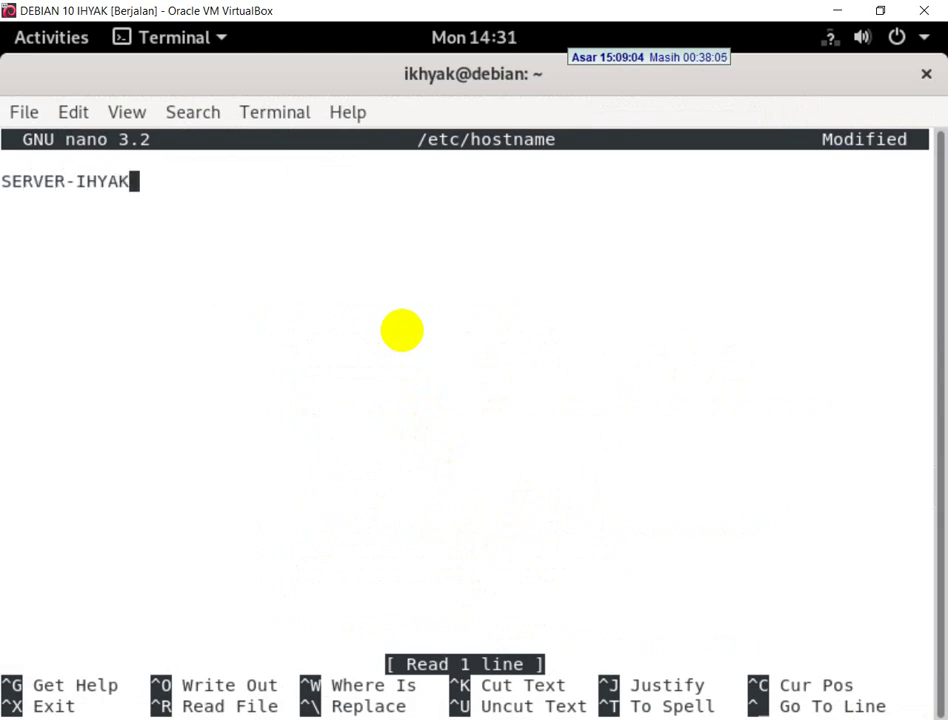
{"action": "key", "text": "ctrl+x"}
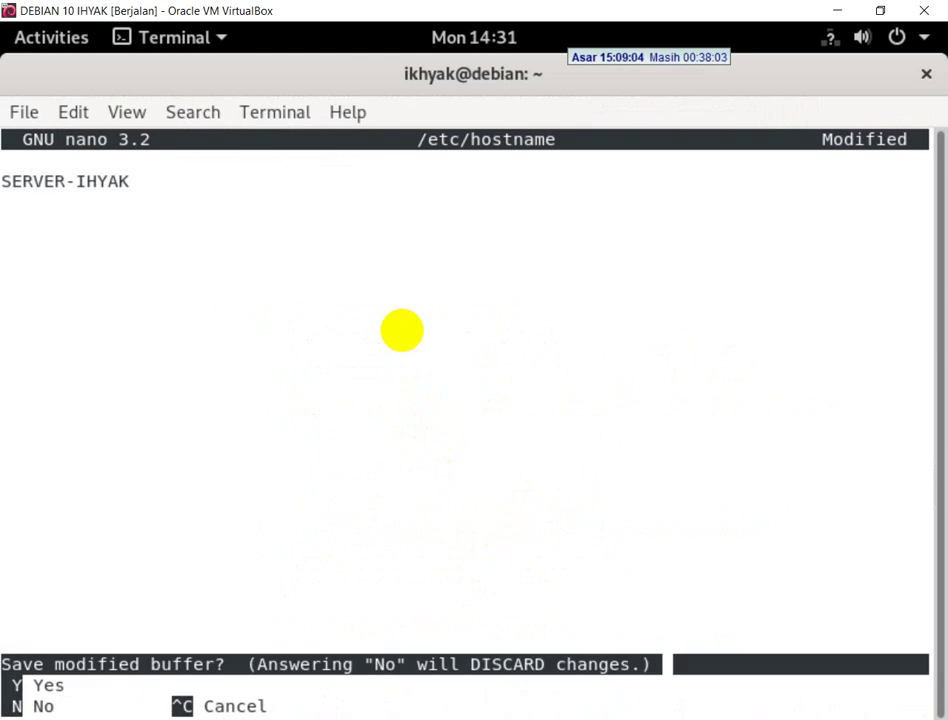
{"action": "key", "text": "y"}
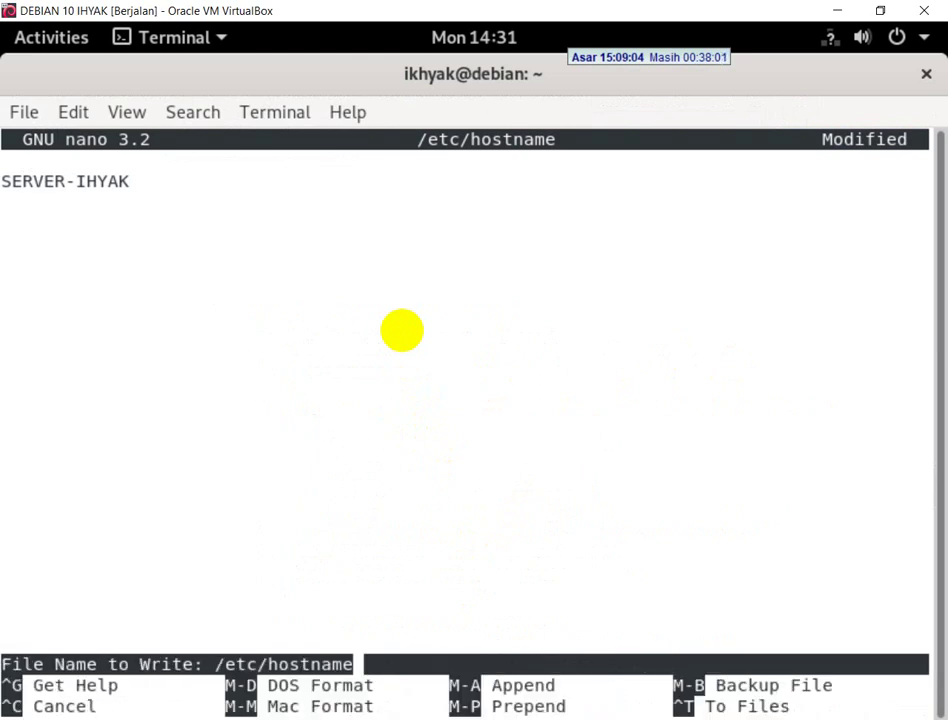
{"action": "key", "text": "Return"}
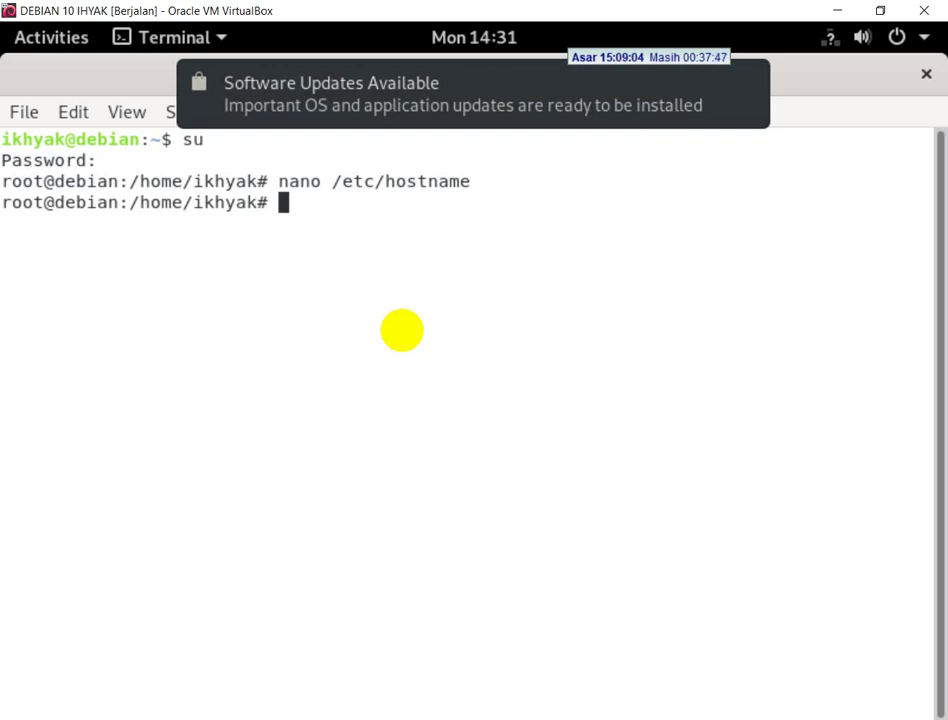
- Exit the root shell and close the old terminal
{"action": "type", "text": "EXIT"}
{"action": "key", "text": "Return"}
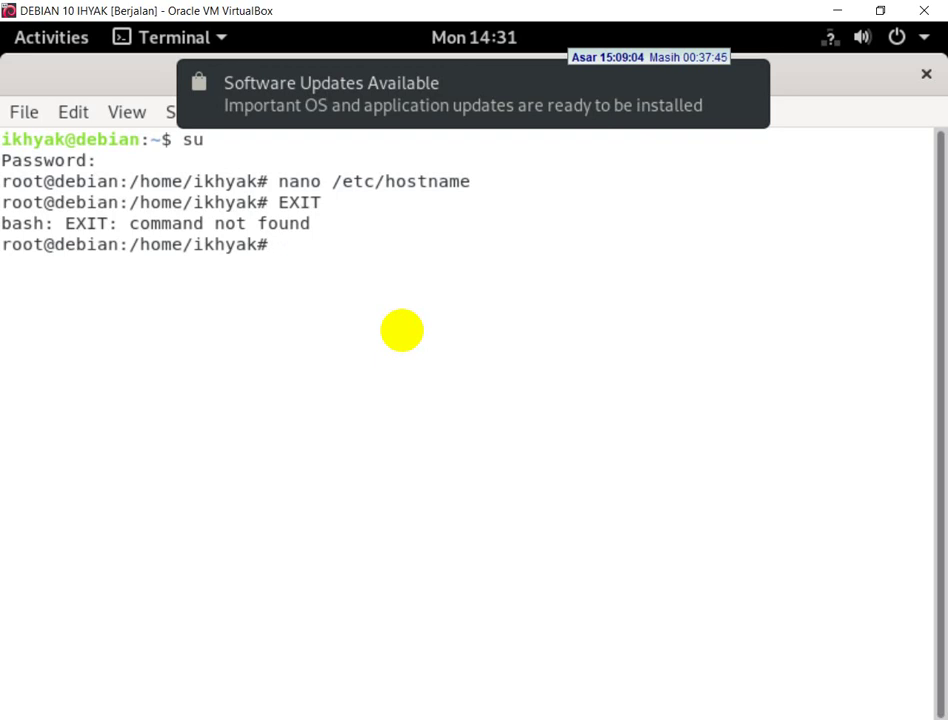
{"action": "type", "text": "exit"}
{"action": "key", "text": "Return"}
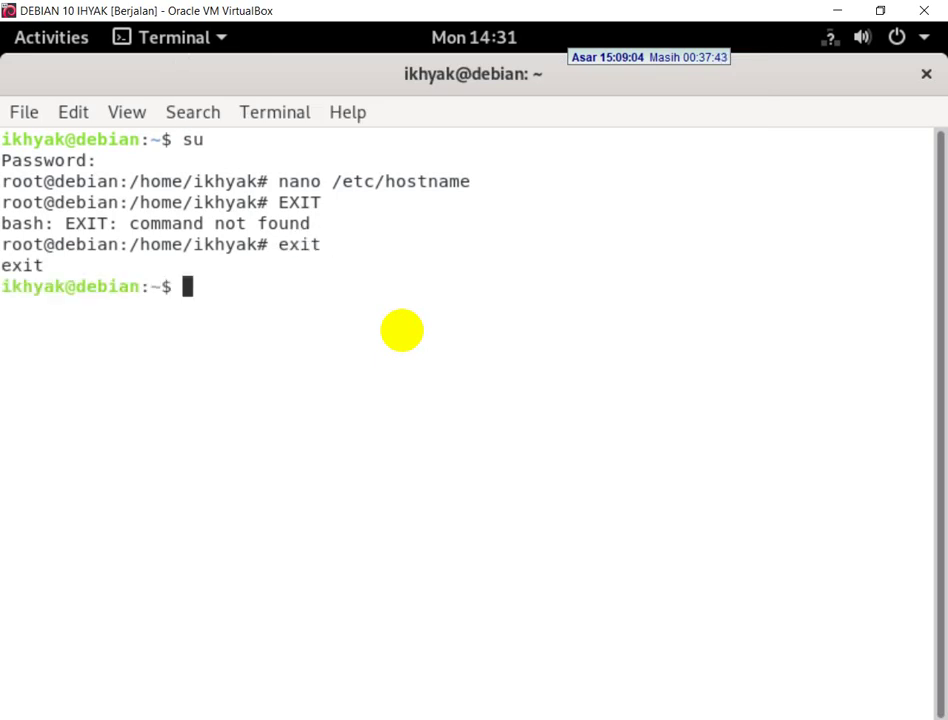
{"action": "type", "text": "exit"}
{"action": "key", "text": "Return"}
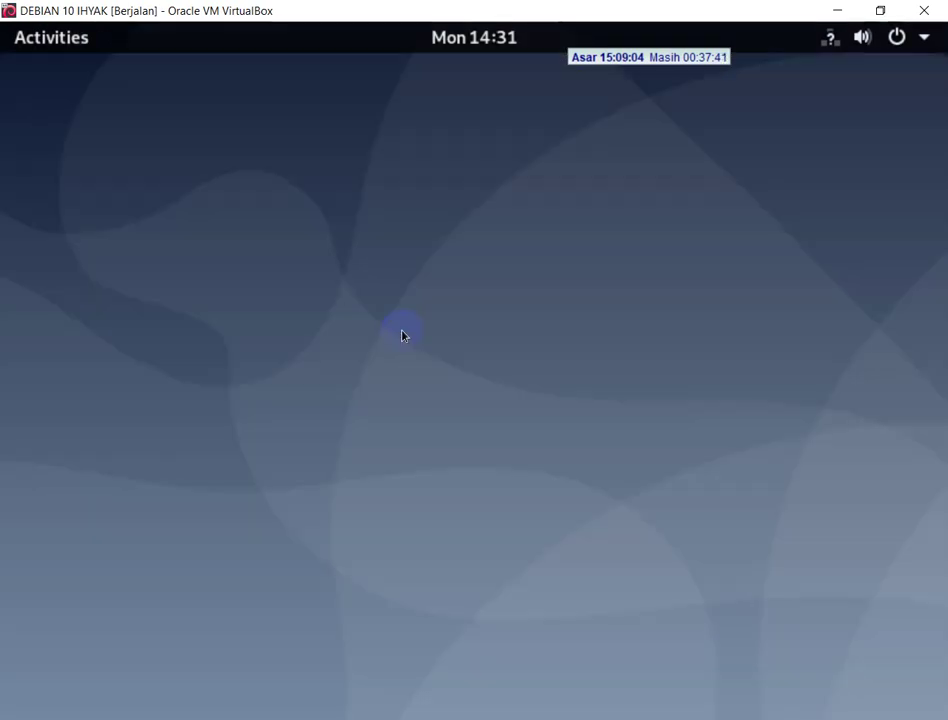
- Launch a new Terminal from Activities, become root with su, then return to the exam PDF
{"action": "left_click", "coordinate": [80, 40]}
{"action": "left_click", "coordinate": [376, 114]}
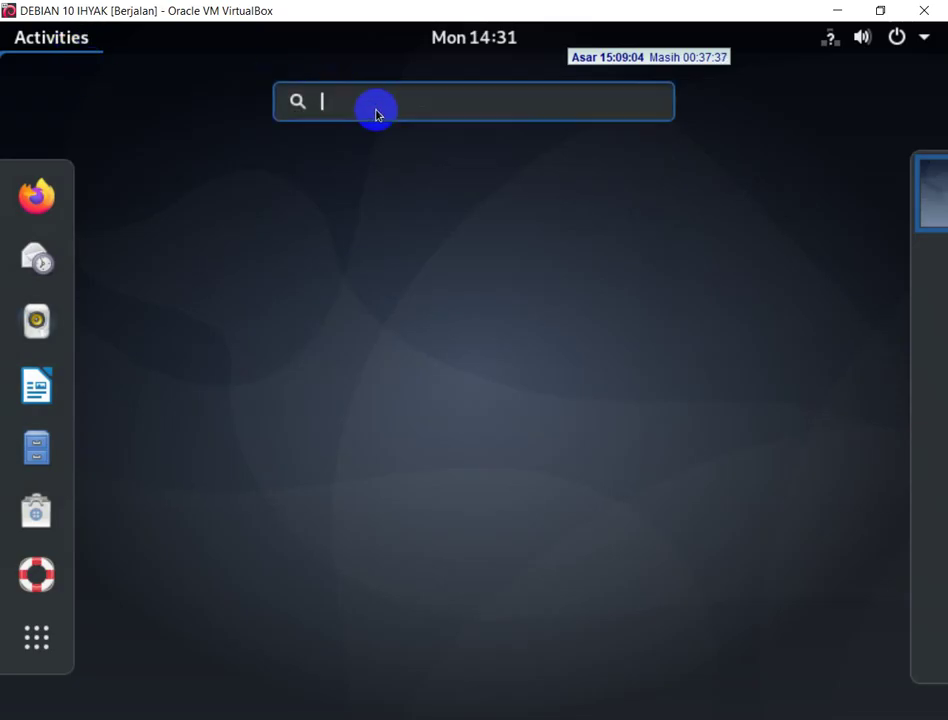
{"action": "type", "text": "term"}
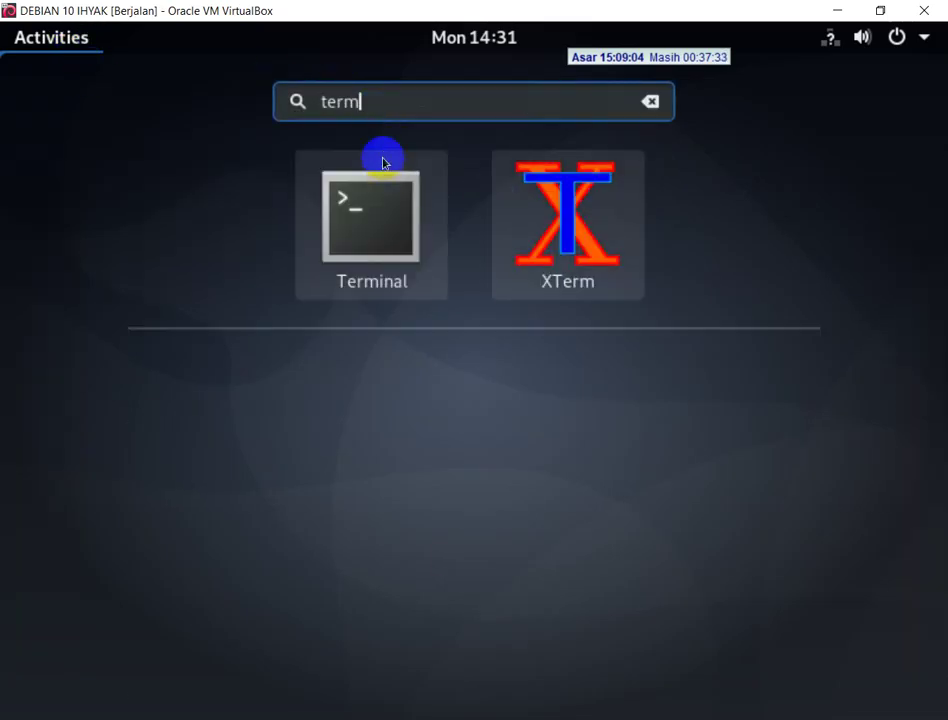
{"action": "left_click", "coordinate": [383, 159]}
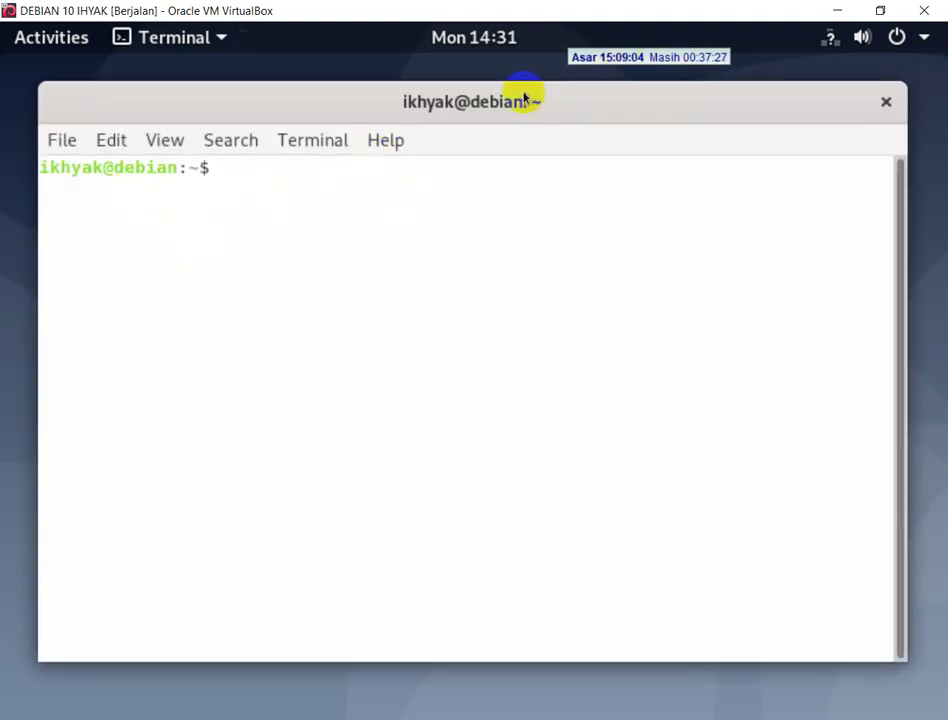
{"action": "type", "text": "su"}
{"action": "key", "text": "Return"}
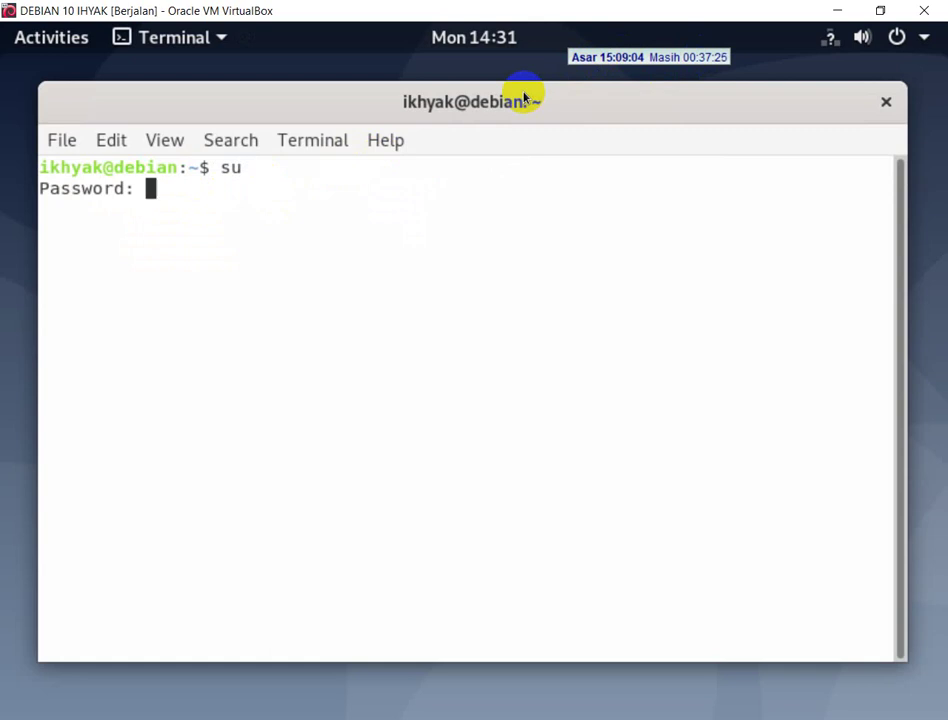
{"action": "key", "text": "Return"}
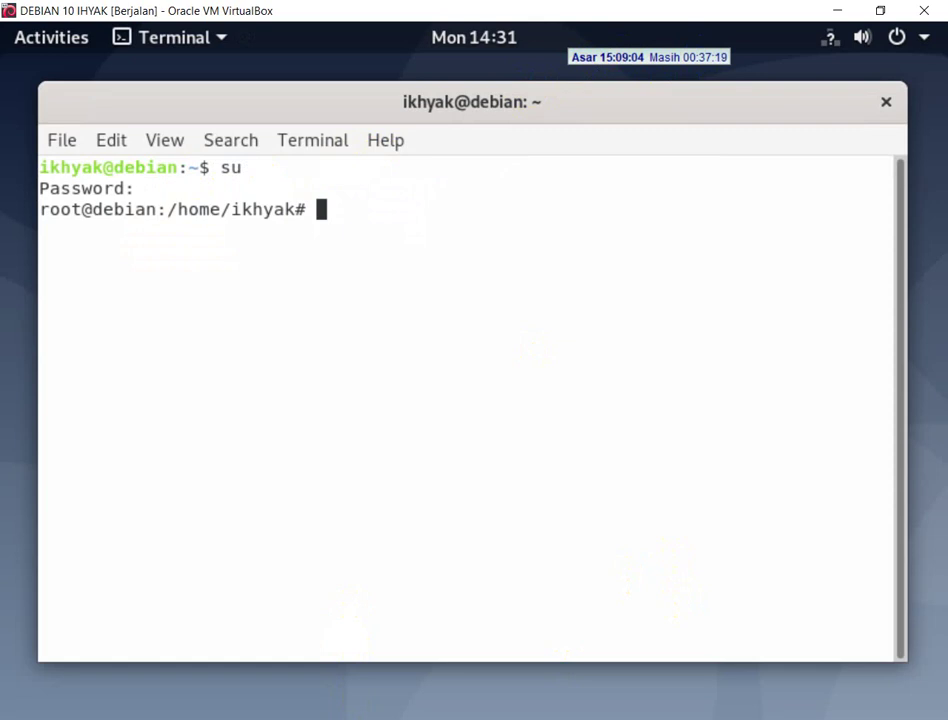
{"action": "key", "text": "alt+Tab"}
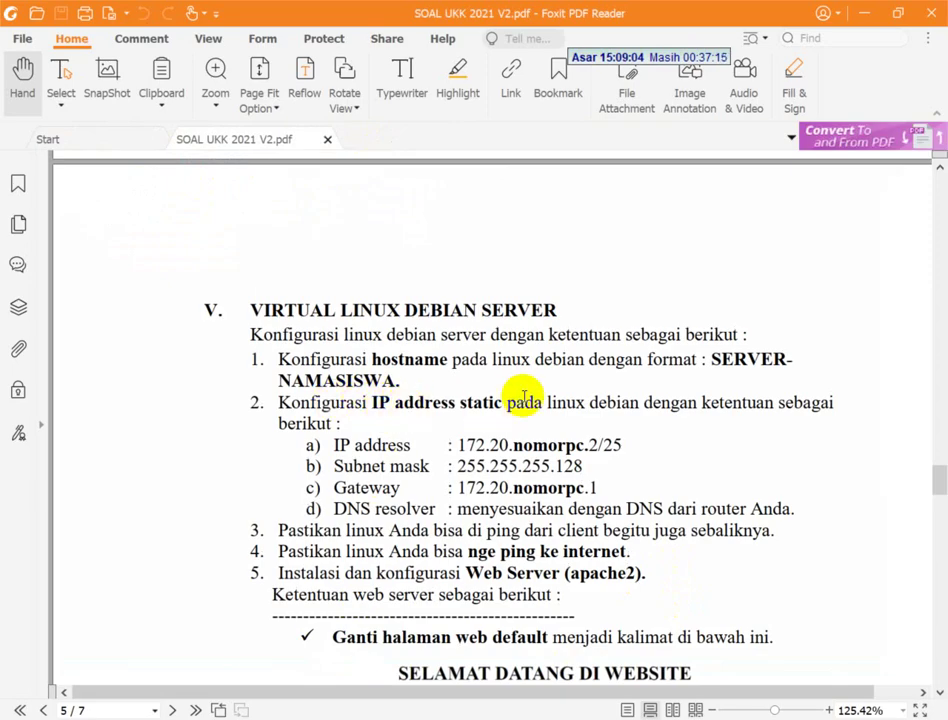
- Read the server's IP address, subnet mask and gateway in the PDF, then switch to Network Connections
{"action": "scroll", "coordinate": [530, 400], "scroll_direction": "down", "scroll_amount": 2}
{"action": "scroll", "coordinate": [574, 404], "scroll_direction": "up", "scroll_amount": 3}
{"action": "scroll", "coordinate": [576, 402], "scroll_direction": "down", "scroll_amount": 2}
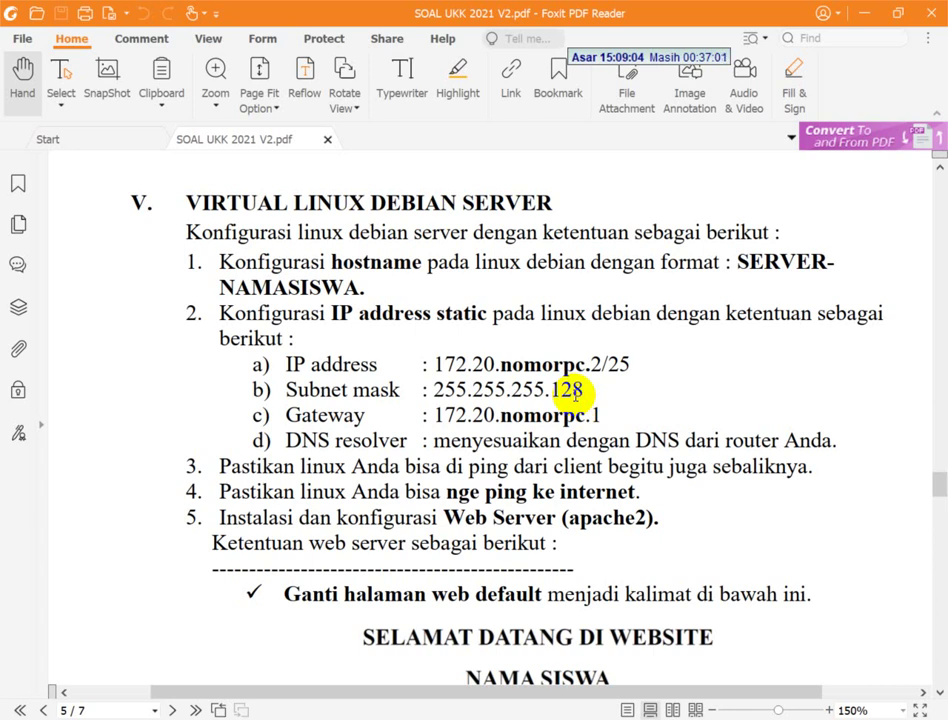
{"action": "key", "text": "alt+Tab"}
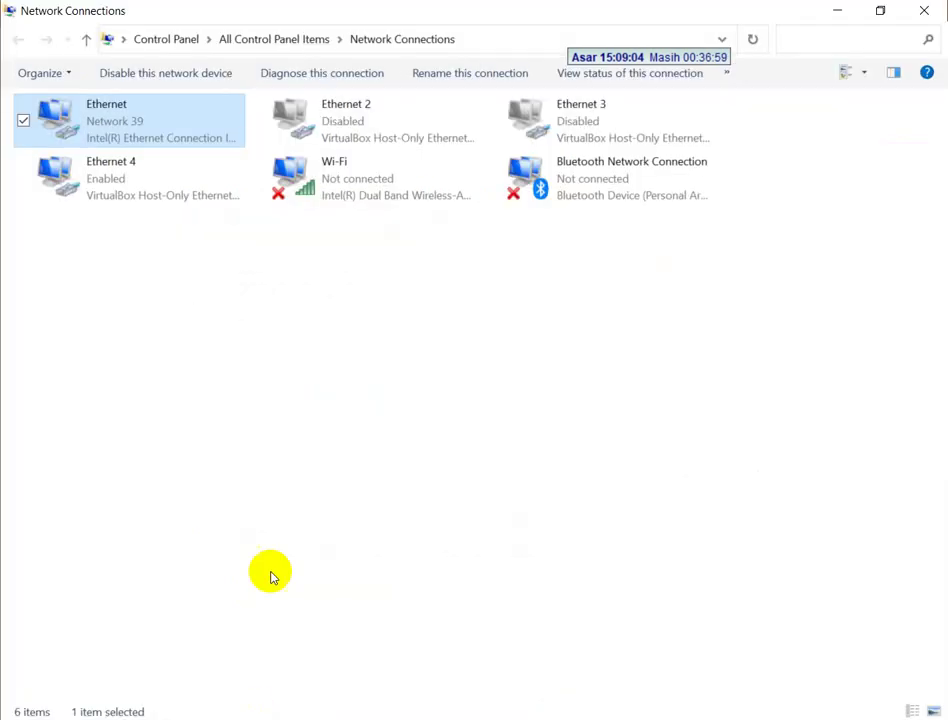
{"action": "right_click", "coordinate": [98, 141]}
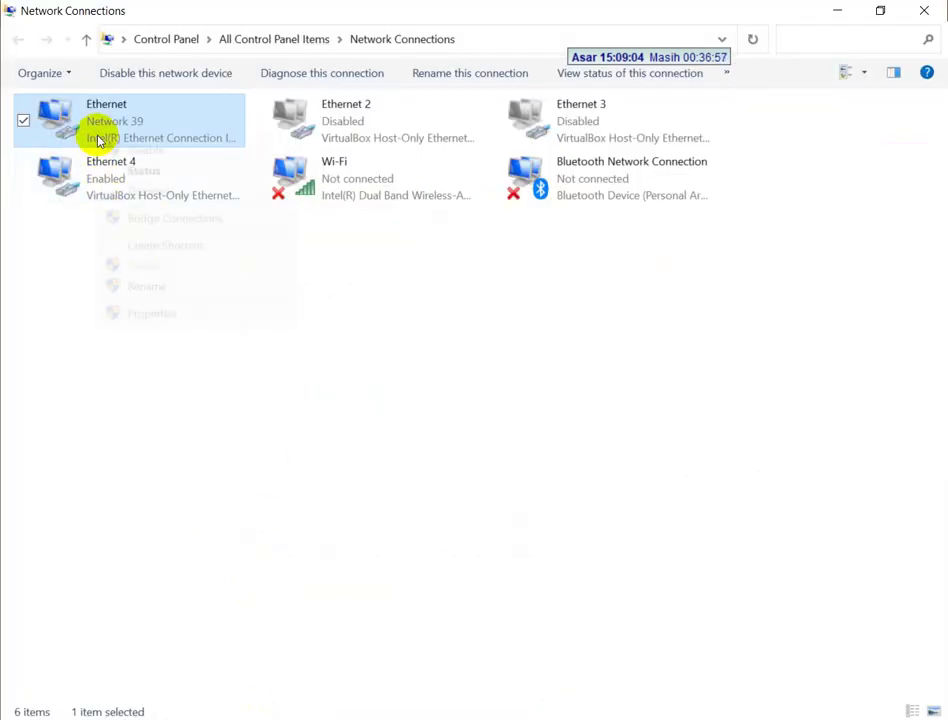
{"action": "left_click", "coordinate": [155, 312]}
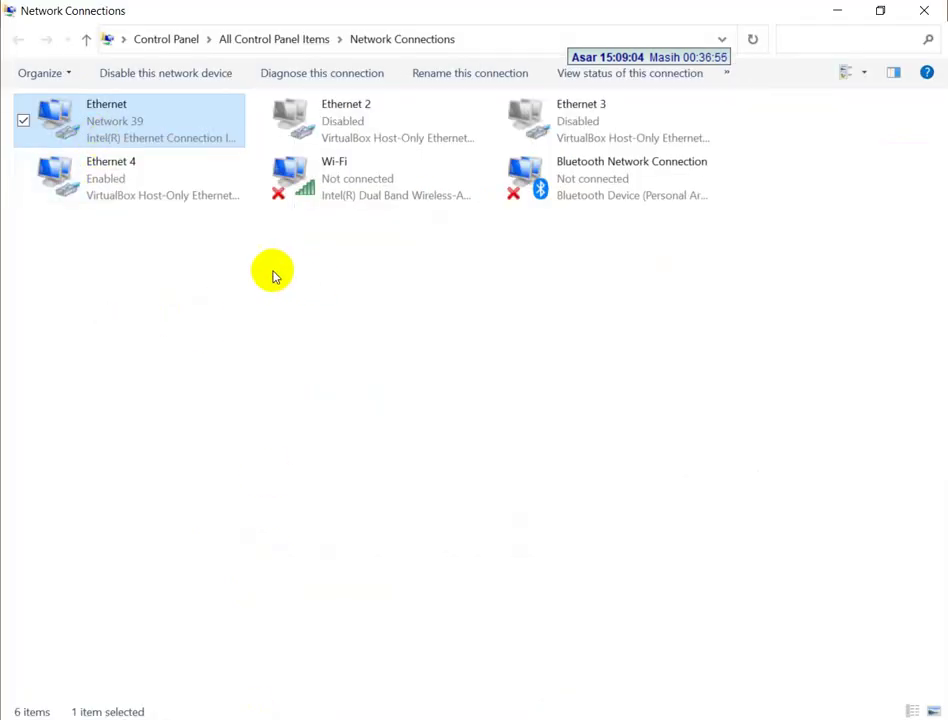
{"action": "left_click", "coordinate": [184, 333]}
{"action": "double_click", "coordinate": [184, 333]}
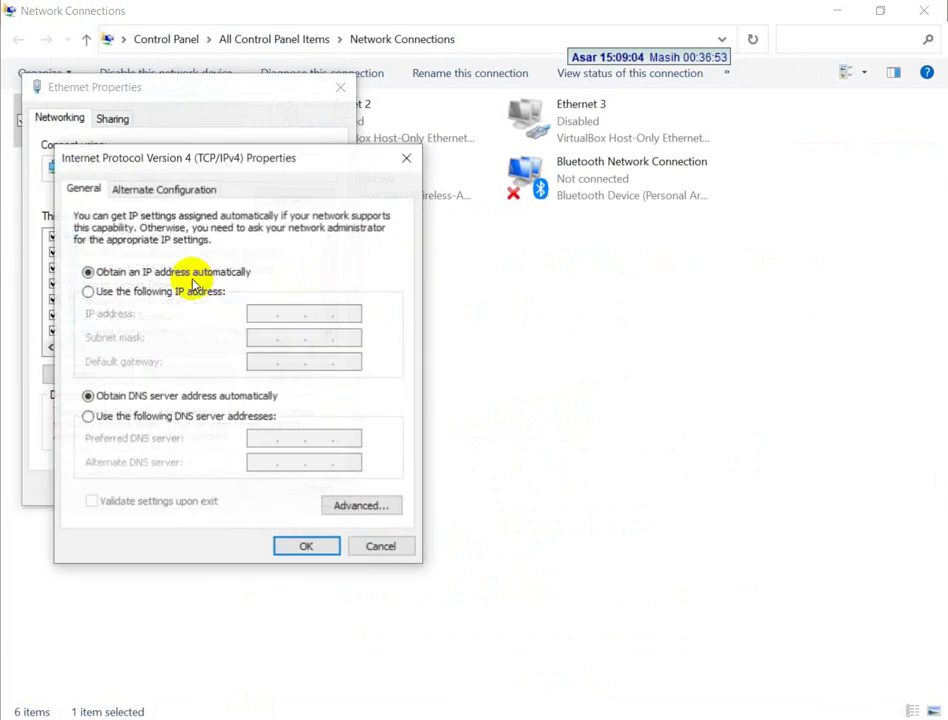
{"action": "left_click", "coordinate": [373, 545]}
{"action": "left_click", "coordinate": [313, 488]}
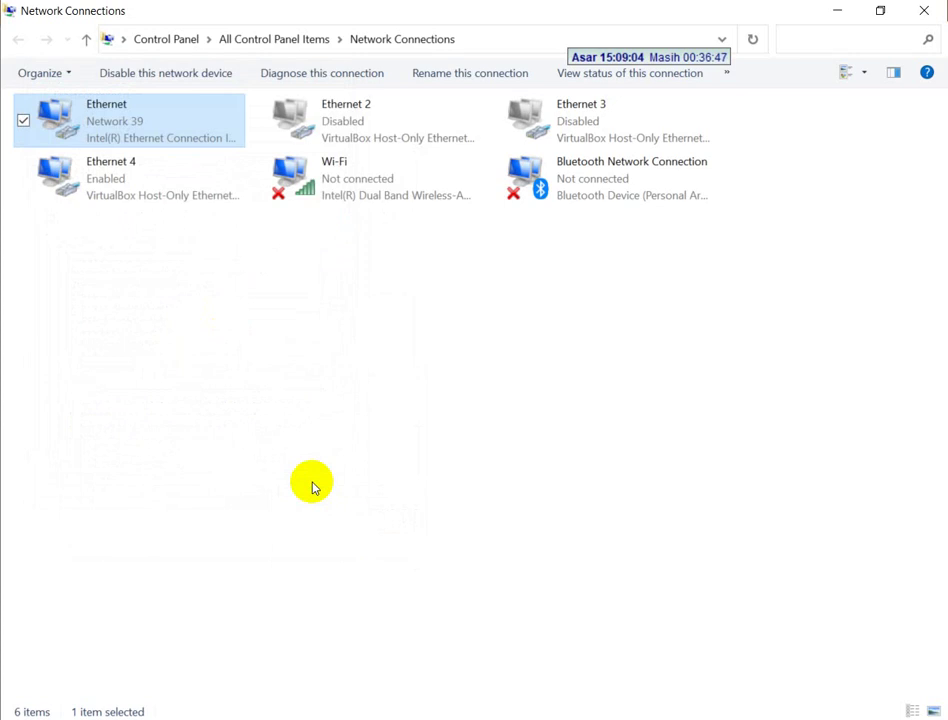
- Open /etc/network/interfaces in nano from the Debian VM's root prompt
{"action": "key", "text": "alt+Tab"}
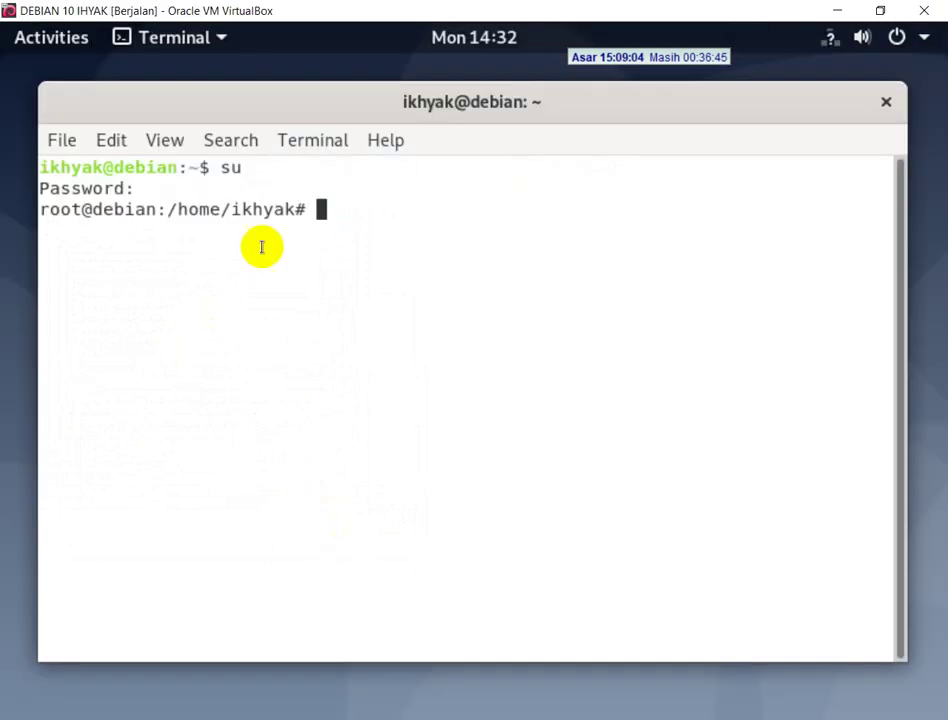
{"action": "type", "text": "n a"}
{"action": "key", "text": "BackSpace"}
{"action": "key", "text": "BackSpace"}
{"action": "key", "text": "BackSpace"}
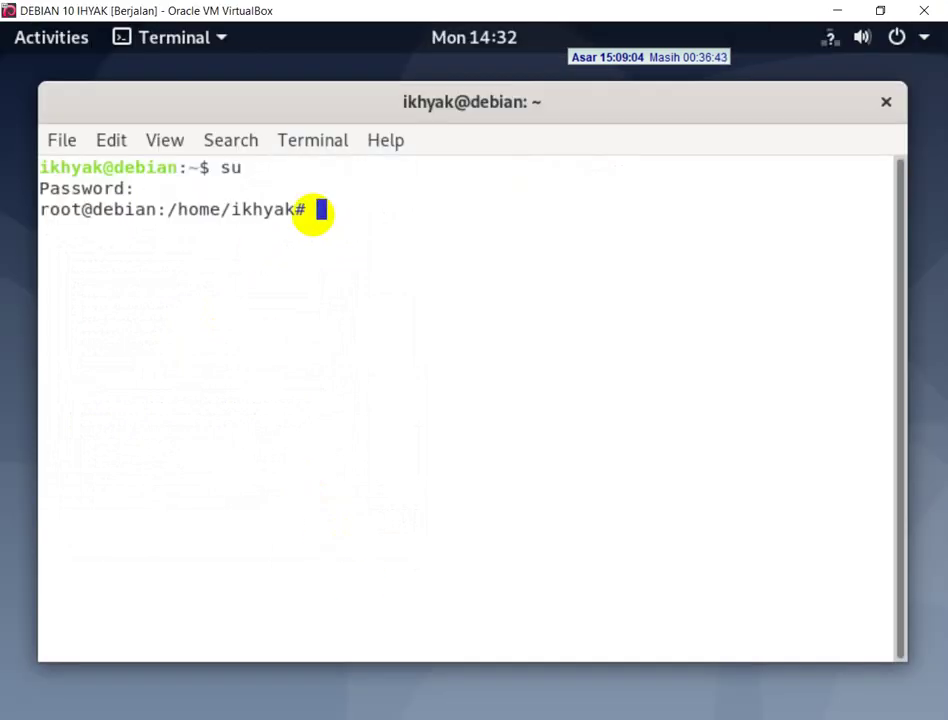
{"action": "type", "text": "nano /"}
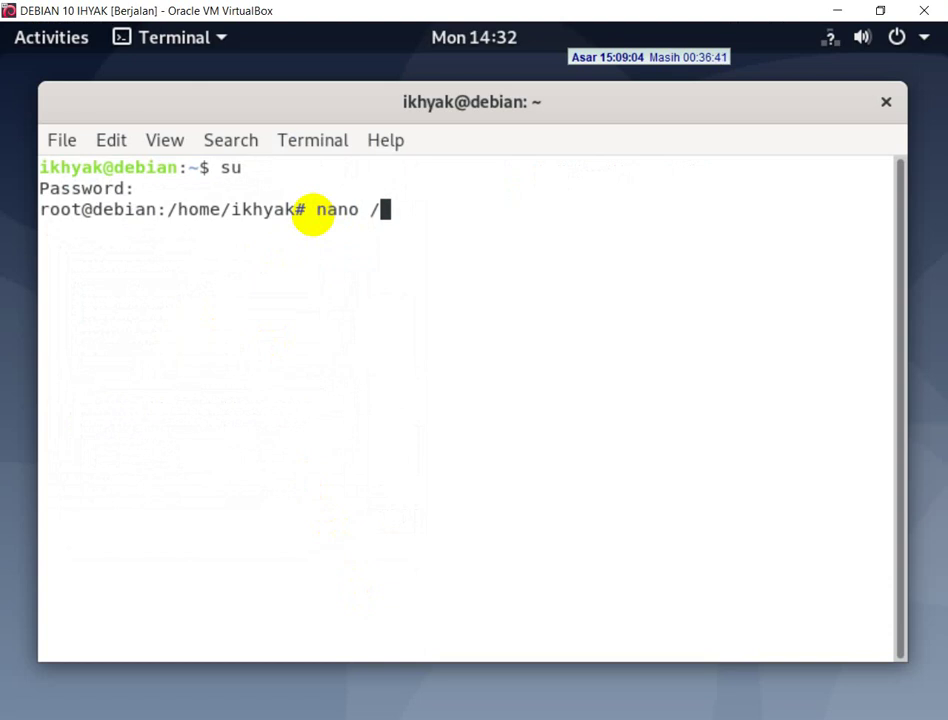
{"action": "type", "text": "etc/net"}
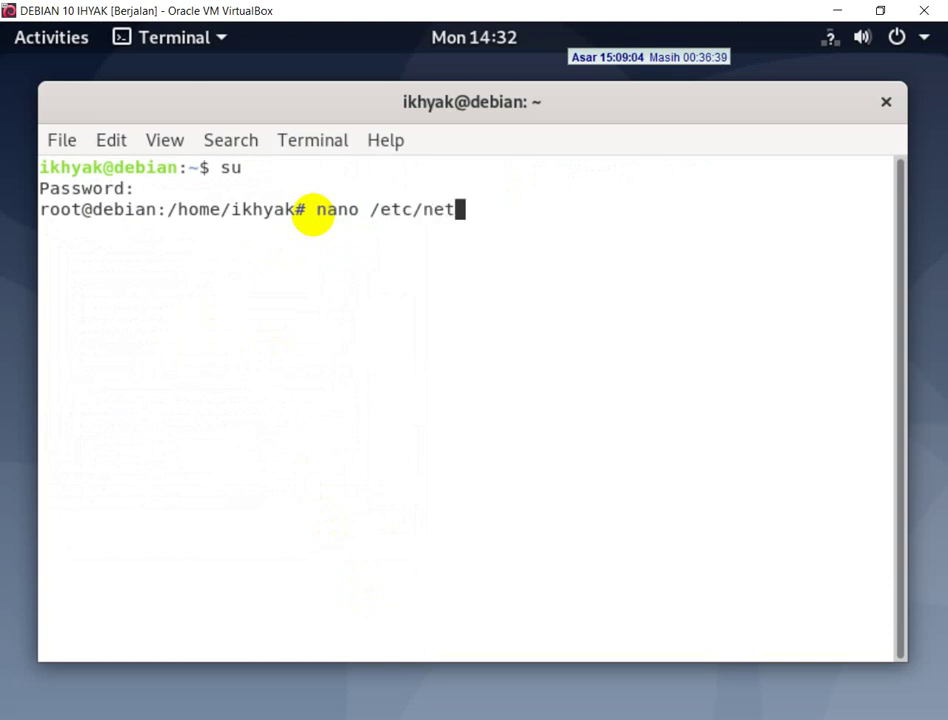
{"action": "type", "text": "work/interfaces"}
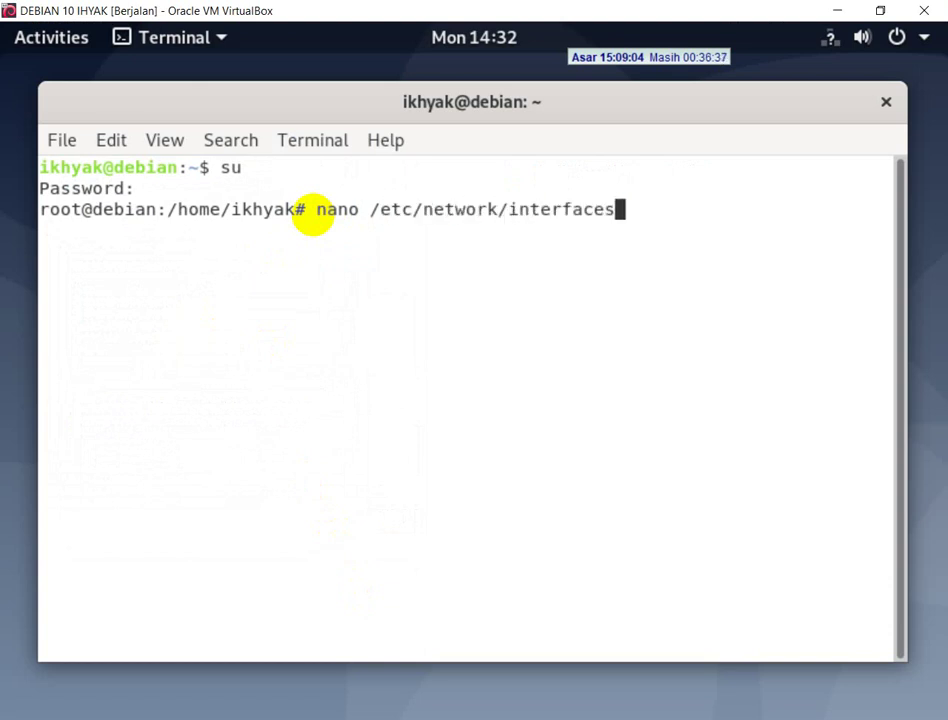
{"action": "key", "text": "Return"}
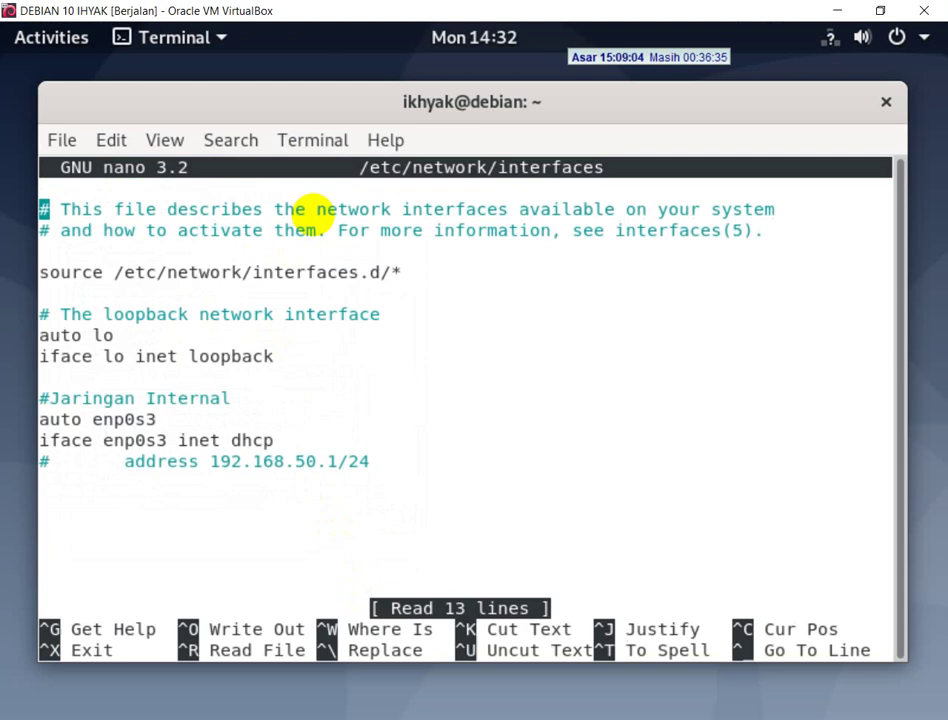
- Delete the '#Jaringan Internal' enp0s3 dhcp block and replace it with a '#adaptor ter-bridge' comment
{"action": "key", "text": "Down"}
{"action": "key", "text": "Down"}
{"action": "key", "text": "Down"}
{"action": "key", "text": "Down"}
{"action": "key", "text": "Down"}
{"action": "key", "text": "Down"}
{"action": "key", "text": "Down"}
{"action": "key", "text": "Down"}
{"action": "key", "text": "Down"}
{"action": "key", "text": "Down"}
{"action": "key", "text": "Down"}
{"action": "key", "text": "Down"}
{"action": "key", "text": "Delete"}
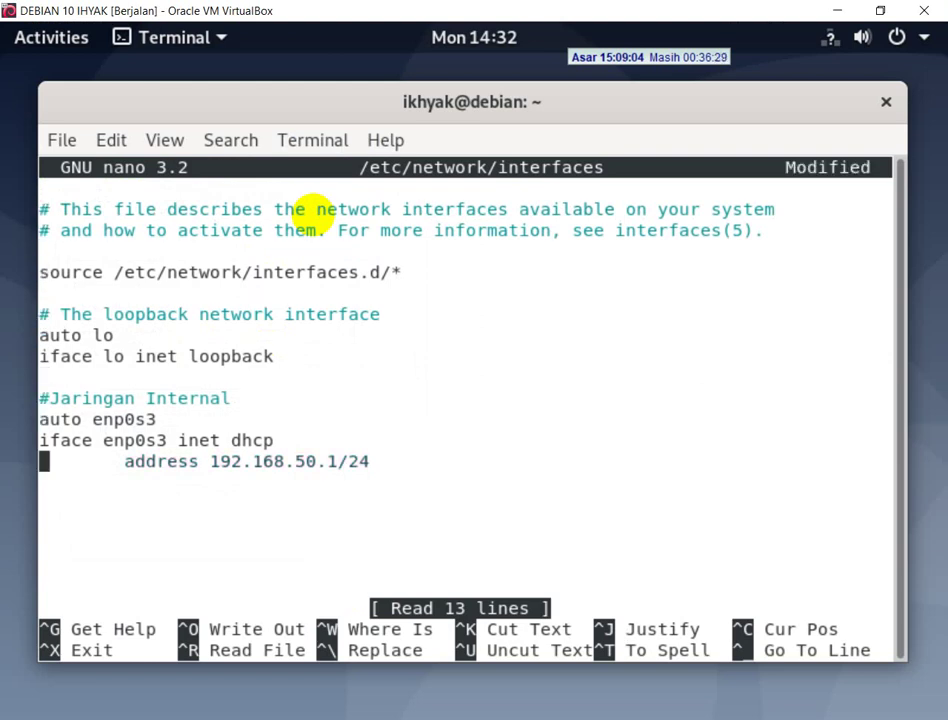
{"action": "key", "text": "Up"}
{"action": "key", "text": "Up"}
{"action": "key", "text": "Delete"}
{"action": "key", "text": "Delete"}
{"action": "key", "text": "Delete"}
{"action": "key", "text": "Delete"}
{"action": "key", "text": "Delete"}
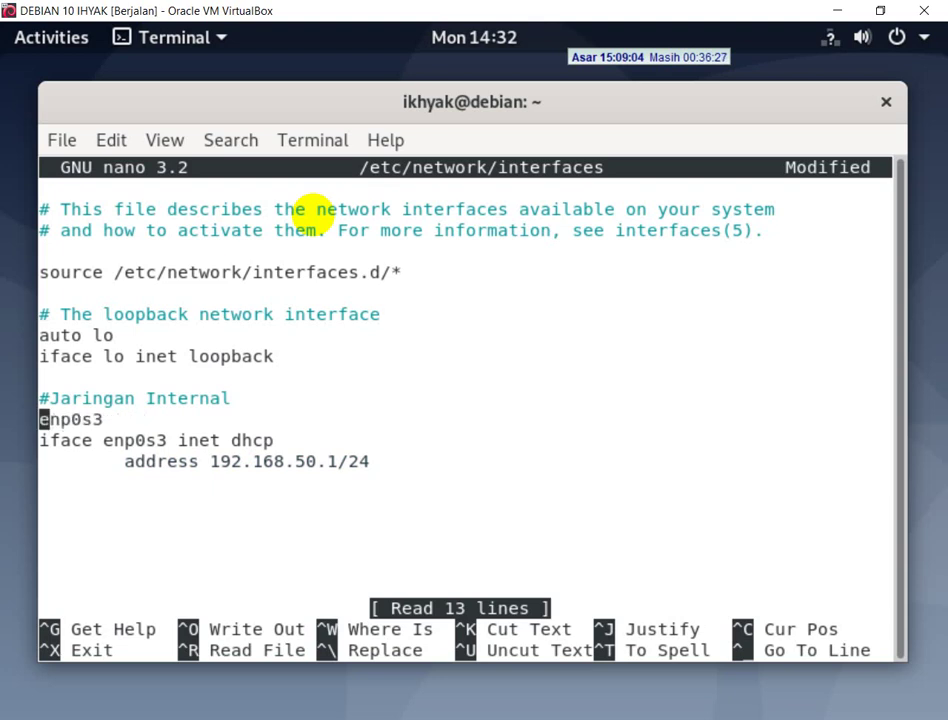
{"action": "key", "text": "Delete"}
{"action": "key", "text": "Delete"}
{"action": "key", "text": "Delete"}
{"action": "key", "text": "Delete"}
{"action": "key", "text": "Delete"}
{"action": "key", "text": "Delete"}
{"action": "key", "text": "Delete"}
{"action": "key", "text": "Delete"}
{"action": "key", "text": "Delete"}
{"action": "key", "text": "Delete"}
{"action": "key", "text": "Delete"}
{"action": "key", "text": "Delete"}
{"action": "key", "text": "Delete"}
{"action": "key", "text": "Delete"}
{"action": "key", "text": "Delete"}
{"action": "key", "text": "Delete"}
{"action": "key", "text": "Delete"}
{"action": "key", "text": "Delete"}
{"action": "key", "text": "Delete"}
{"action": "key", "text": "Delete"}
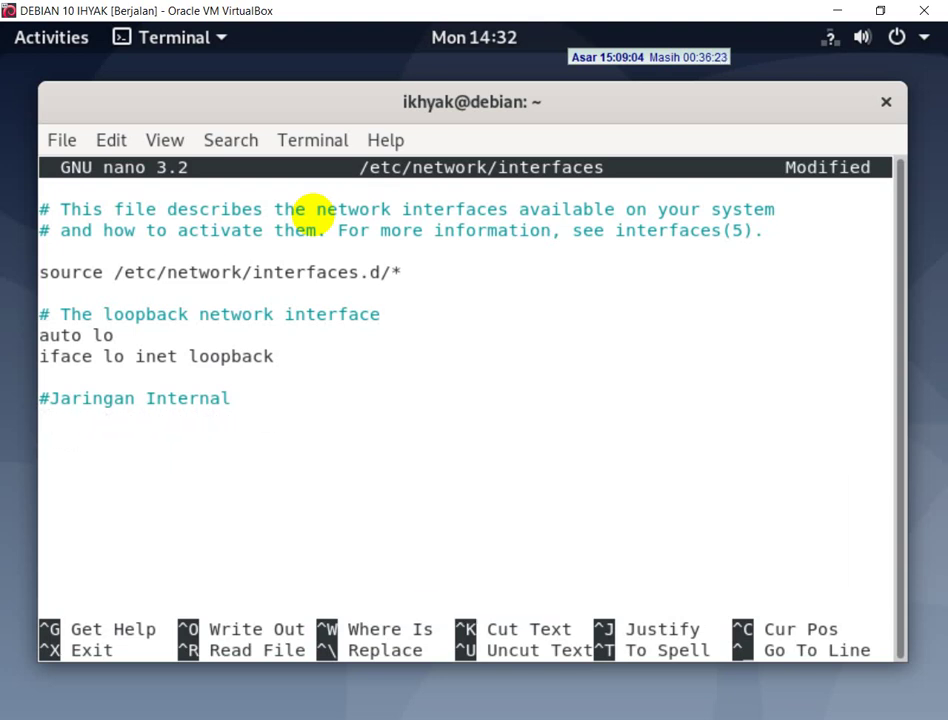
{"action": "key", "text": "Up"}
{"action": "key", "text": "Delete"}
{"action": "key", "text": "Delete"}
{"action": "key", "text": "Delete"}
{"action": "key", "text": "Delete"}
{"action": "key", "text": "Delete"}
{"action": "key", "text": "Delete"}
{"action": "key", "text": "Delete"}
{"action": "key", "text": "Delete"}
{"action": "key", "text": "Delete"}
{"action": "key", "text": "Delete"}
{"action": "key", "text": "Delete"}
{"action": "key", "text": "Delete"}
{"action": "key", "text": "Delete"}
{"action": "key", "text": "Delete"}
{"action": "key", "text": "Delete"}
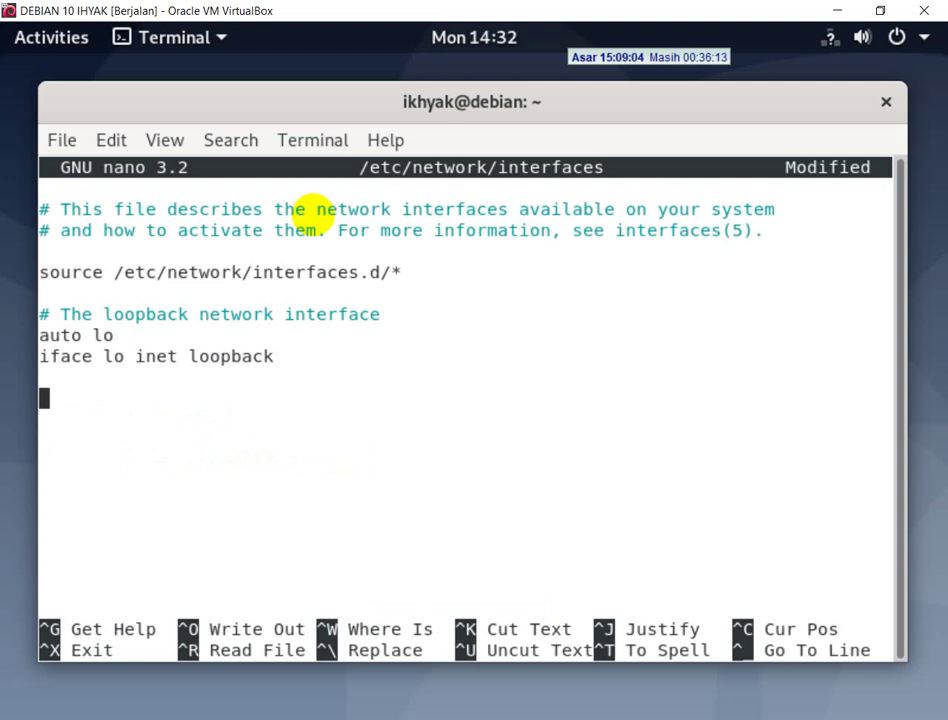
{"action": "type", "text": "#adaptor ter"}
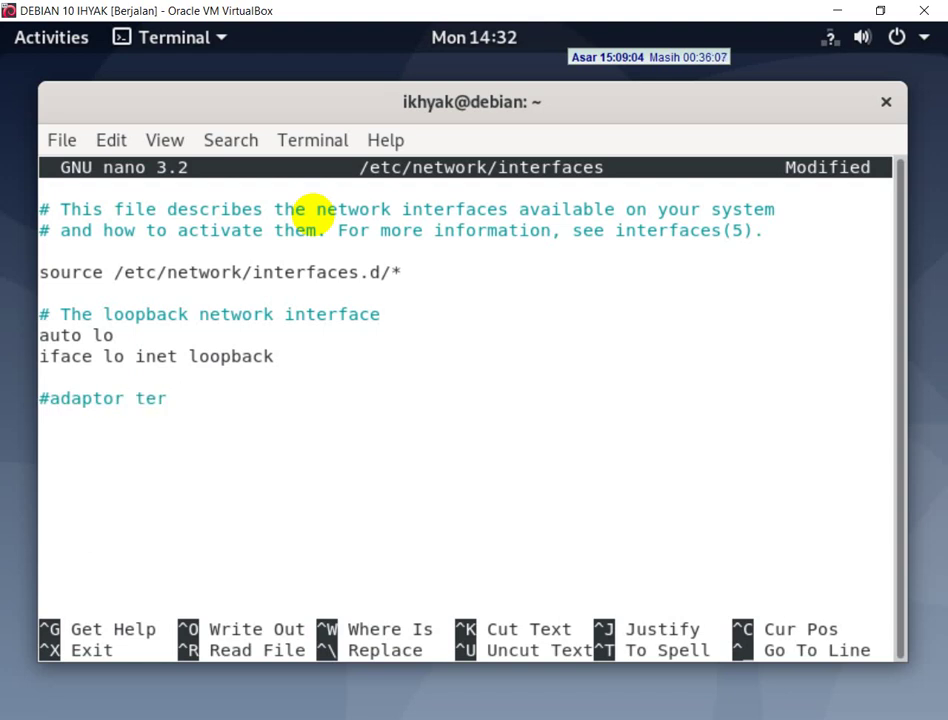
{"action": "type", "text": "-bridg"}
{"action": "type", "text": "e"}
- Add 'auto enp0s3' and 'iface enp0s3 inet static' lines, then begin an indented 'address 172.' line
{"action": "key", "text": "Return"}
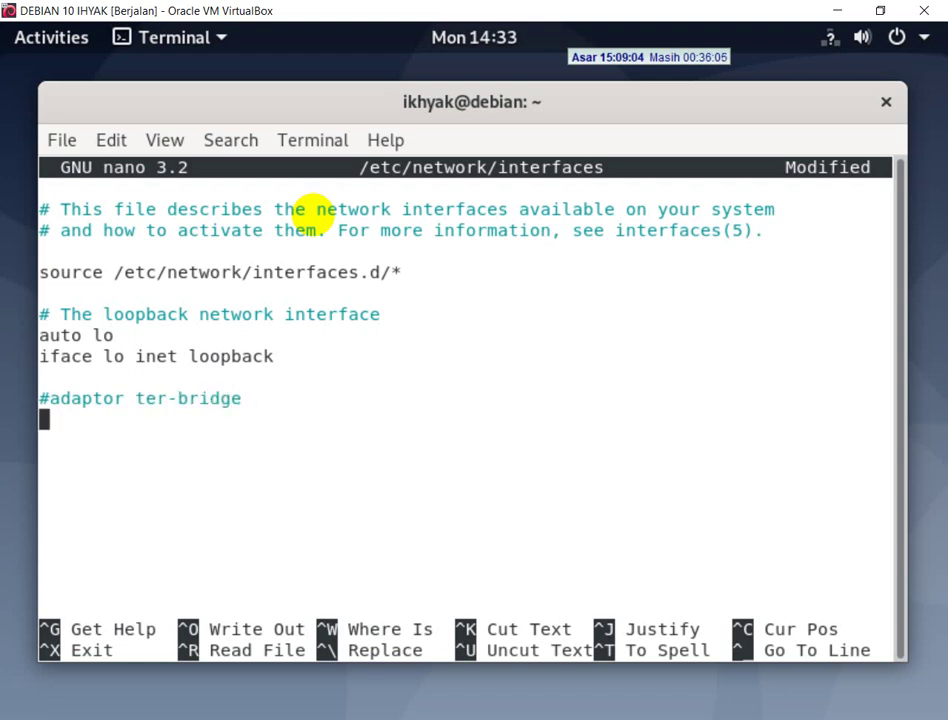
{"action": "type", "text": "auto"}
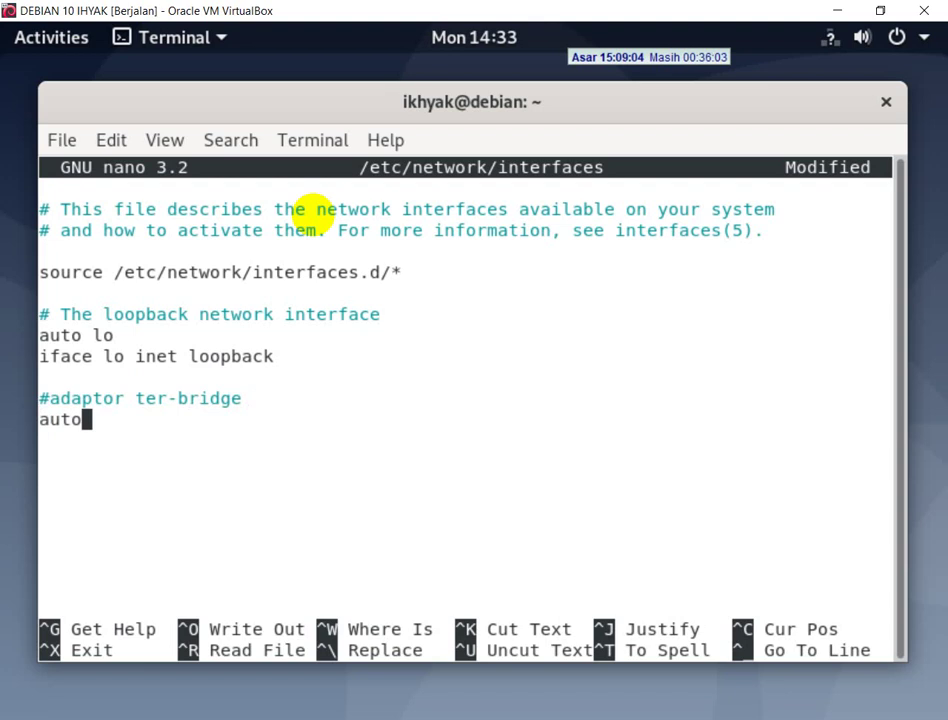
{"action": "type", "text": " enp0s3"}
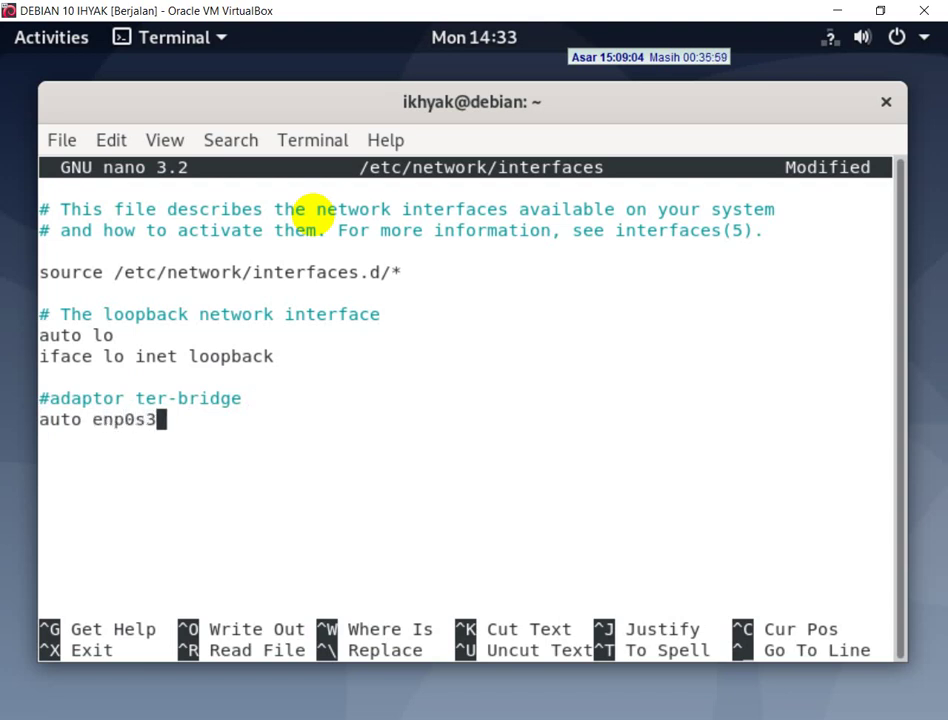
{"action": "key", "text": "Return"}
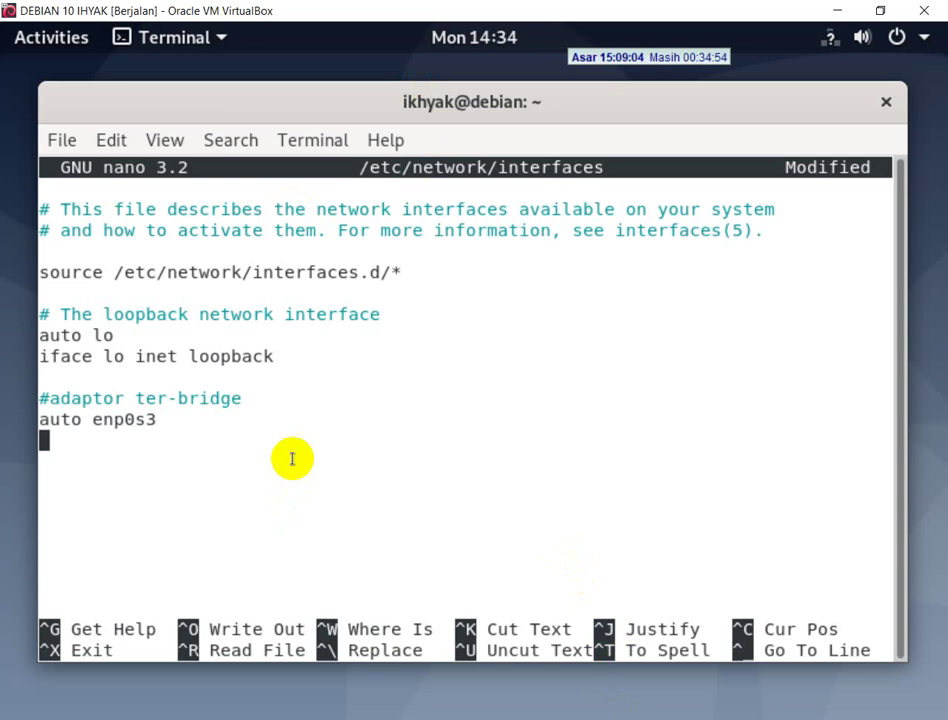
{"action": "type", "text": "i"}
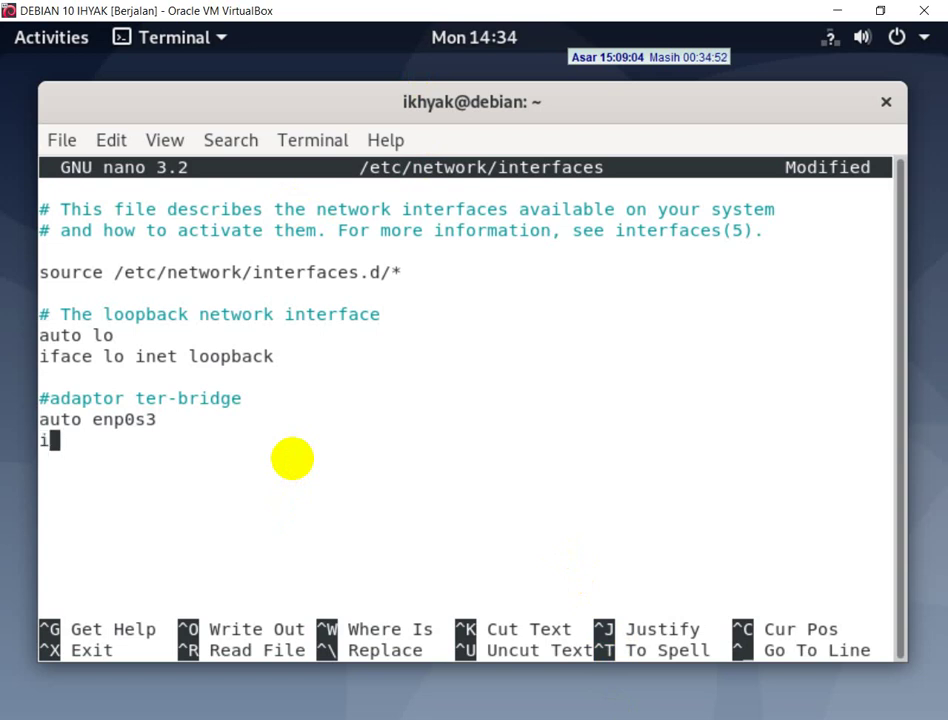
{"action": "type", "text": "face enp"}
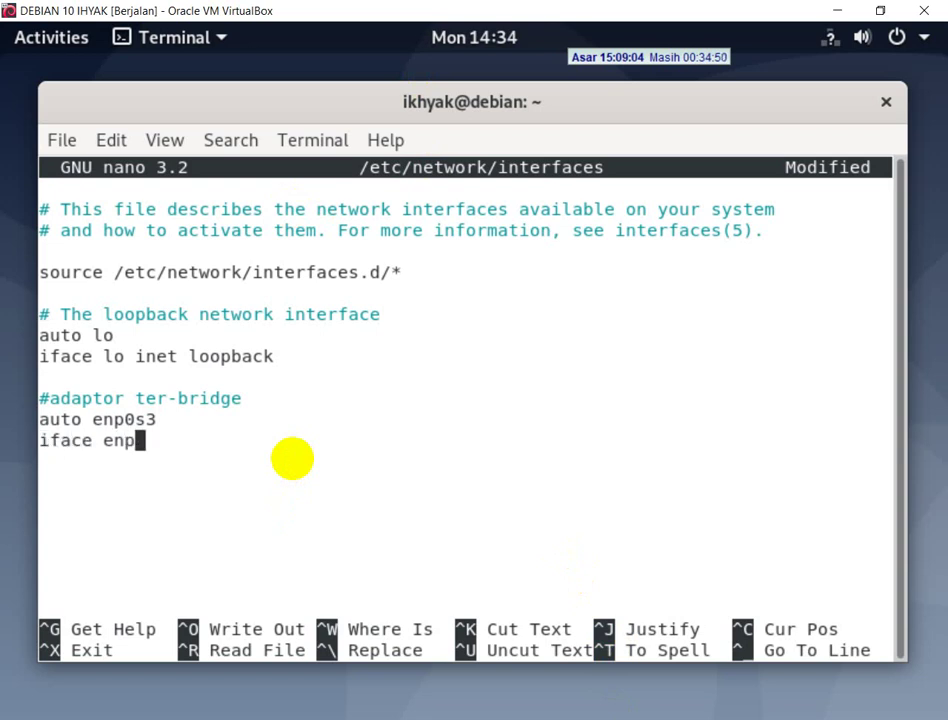
{"action": "type", "text": "0s3 inet "}
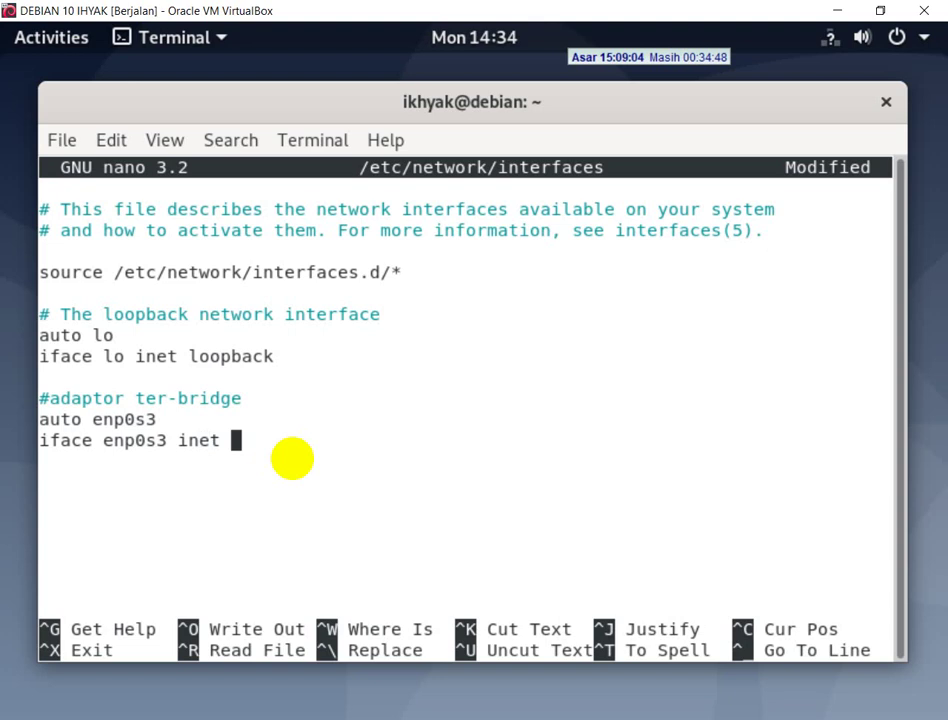
{"action": "type", "text": "static"}
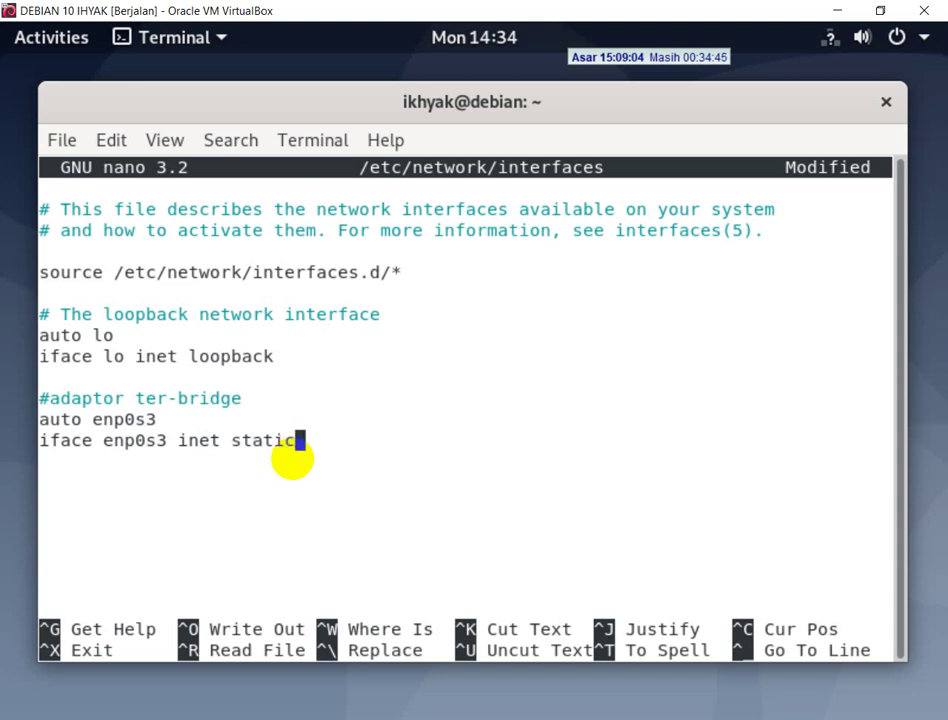
{"action": "key", "text": "Return"}
{"action": "key", "text": "Tab"}
{"action": "type", "text": "address"}
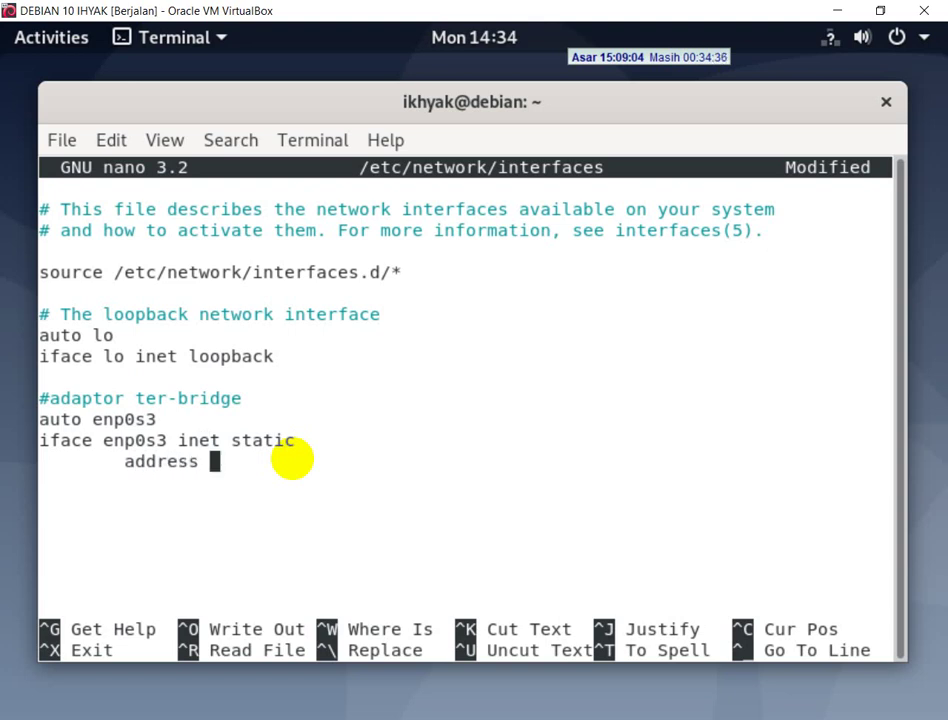
{"action": "type", "text": "172."}
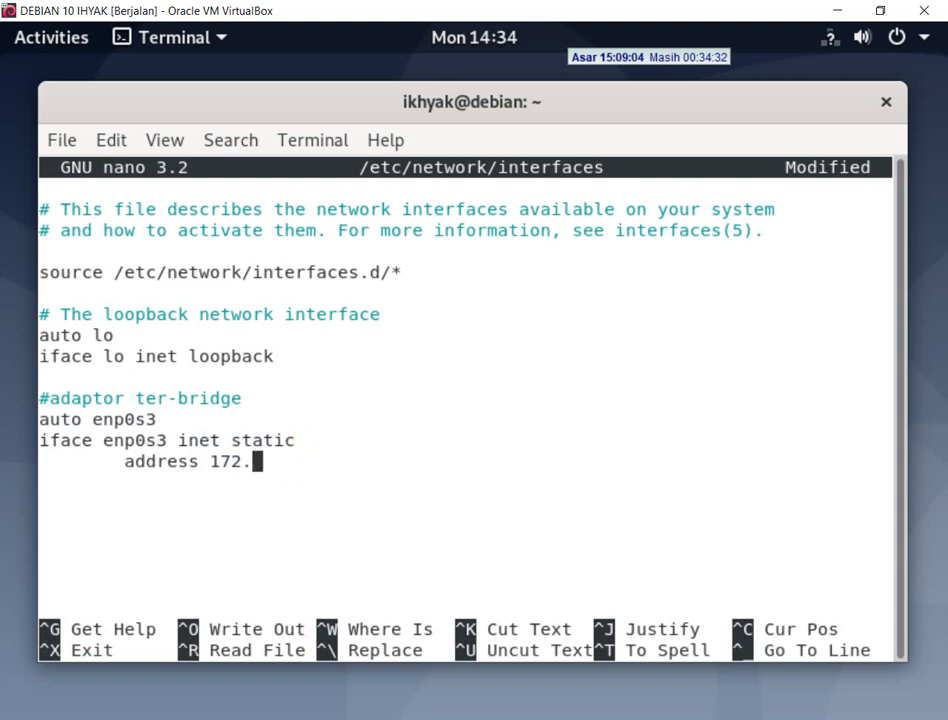
- Complete the address as 172.20.24.2/25, checking the values against the exam sheet
{"action": "key", "text": "alt+Tab"}
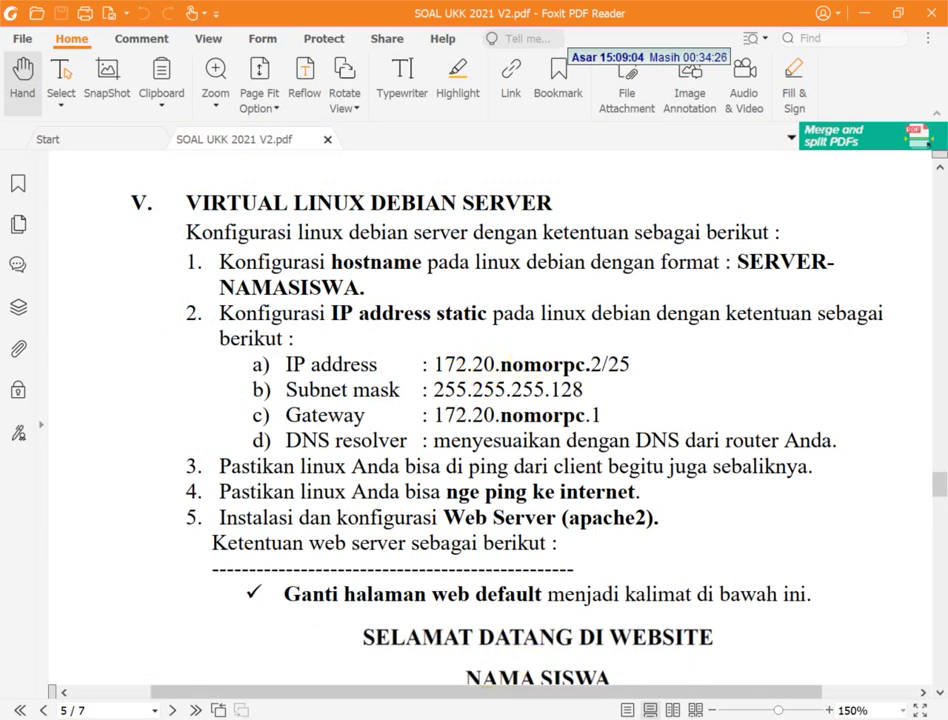
{"action": "key", "text": "alt+Tab"}
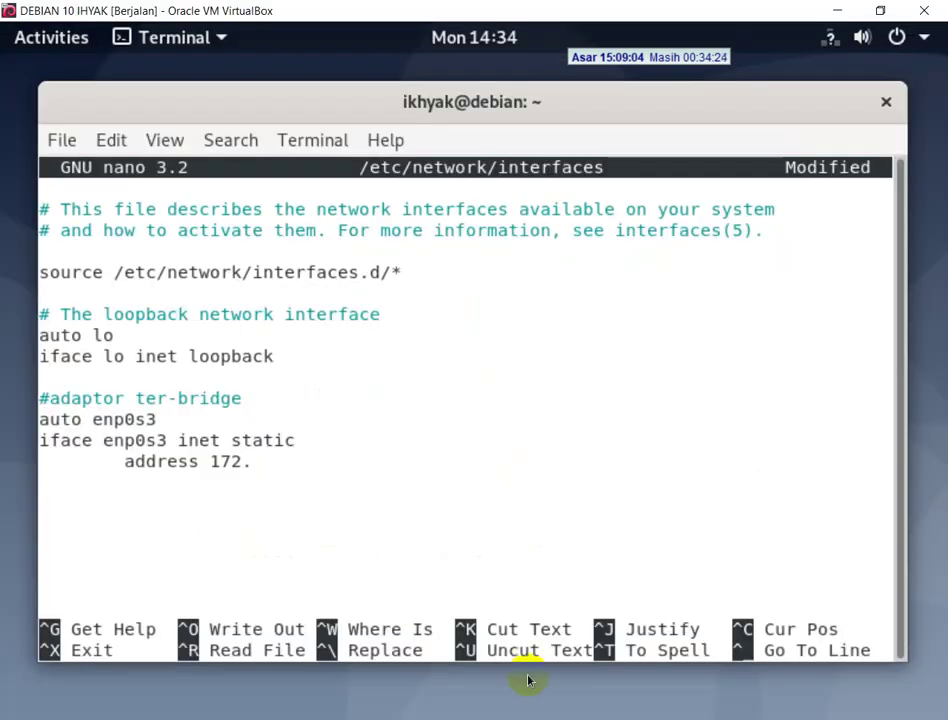
{"action": "type", "text": "20."}
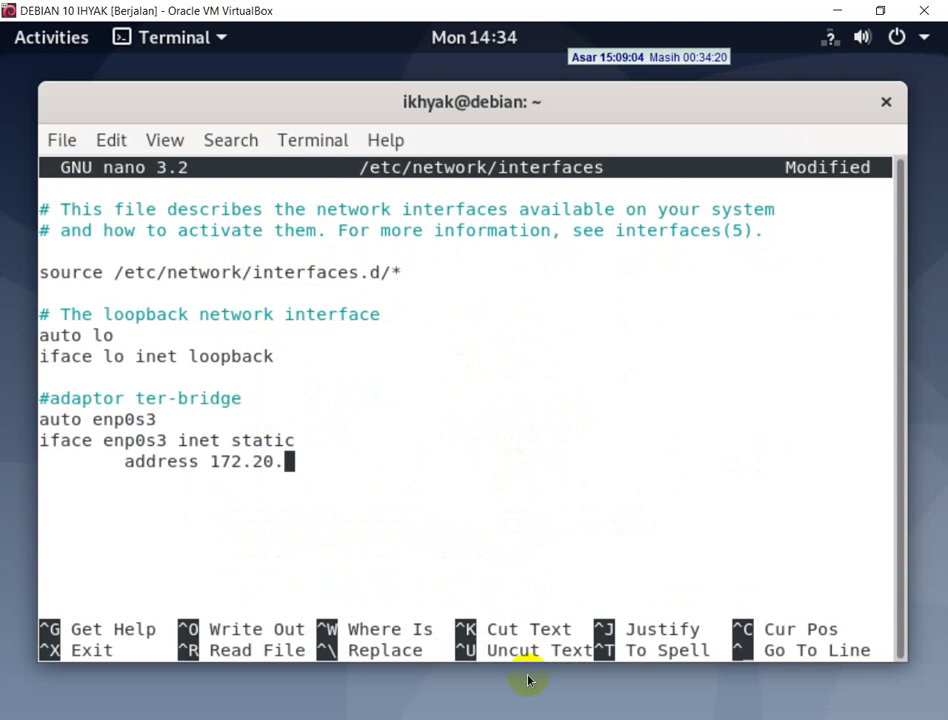
{"action": "type", "text": "24."}
{"action": "left_click", "coordinate": [528, 680]}
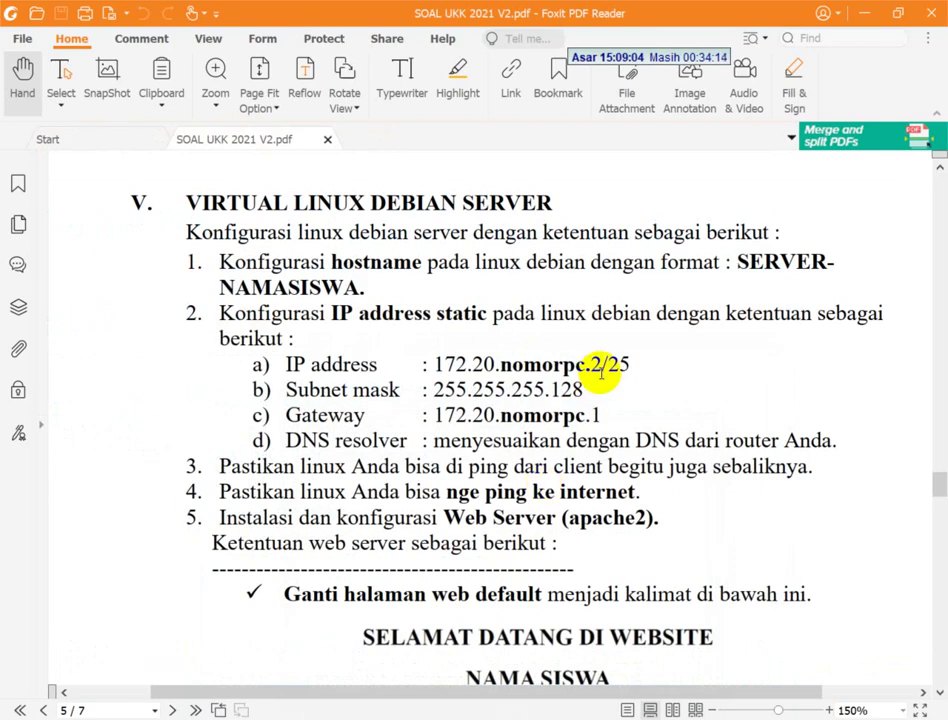
{"action": "key", "text": "alt+Tab"}
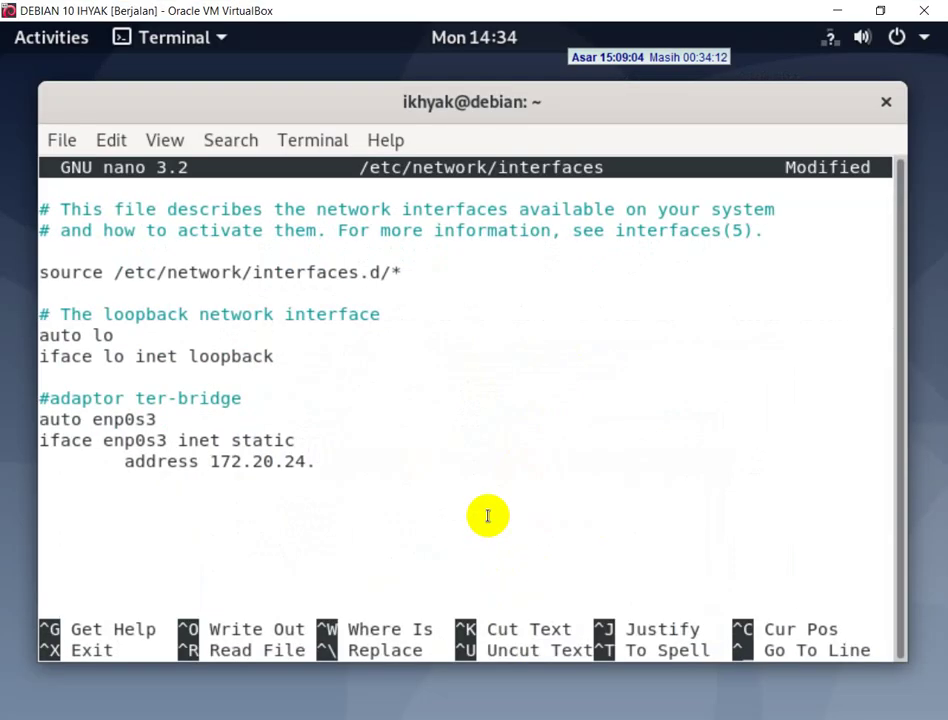
{"action": "type", "text": "2/25"}
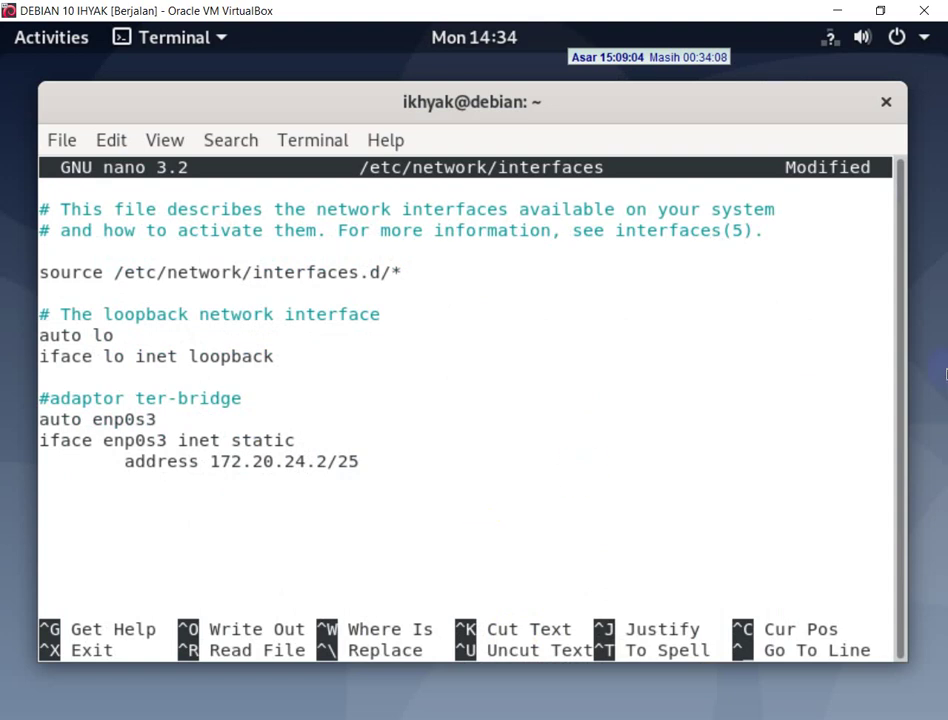
{"action": "key", "text": "alt+Tab"}
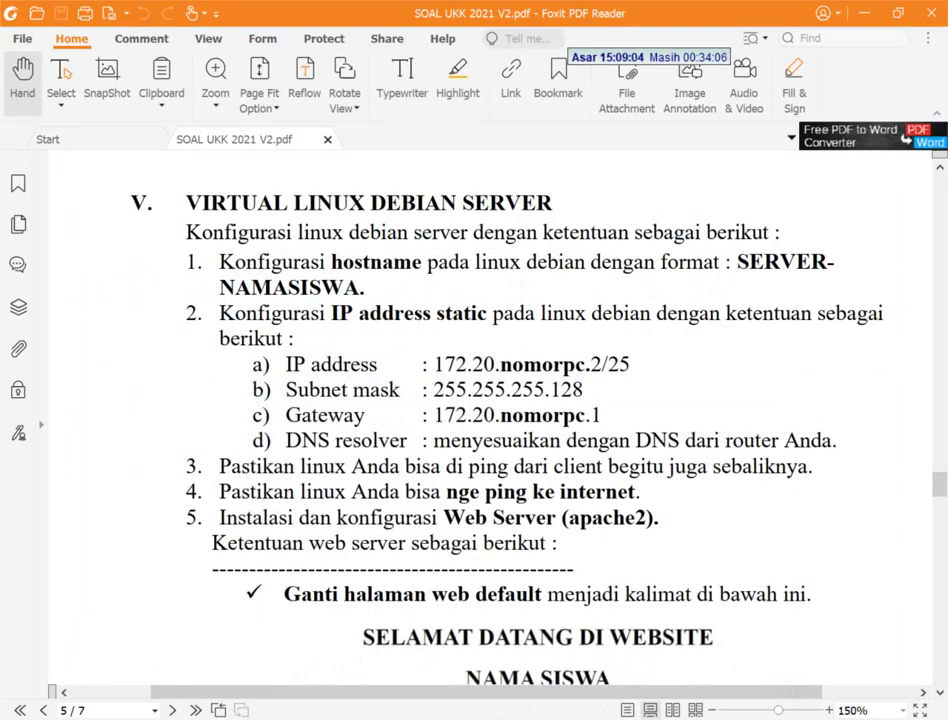
{"action": "key", "text": "alt+Tab"}
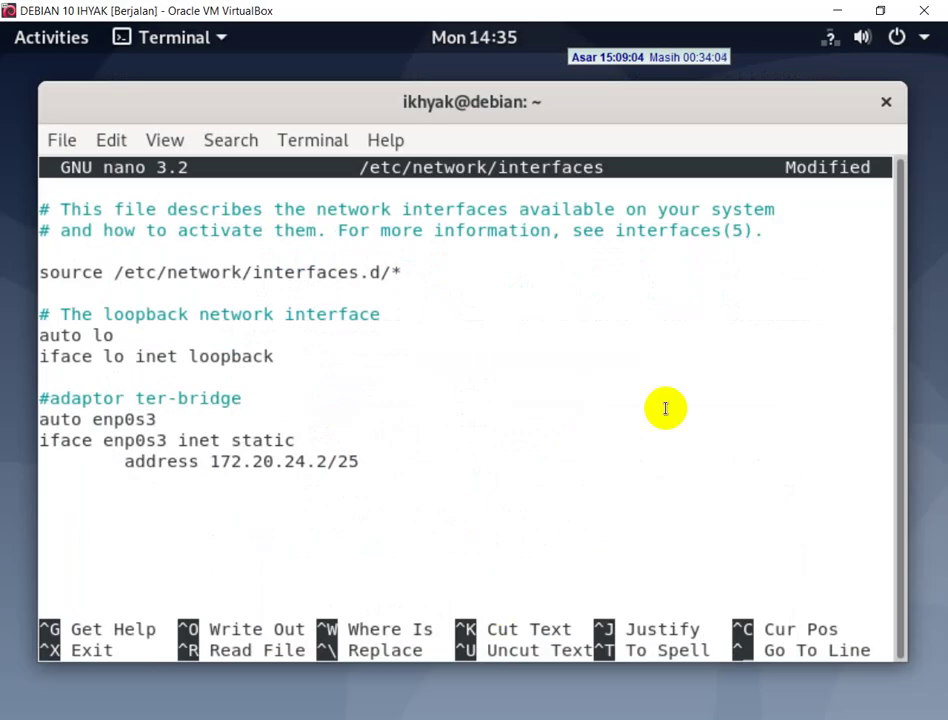
- Add an indented 'gateway 172.20.24.1' line below the address
{"action": "key", "text": "Return"}
{"action": "key", "text": "Tab"}
{"action": "type", "text": "f"}
{"action": "key", "text": "BackSpace"}
{"action": "type", "text": "gatewa"}
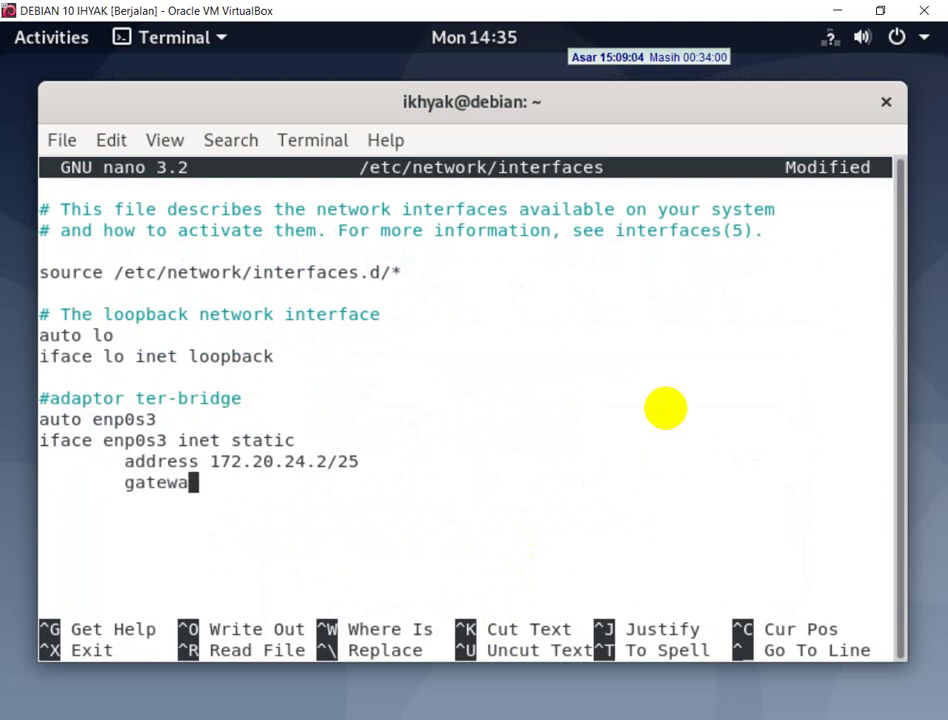
{"action": "type", "text": "y 172"}
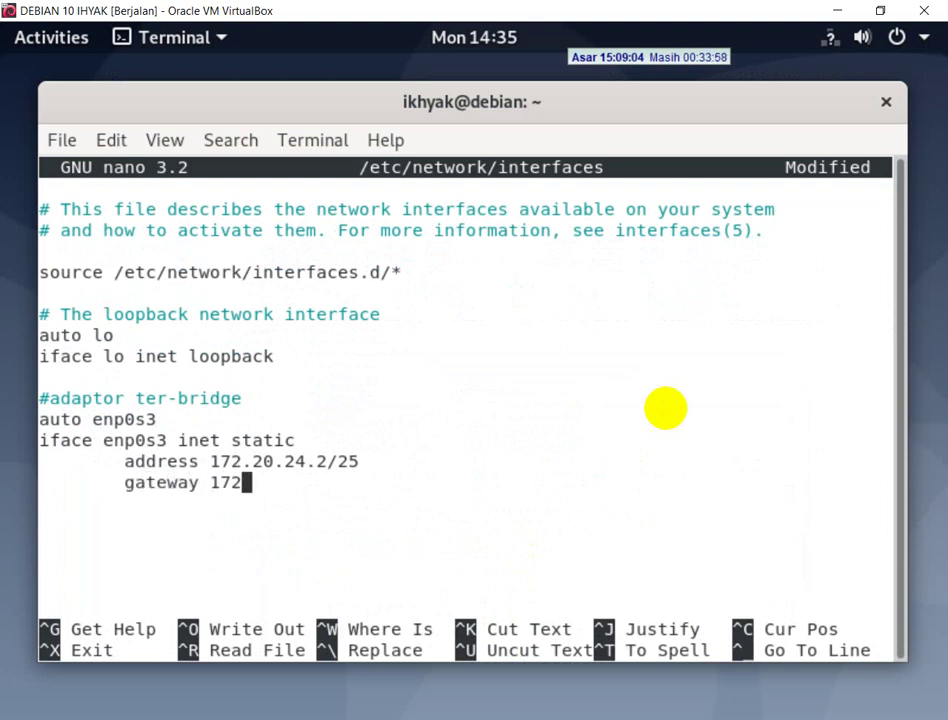
{"action": "type", "text": ".20.24.1"}
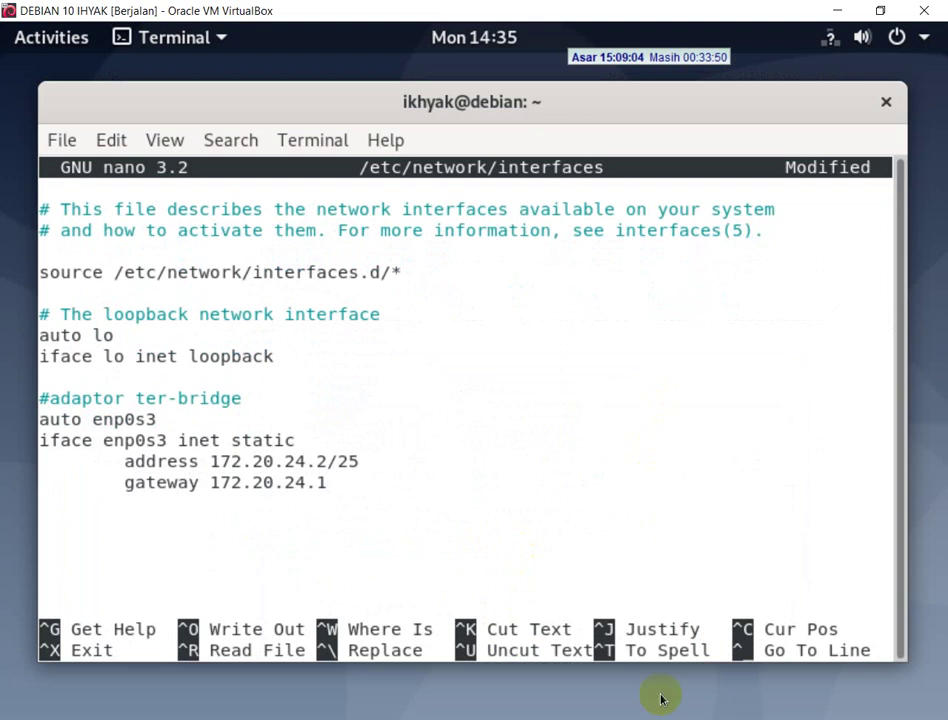
{"action": "key", "text": "alt+Tab"}
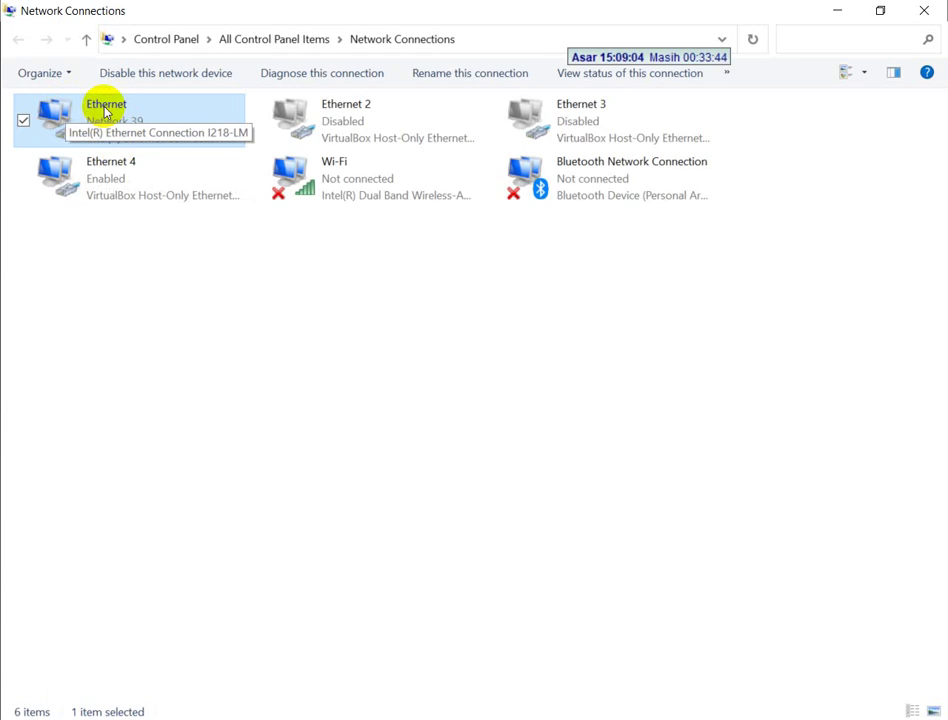
- Read the host Ethernet adapter's IPv4 details, including gateway 172.16.50.1, then close the dialogs
{"action": "right_click", "coordinate": [106, 110]}
{"action": "left_click", "coordinate": [144, 137]}
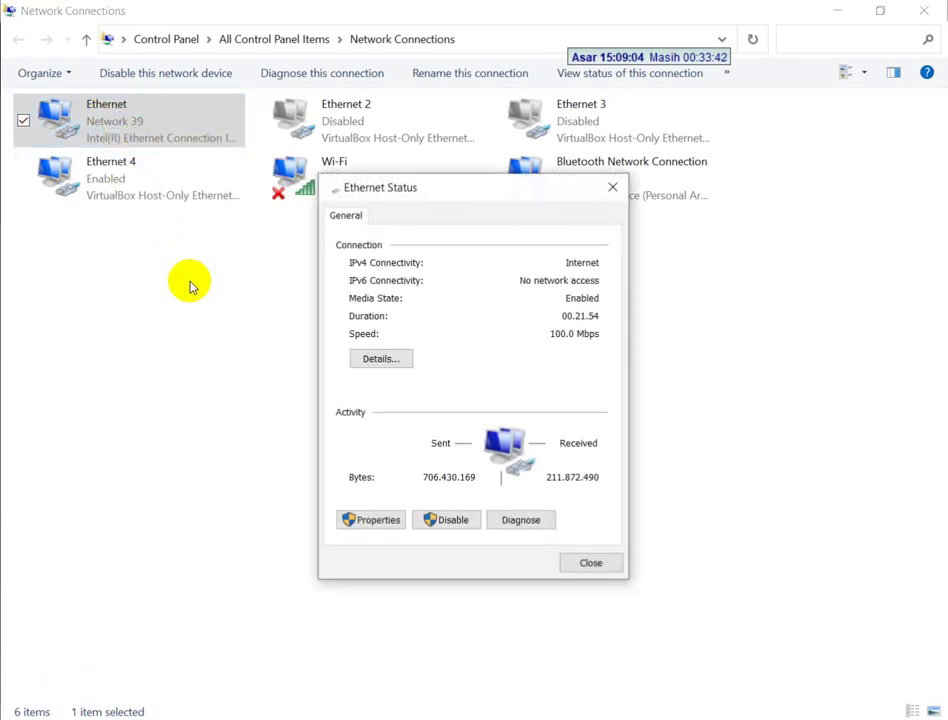
{"action": "left_click", "coordinate": [372, 357]}
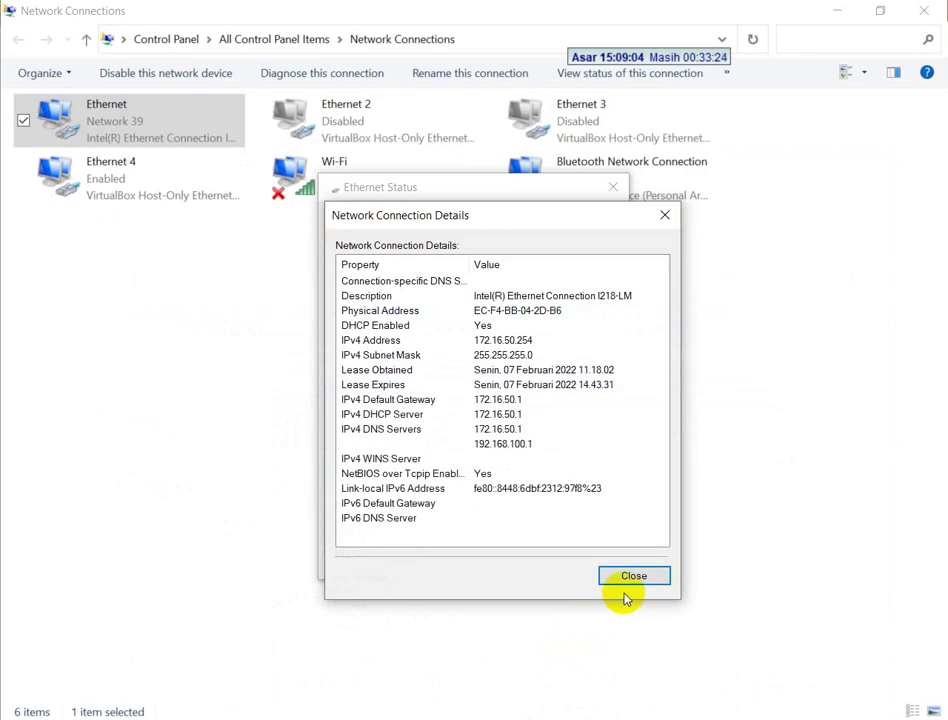
{"action": "left_click", "coordinate": [630, 578]}
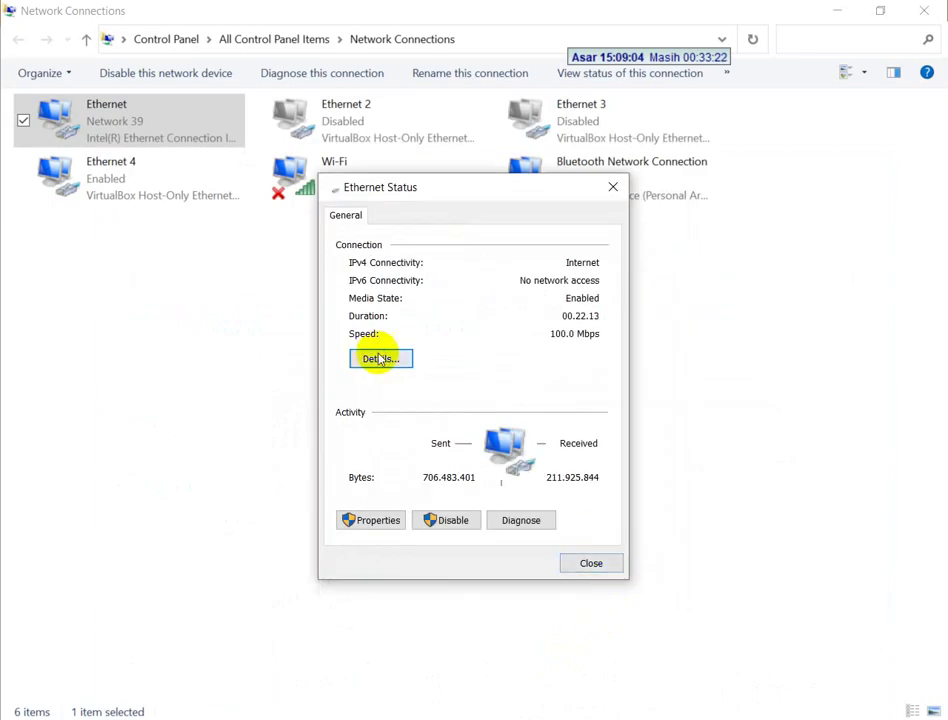
{"action": "left_click", "coordinate": [379, 359]}
{"action": "left_click", "coordinate": [616, 575]}
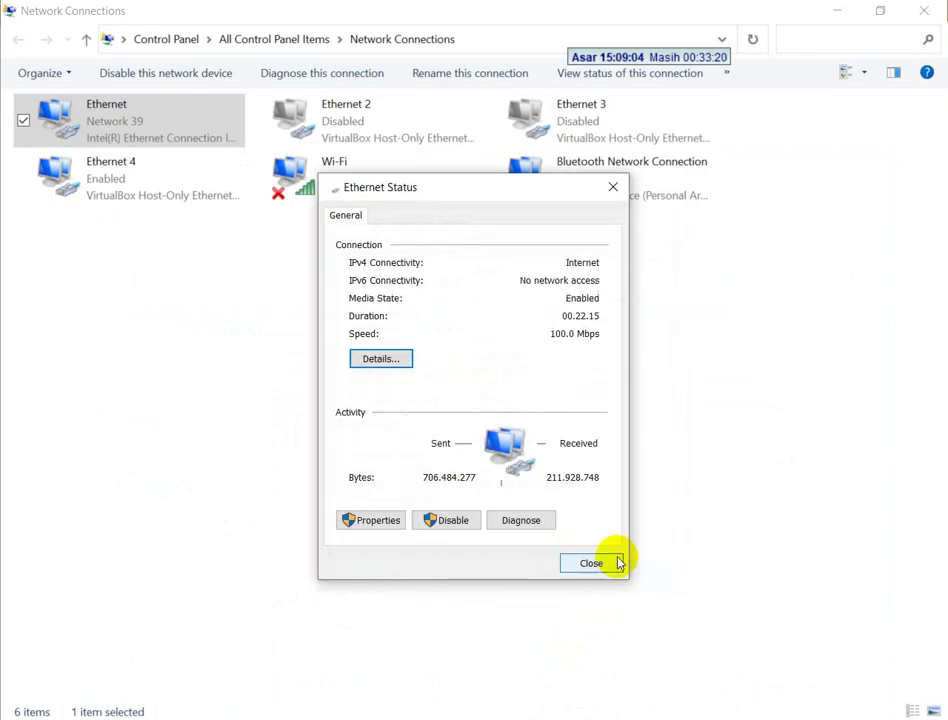
{"action": "left_click", "coordinate": [618, 563]}
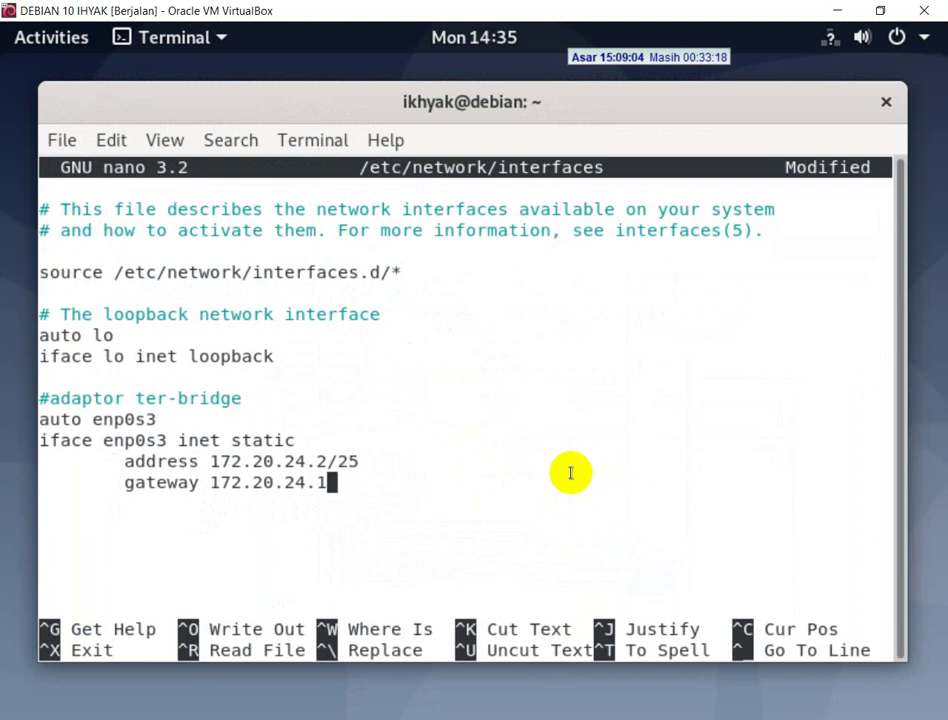
- Change enp0s3's address to 172.16.50.2/25 and its gateway to 172.16.50.1
{"action": "key", "text": "Up"}
{"action": "key", "text": "Left"}
{"action": "key", "text": "Left"}
{"action": "key", "text": "Left"}
{"action": "key", "text": "Left"}
{"action": "key", "text": "Left"}
{"action": "key", "text": "Left"}
{"action": "key", "text": "Right"}
{"action": "key", "text": "BackSpace"}
{"action": "key", "text": "BackSpace"}
{"action": "type", "text": "16"}
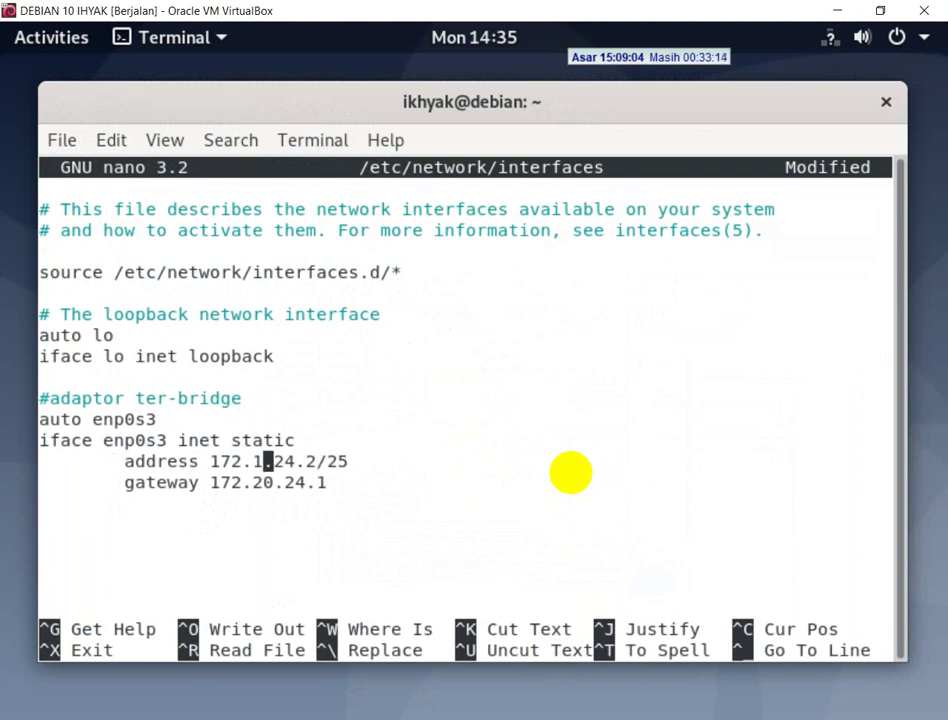
{"action": "key", "text": "Right"}
{"action": "key", "text": "Right"}
{"action": "key", "text": "Right"}
{"action": "key", "text": "BackSpace"}
{"action": "key", "text": "BackSpace"}
{"action": "type", "text": "50"}
{"action": "key", "text": "Down"}
{"action": "key", "text": "BackSpace"}
{"action": "key", "text": "BackSpace"}
{"action": "key", "text": "BackSpace"}
{"action": "key", "text": "BackSpace"}
{"action": "key", "text": "BackSpace"}
{"action": "type", "text": "16"}
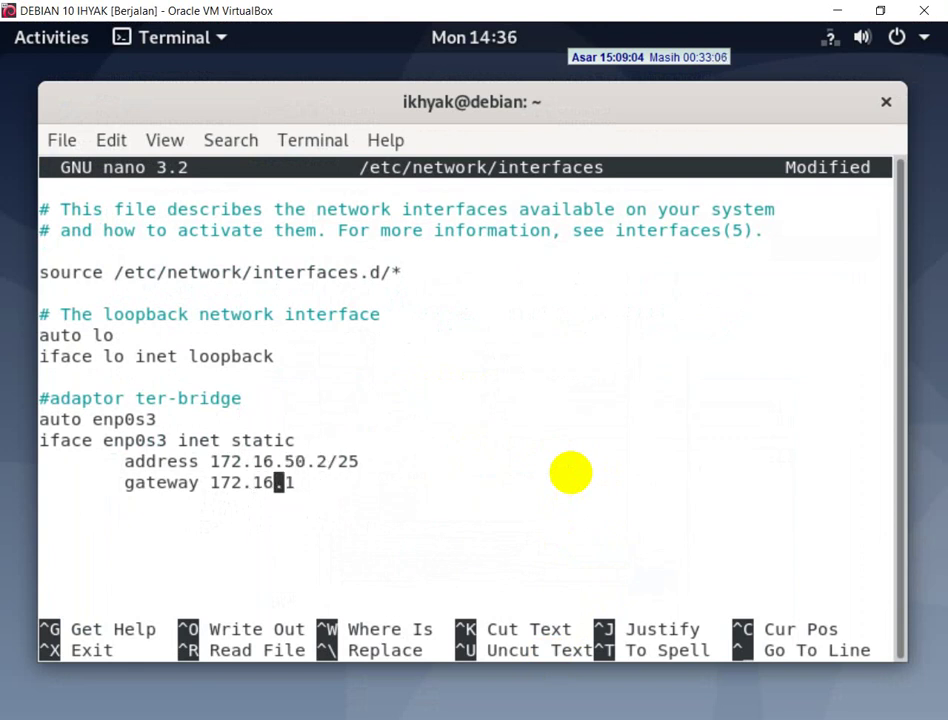
{"action": "type", "text": ".50"}
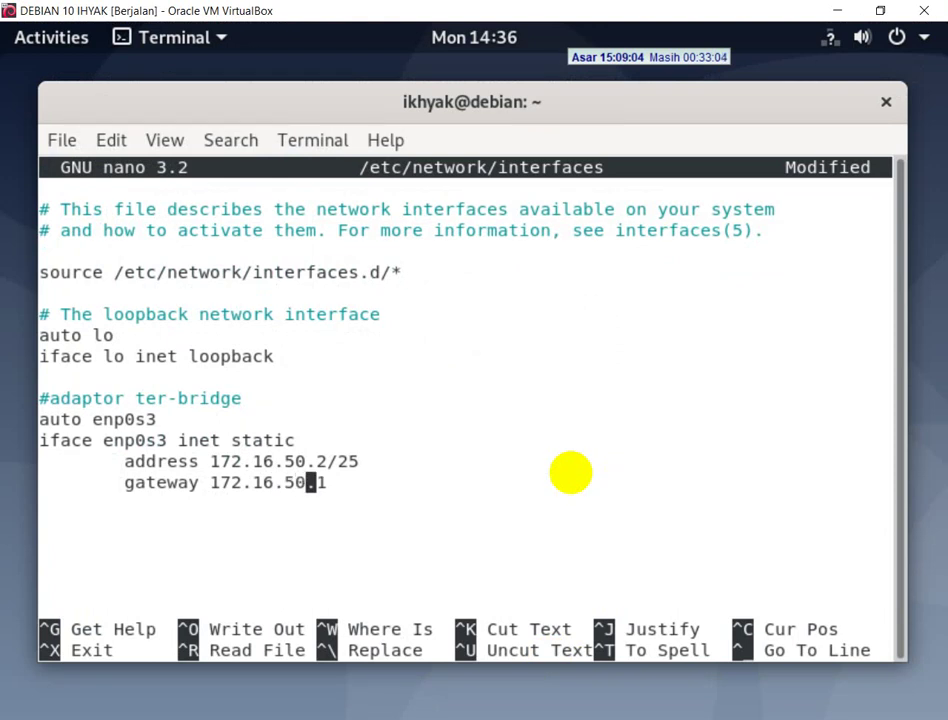
{"action": "key", "text": "Right"}
{"action": "key", "text": "Right"}
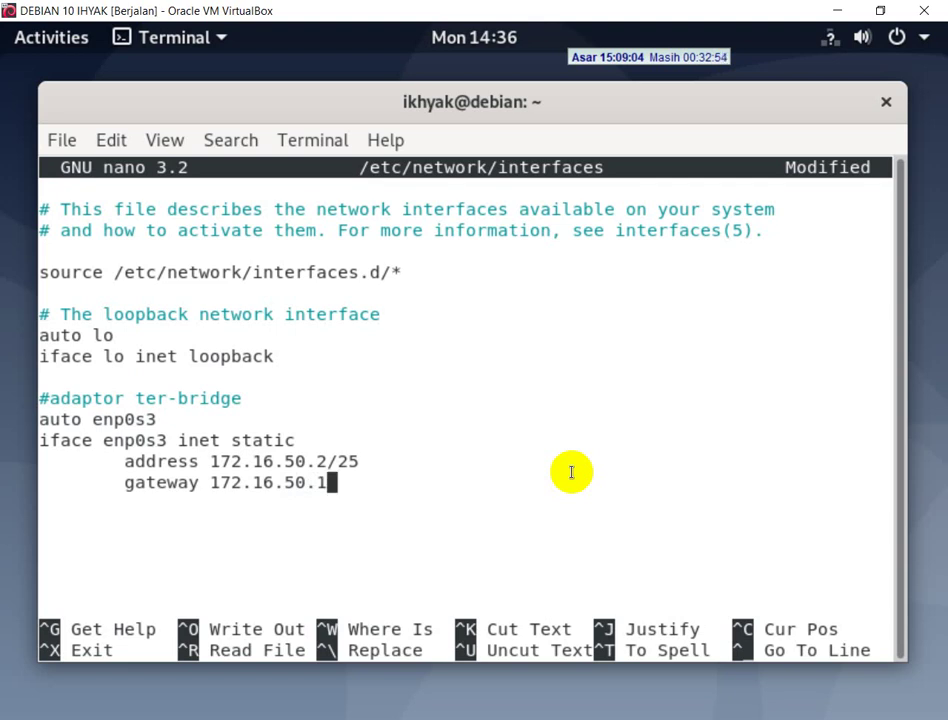
- Recheck the task PDF's IP requirements, then save /etc/network/interfaces and exit nano
{"action": "key", "text": "alt+Tab"}
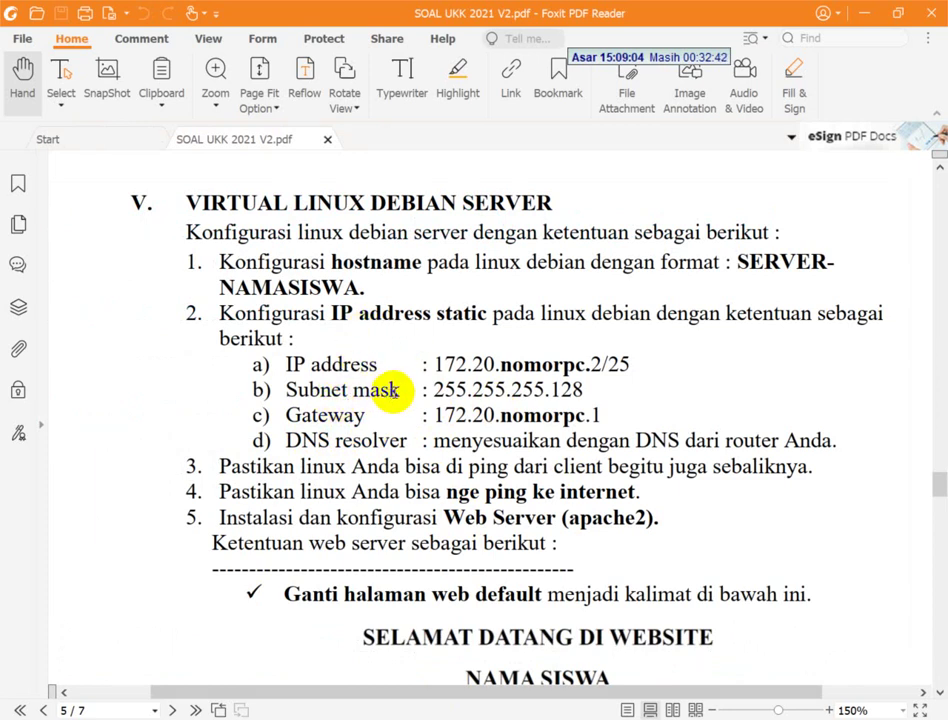
{"action": "key", "text": "alt+Tab"}
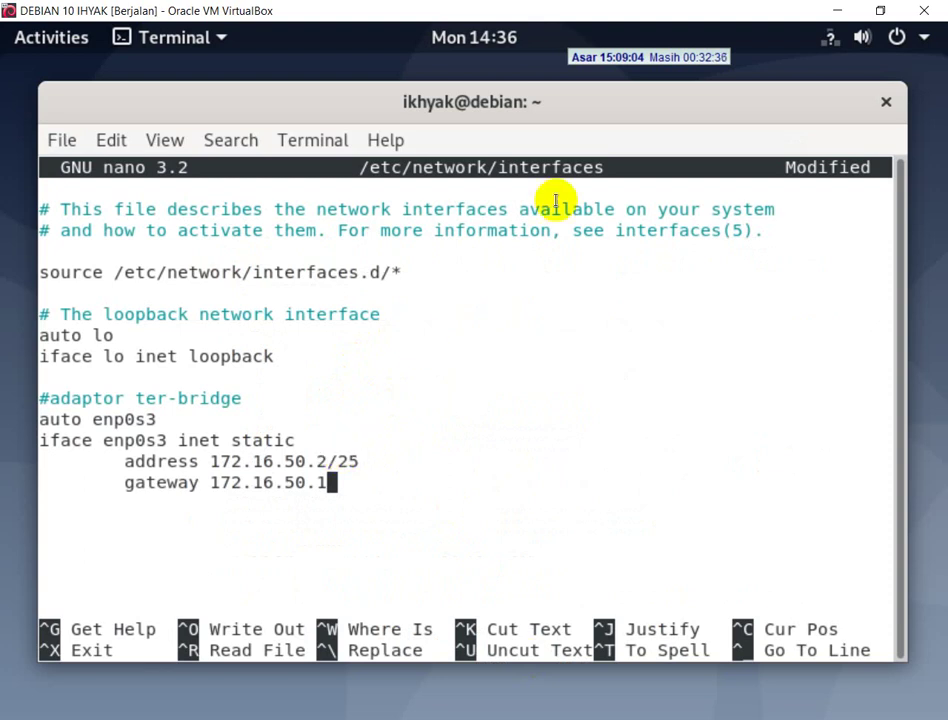
{"action": "key", "text": "ctrl+x"}
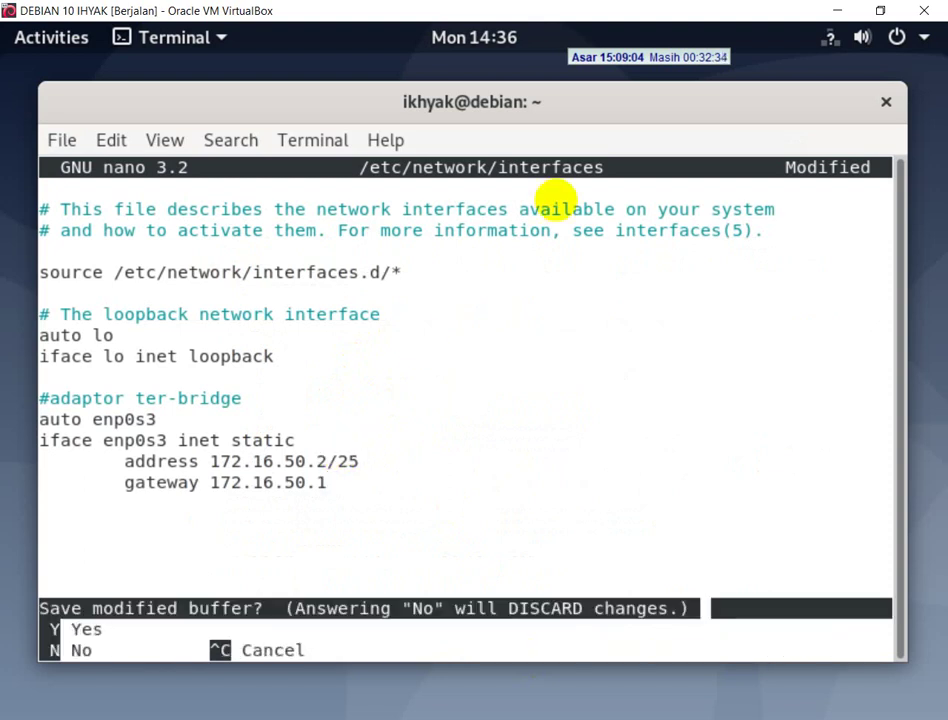
{"action": "key", "text": "y"}
{"action": "key", "text": "Return"}
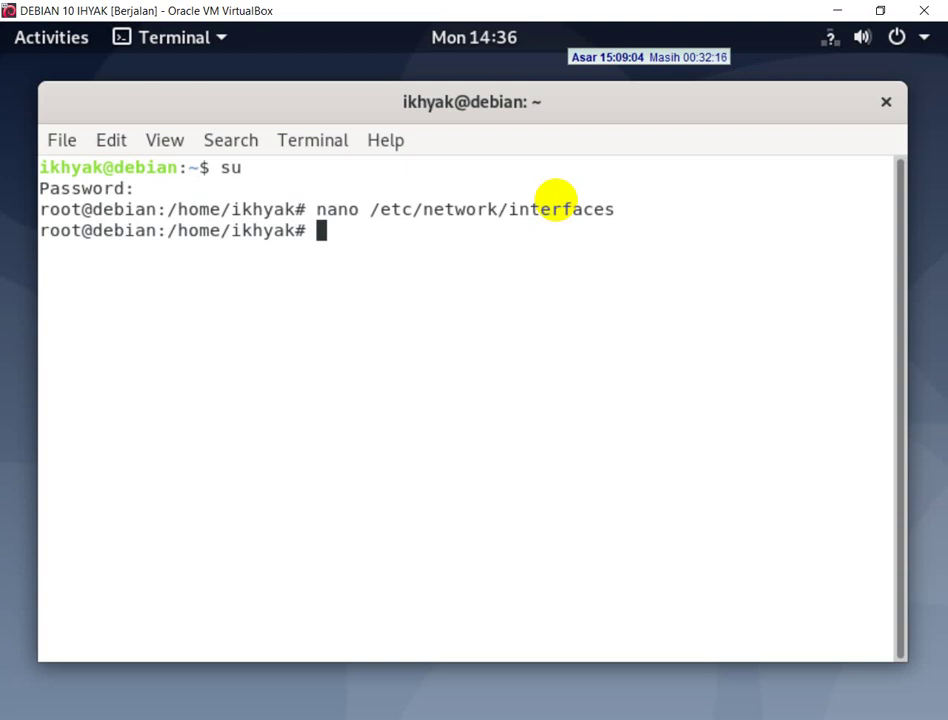
- Flush enp0s3 with 'ip a fl enp0s3' and run '/etc/init.d/networking restart'
{"action": "type", "text": "ip"}
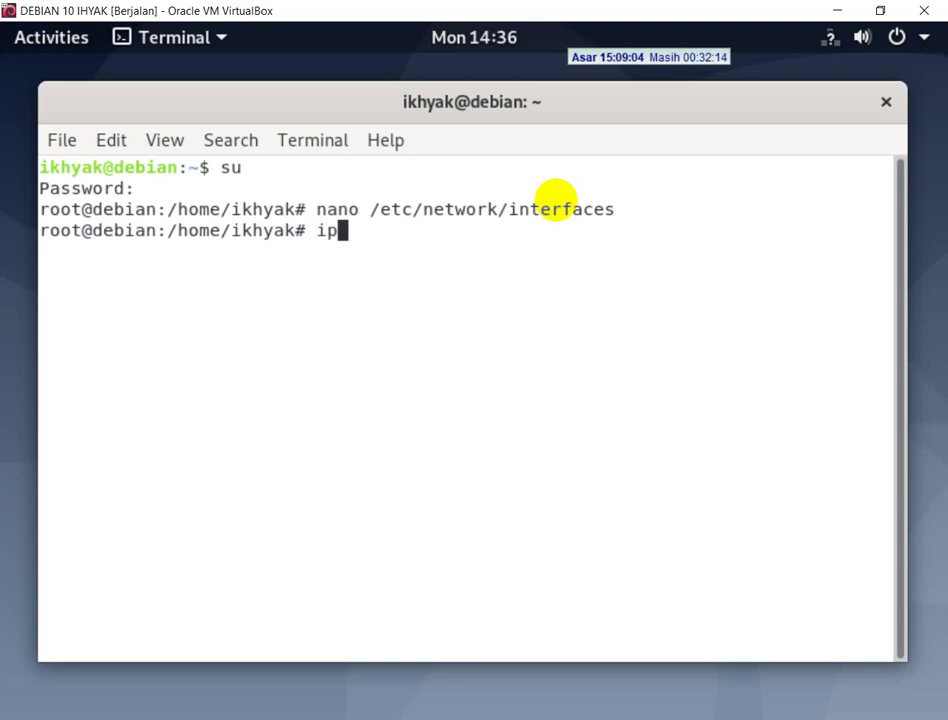
{"action": "type", "text": " a fl en"}
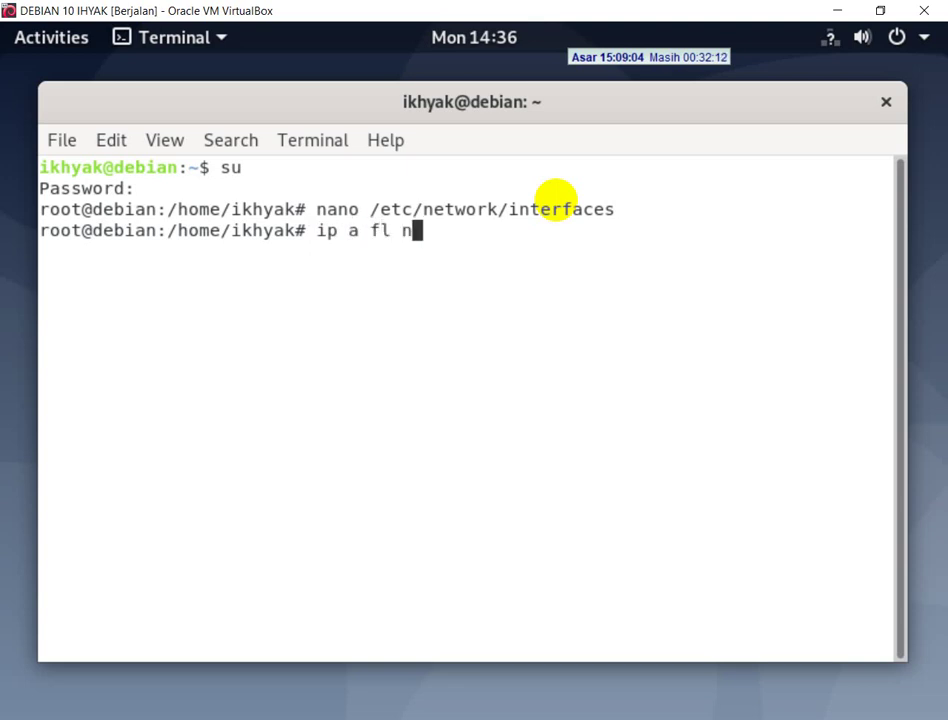
{"action": "type", "text": "p0s3"}
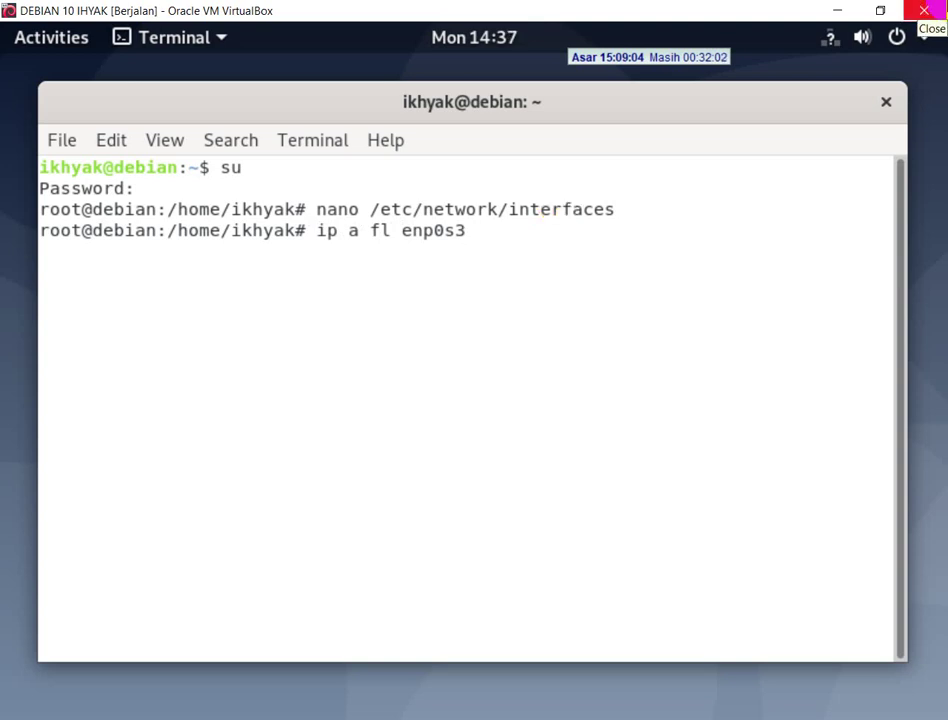
{"action": "key", "text": "Return"}
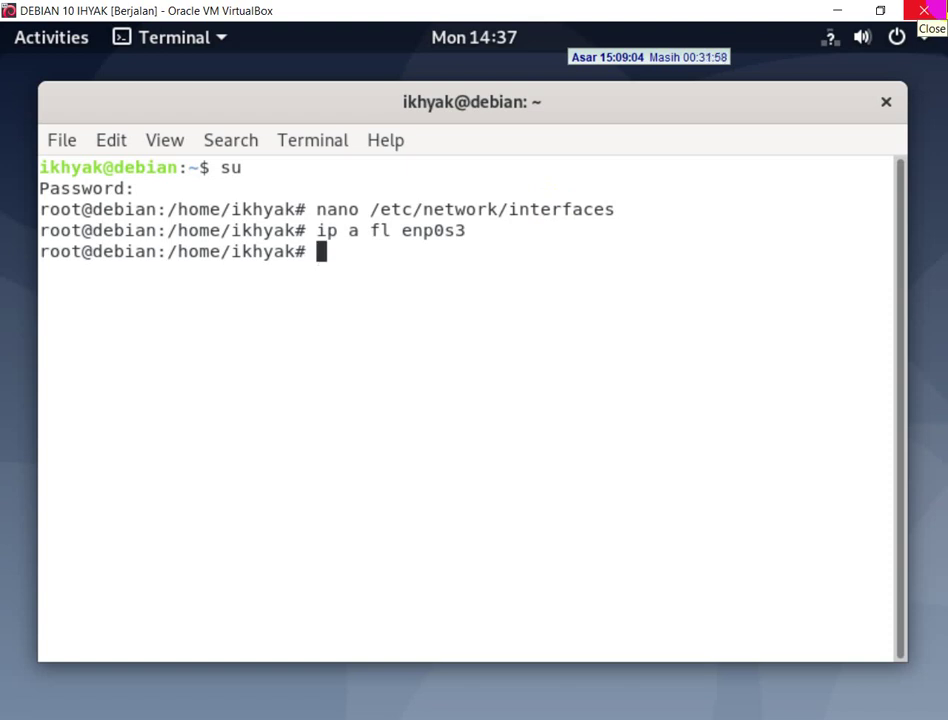
{"action": "type", "text": "/e"}
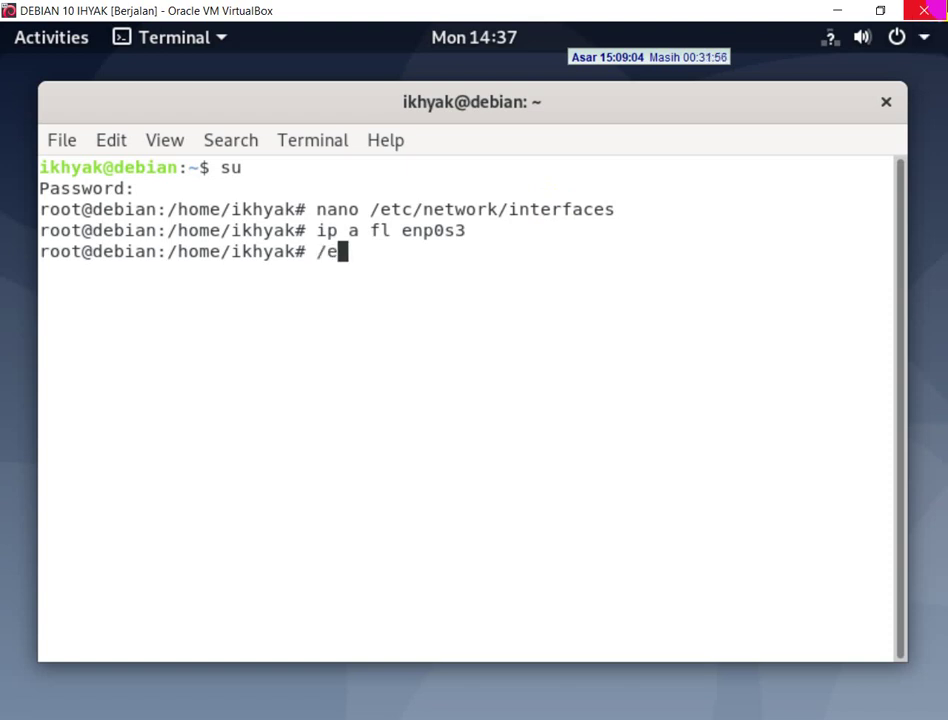
{"action": "type", "text": "tc/init"}
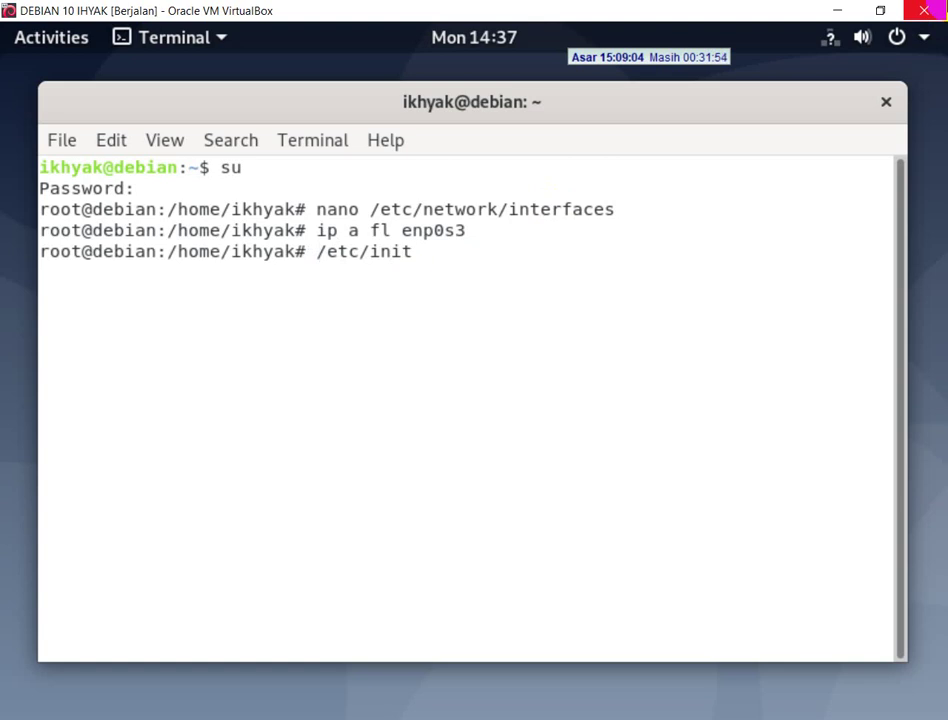
{"action": "type", "text": ".d/network"}
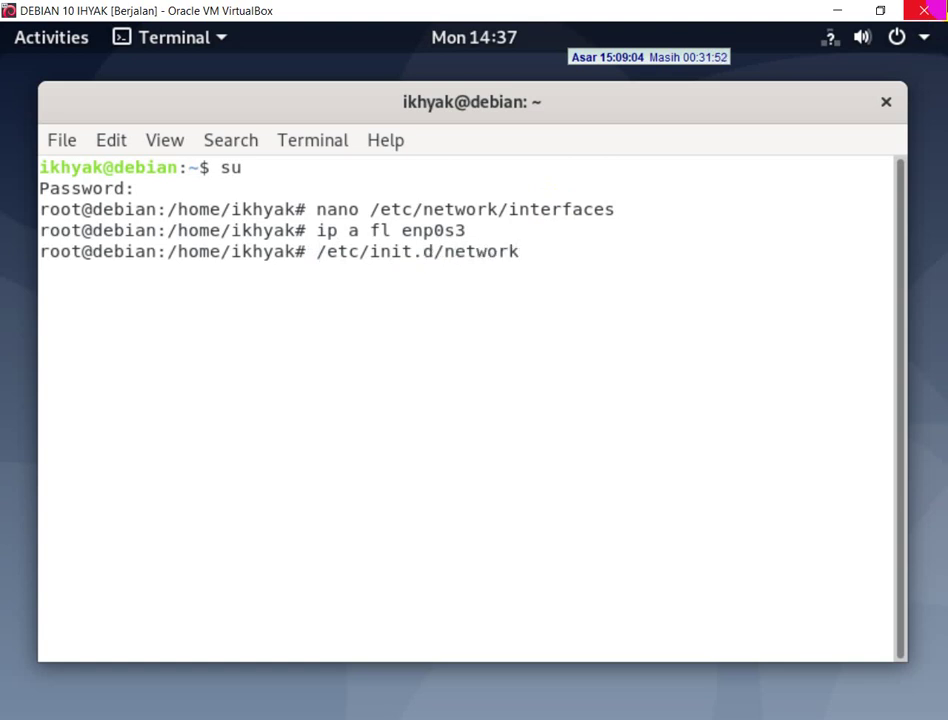
{"action": "type", "text": "ing restart"}
{"action": "key", "text": "Return"}
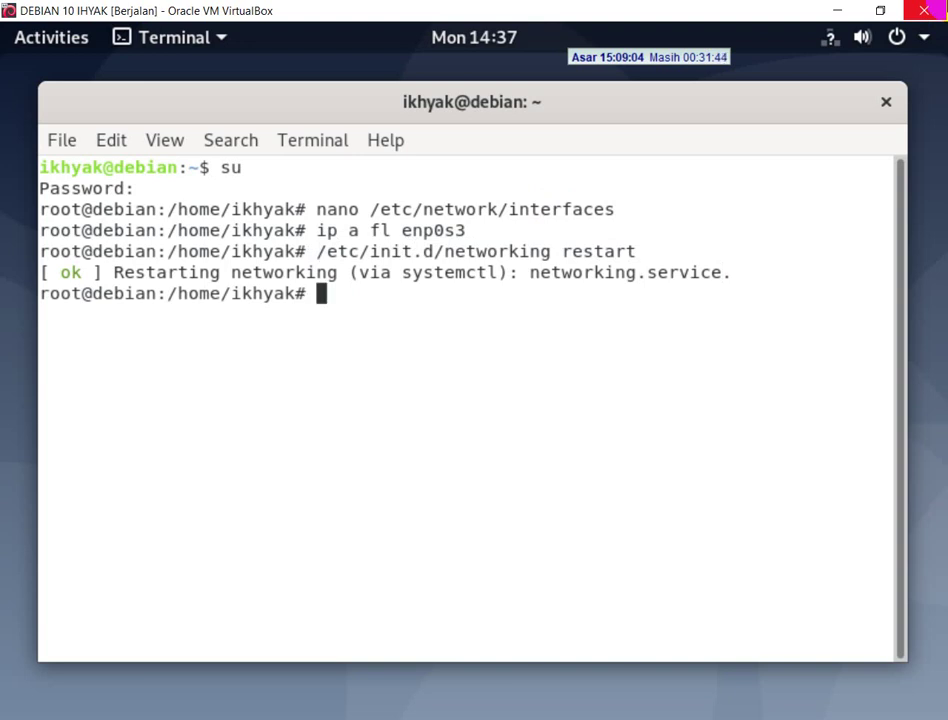
- Run 'ip a sh enp0s3' to confirm the interface holds 172.16.50.2/25
{"action": "type", "text": "ip a"}
{"action": "type", "text": "s"}
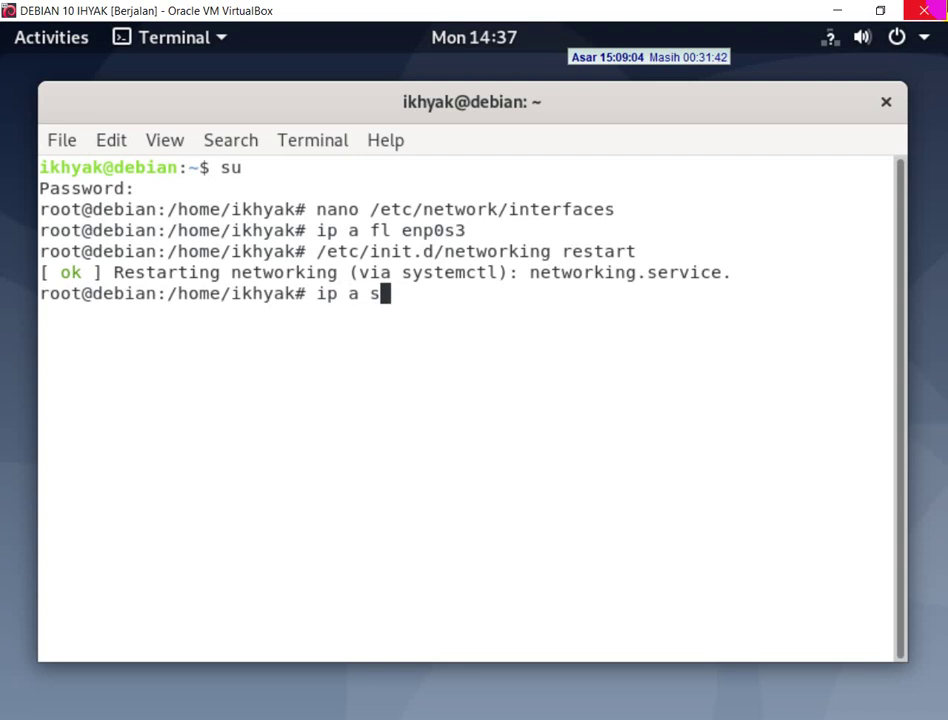
{"action": "type", "text": "h enp0s3"}
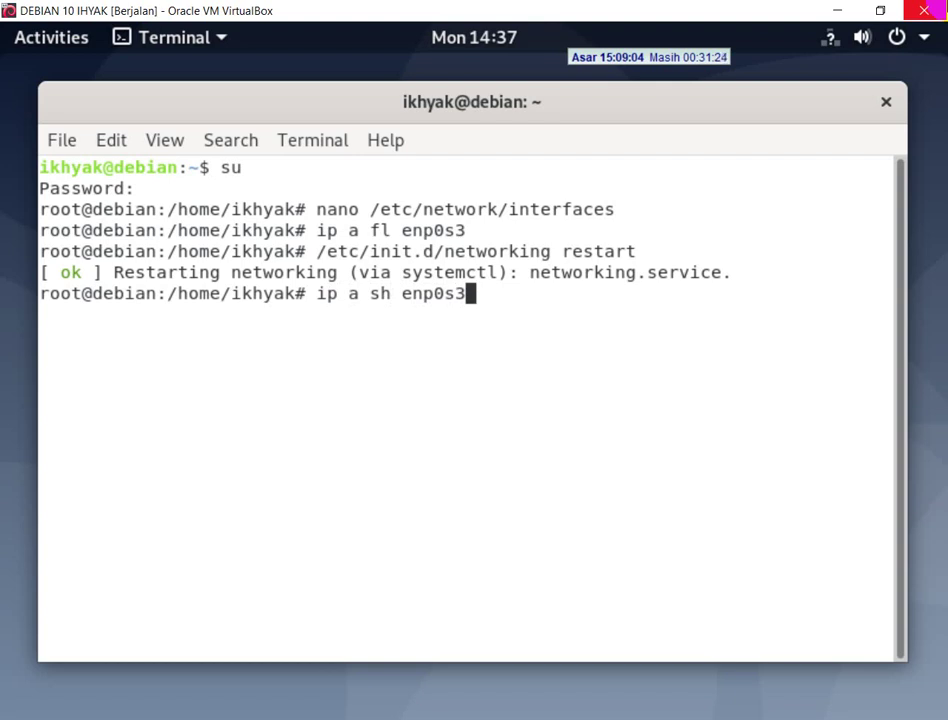
{"action": "key", "text": "Return"}
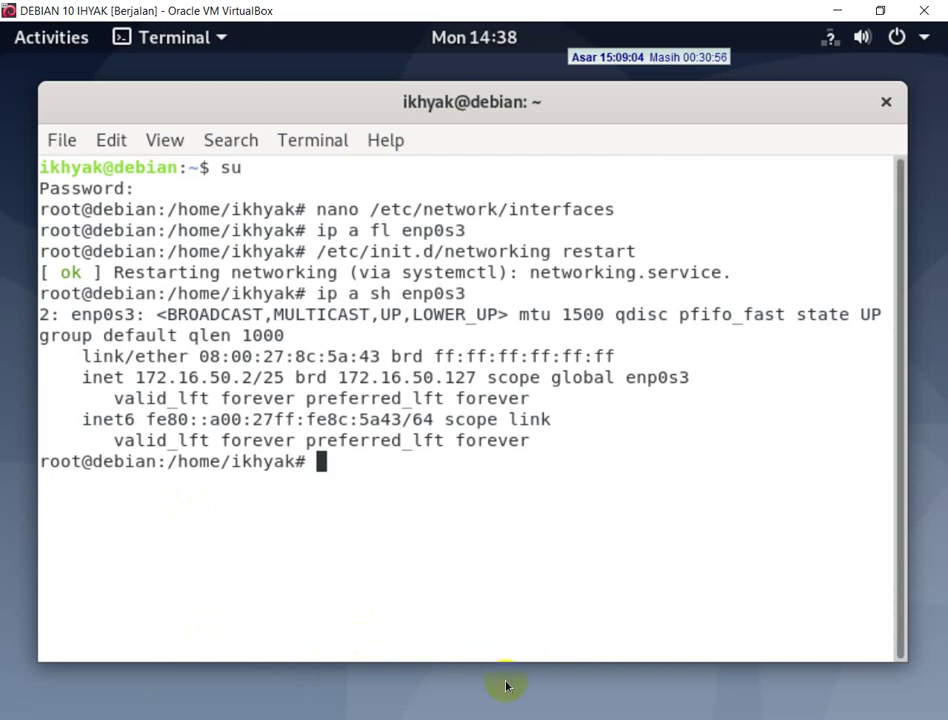
{"action": "key", "text": "alt+Tab"}
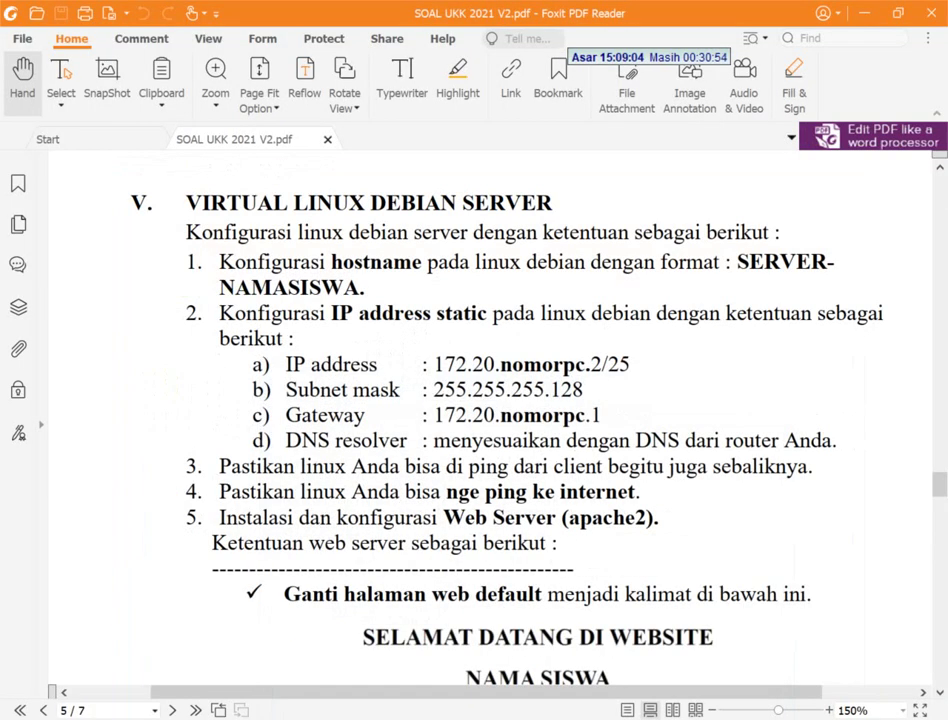
- Ping 172.16.50.2 from a maximized Command Prompt and confirm 4 replies with 0% loss
{"action": "key", "text": "super+r"}
{"action": "type", "text": "cmd"}
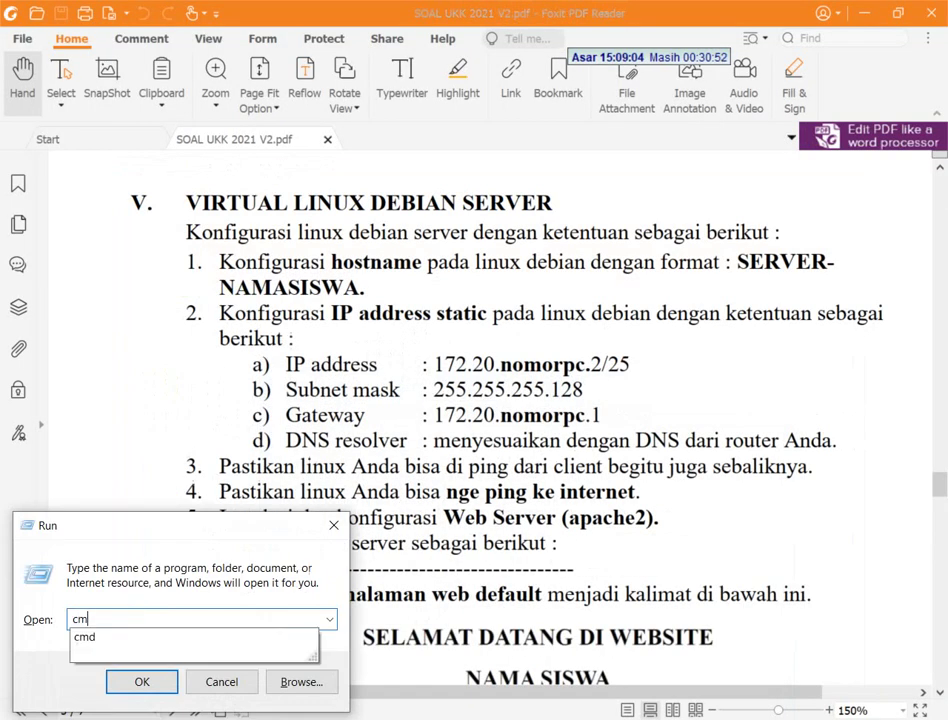
{"action": "key", "text": "Return"}
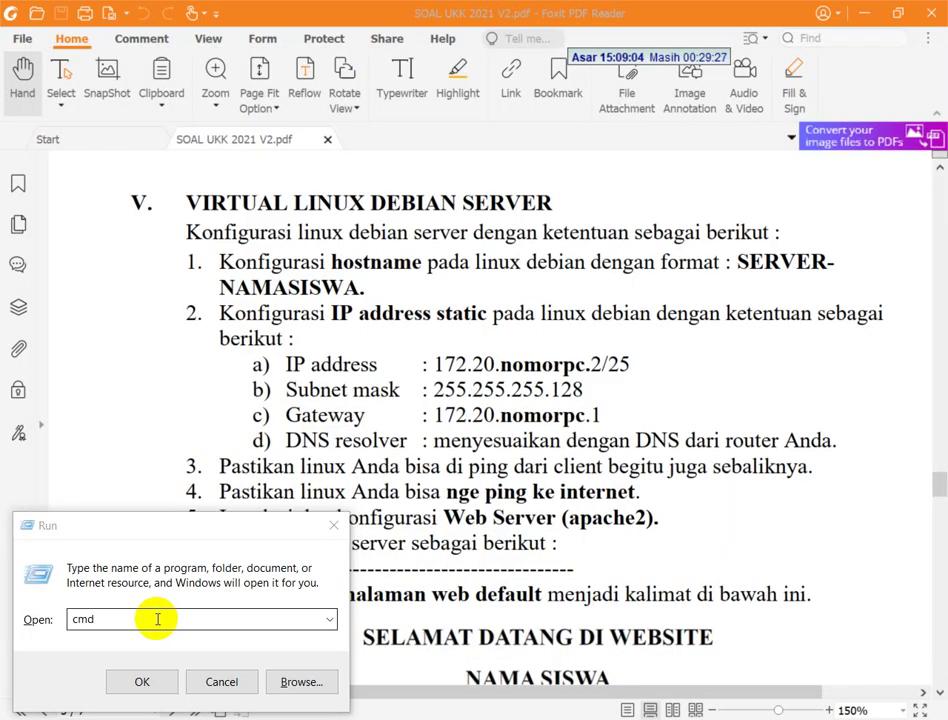
{"action": "left_click", "coordinate": [143, 683]}
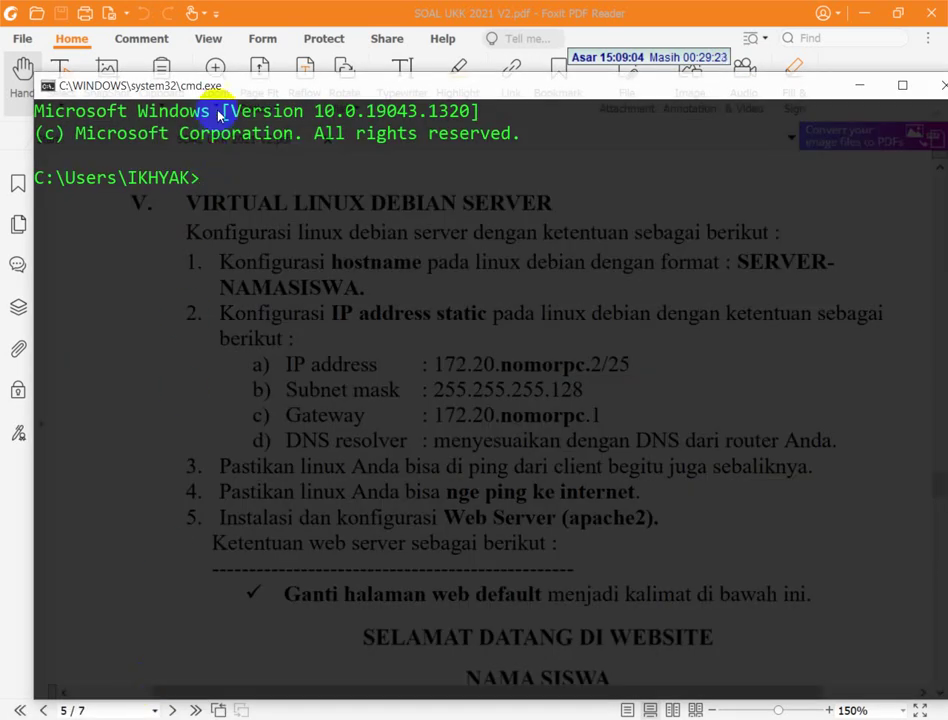
{"action": "double_click", "coordinate": [218, 104]}
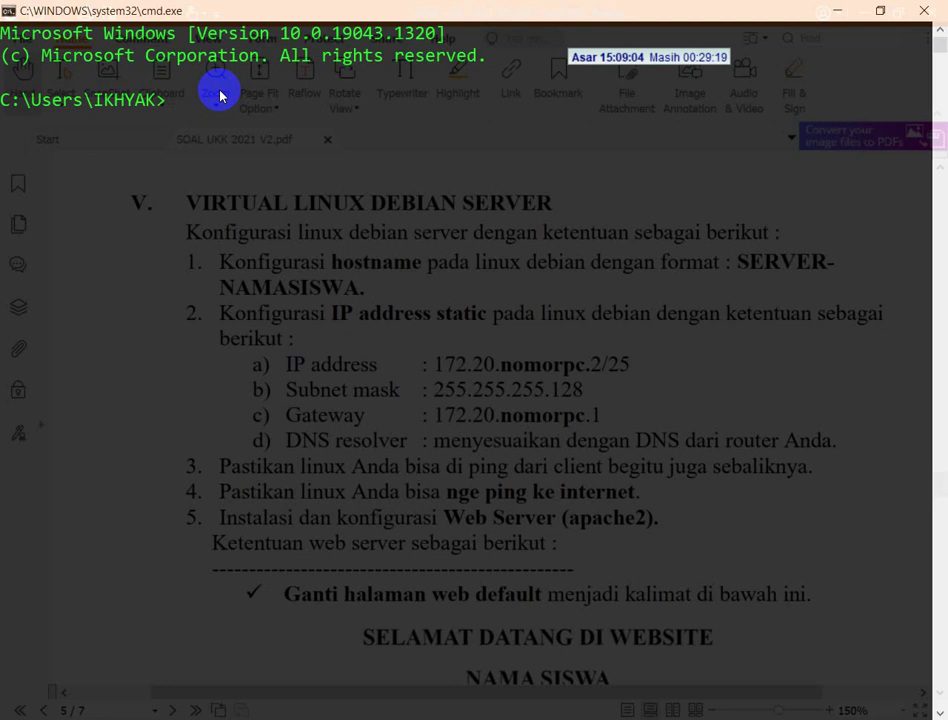
{"action": "type", "text": "ping 172"}
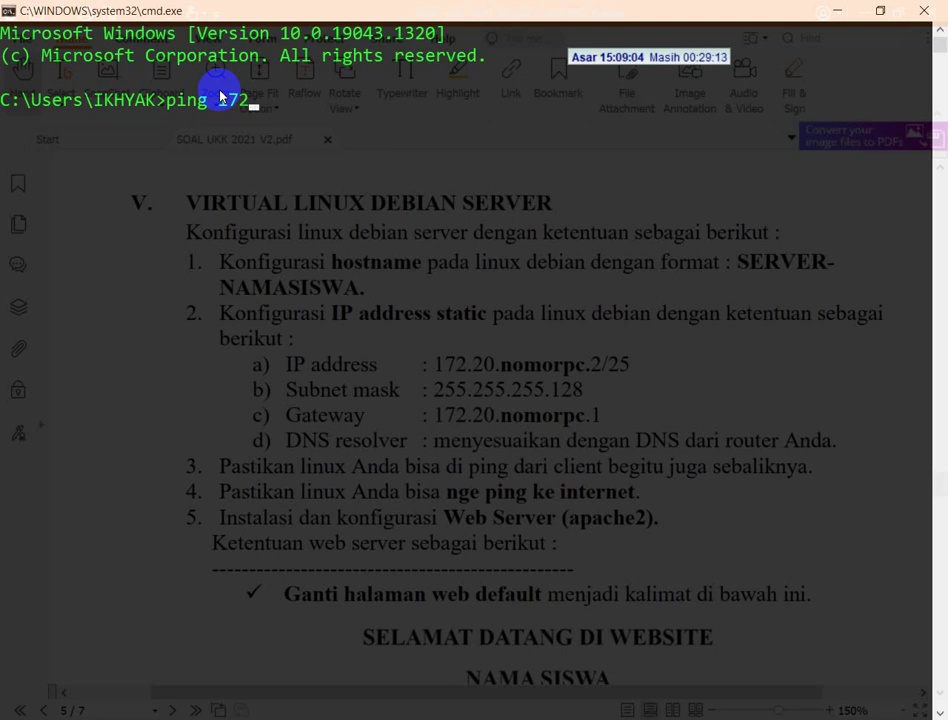
{"action": "type", "text": ".16.50.2"}
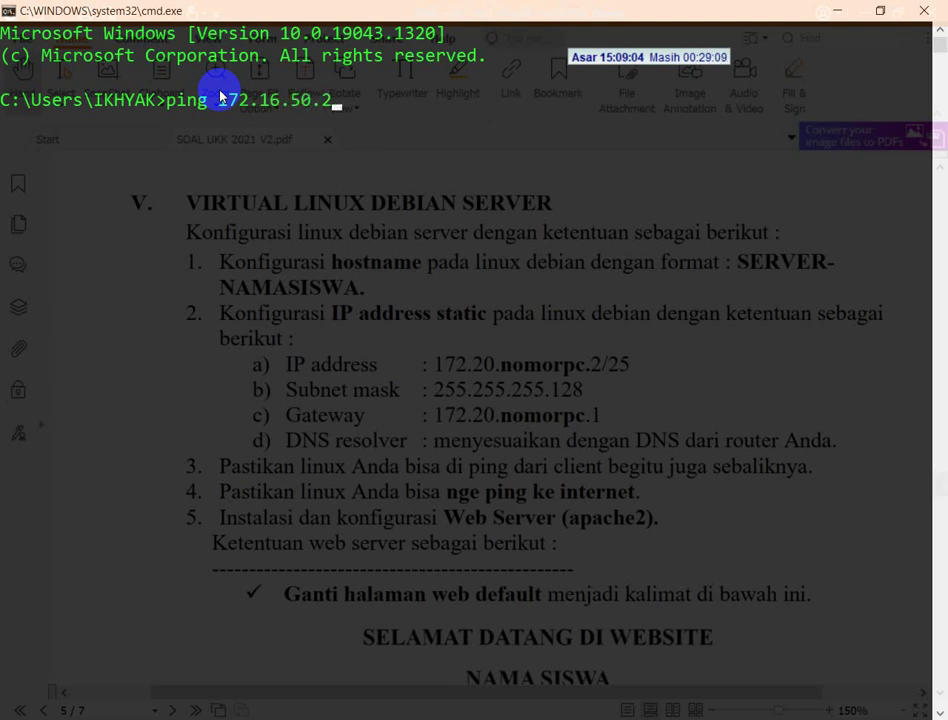
{"action": "key", "text": "Return"}
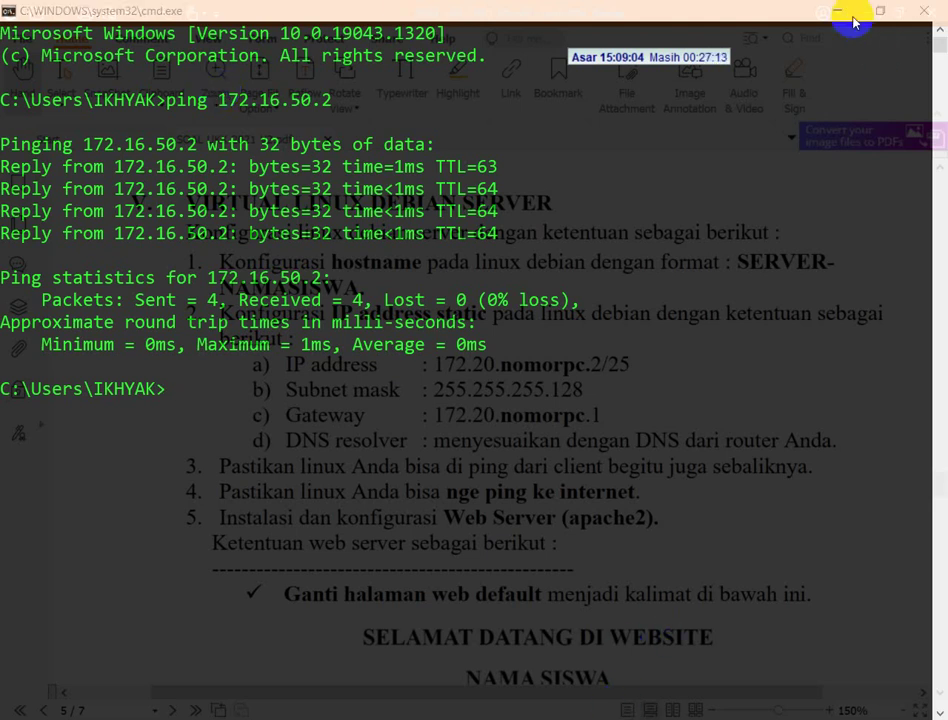
{"action": "left_click", "coordinate": [832, 12]}
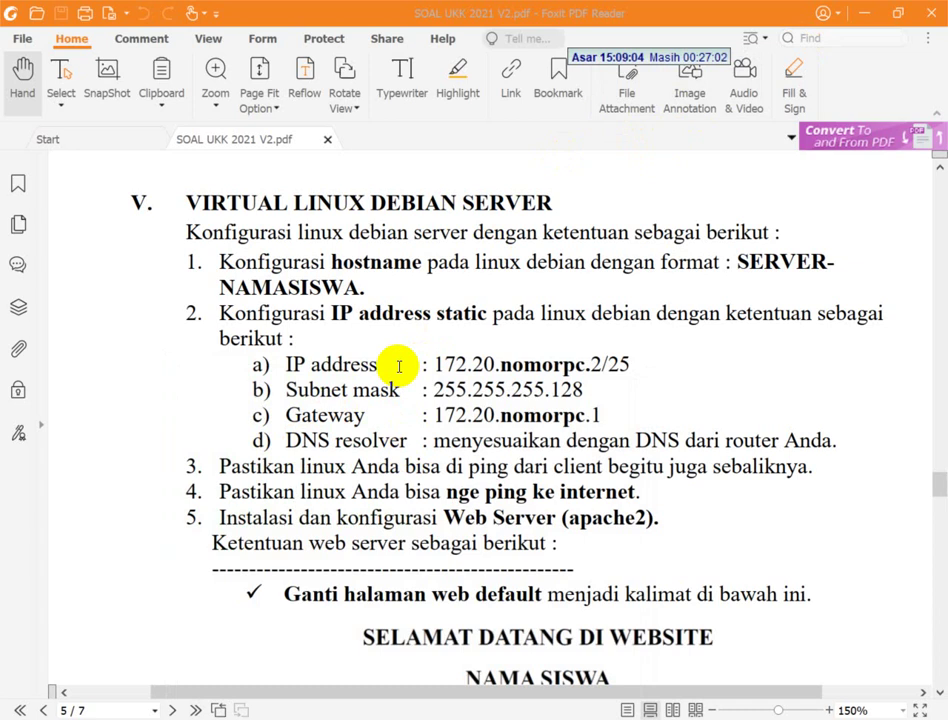
- Open /etc/resolv.conf in nano on the VM, find it unwritable, and exit
{"action": "key", "text": "alt+Tab"}
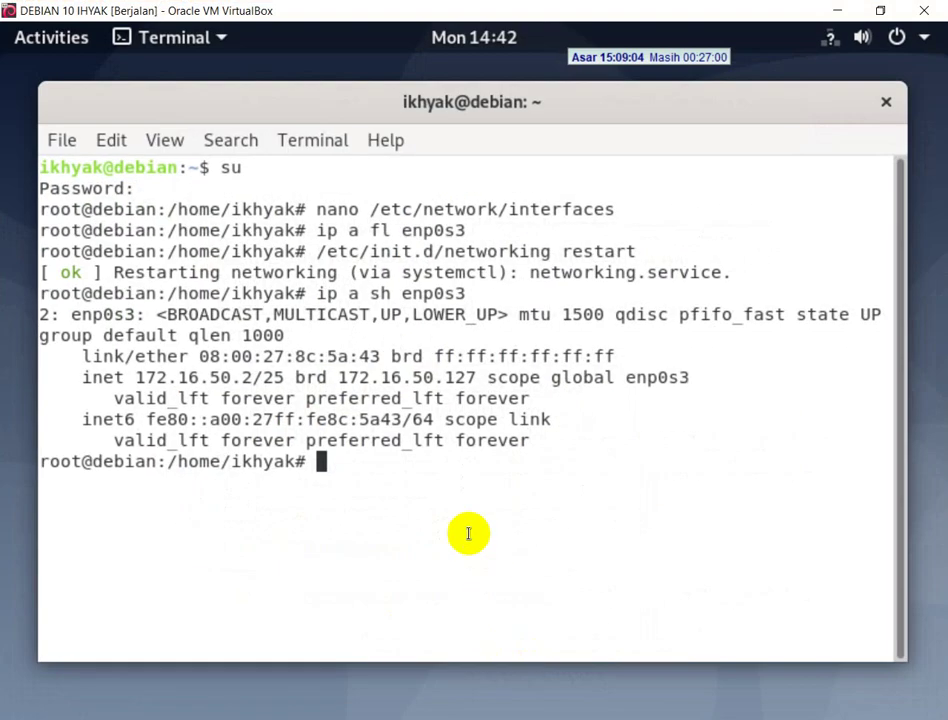
{"action": "type", "text": "nano"}
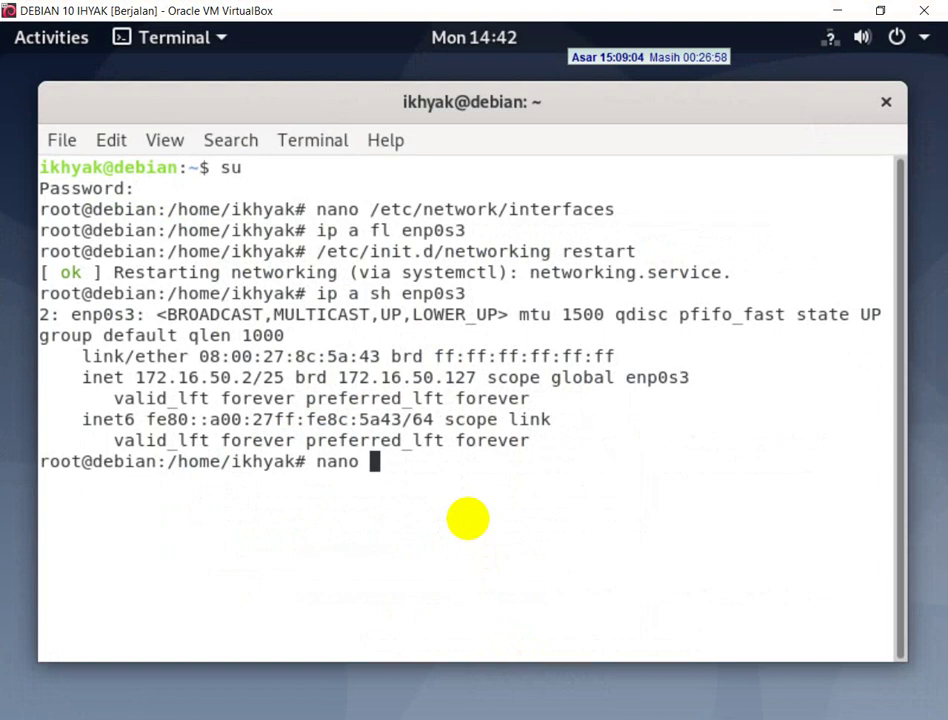
{"action": "type", "text": " /etc/resolv.conf"}
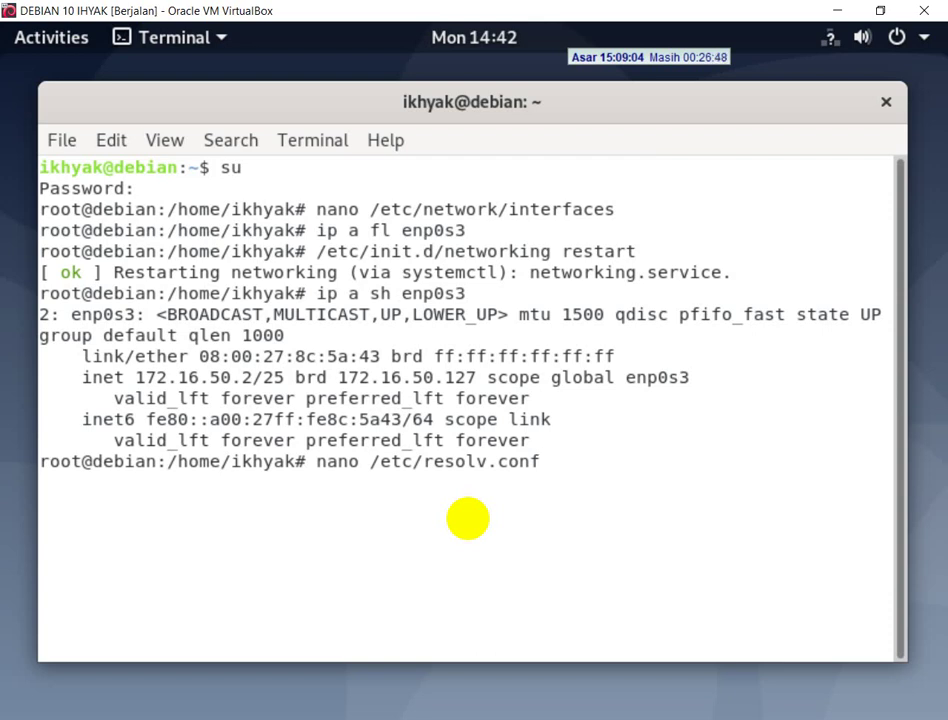
{"action": "key", "text": "Return"}
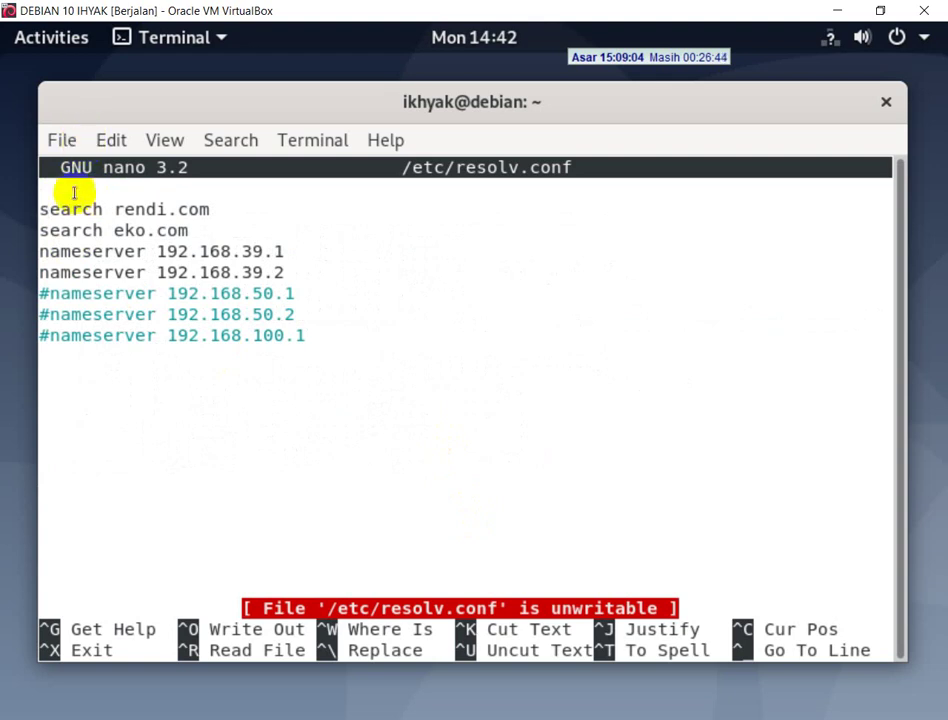
{"action": "left_click", "coordinate": [283, 160]}
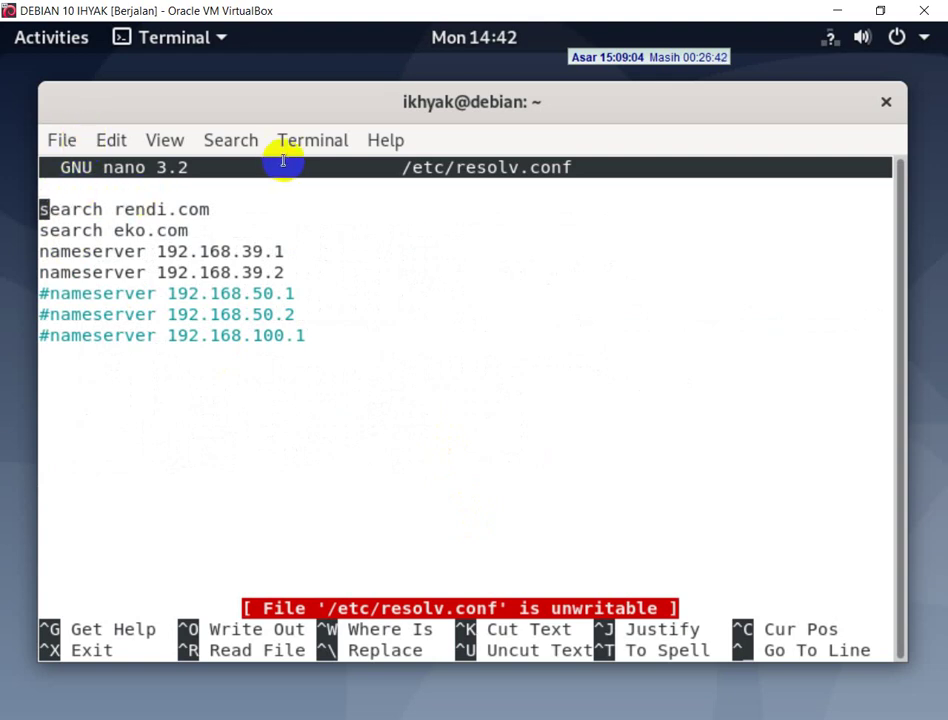
{"action": "key", "text": "ctrl+x"}
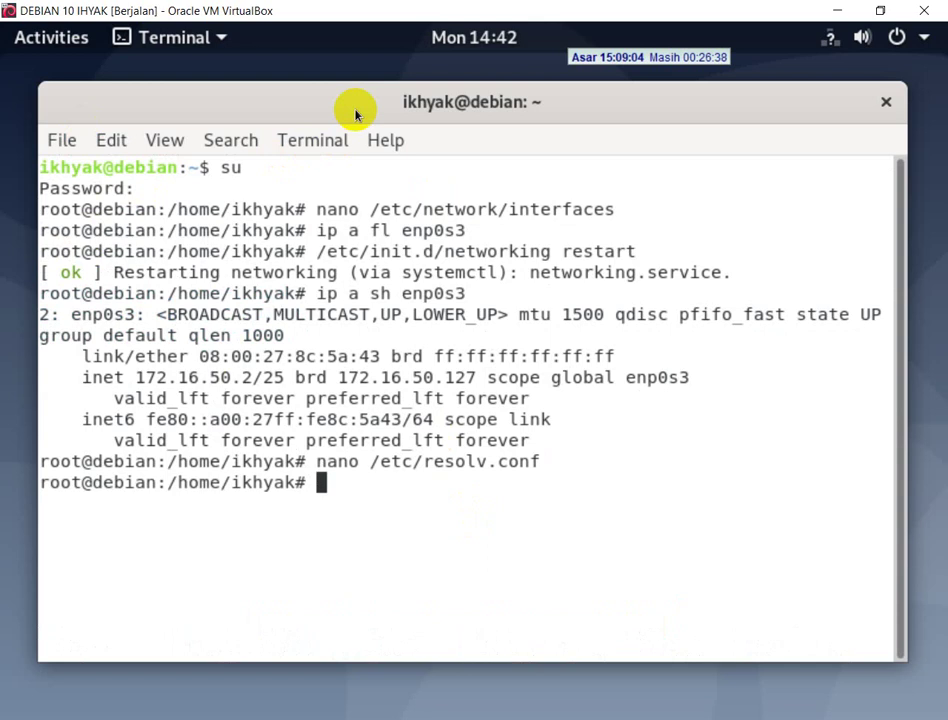
- Clear resolv.conf's immutable flag with 'chattr -i /etc/resolv.conf' and recall the nano command
{"action": "type", "text": "chattr"}
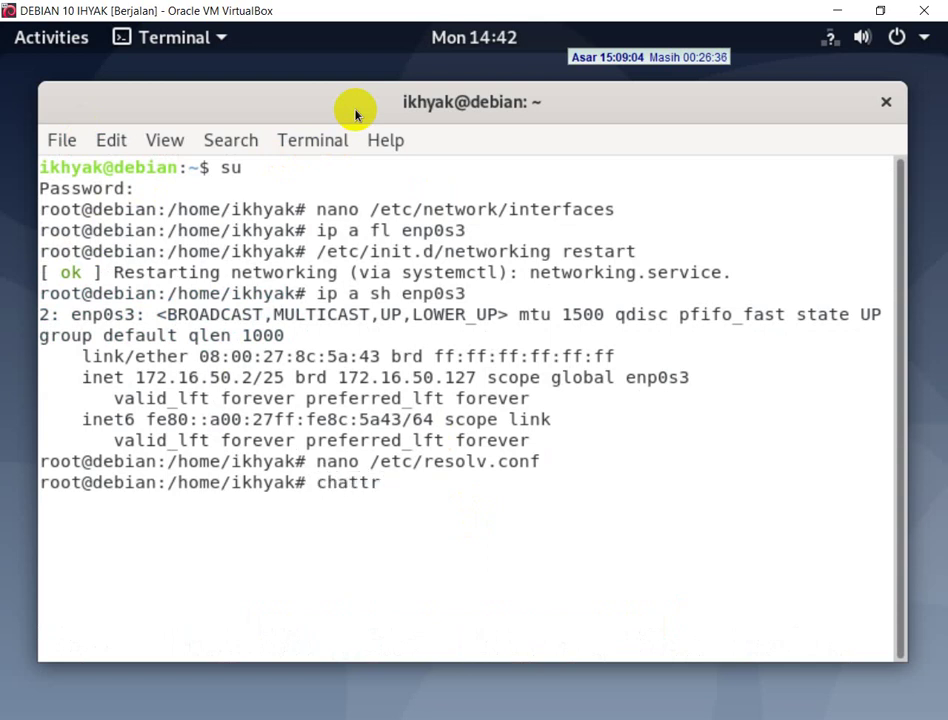
{"action": "type", "text": " +"}
{"action": "key", "text": "BackSpace"}
{"action": "type", "text": "-i /etc/resolv.conf"}
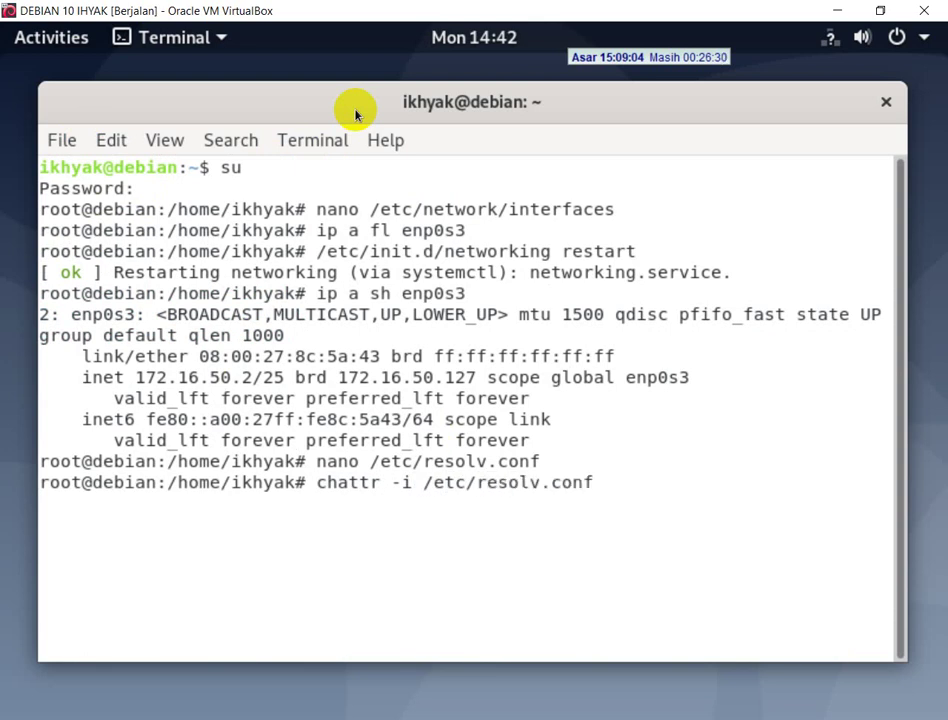
{"action": "key", "text": "Return"}
{"action": "key", "text": "Up"}
{"action": "key", "text": "Up"}
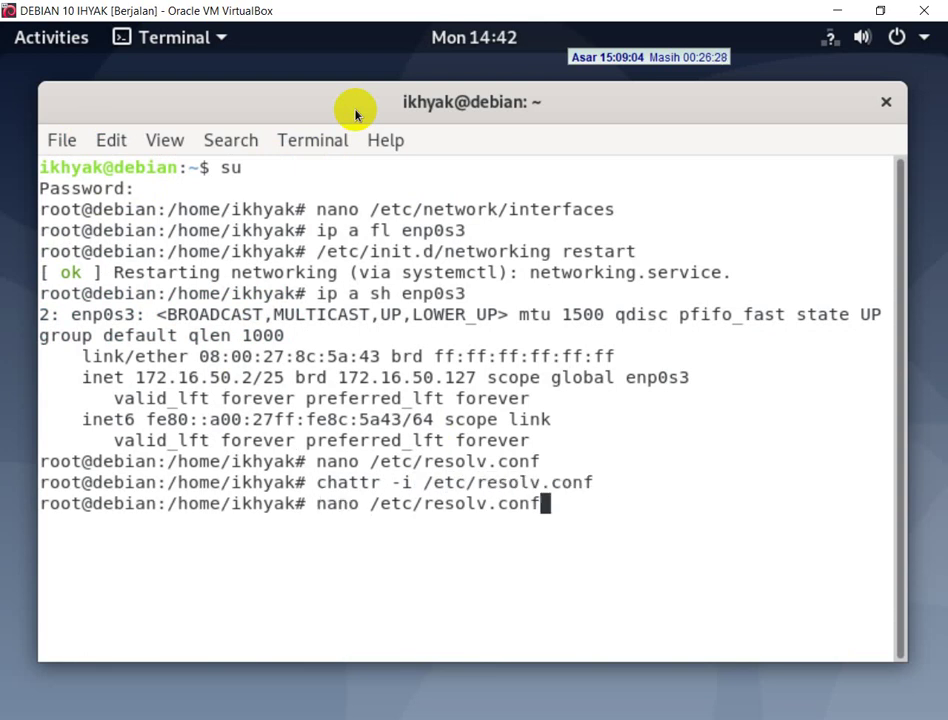
- Delete both search domain lines from /etc/resolv.conf
{"action": "key", "text": "Return"}
{"action": "key", "text": "Down"}
{"action": "key", "text": "Down"}
{"action": "key", "text": "Down"}
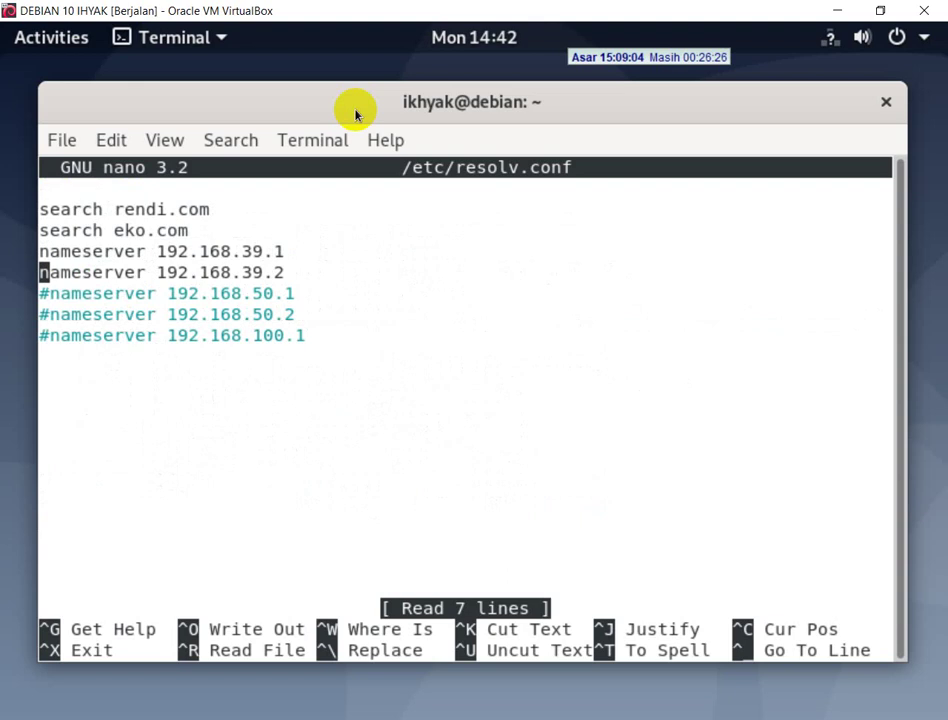
{"action": "key", "text": "Up"}
{"action": "key", "text": "Up"}
{"action": "key", "text": "Up"}
{"action": "key", "text": "Delete"}
{"action": "key", "text": "Delete"}
{"action": "key", "text": "Delete"}
{"action": "key", "text": "Delete"}
{"action": "key", "text": "Delete"}
{"action": "key", "text": "Delete"}
{"action": "key", "text": "Delete"}
{"action": "key", "text": "Delete"}
{"action": "key", "text": "Delete"}
{"action": "key", "text": "Delete"}
{"action": "key", "text": "Delete"}
{"action": "key", "text": "Delete"}
{"action": "key", "text": "Delete"}
{"action": "key", "text": "Delete"}
{"action": "key", "text": "Delete"}
{"action": "key", "text": "Delete"}
{"action": "key", "text": "Delete"}
{"action": "key", "text": "Delete"}
{"action": "key", "text": "Delete"}
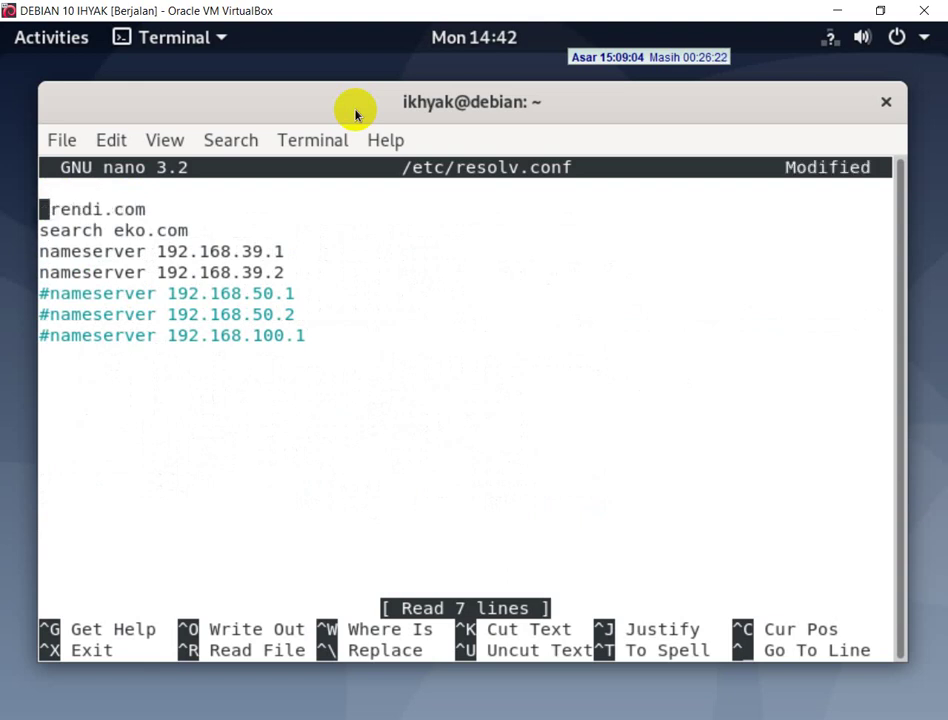
{"action": "key", "text": "Delete"}
{"action": "key", "text": "Delete"}
{"action": "key", "text": "Delete"}
{"action": "key", "text": "Delete"}
{"action": "key", "text": "Delete"}
{"action": "key", "text": "Delete"}
{"action": "key", "text": "Delete"}
{"action": "key", "text": "Delete"}
{"action": "key", "text": "Delete"}
{"action": "key", "text": "Delete"}
{"action": "key", "text": "Delete"}
{"action": "key", "text": "Delete"}
{"action": "key", "text": "Delete"}
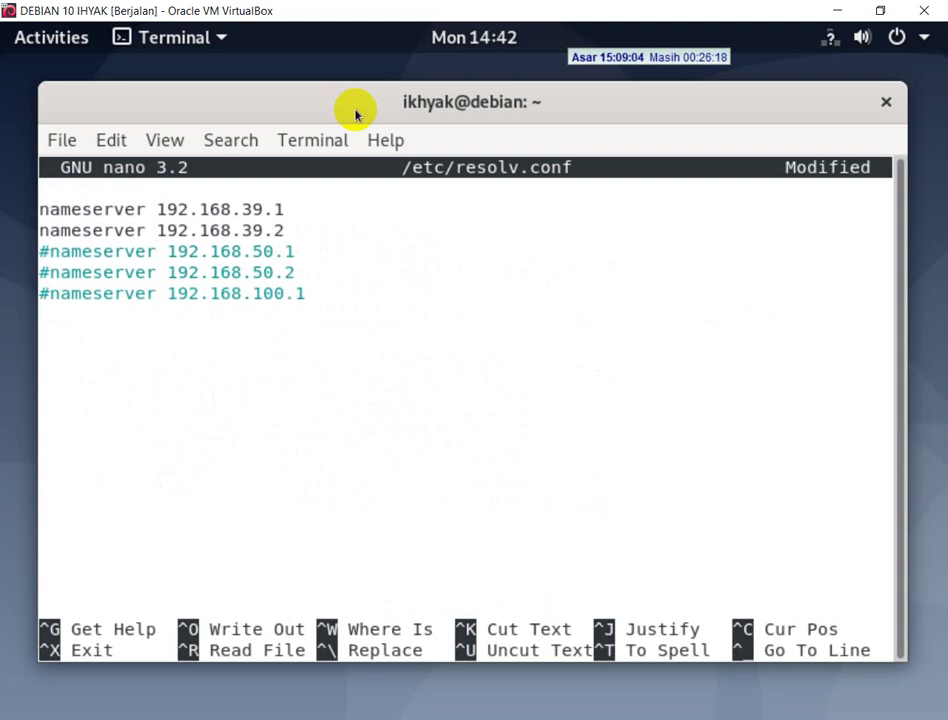
- Replace the two nameserver addresses with 172.16.50.1 and 8.8.4.4
{"action": "key", "text": "Right"}
{"action": "key", "text": "Right"}
{"action": "key", "text": "Right"}
{"action": "key", "text": "Right"}
{"action": "key", "text": "Right"}
{"action": "key", "text": "Right"}
{"action": "key", "text": "Right"}
{"action": "key", "text": "Right"}
{"action": "key", "text": "Right"}
{"action": "key", "text": "Right"}
{"action": "key", "text": "Right"}
{"action": "key", "text": "Right"}
{"action": "key", "text": "Right"}
{"action": "key", "text": "Right"}
{"action": "key", "text": "Right"}
{"action": "key", "text": "Right"}
{"action": "key", "text": "Right"}
{"action": "key", "text": "Right"}
{"action": "key", "text": "Right"}
{"action": "key", "text": "Right"}
{"action": "key", "text": "Right"}
{"action": "key", "text": "Right"}
{"action": "key", "text": "Right"}
{"action": "key", "text": "BackSpace"}
{"action": "key", "text": "BackSpace"}
{"action": "key", "text": "BackSpace"}
{"action": "key", "text": "BackSpace"}
{"action": "key", "text": "BackSpace"}
{"action": "key", "text": "BackSpace"}
{"action": "key", "text": "BackSpace"}
{"action": "key", "text": "BackSpace"}
{"action": "key", "text": "BackSpace"}
{"action": "key", "text": "BackSpace"}
{"action": "key", "text": "BackSpace"}
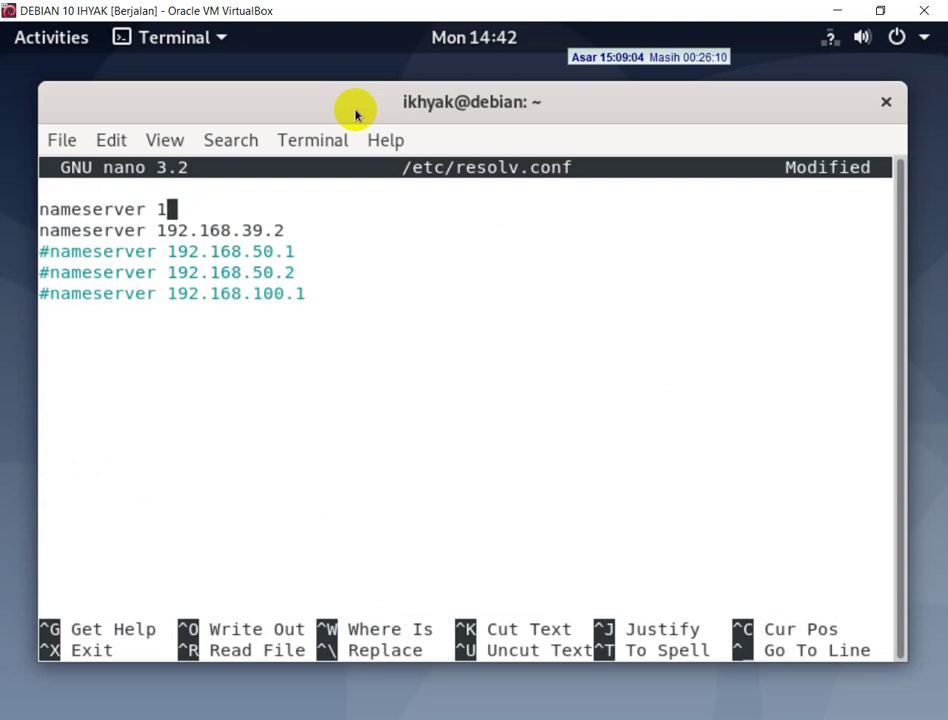
{"action": "type", "text": "72.16."}
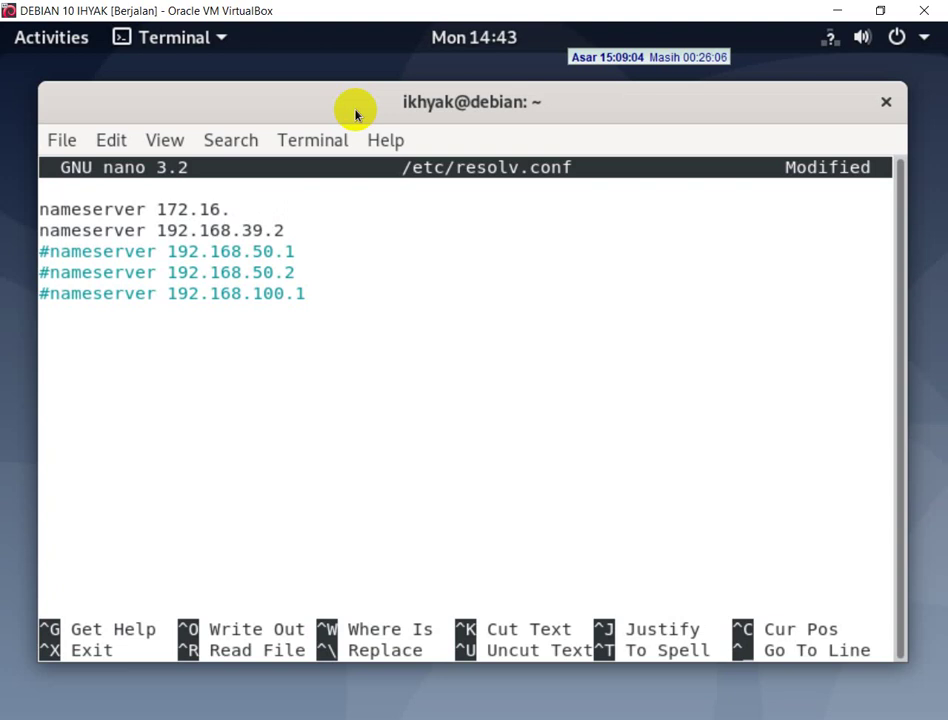
{"action": "type", "text": "50.1"}
{"action": "key", "text": "Down"}
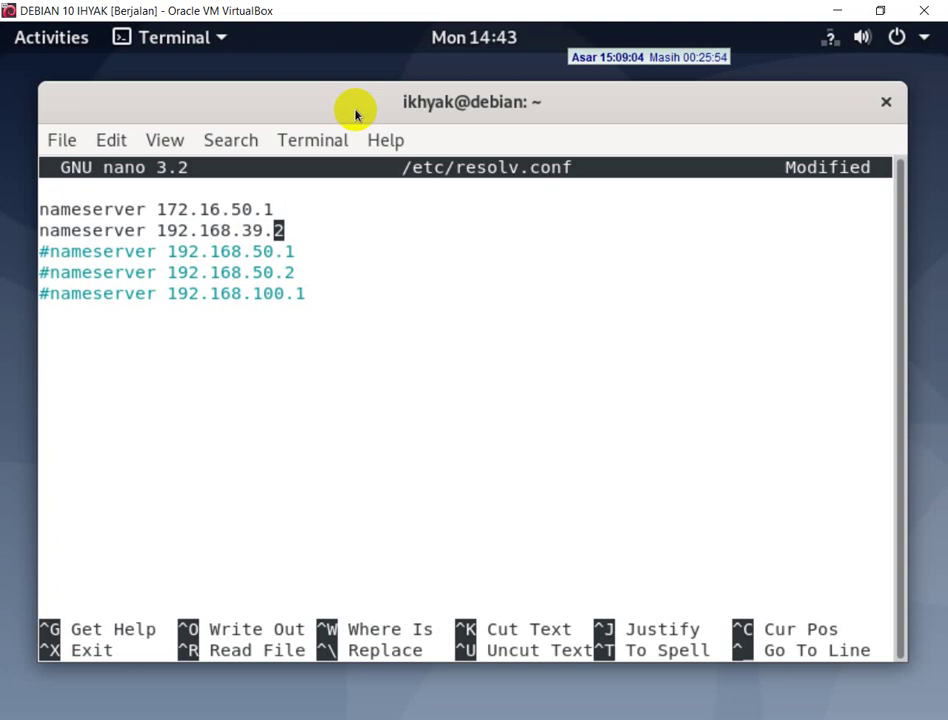
{"action": "key", "text": "Right"}
{"action": "key", "text": "BackSpace"}
{"action": "key", "text": "BackSpace"}
{"action": "key", "text": "BackSpace"}
{"action": "key", "text": "BackSpace"}
{"action": "key", "text": "BackSpace"}
{"action": "key", "text": "BackSpace"}
{"action": "key", "text": "BackSpace"}
{"action": "key", "text": "BackSpace"}
{"action": "key", "text": "BackSpace"}
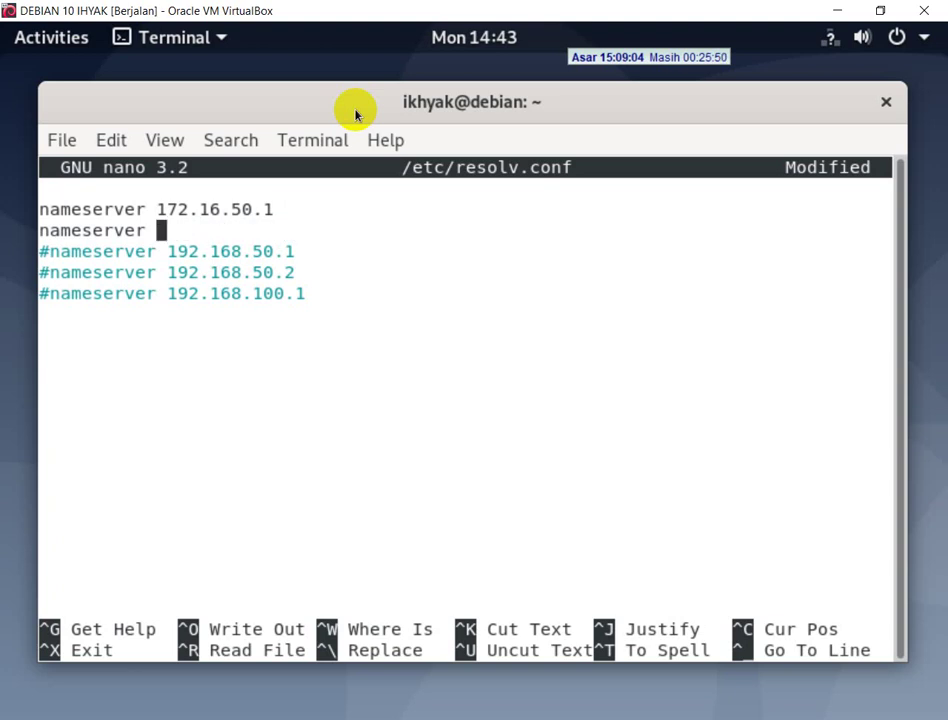
{"action": "type", "text": "8.8.4.4"}
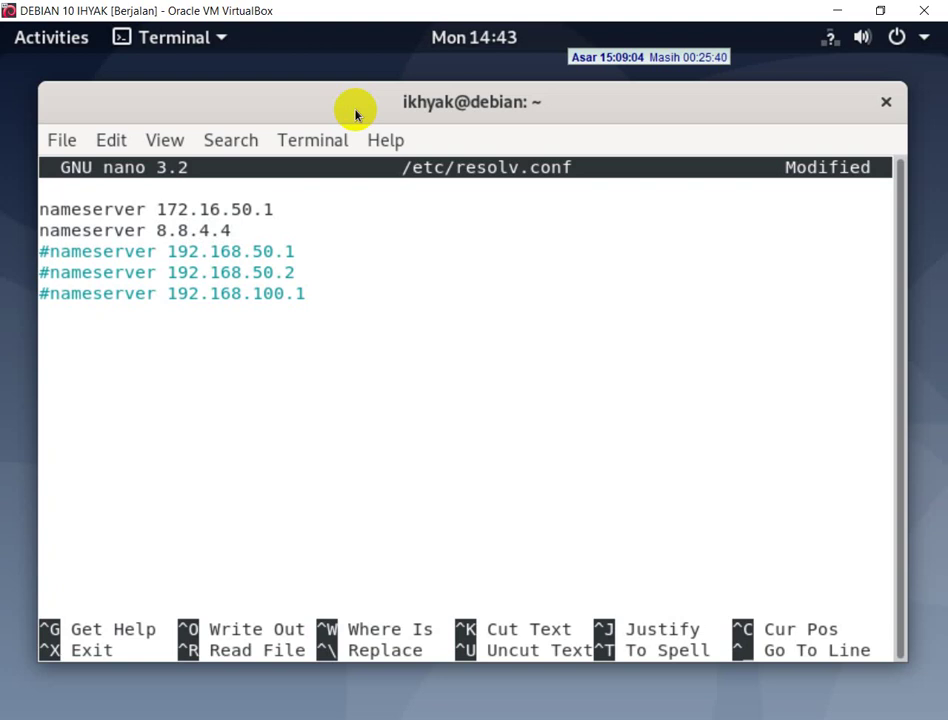
- Save resolv.conf under its current name and exit nano
{"action": "key", "text": "ctrl+x"}
{"action": "key", "text": "y"}
{"action": "key", "text": "Return"}
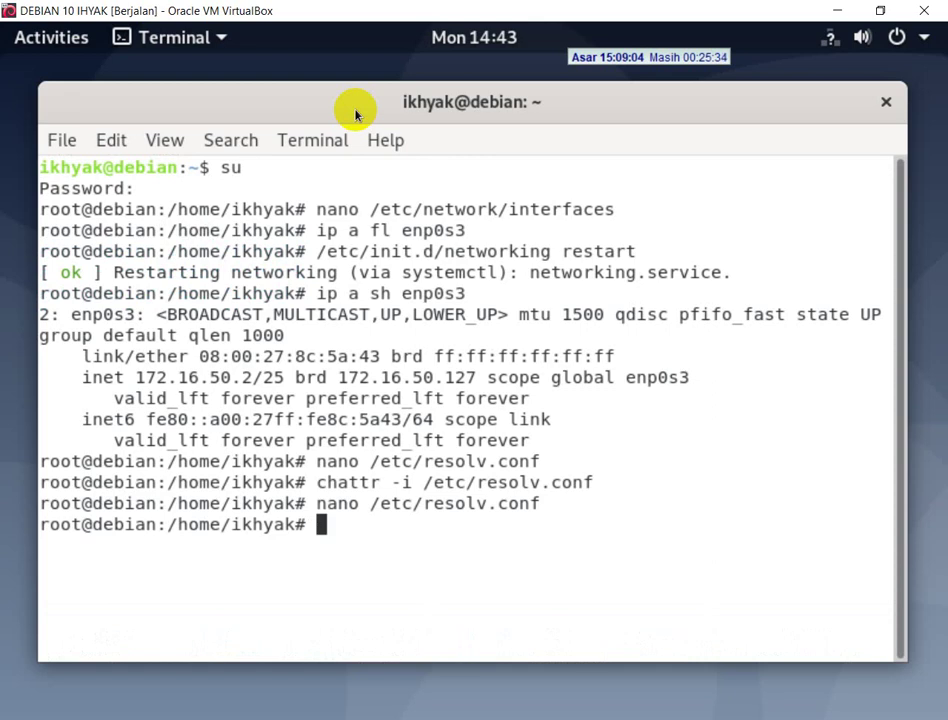
- Restart networking, then ping google.com: 8 of 8 replies, 0% loss. Return to the PDF
{"action": "type", "text": "/etc/in"}
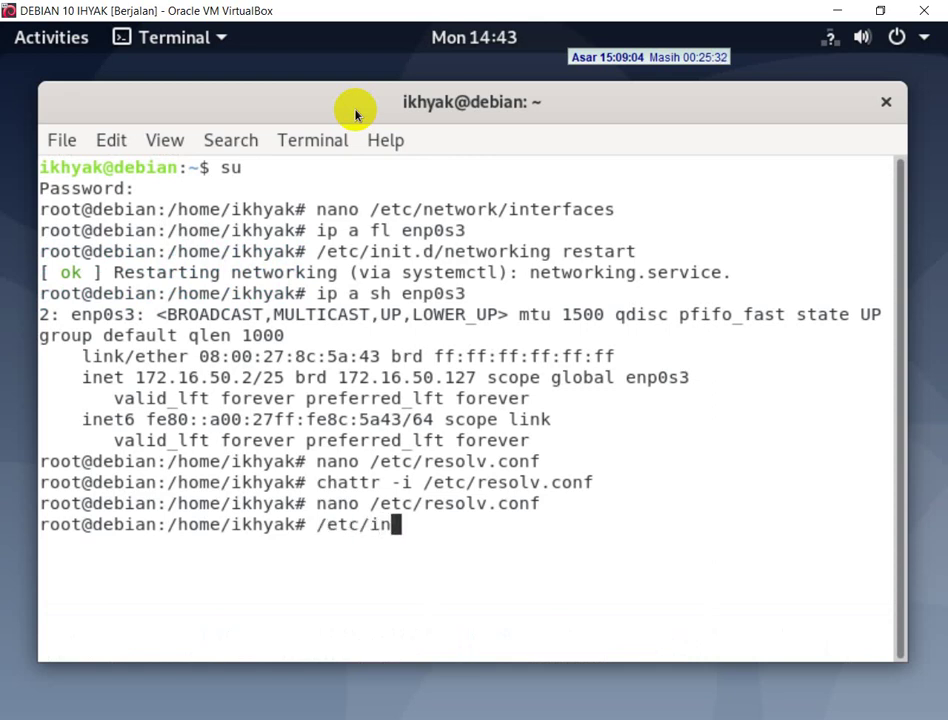
{"action": "type", "text": "it.d/network"}
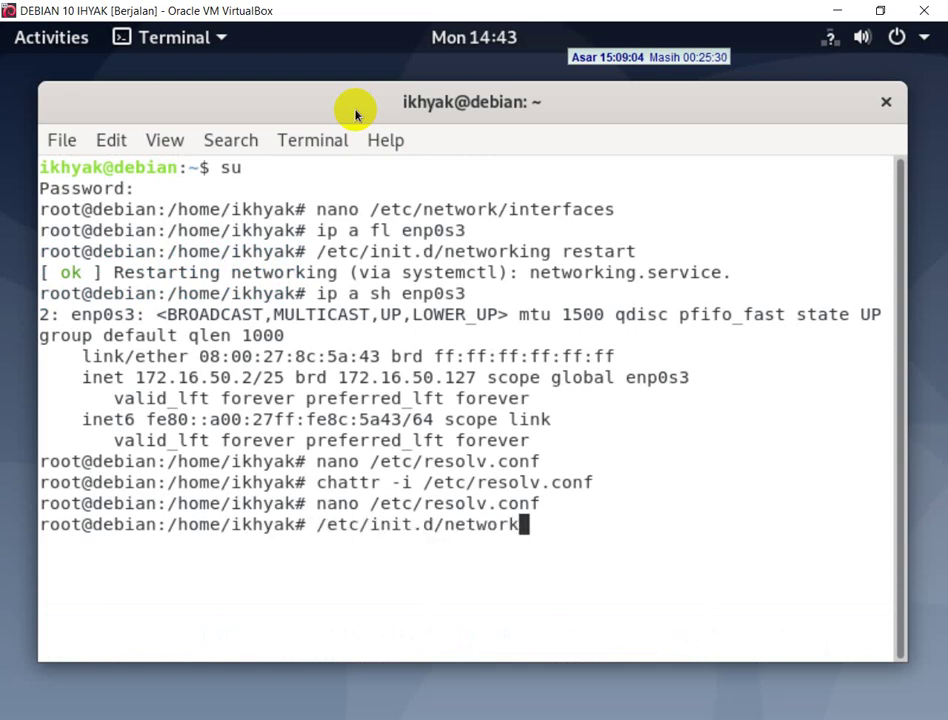
{"action": "type", "text": "ing restart"}
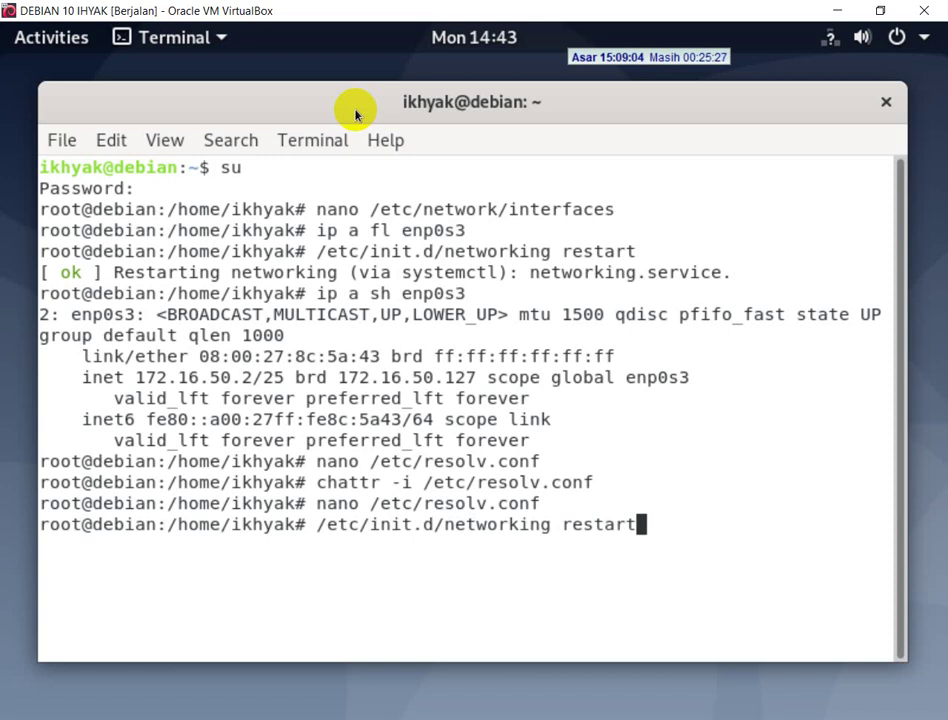
{"action": "key", "text": "Return"}
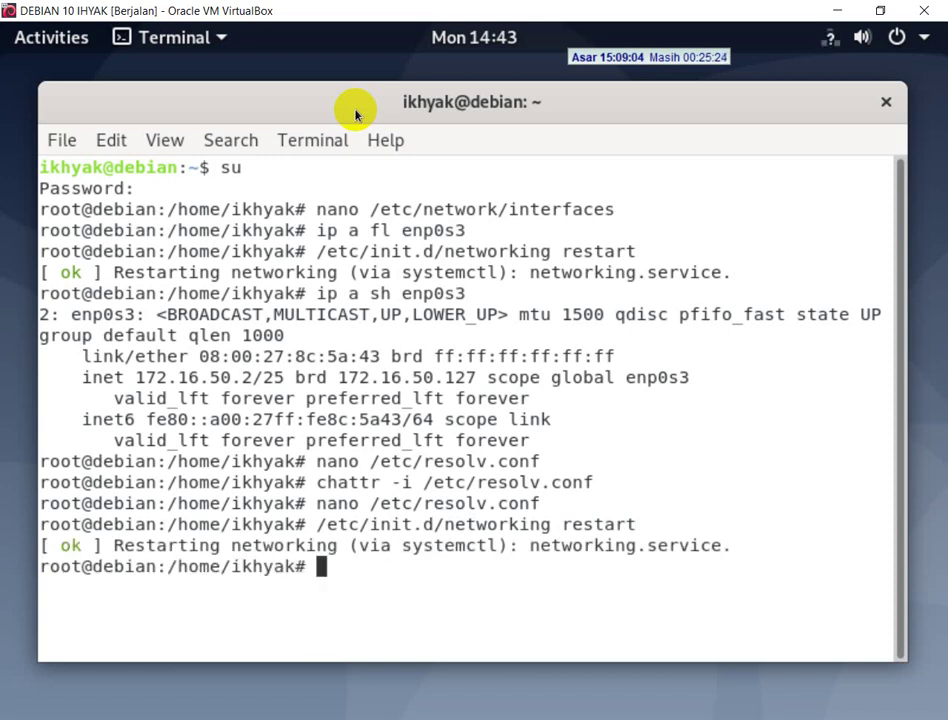
{"action": "type", "text": "pin"}
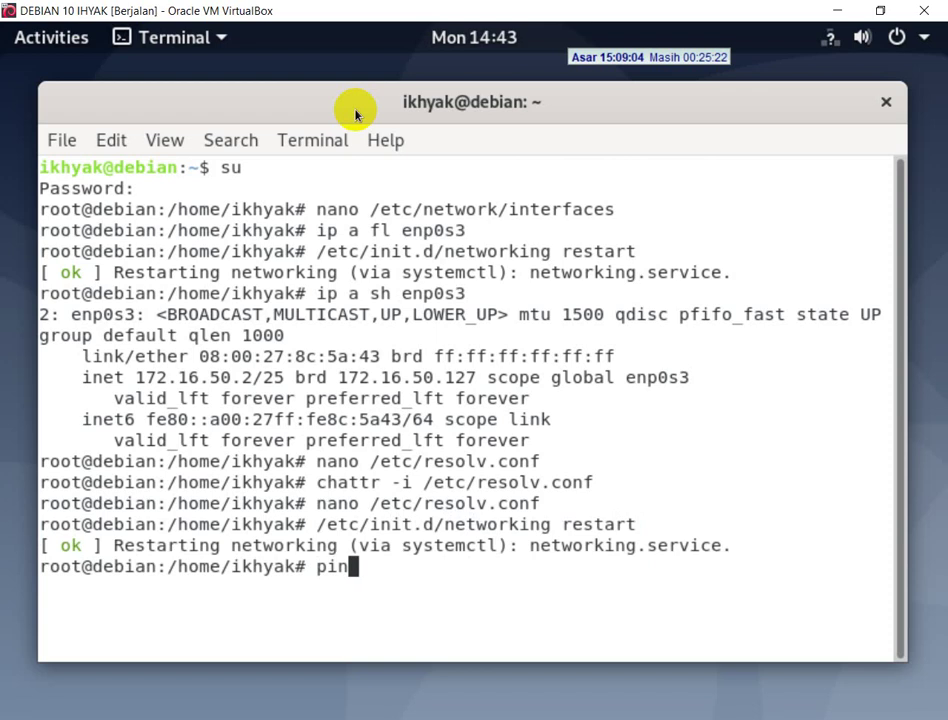
{"action": "type", "text": "g google.com"}
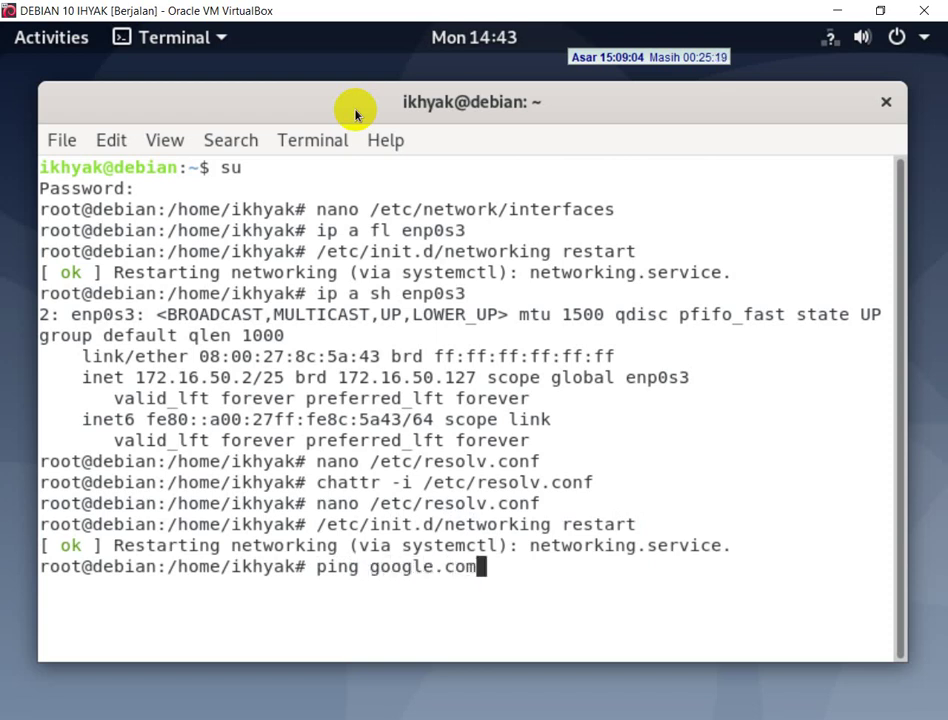
{"action": "key", "text": "Return"}
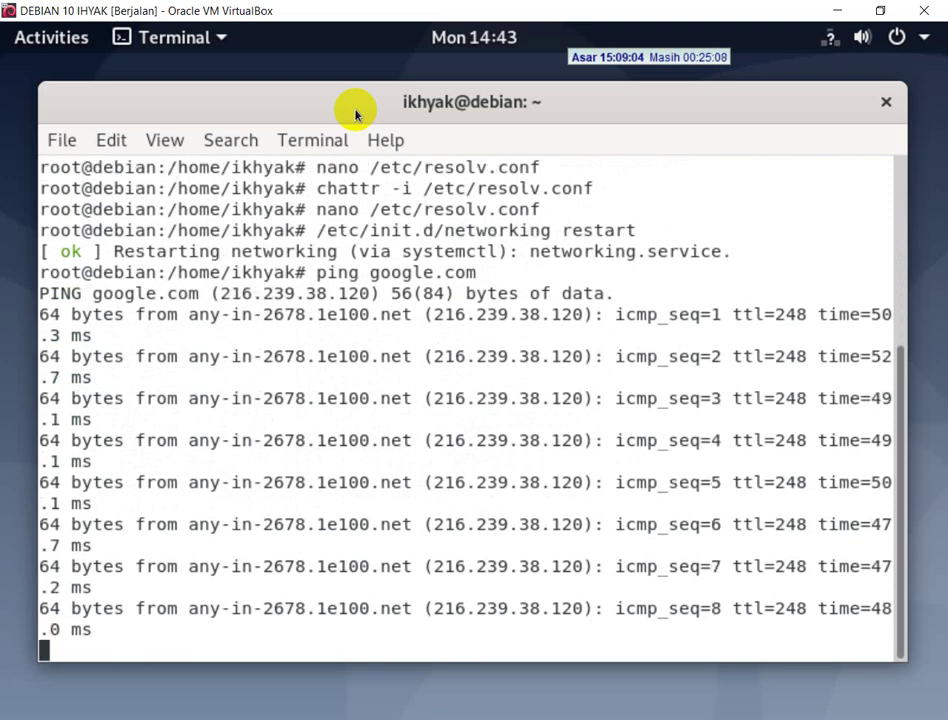
{"action": "key", "text": "ctrl+c"}
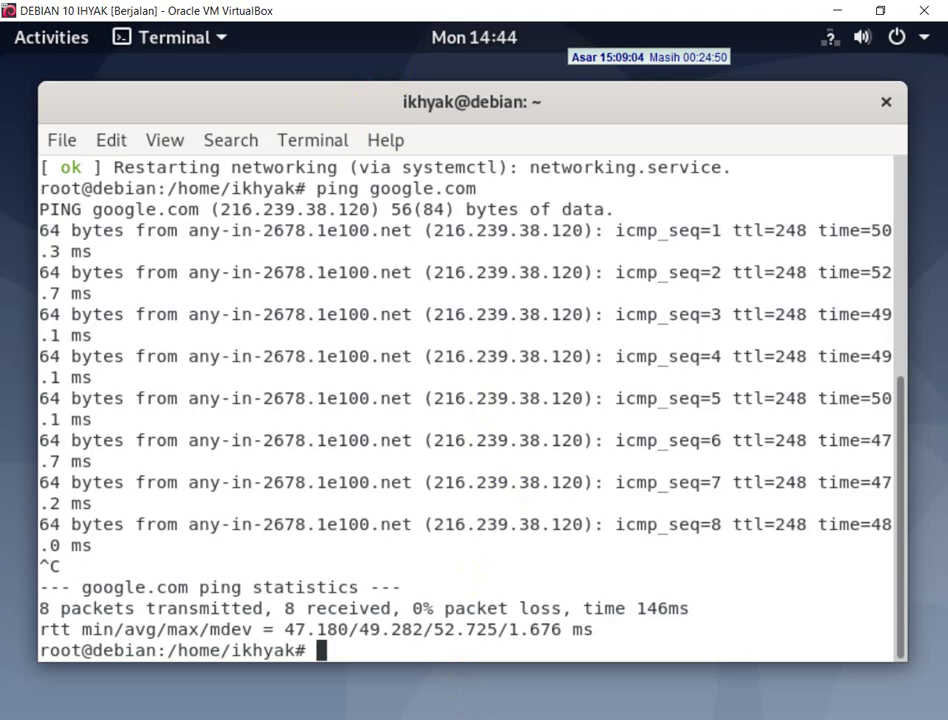
{"action": "key", "text": "alt+Tab"}
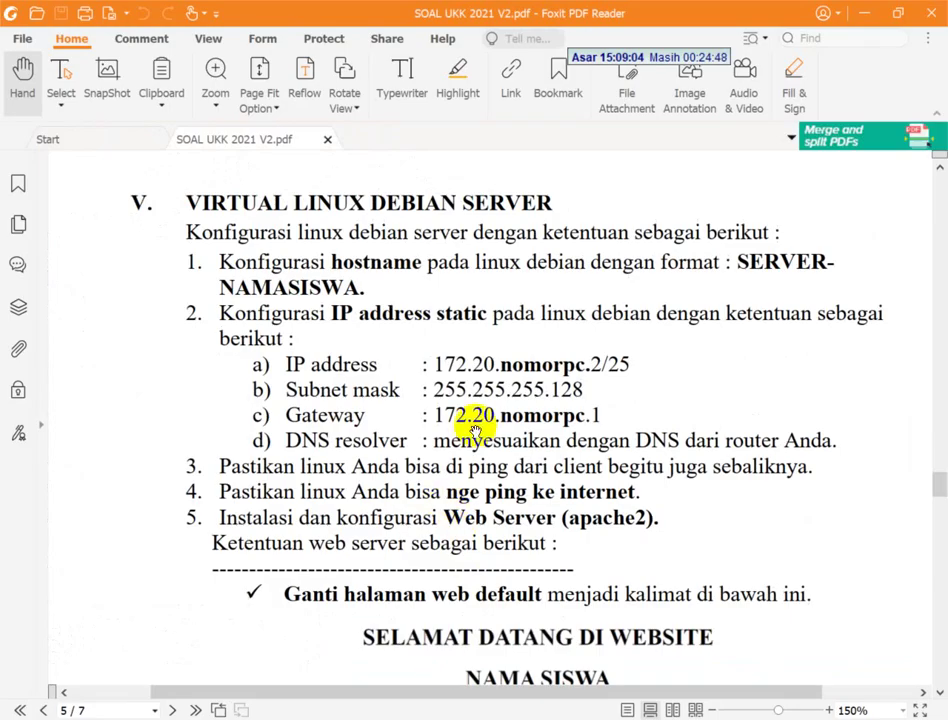
- Scroll to the PDF's Web Server apache2 section, then return to the Debian terminal and clear it
{"action": "scroll", "coordinate": [385, 423], "scroll_direction": "down", "scroll_amount": 1}
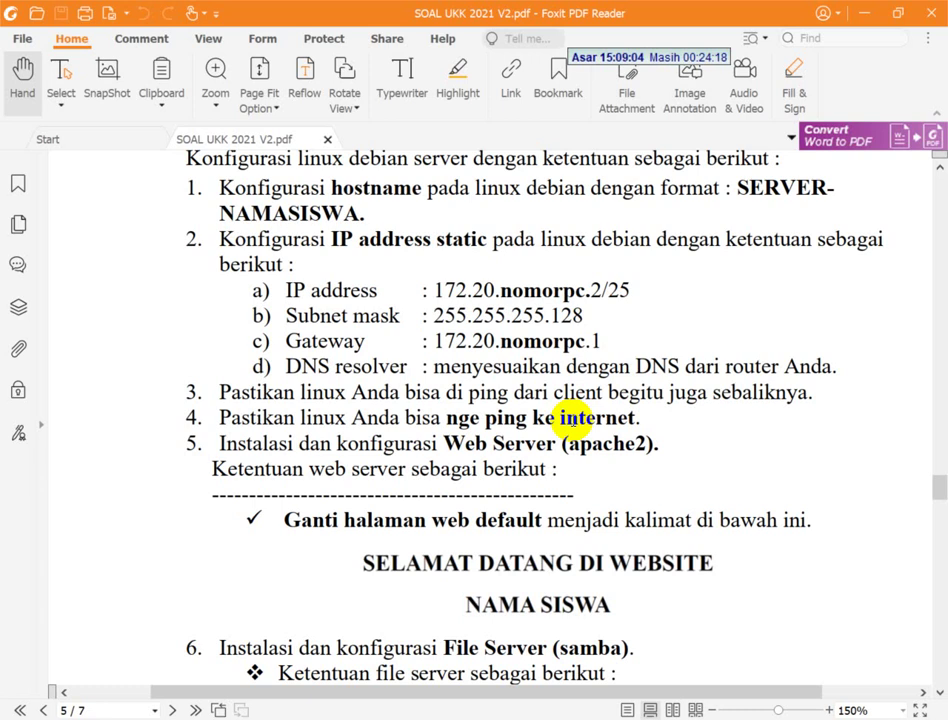
{"action": "key", "text": "alt+Tab"}
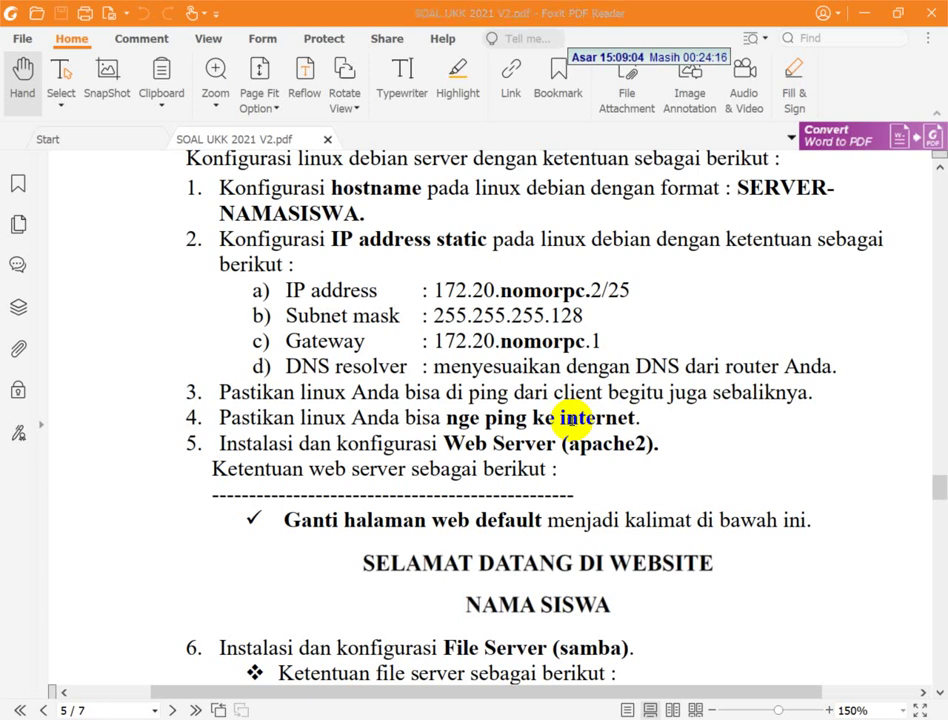
{"action": "key", "text": "ctrl+l"}
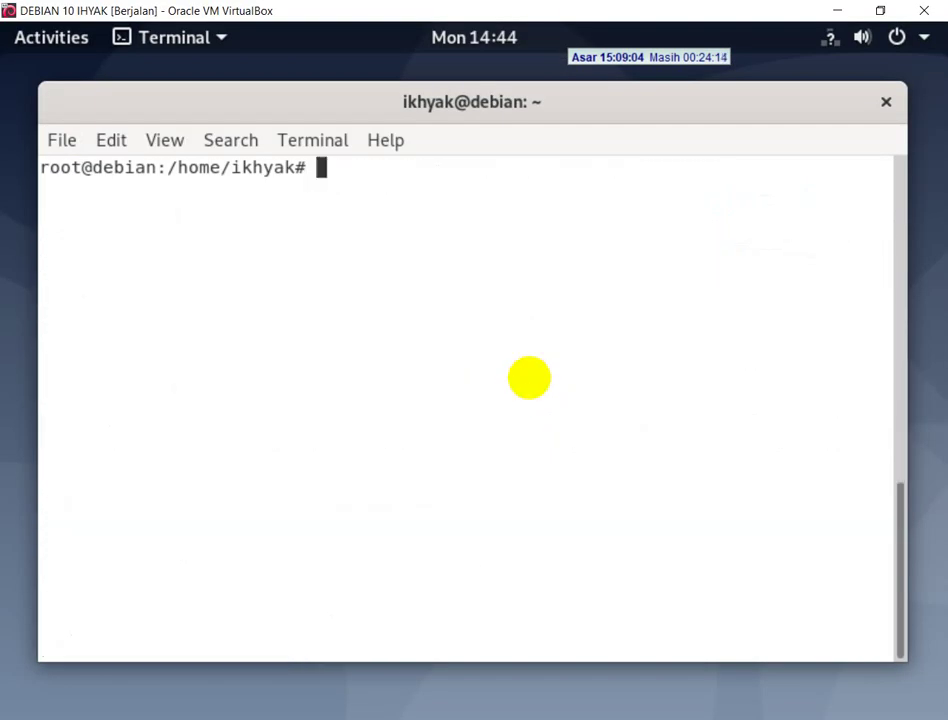
- Run 'apt install -y apache2', which stalls asking for the Debian 10.10.0 DVD
{"action": "type", "text": "apt isnta"}
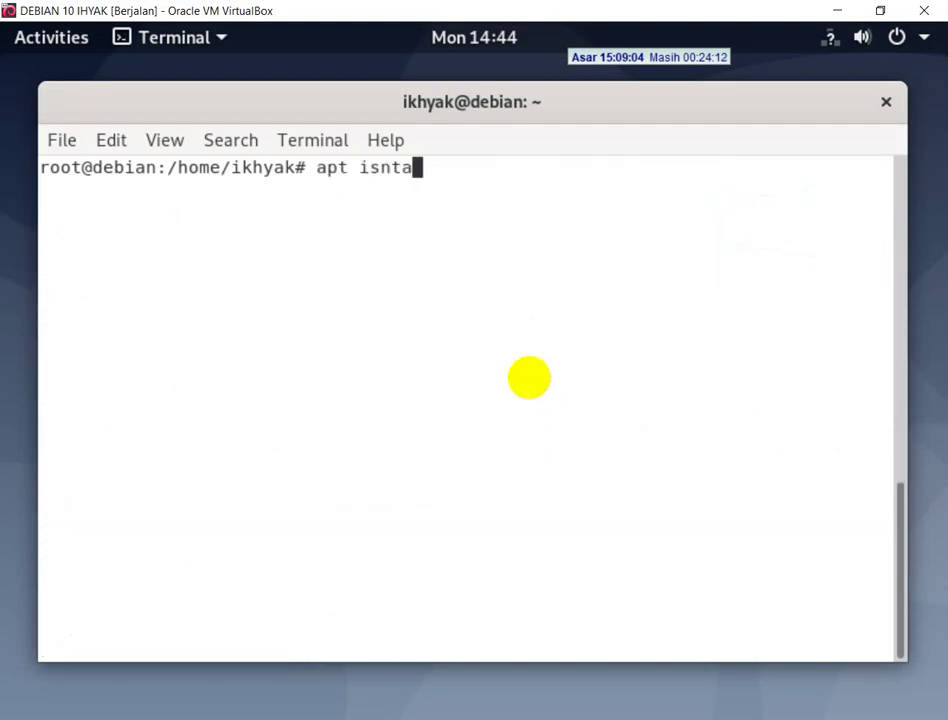
{"action": "key", "text": "BackSpace"}
{"action": "key", "text": "BackSpace"}
{"action": "key", "text": "BackSpace"}
{"action": "key", "text": "BackSpace"}
{"action": "type", "text": "nstall -y "}
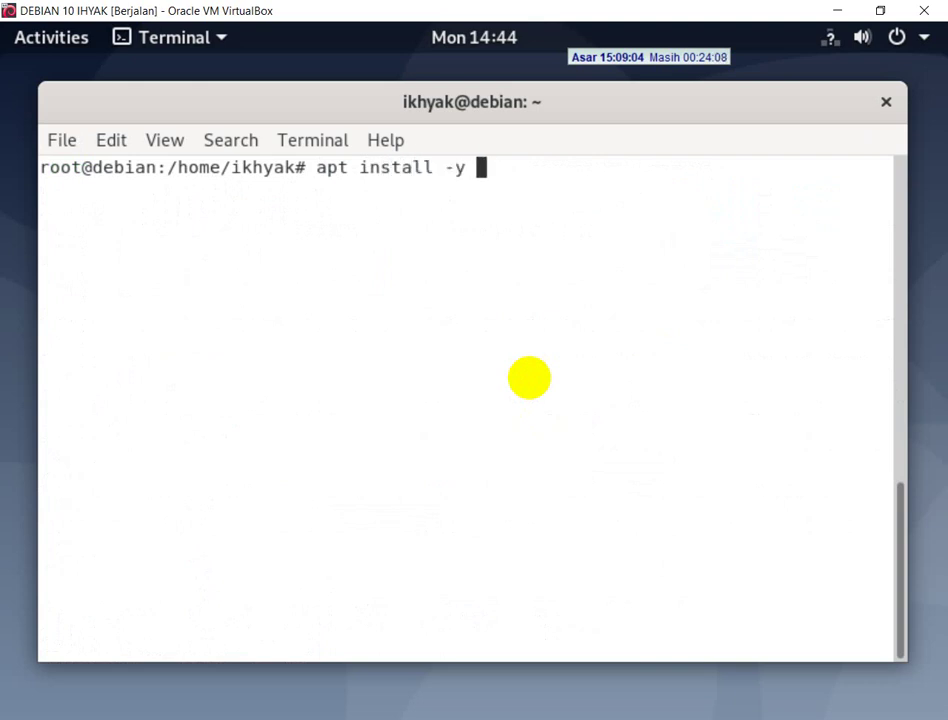
{"action": "type", "text": "apache2"}
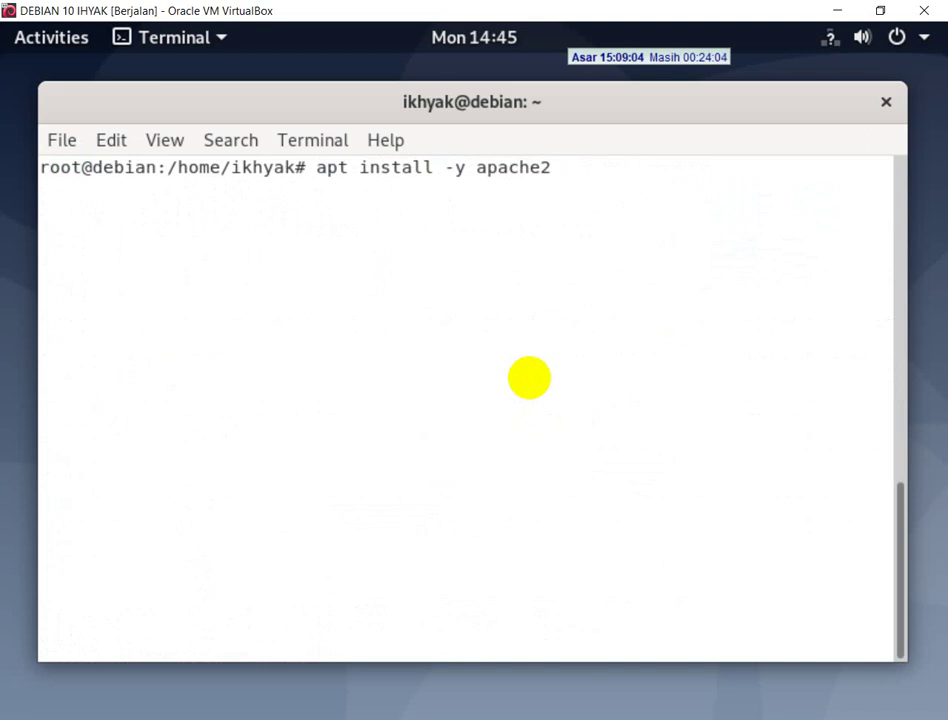
{"action": "key", "text": "Return"}
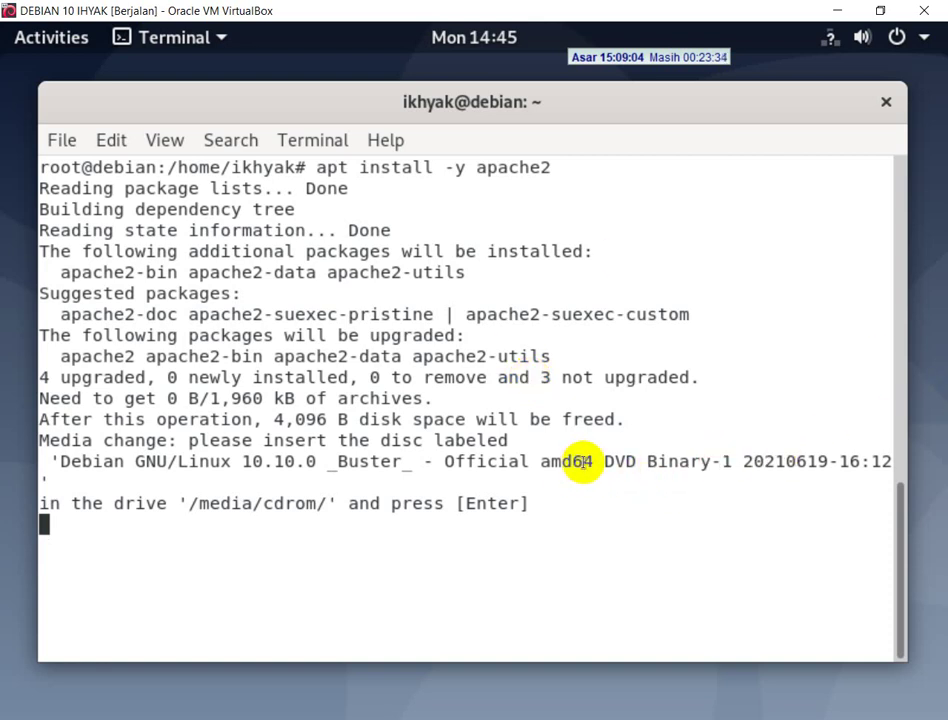
{"action": "left_click_drag", "start_coordinate": [582, 457], "coordinate": [531, 462]}
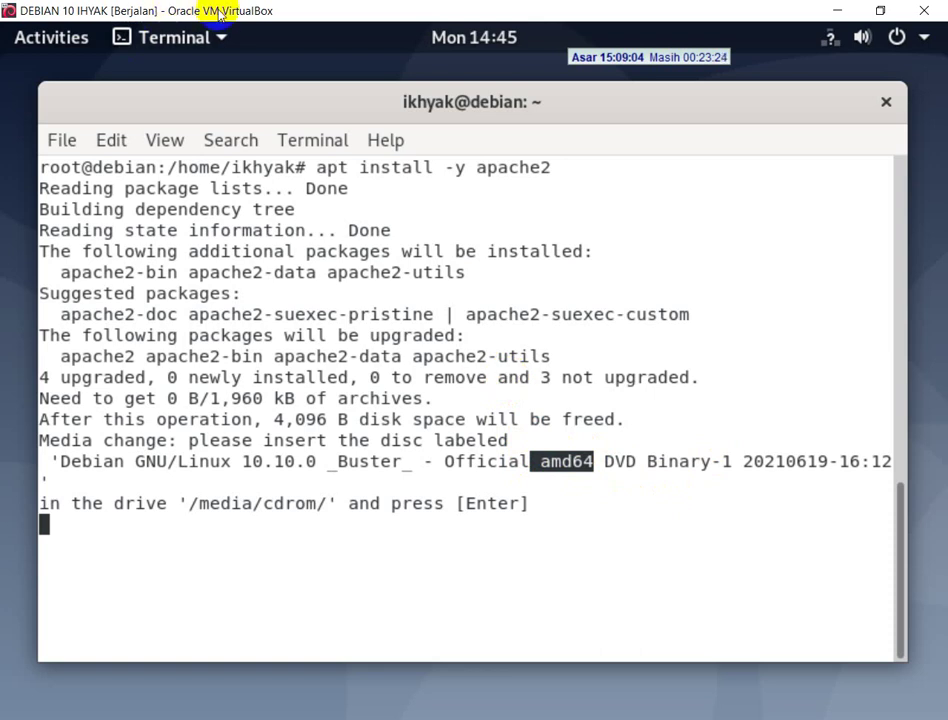
{"action": "key", "text": "Control_R+c"}
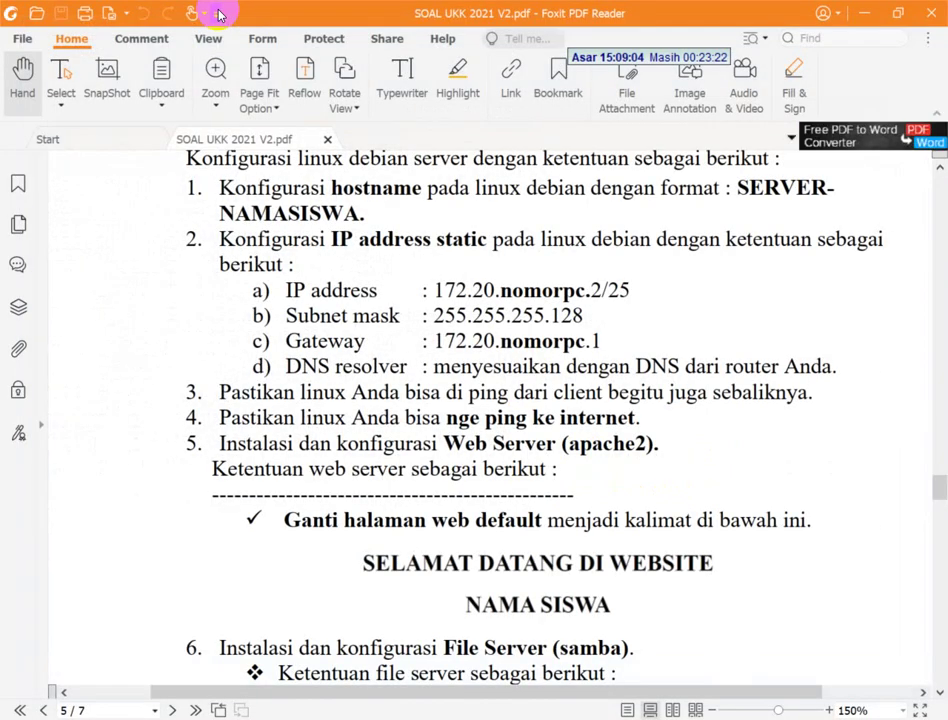
- Force-mount debian-10.10.0-amd64-DVD-1.iso in the VM's optical drive and restore scaled view
{"action": "left_click", "coordinate": [192, 32]}
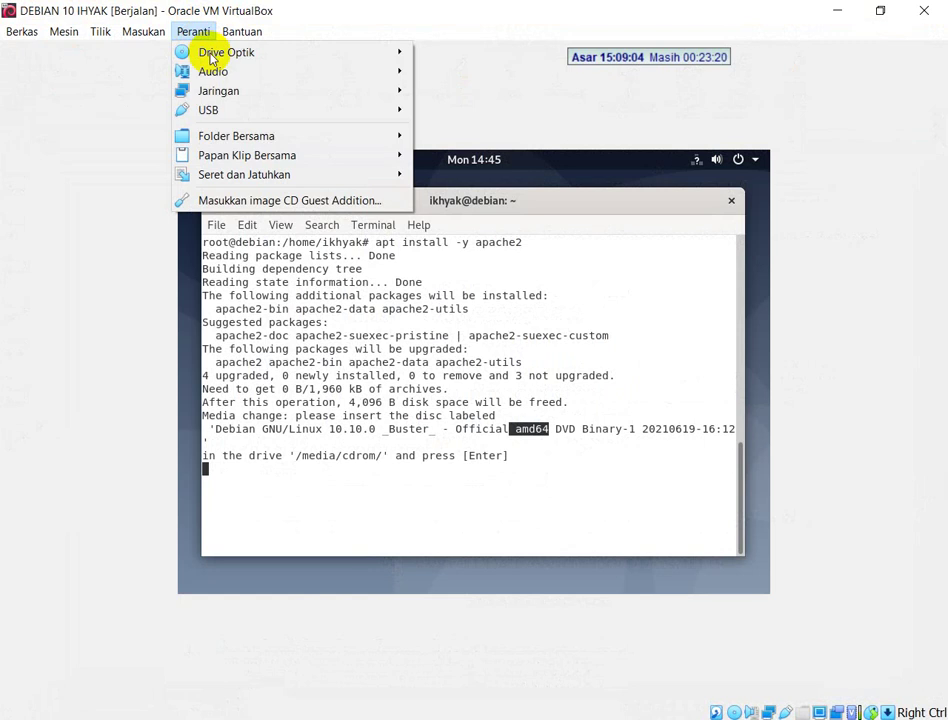
{"action": "mouse_move", "coordinate": [212, 54]}
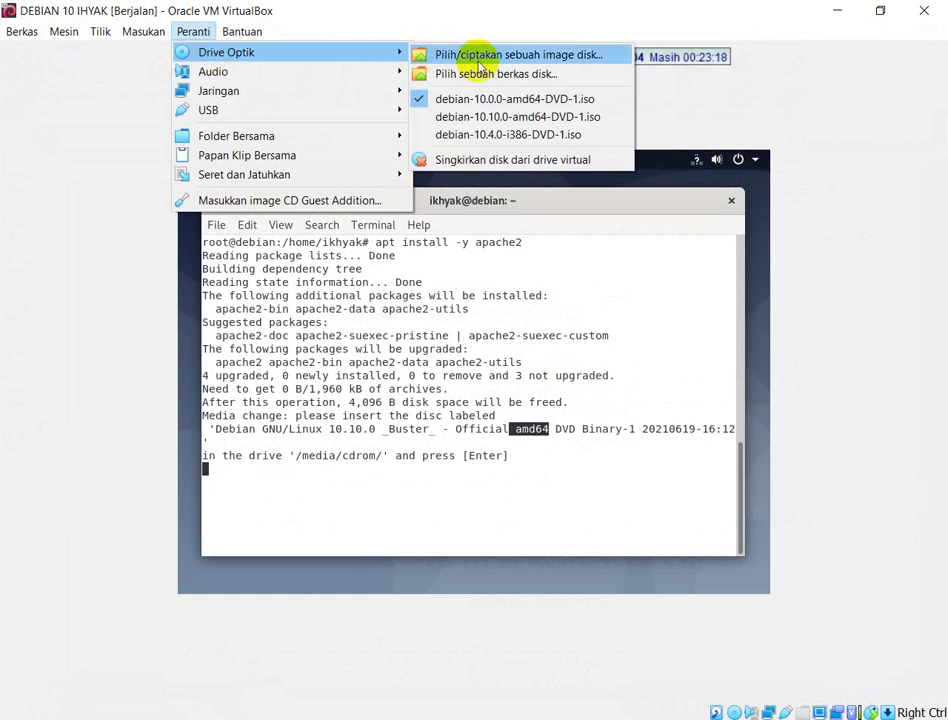
{"action": "left_click", "coordinate": [487, 117]}
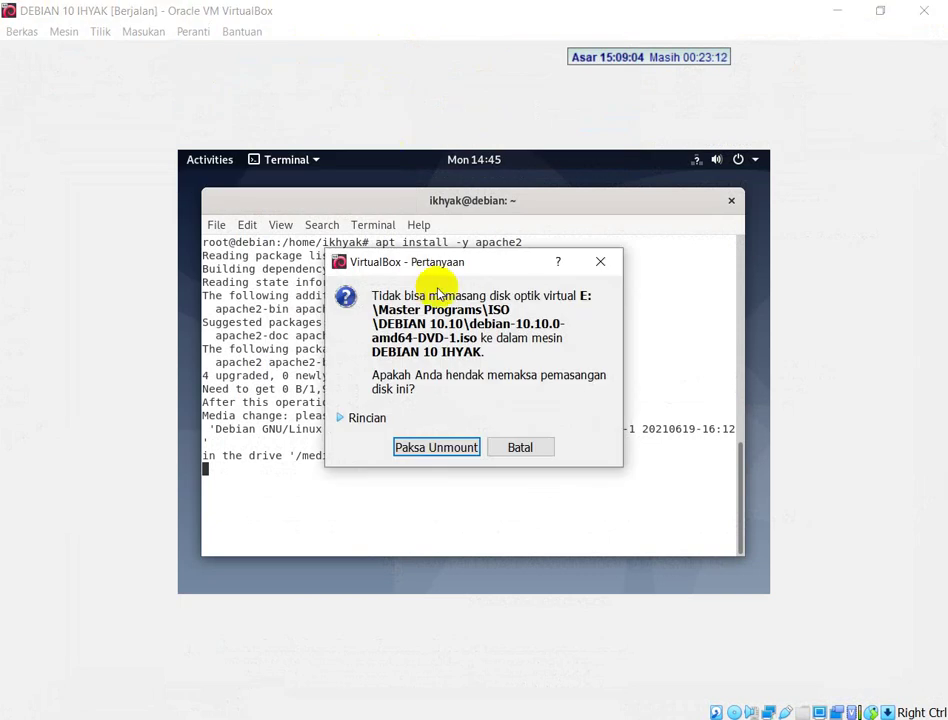
{"action": "left_click", "coordinate": [433, 447]}
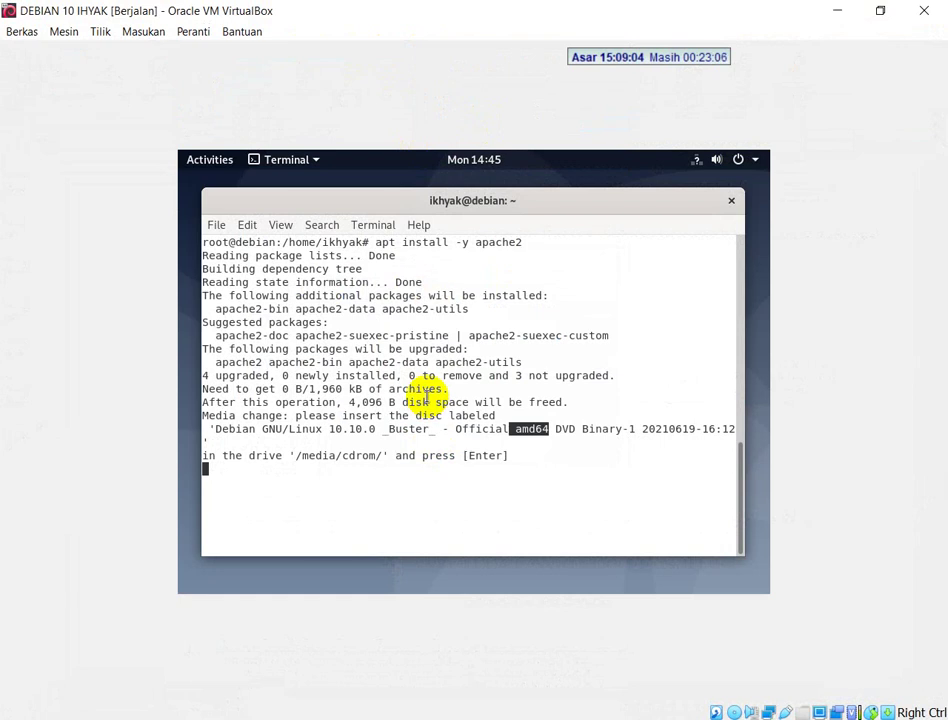
{"action": "key", "text": "Control_R+c"}
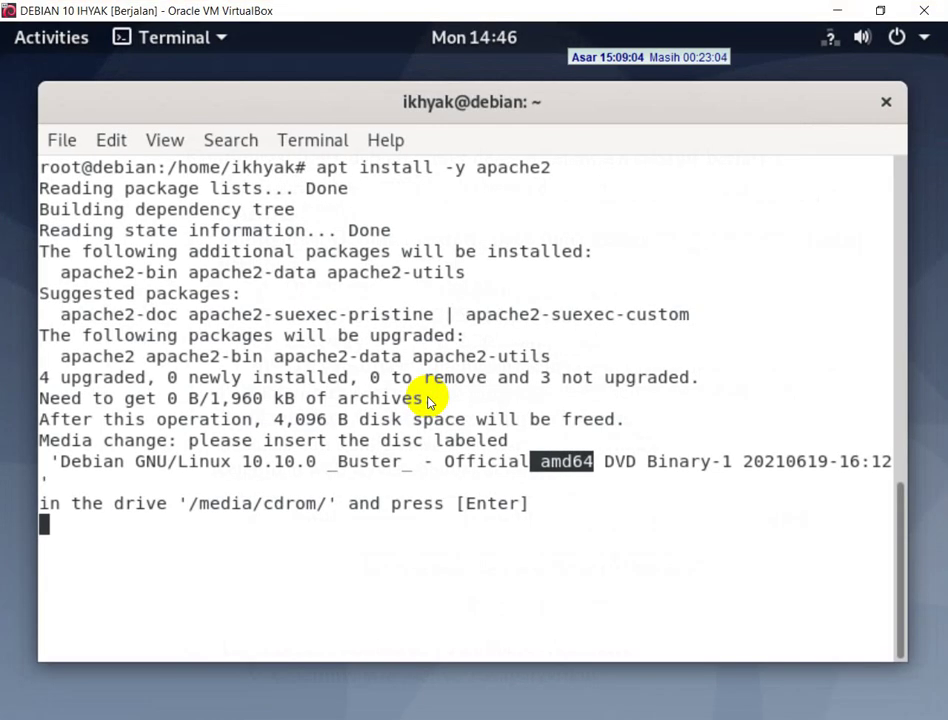
- Confirm the disc prompt so apache2 2.4.38-3+deb10u4 finishes installing, then switch to the PDF
{"action": "left_click", "coordinate": [279, 524]}
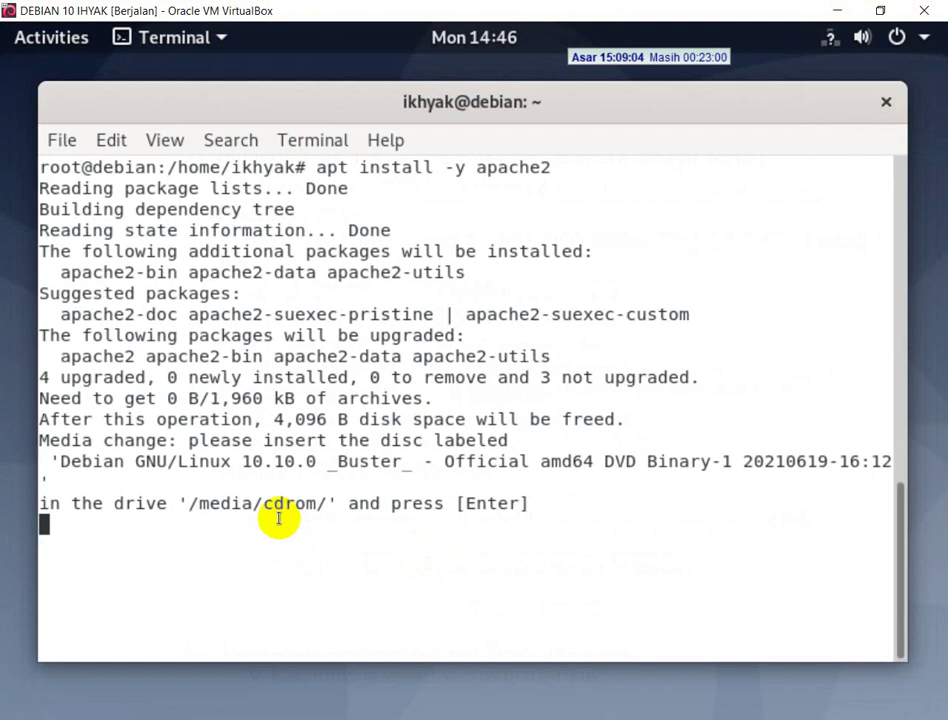
{"action": "key", "text": "Return"}
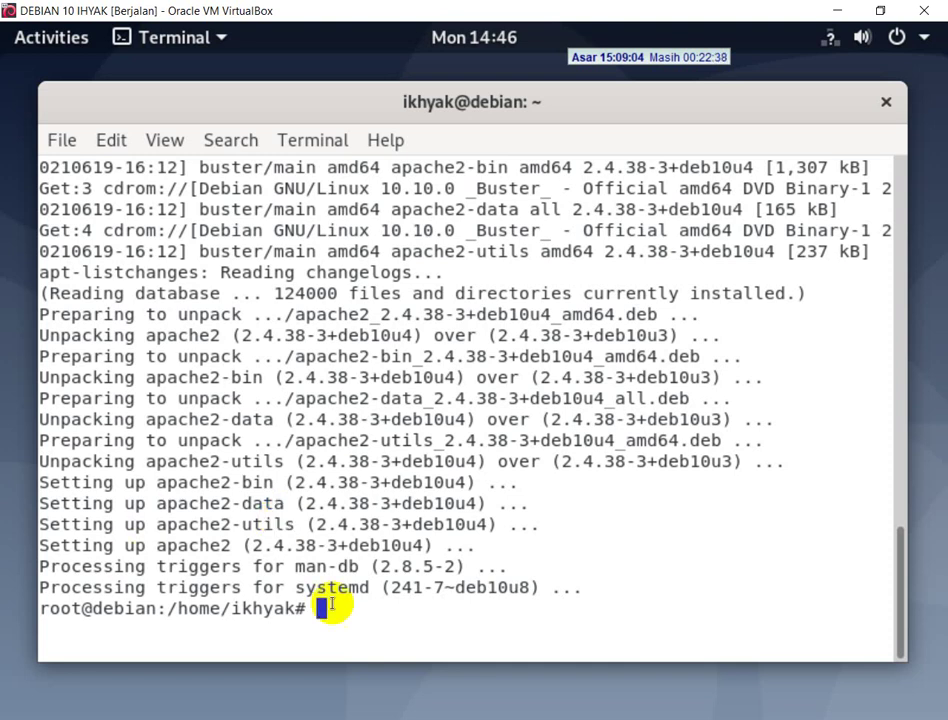
{"action": "key", "text": "alt+Tab"}
{"action": "scroll", "coordinate": [444, 519], "scroll_direction": "down", "scroll_amount": 20}
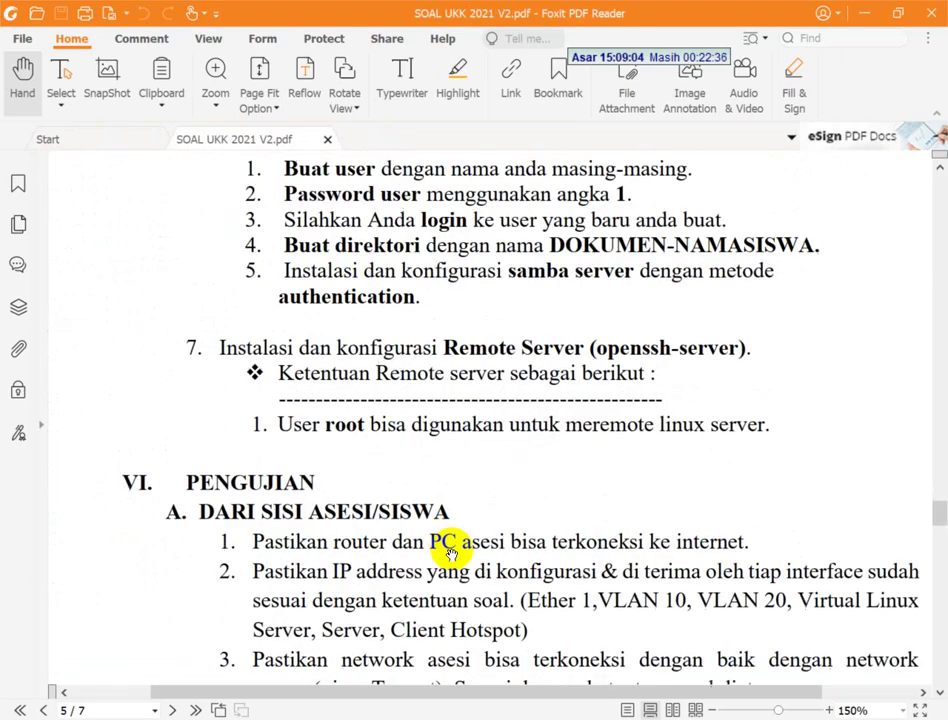
- Scroll through PDF pages 6–7 and back up to section 5, then switch to Chrome
{"action": "scroll", "coordinate": [465, 567], "scroll_direction": "down", "scroll_amount": 20}
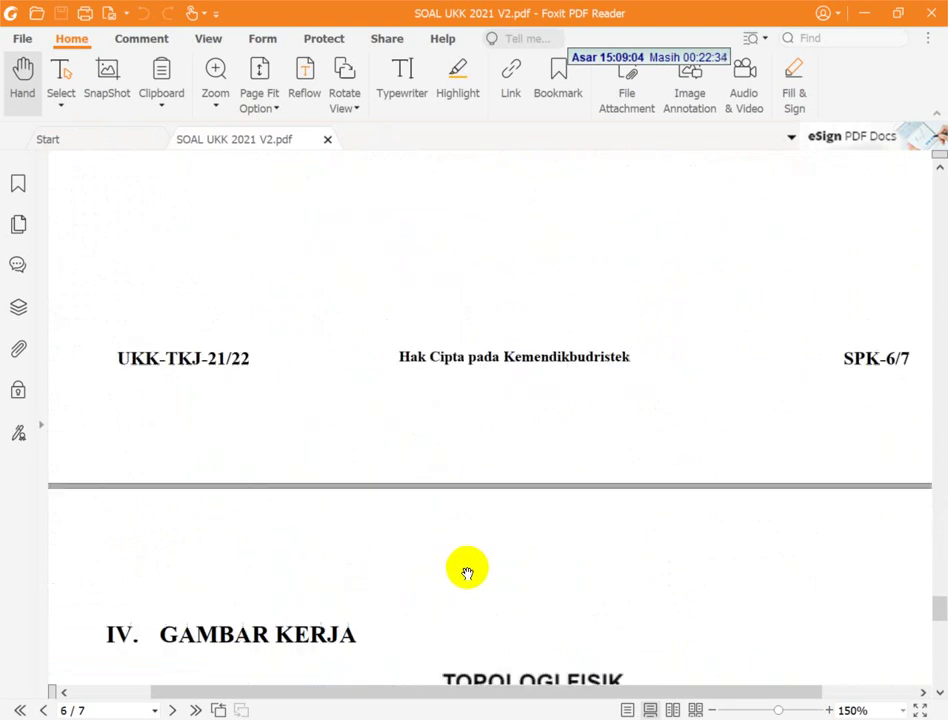
{"action": "scroll", "coordinate": [473, 578], "scroll_direction": "up", "scroll_amount": 1}
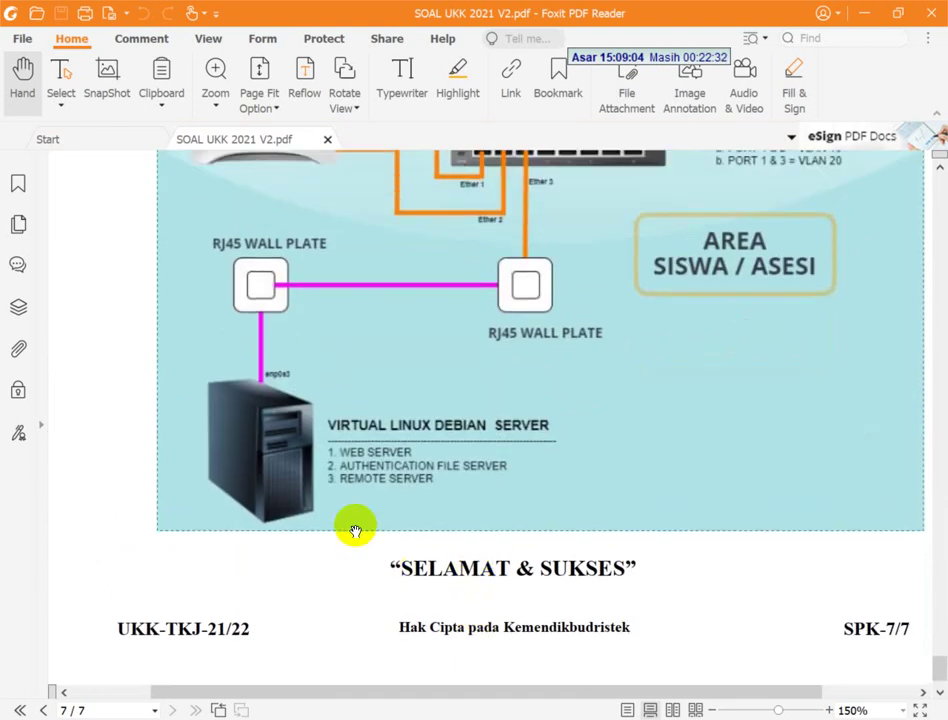
{"action": "scroll", "coordinate": [418, 500], "scroll_direction": "up", "scroll_amount": 1}
{"action": "scroll", "coordinate": [418, 516], "scroll_direction": "up", "scroll_amount": 15}
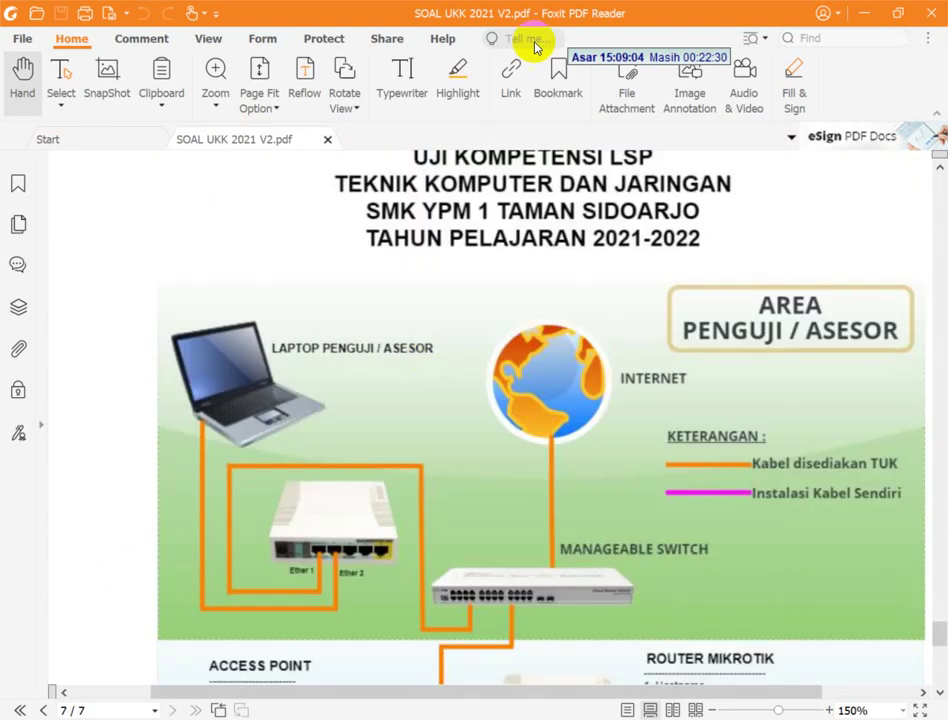
{"action": "scroll", "coordinate": [533, 300], "scroll_direction": "up", "scroll_amount": 10}
{"action": "scroll", "coordinate": [530, 287], "scroll_direction": "up", "scroll_amount": 15}
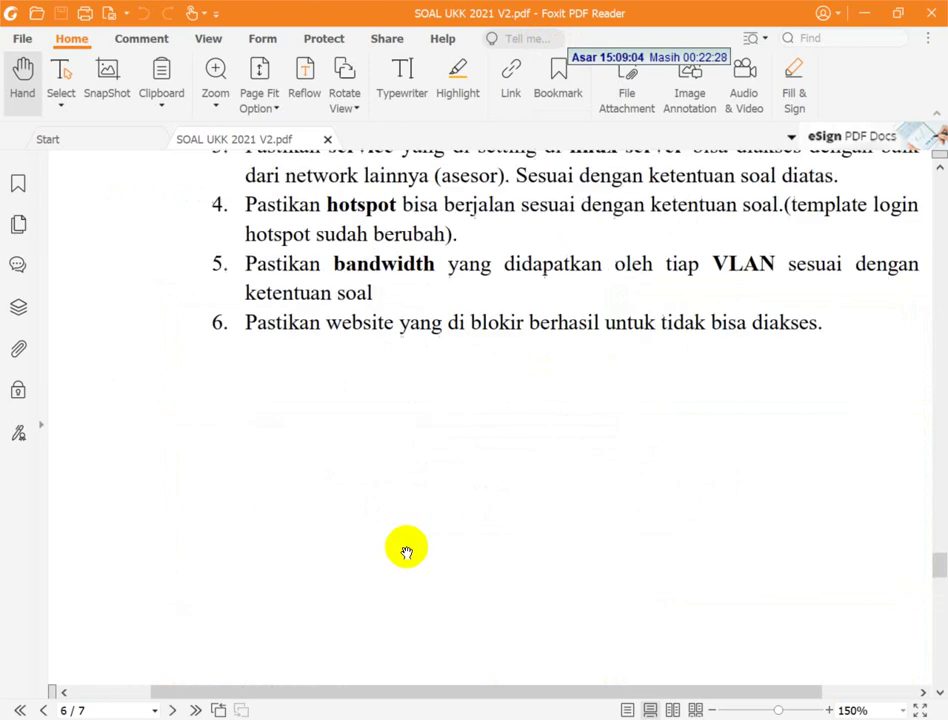
{"action": "scroll", "coordinate": [456, 521], "scroll_direction": "up", "scroll_amount": 3}
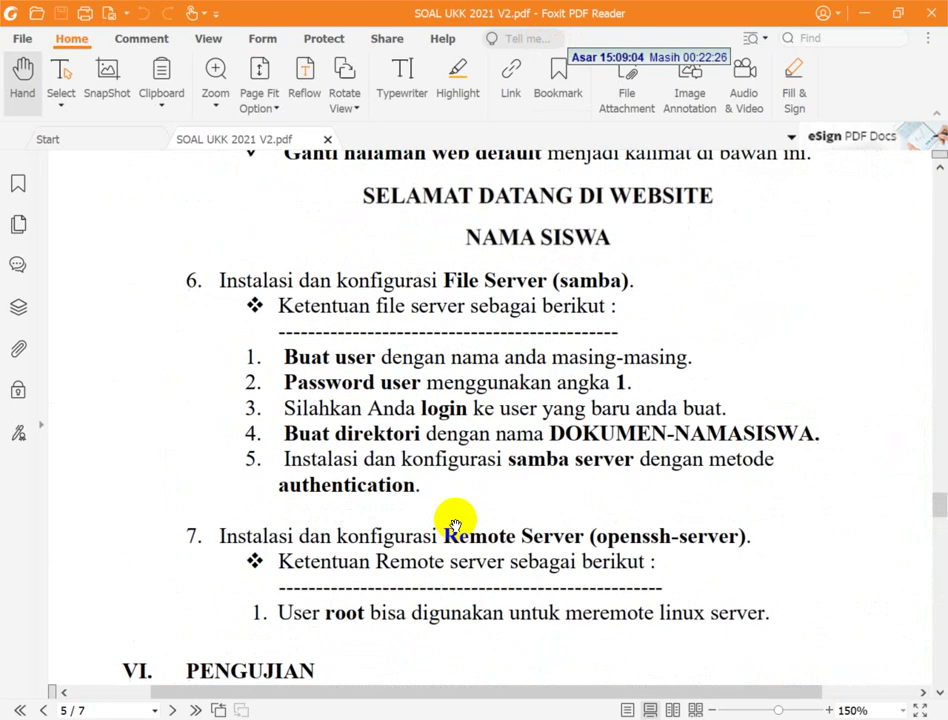
{"action": "scroll", "coordinate": [455, 520], "scroll_direction": "up", "scroll_amount": 5}
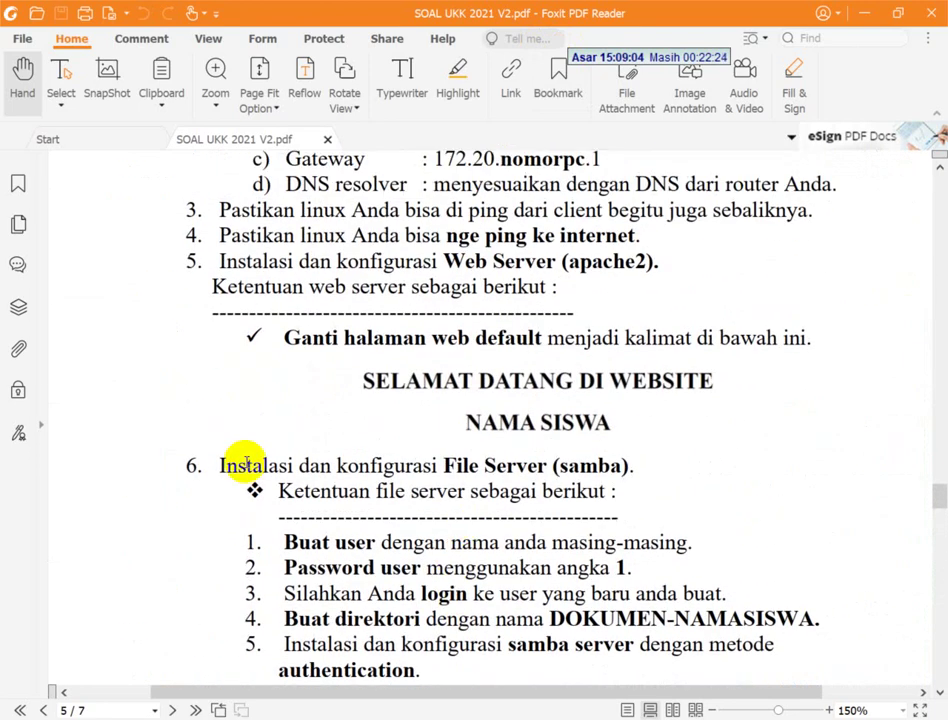
{"action": "key", "text": "alt+Tab"}
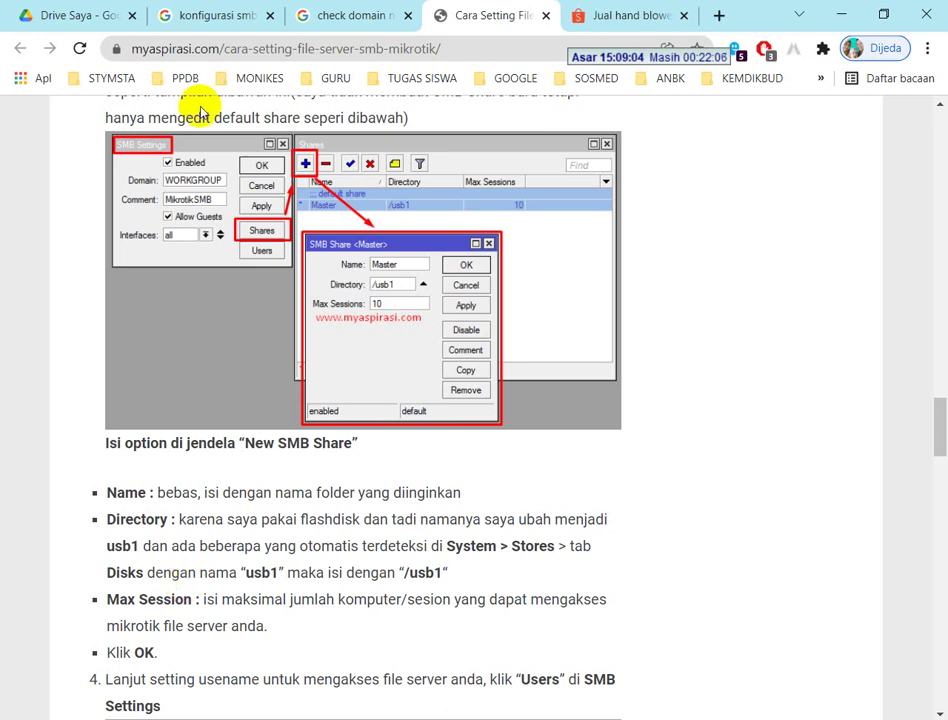
- Load 172.16.50.2 in Chrome, which still shows the old student name-and-class page
{"action": "left_click", "coordinate": [241, 56]}
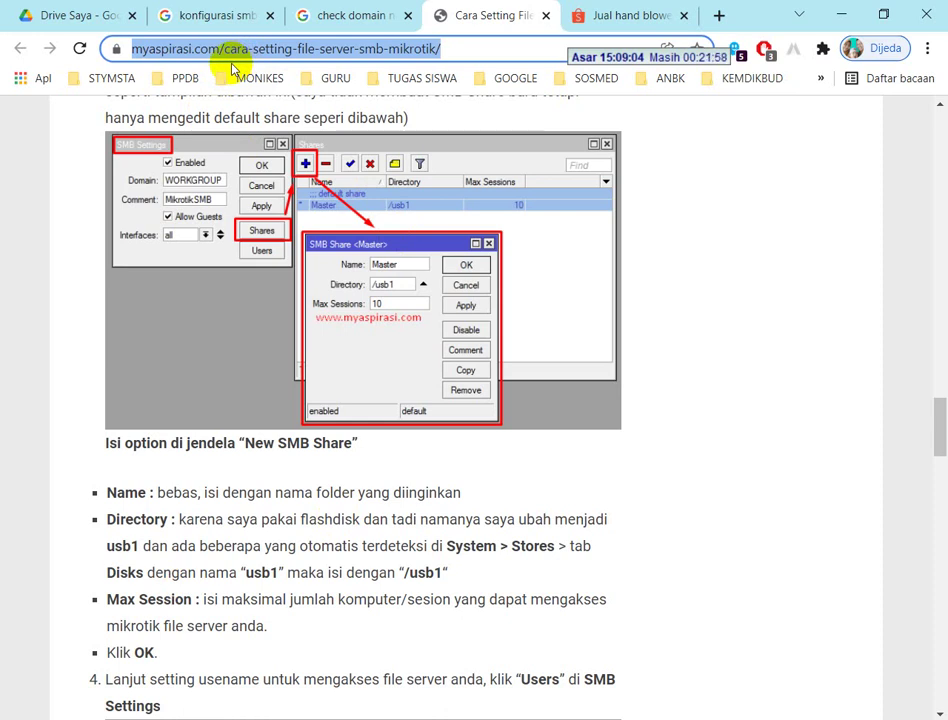
{"action": "type", "text": "172."}
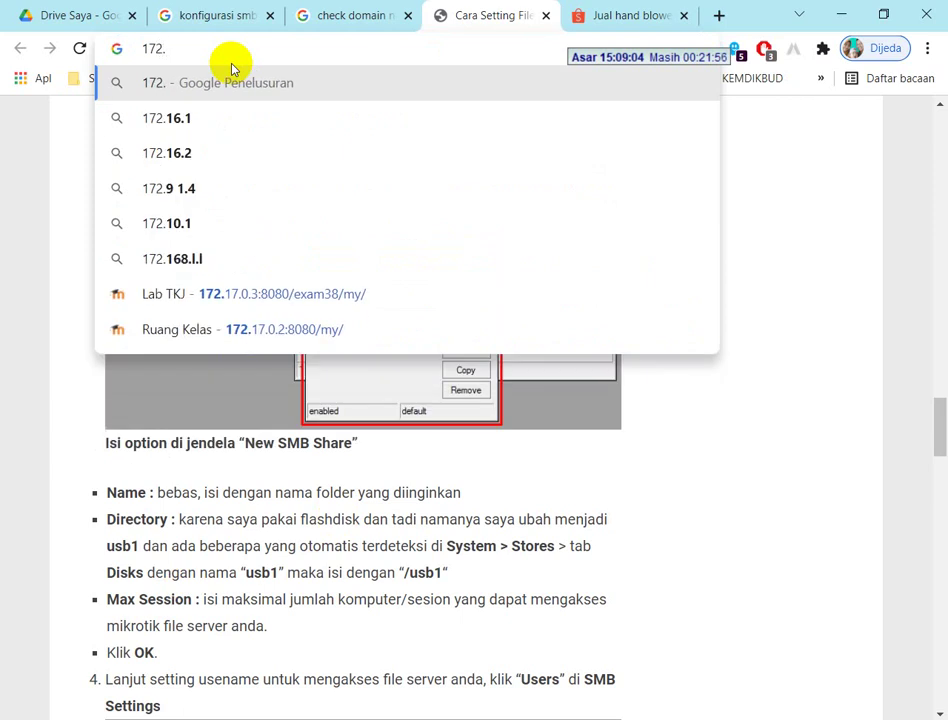
{"action": "type", "text": "15."}
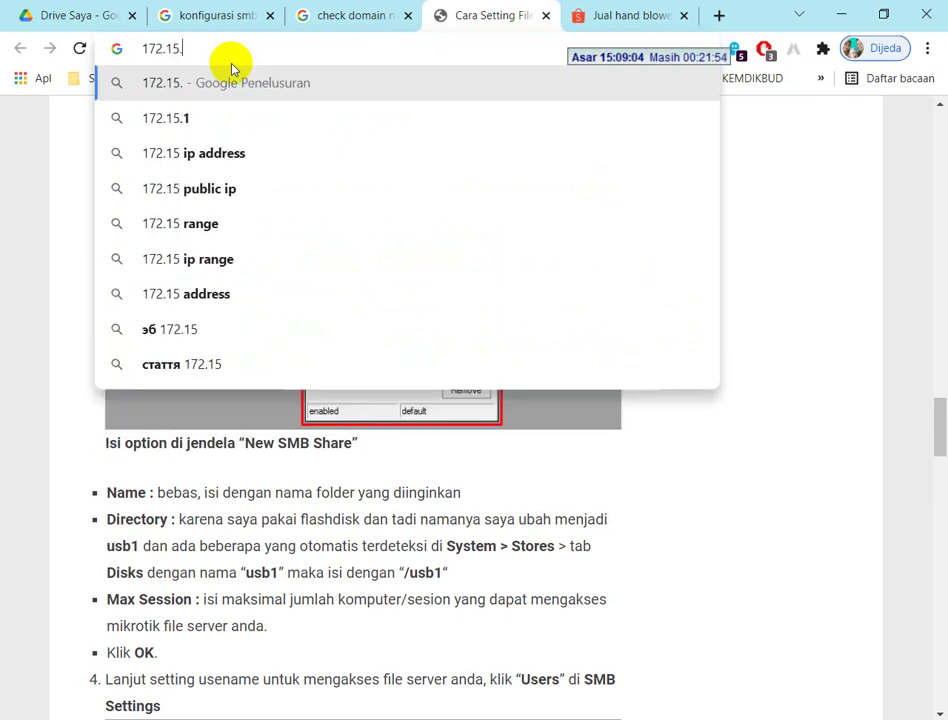
{"action": "key", "text": "BackSpace"}
{"action": "type", "text": "6.50.2"}
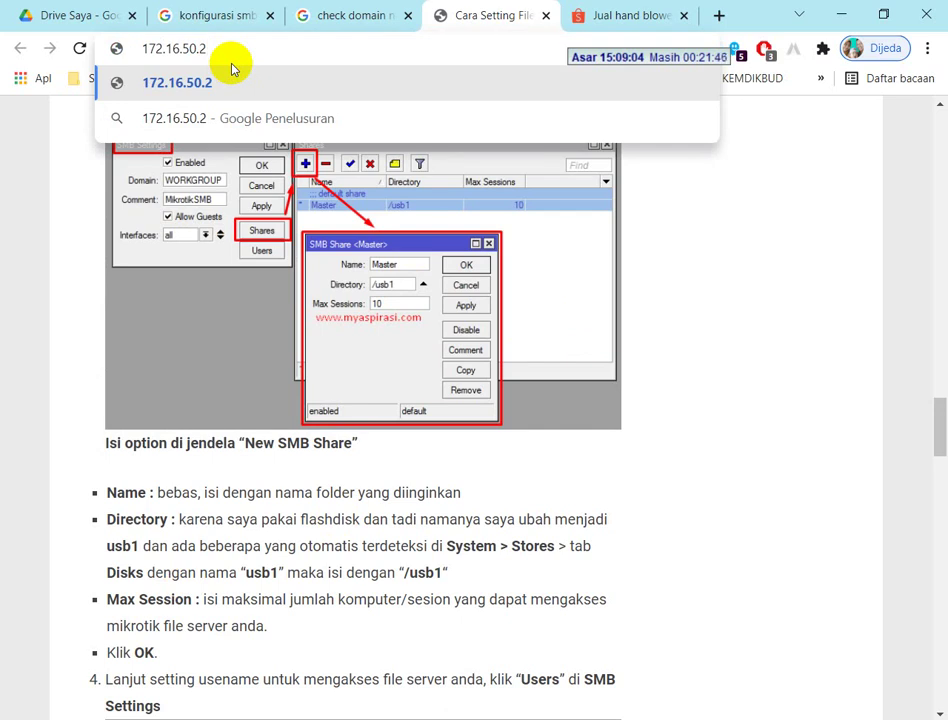
{"action": "key", "text": "Return"}
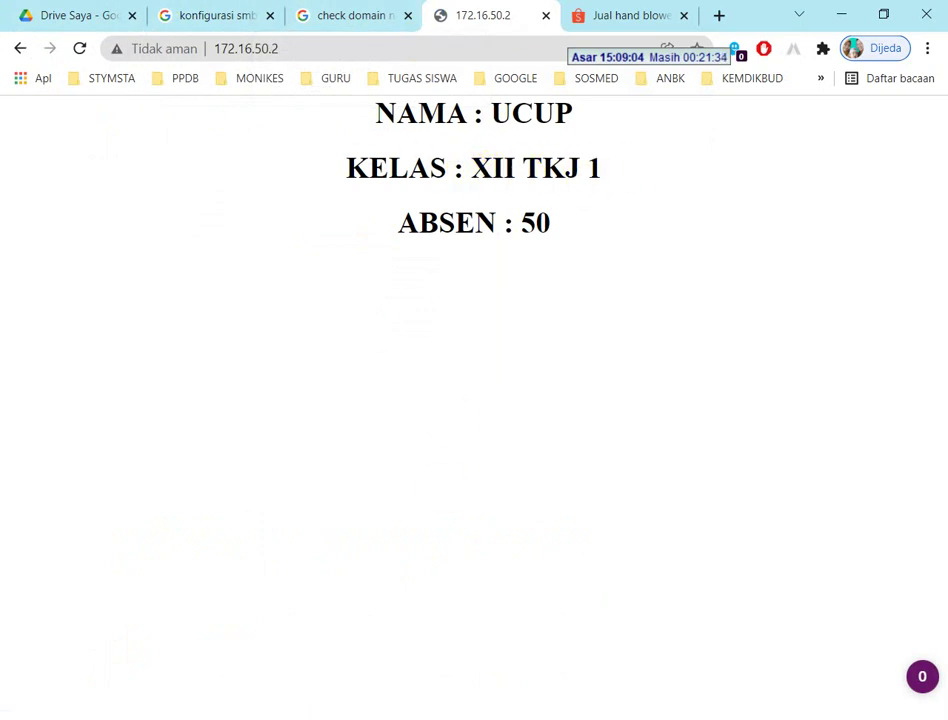
{"action": "key", "text": "alt+Tab"}
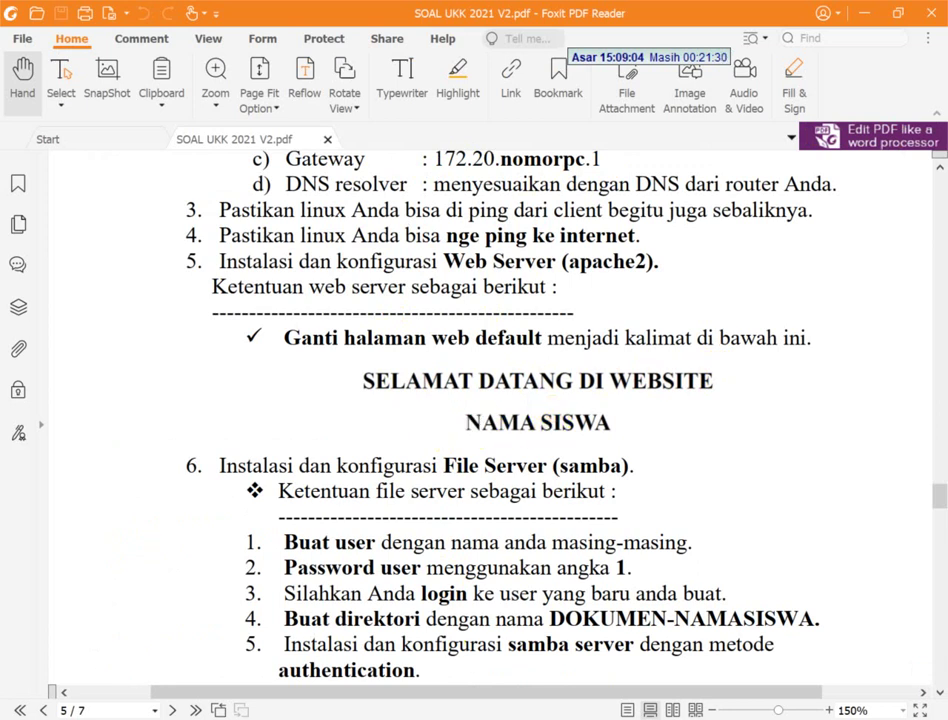
- In the Debian terminal, change into the web root /var/www/html
{"action": "key", "text": "alt+Tab"}
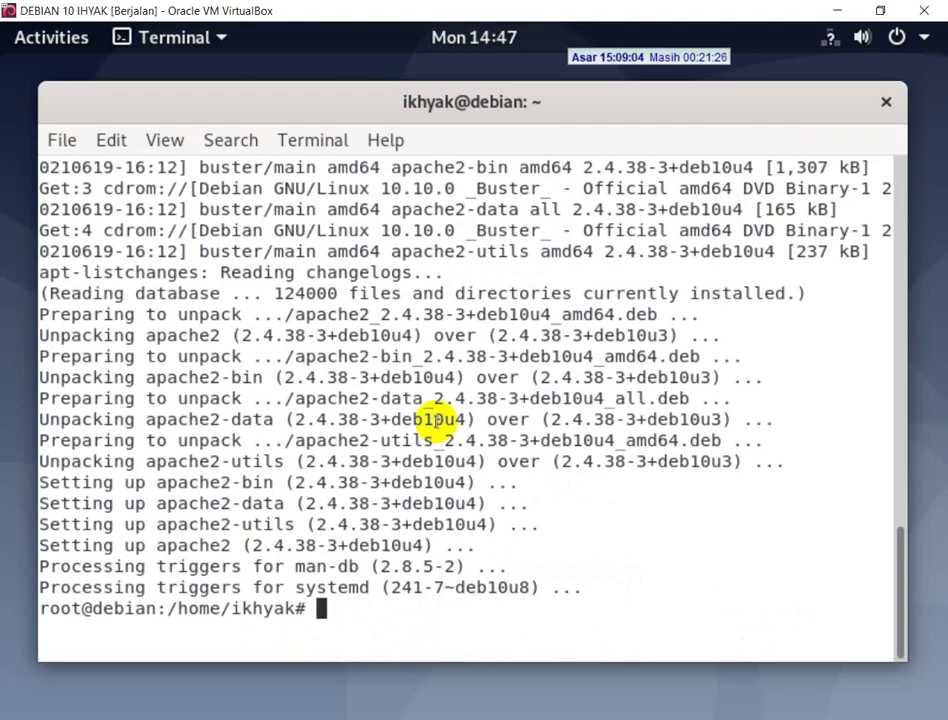
{"action": "type", "text": "cd /"}
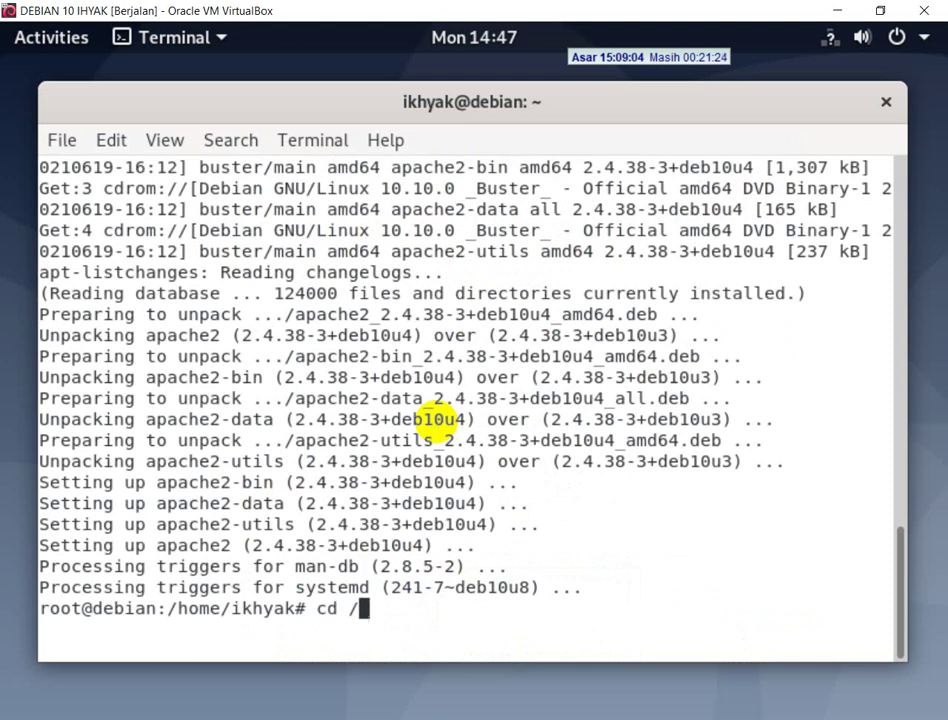
{"action": "type", "text": "var/www/h"}
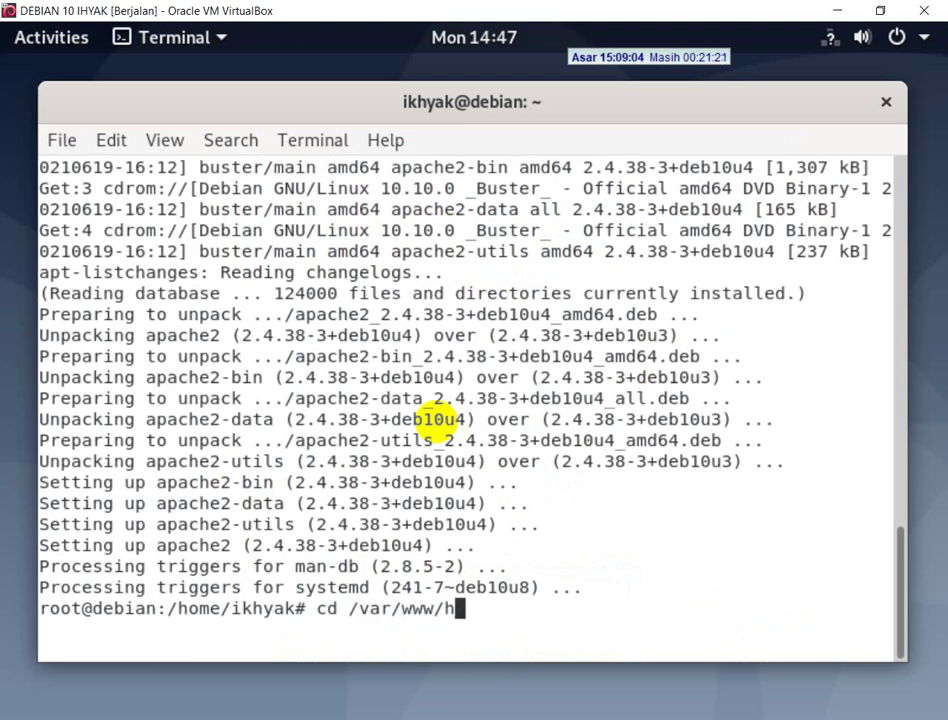
{"action": "key", "text": "Tab"}
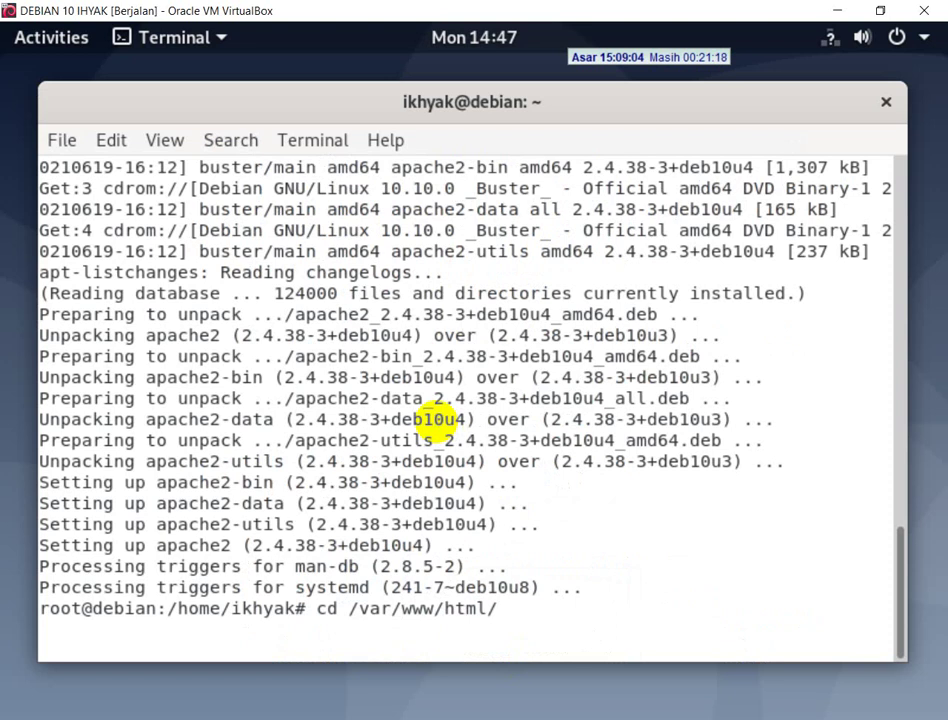
{"action": "key", "text": "Return"}
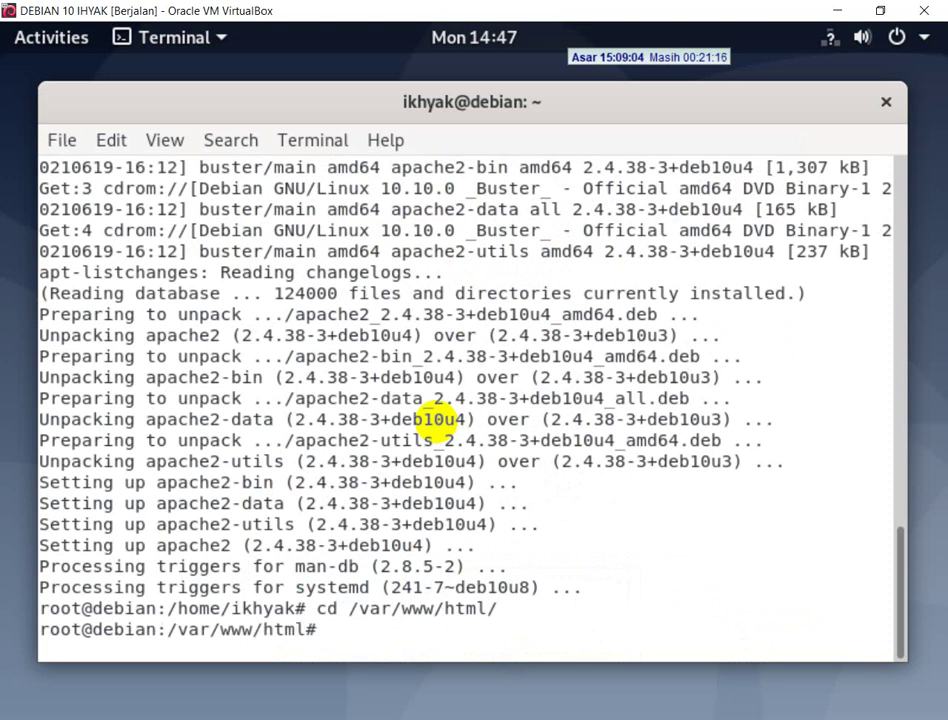
- Maximize and clear the terminal, then list the folder: only a 119-byte index.html
{"action": "double_click", "coordinate": [705, 97]}
{"action": "type", "text": "clear"}
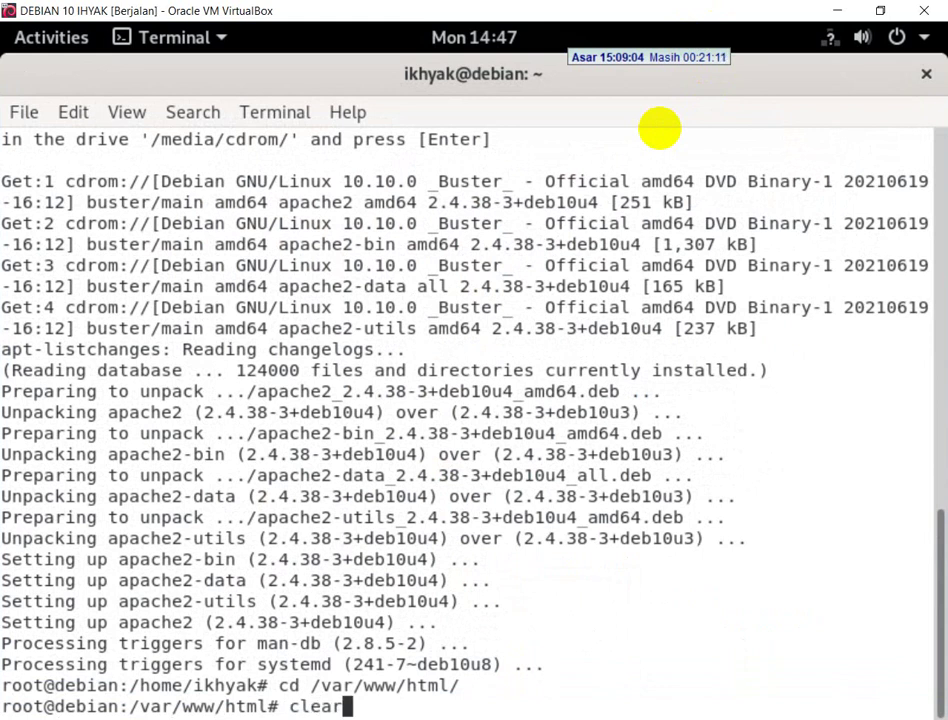
{"action": "key", "text": "Return"}
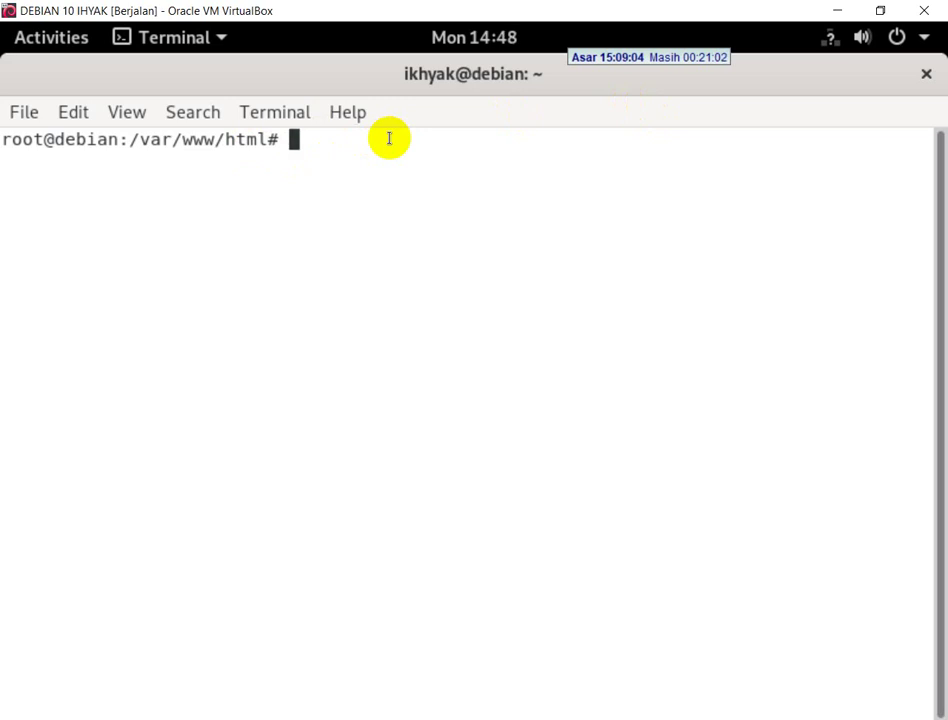
{"action": "type", "text": "ls -l"}
{"action": "key", "text": "Return"}
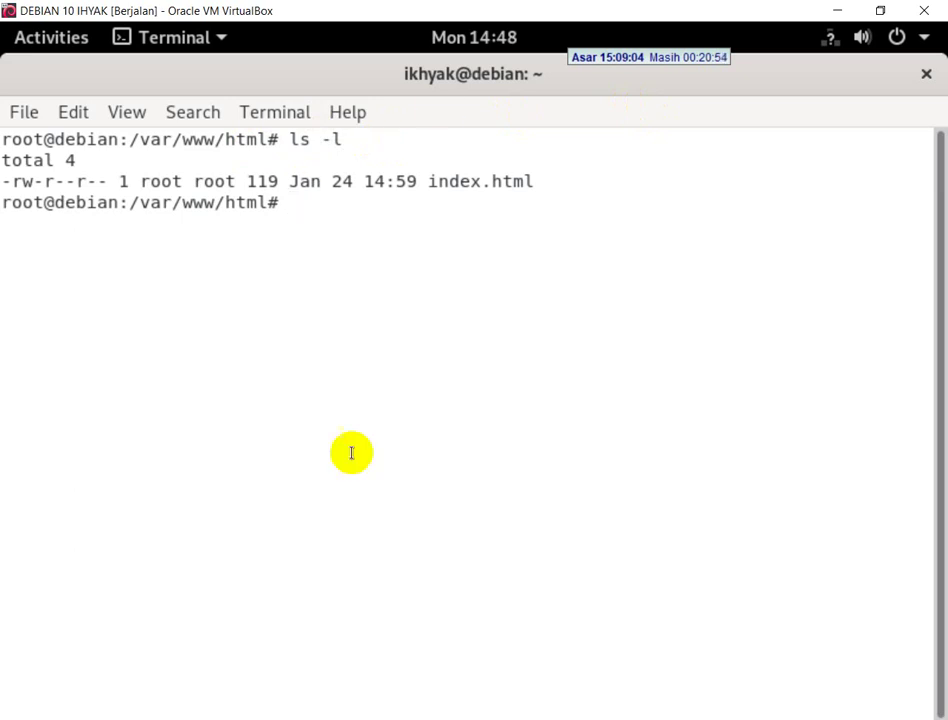
{"action": "mouse_move", "coordinate": [181, 719]}
{"action": "key", "text": "alt+Tab"}
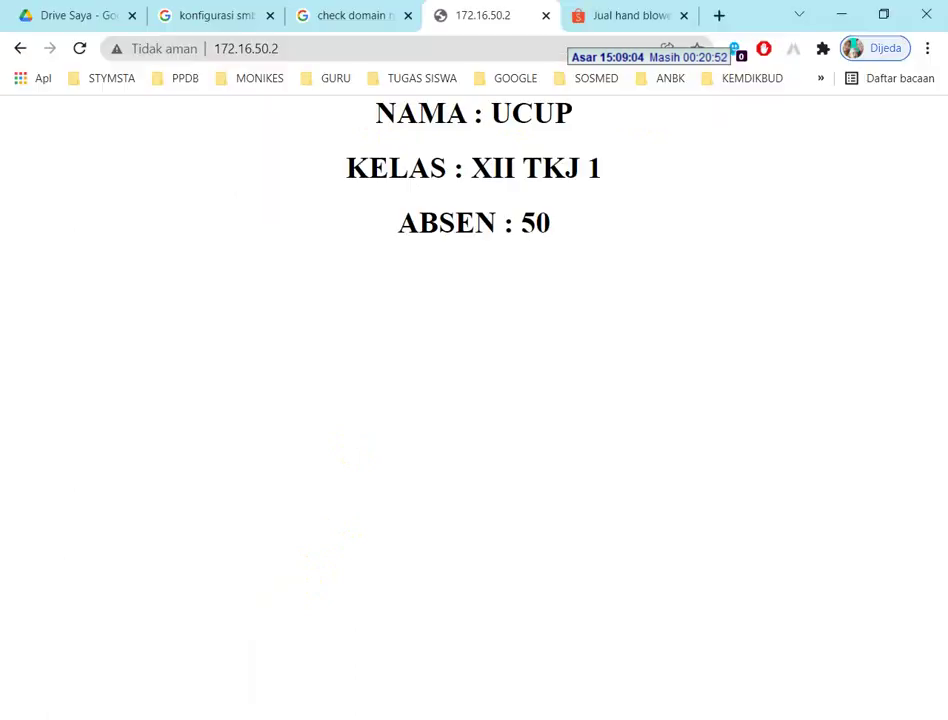
- Image-search 'it work apache' and preview the Install Apache in Ubuntu 18.04 result
{"action": "left_click", "coordinate": [597, 14]}
{"action": "left_click", "coordinate": [353, 55]}
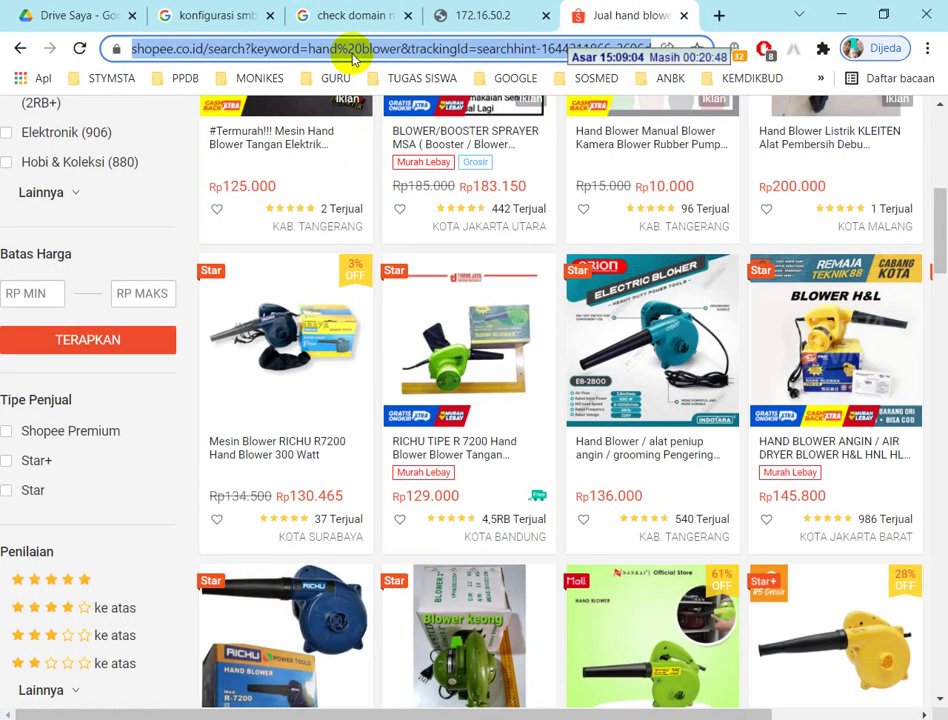
{"action": "type", "text": "i"}
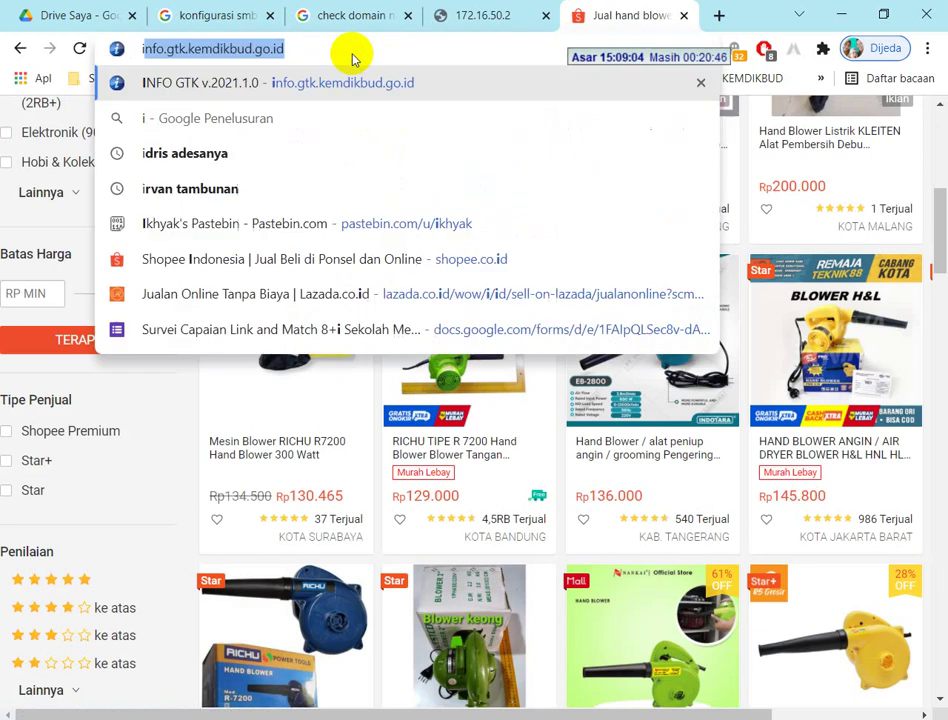
{"action": "type", "text": "t work apache"}
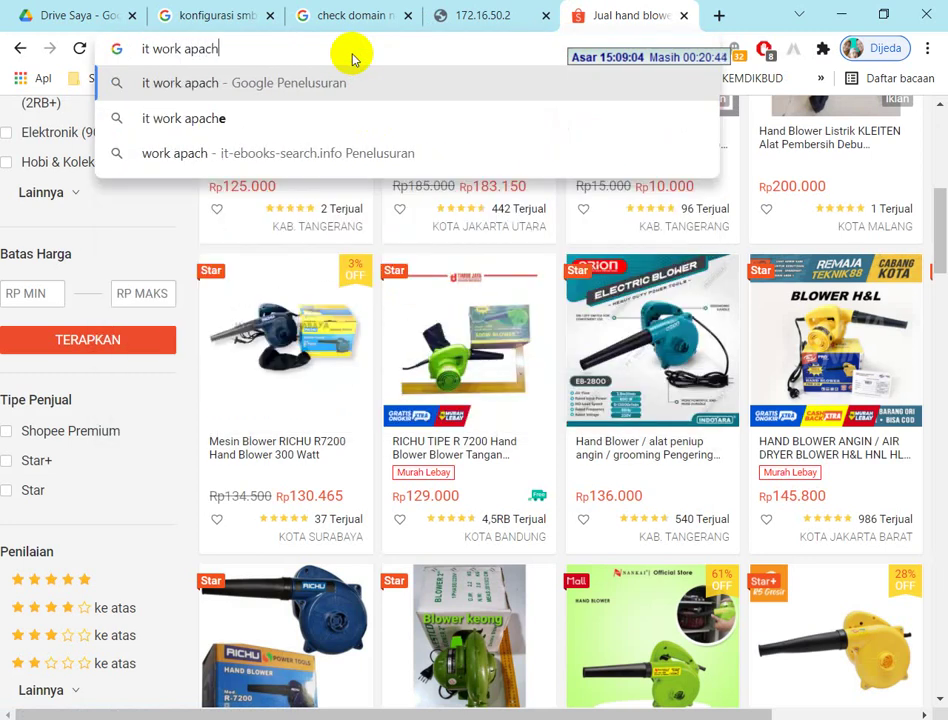
{"action": "key", "text": "Return"}
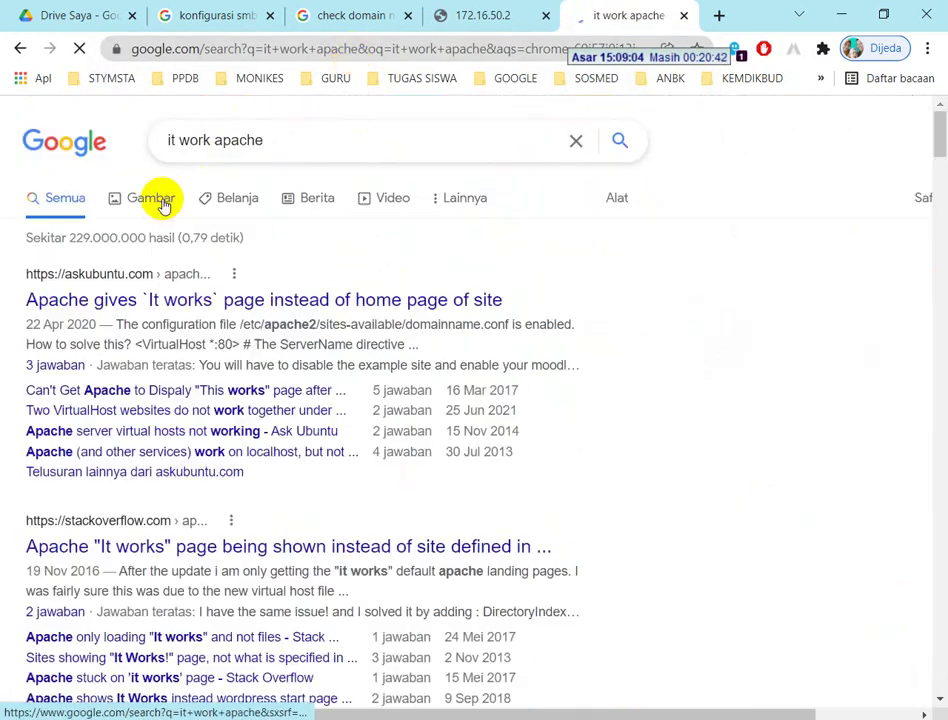
{"action": "left_click", "coordinate": [163, 201]}
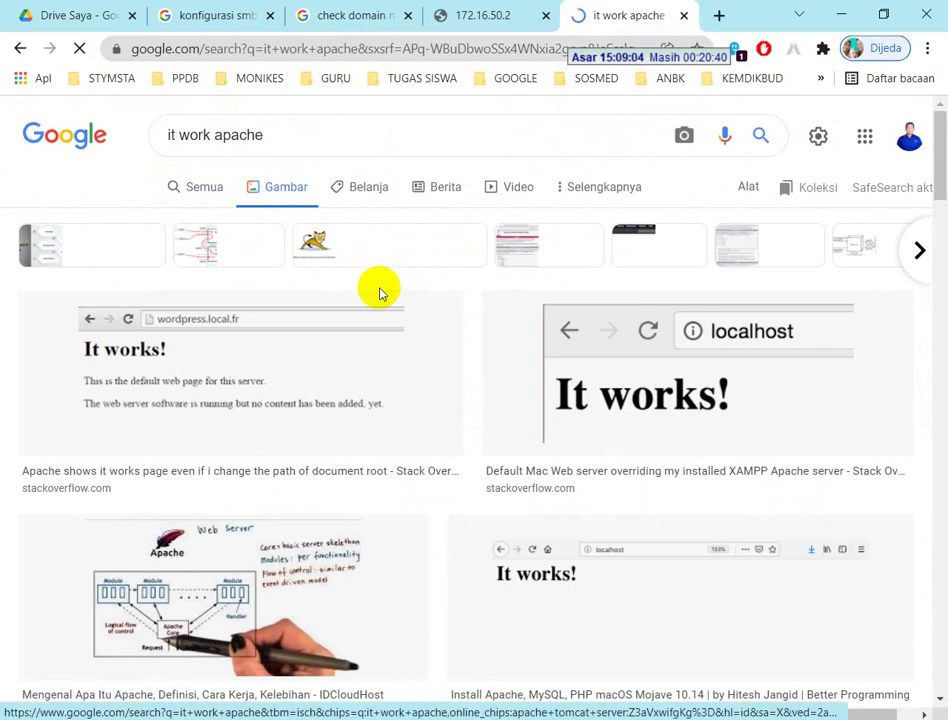
{"action": "scroll", "coordinate": [379, 288], "scroll_direction": "down", "scroll_amount": 7}
{"action": "left_click", "coordinate": [420, 330]}
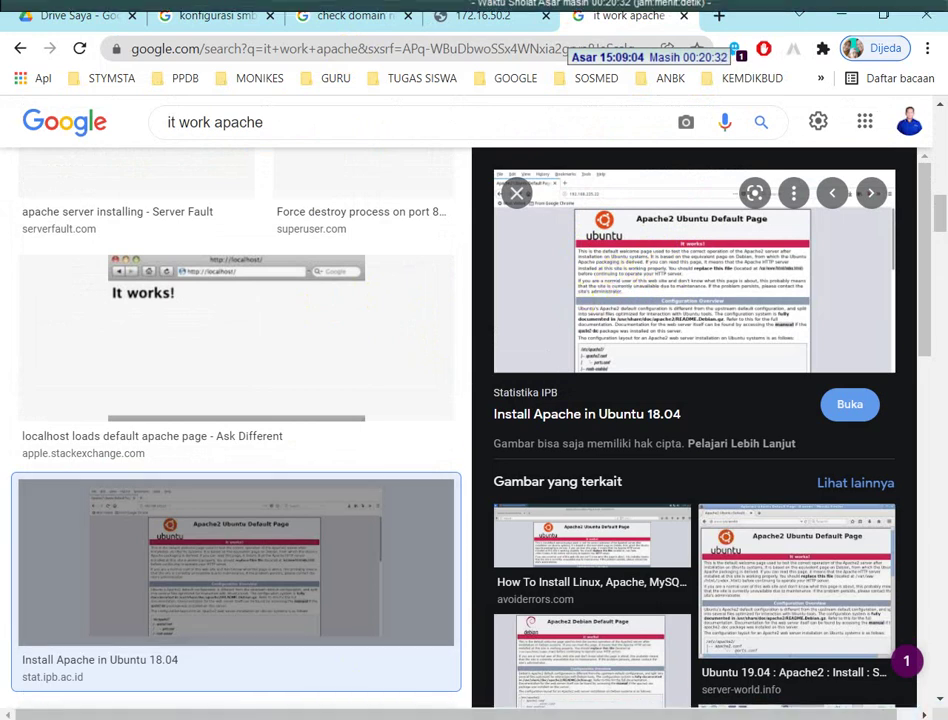
{"action": "key", "text": "alt+Tab"}
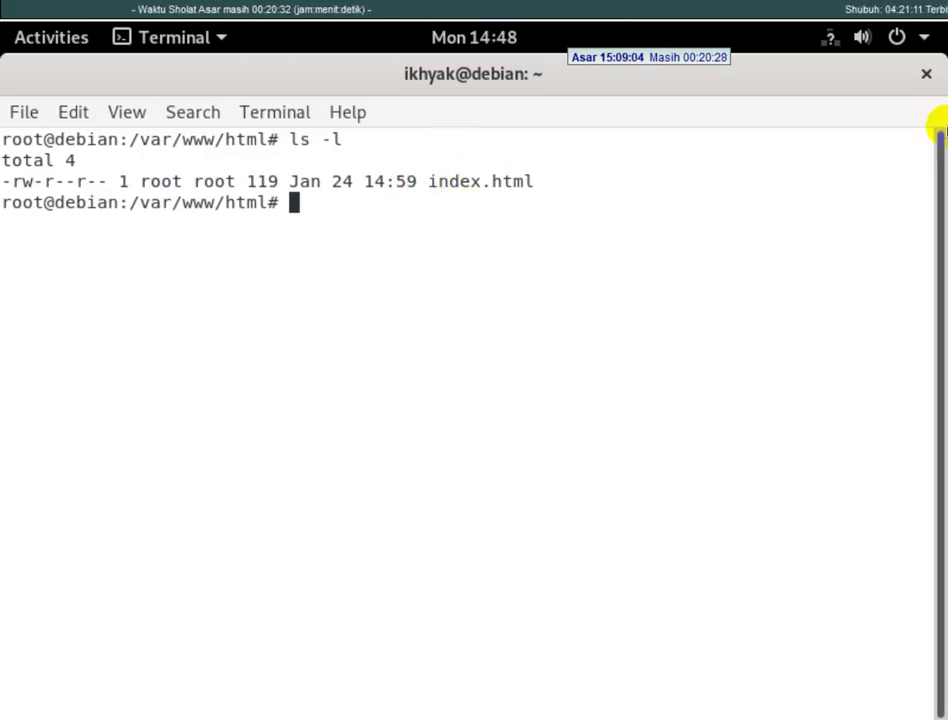
- Delete the old index.html with rm, then bring Chrome to the front
{"action": "type", "text": "rm i"}
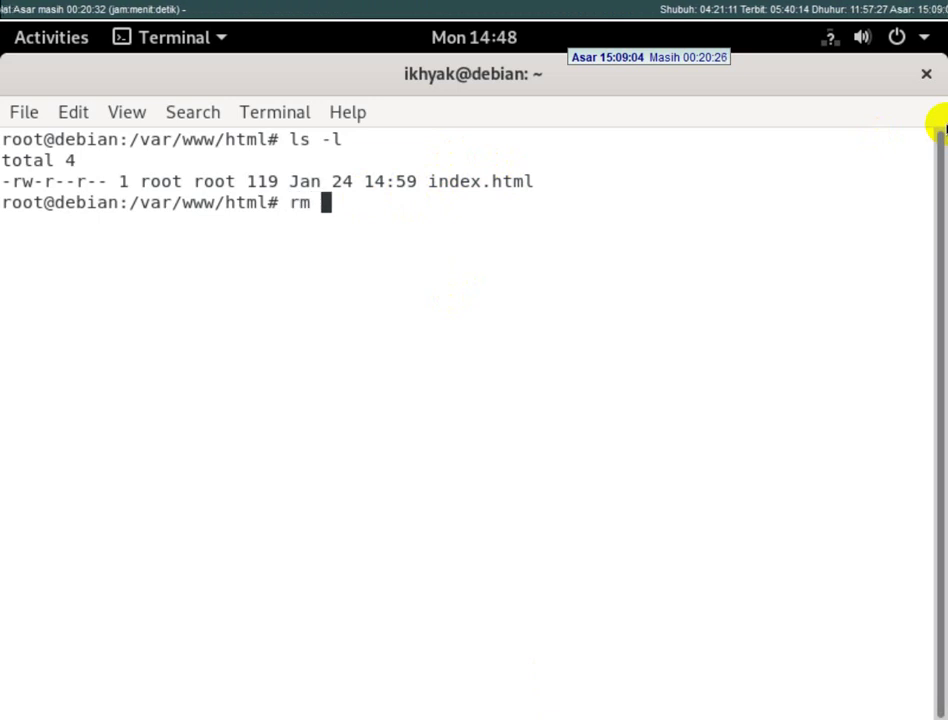
{"action": "key", "text": "Tab"}
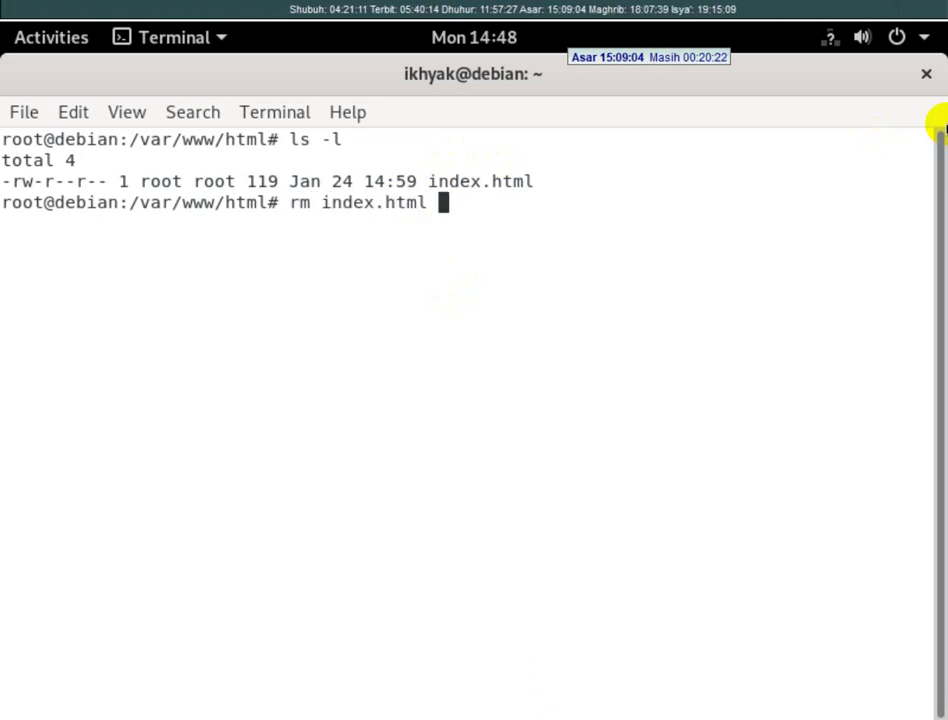
{"action": "key", "text": "Return"}
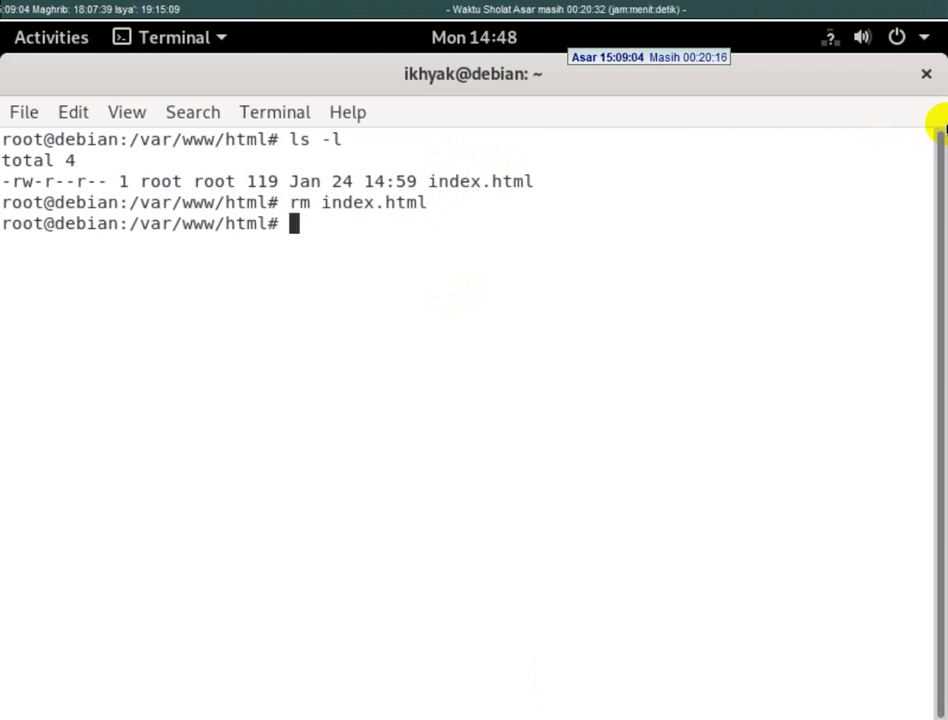
{"action": "key", "text": "alt+Tab"}
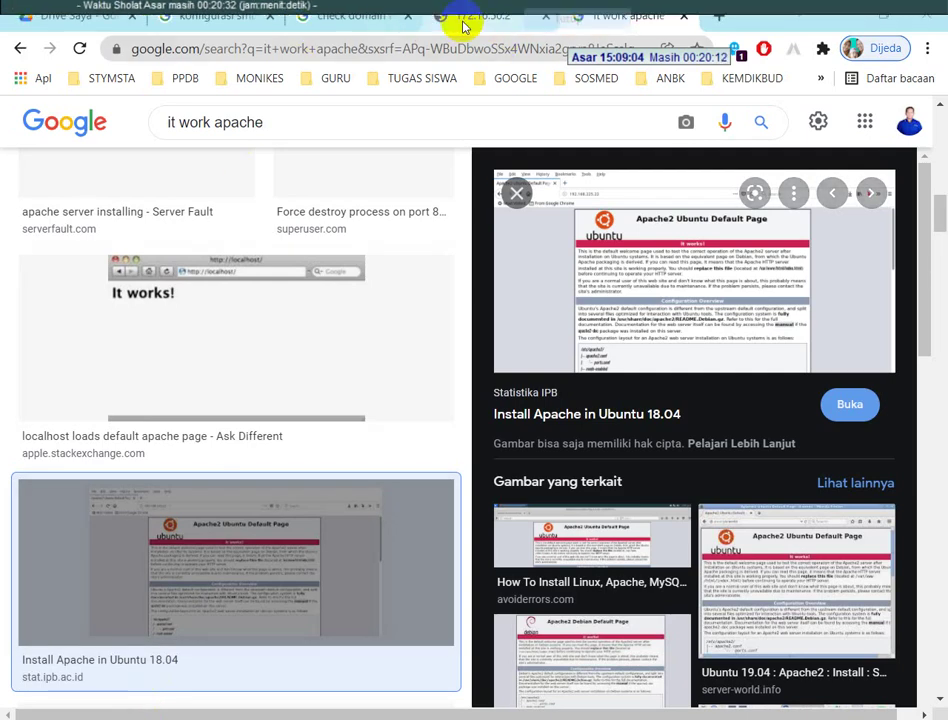
- Reload 172.16.50.2 in Chrome to confirm the empty 'Index of /' listing, then return to Debian
{"action": "left_click", "coordinate": [461, 22]}
{"action": "left_click", "coordinate": [79, 48]}
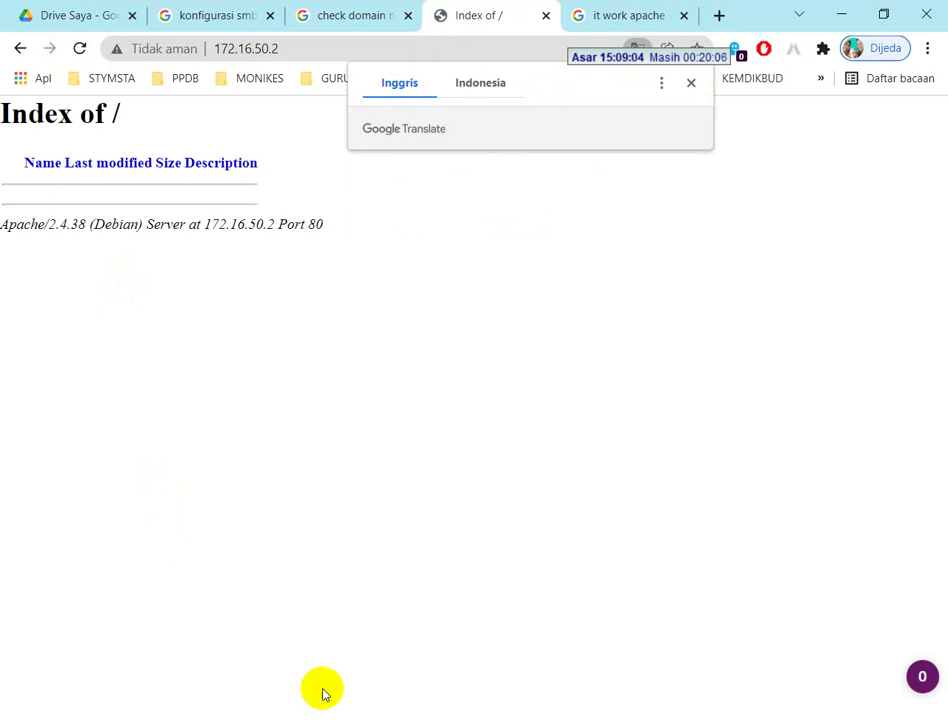
{"action": "key", "text": "alt+Tab"}
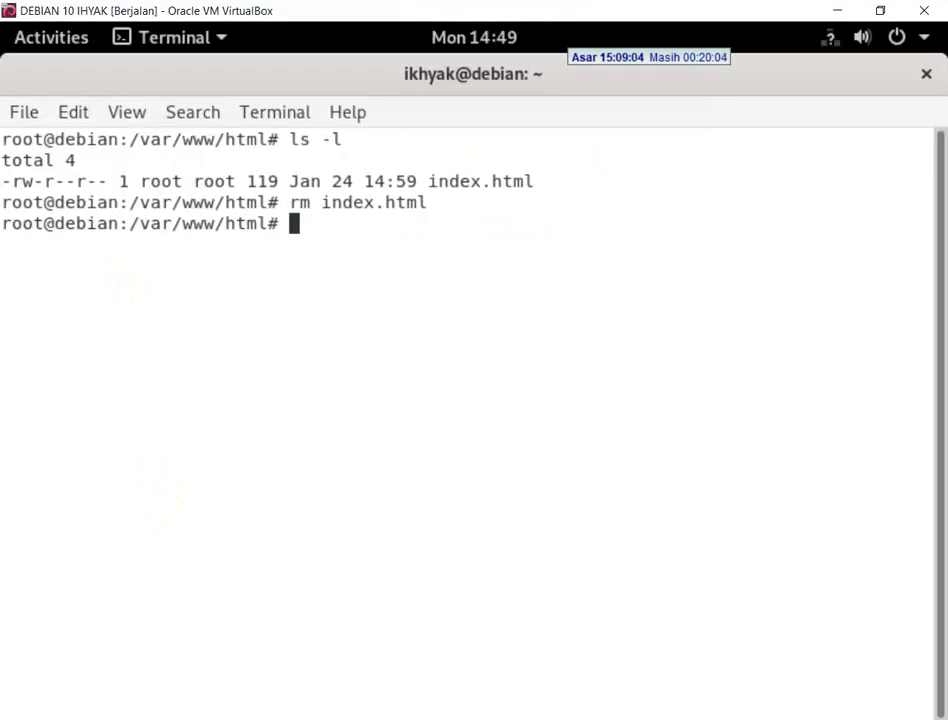
- Open a new index.html in nano, checking the exam task PDF for the required content
{"action": "type", "text": "nano "}
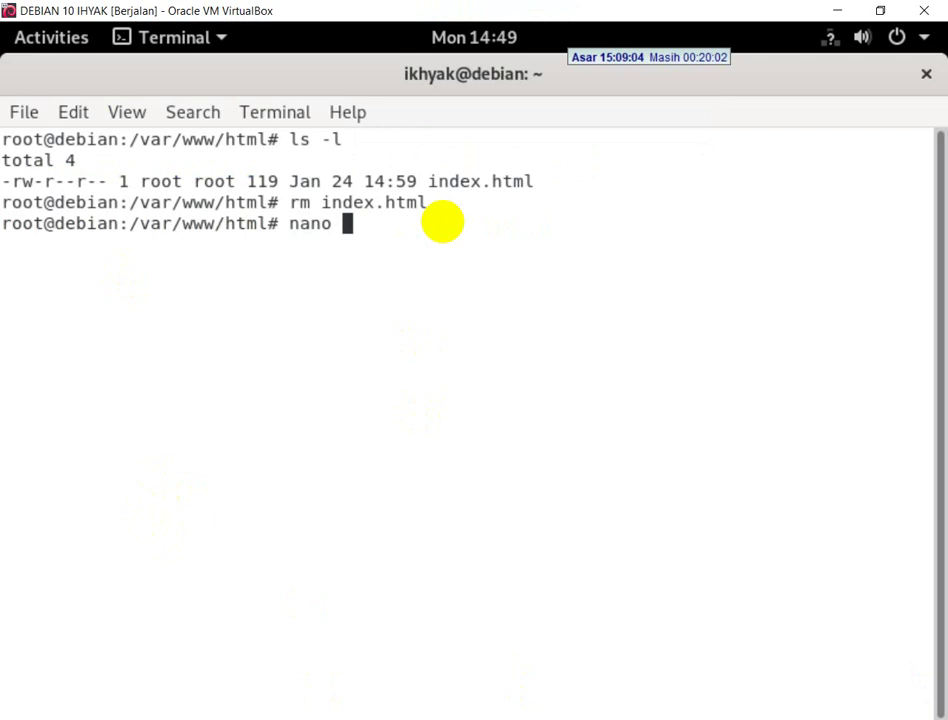
{"action": "type", "text": "ine"}
{"action": "type", "text": "de"}
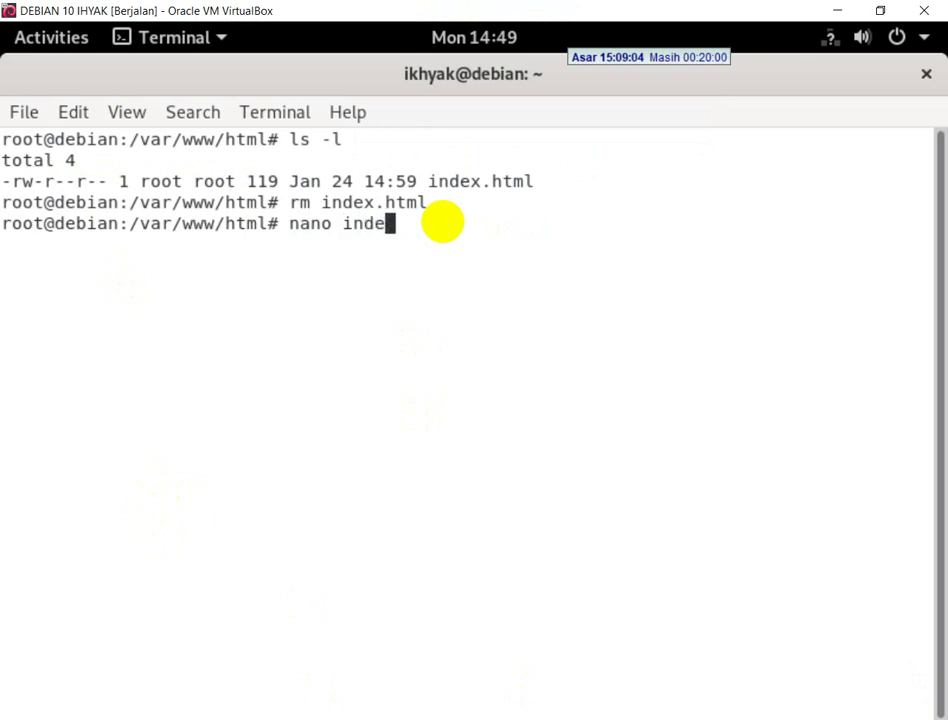
{"action": "type", "text": "x.html"}
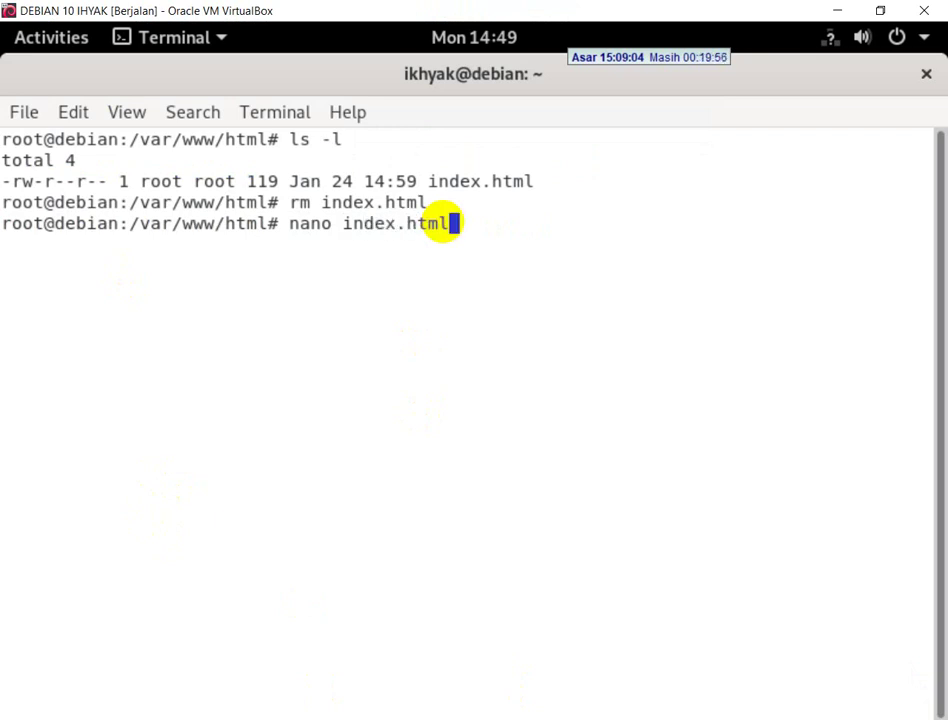
{"action": "key", "text": "Return"}
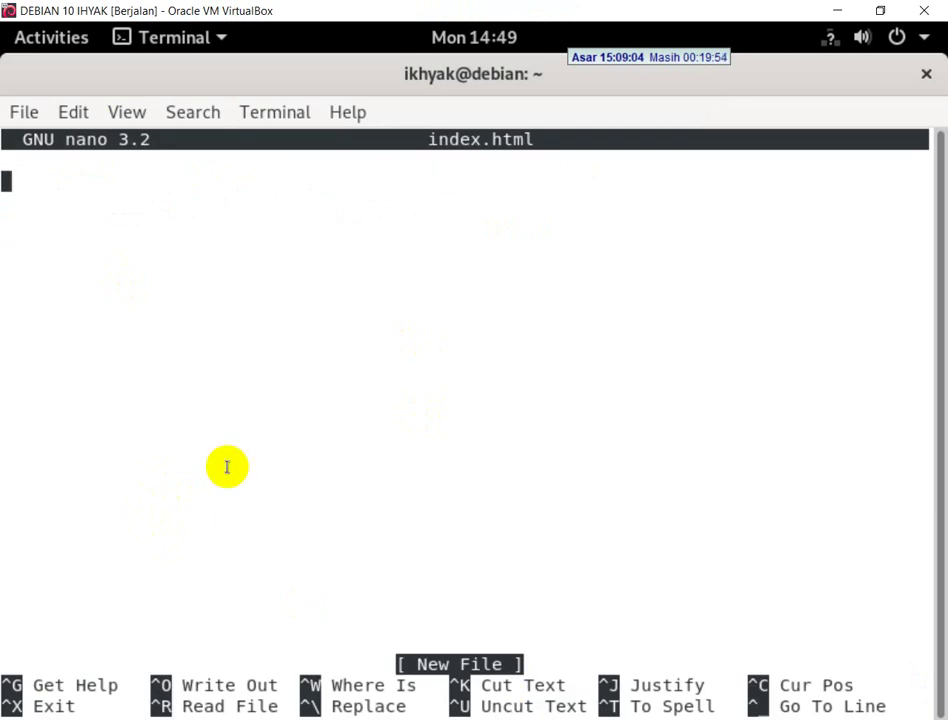
{"action": "key", "text": "alt+Tab"}
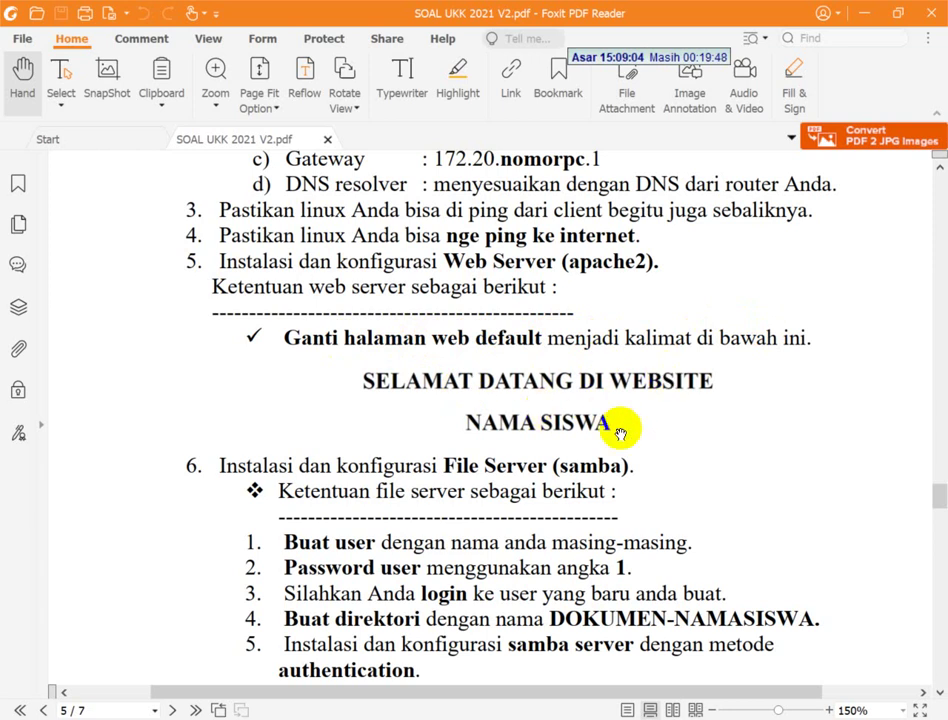
{"action": "key", "text": "alt+Tab"}
- Write the first line <center><h1>SELAMAT DATANG DI WEBSITE</h1></center>
{"action": "type", "text": "<"}
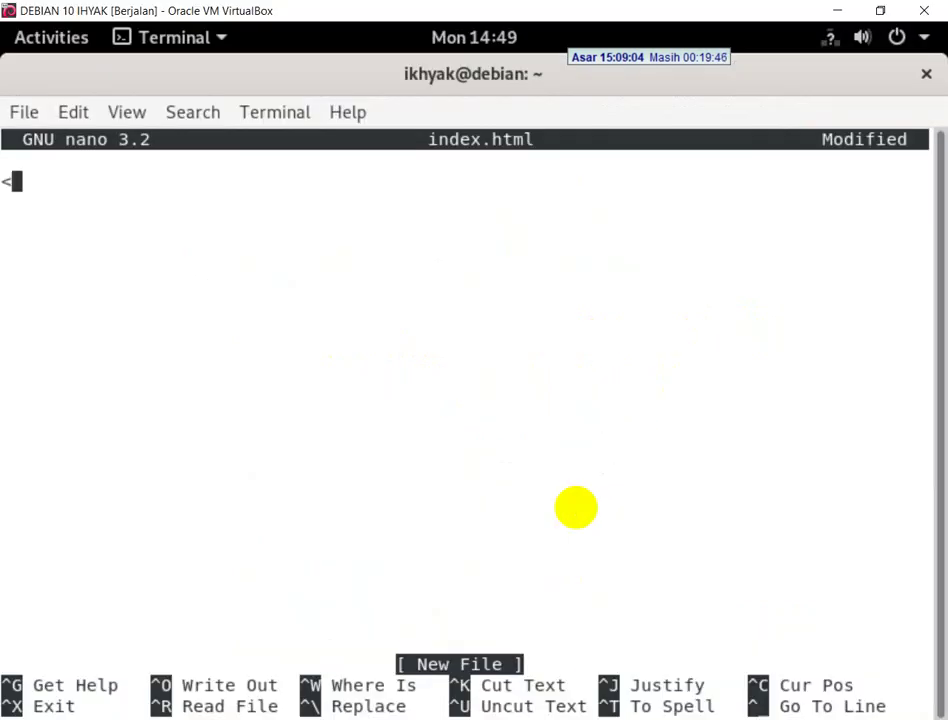
{"action": "type", "text": "cente"}
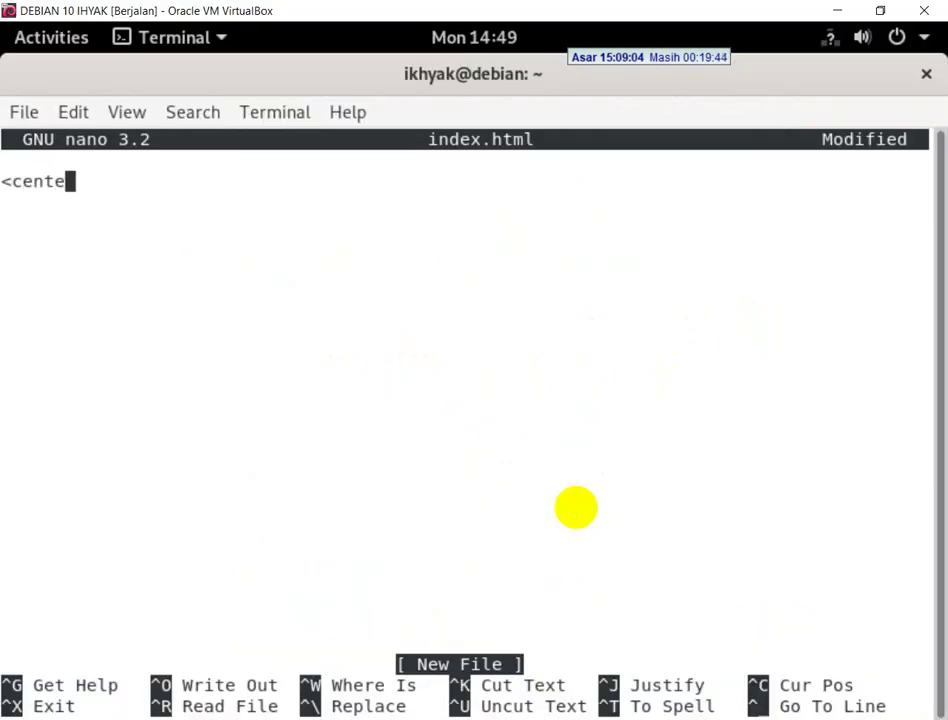
{"action": "type", "text": "r><h1>"}
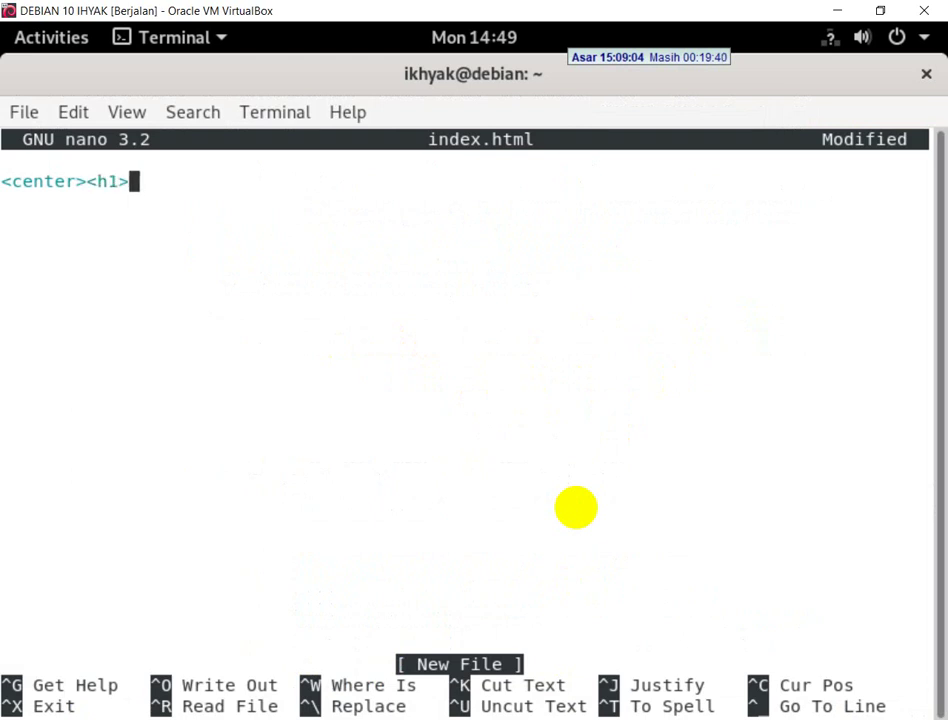
{"action": "type", "text": "SELAMAT "}
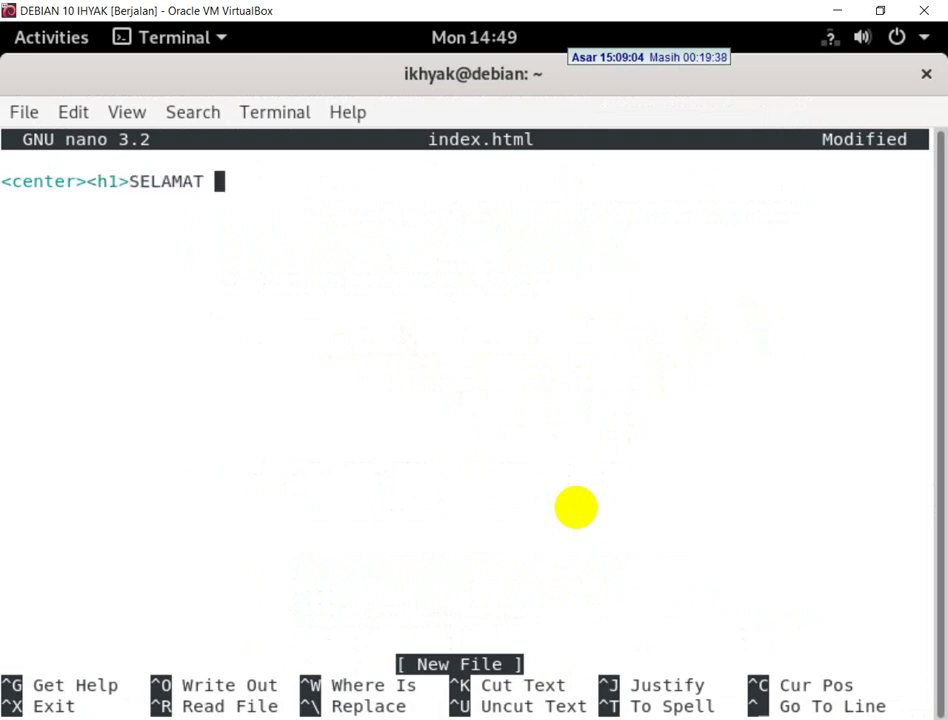
{"action": "type", "text": "DATANG "}
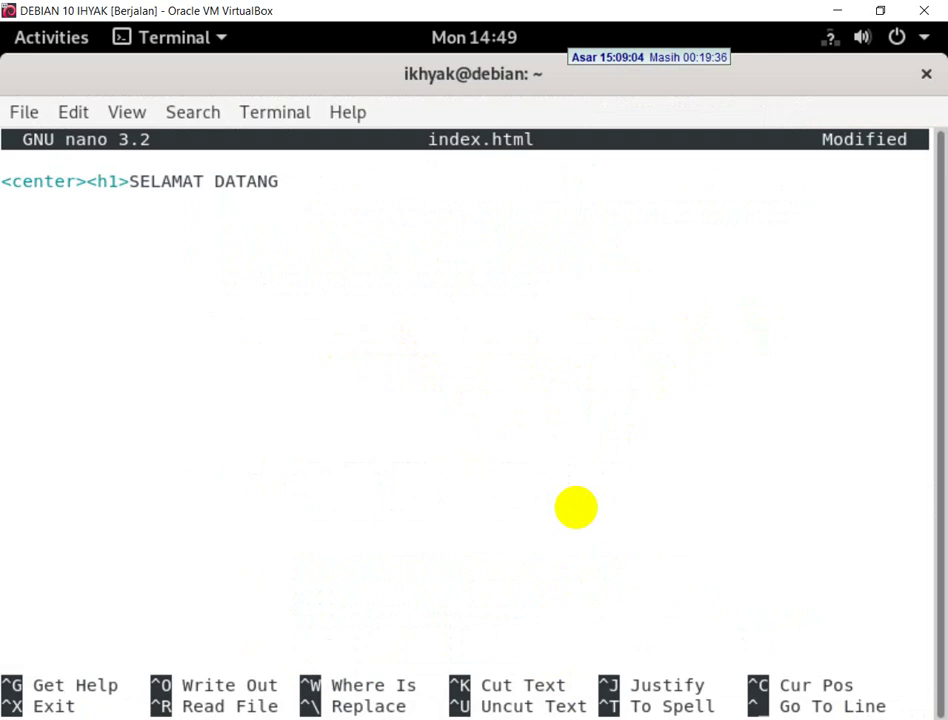
{"action": "type", "text": "DI WEB SITE"}
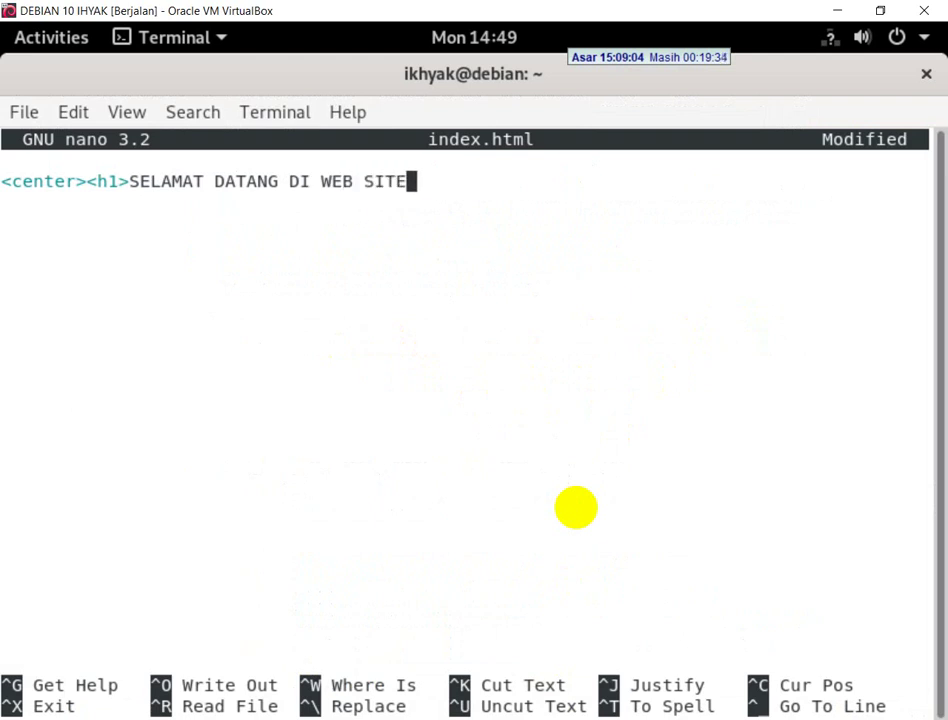
{"action": "key", "text": "BackSpace"}
{"action": "key", "text": "BackSpace"}
{"action": "key", "text": "BackSpace"}
{"action": "key", "text": "BackSpace"}
{"action": "key", "text": "BackSpace"}
{"action": "type", "text": "SITE"}
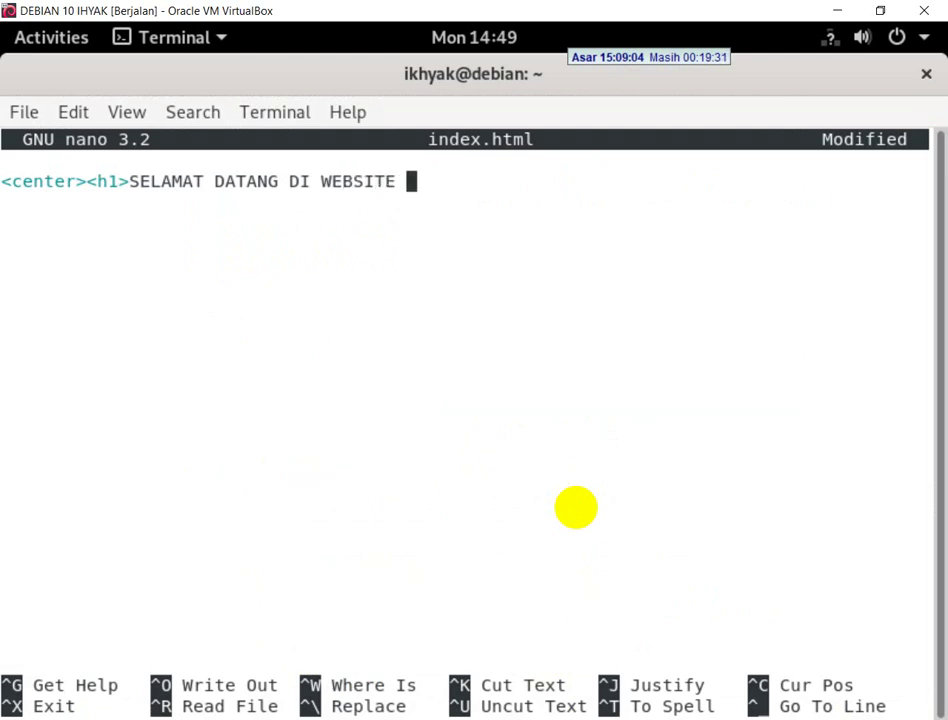
{"action": "key", "text": "BackSpace"}
{"action": "type", "text": "<"}
{"action": "type", "text": "/h1"}
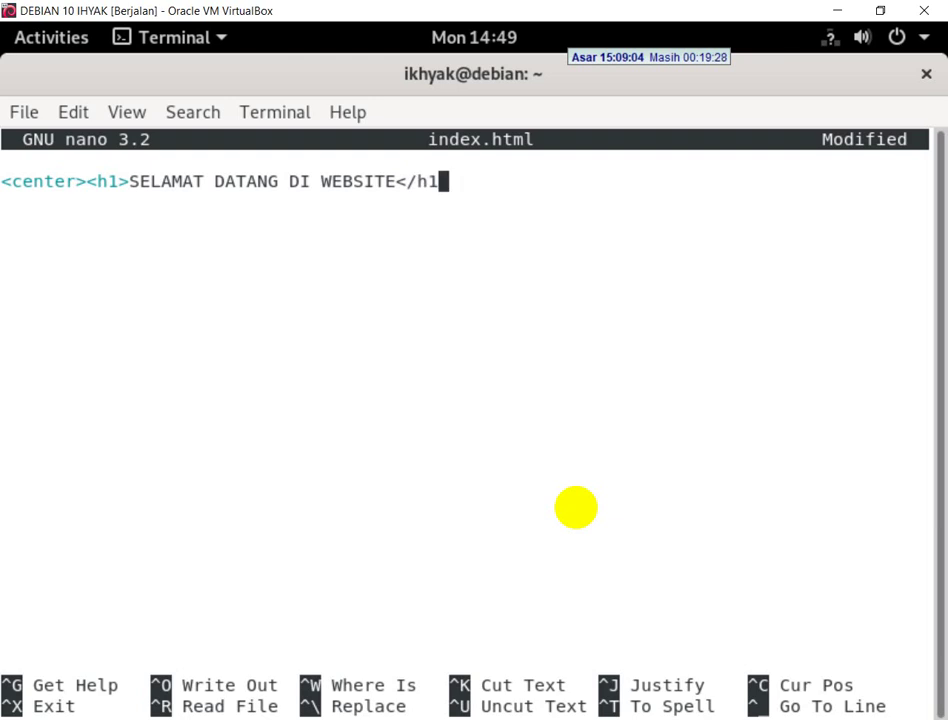
{"action": "type", "text": "></"}
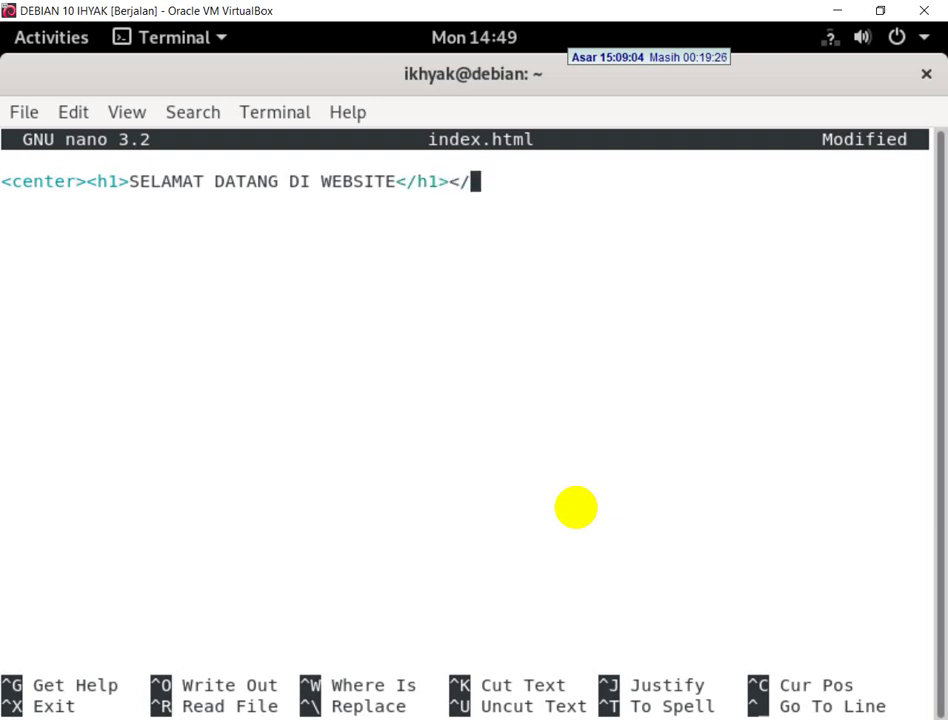
{"action": "type", "text": "cenetr"}
{"action": "key", "text": "BackSpace"}
{"action": "key", "text": "BackSpace"}
{"action": "key", "text": "BackSpace"}
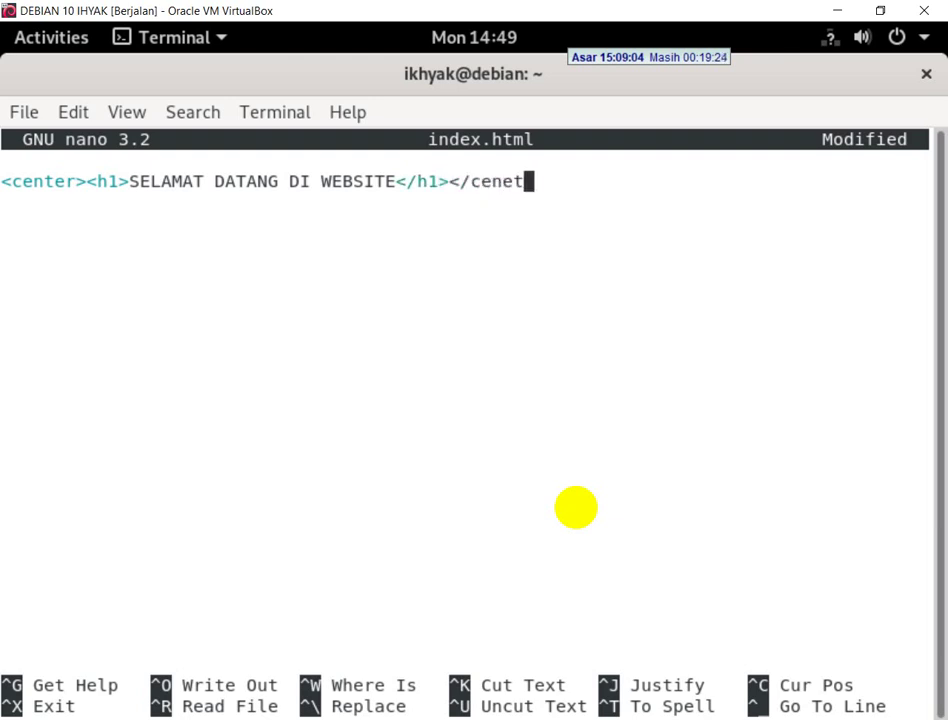
{"action": "type", "text": "ter>"}
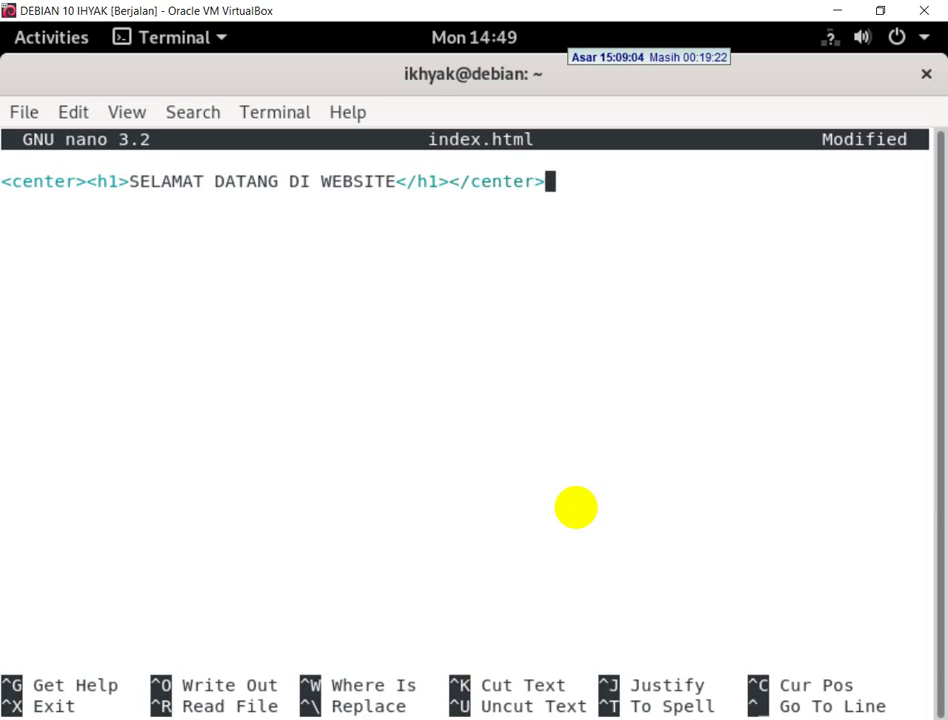
{"action": "key", "text": "Return"}
- Add a centred <h1>IHYAK</h1> line and save the file as index.html
{"action": "type", "text": "<center<"}
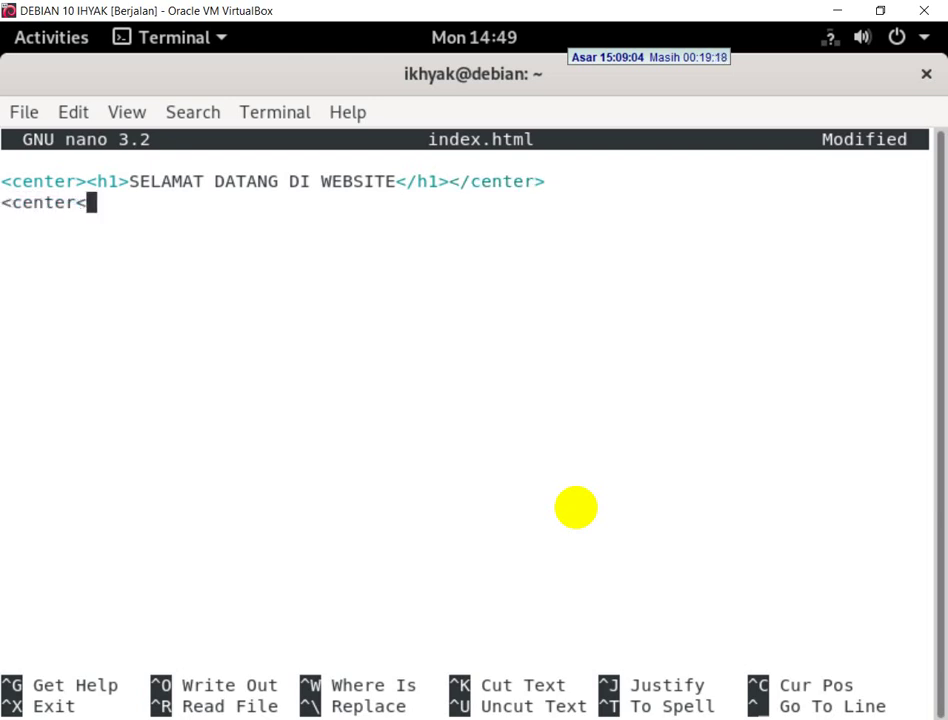
{"action": "key", "text": "BackSpace"}
{"action": "type", "text": "><"}
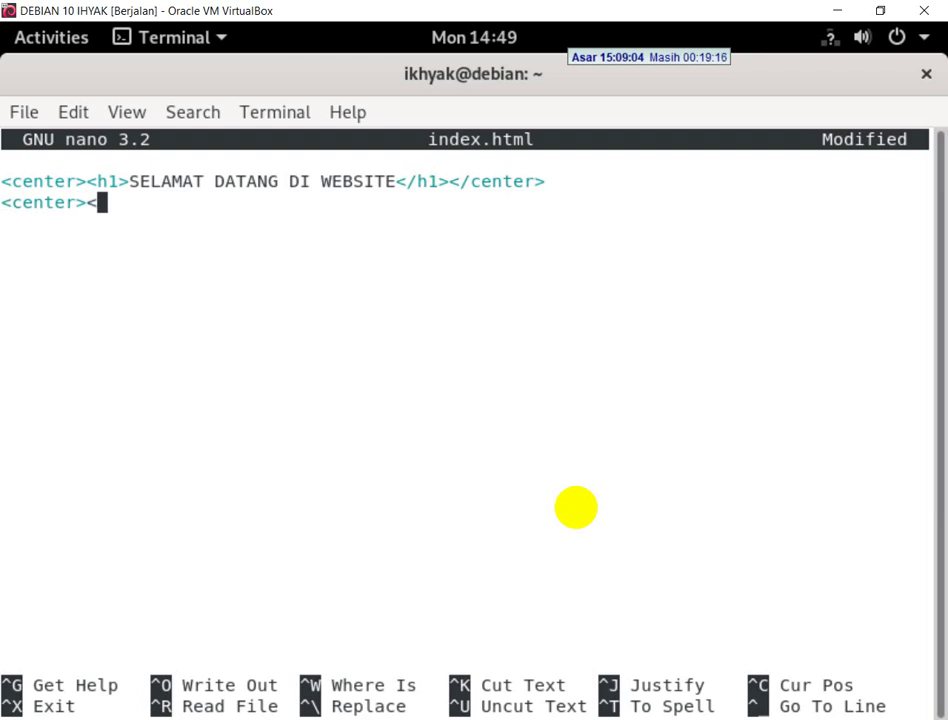
{"action": "type", "text": "h1>"}
{"action": "type", "text": "M."}
{"action": "key", "text": "BackSpace"}
{"action": "key", "text": "BackSpace"}
{"action": "key", "text": "BackSpace"}
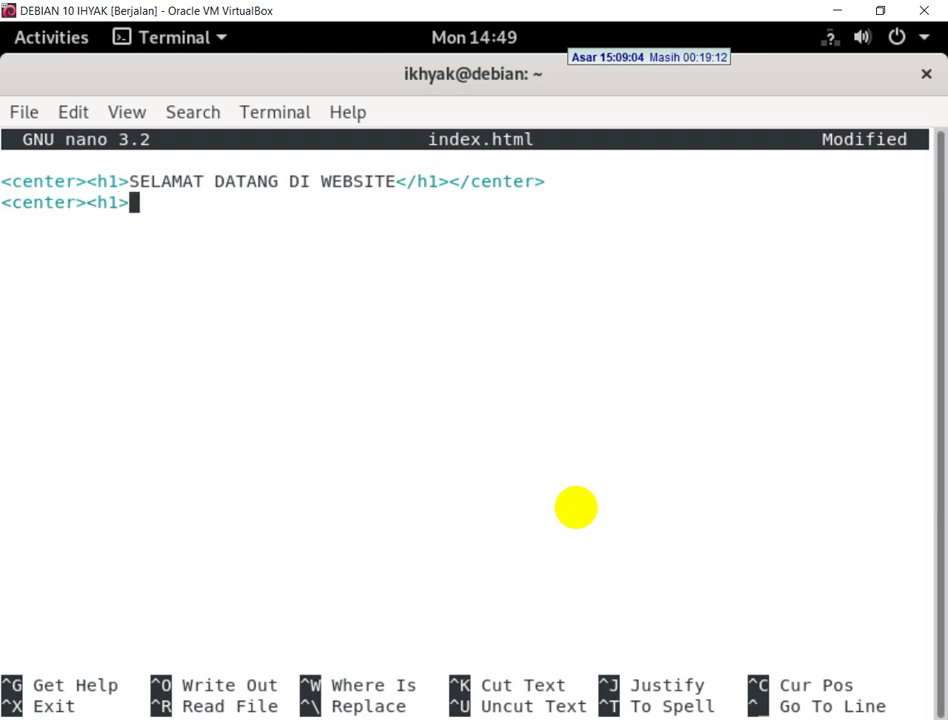
{"action": "type", "text": "IHYAK"}
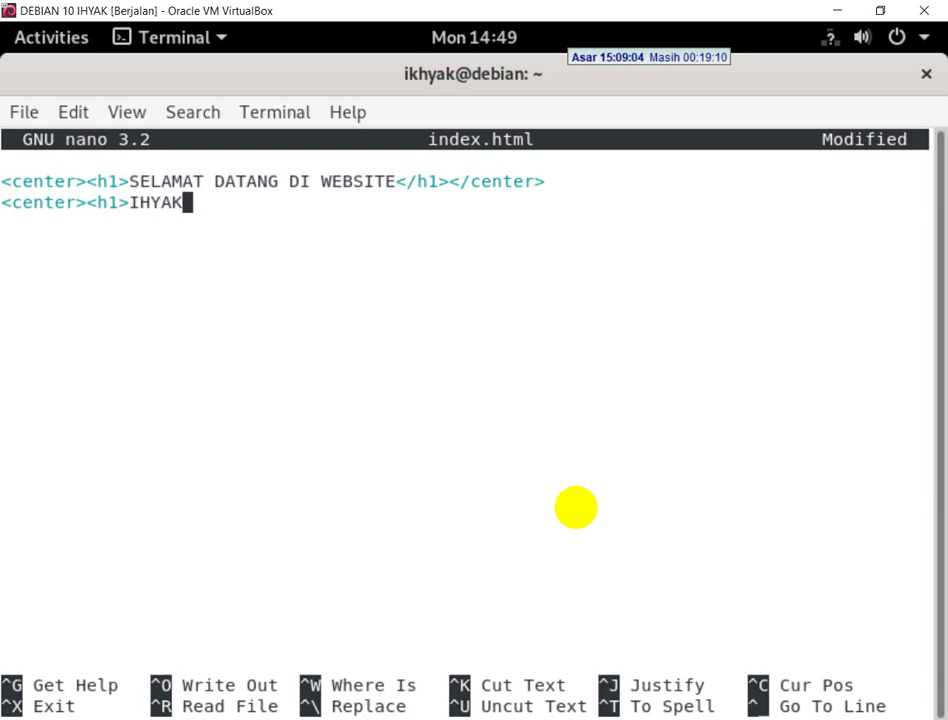
{"action": "type", "text": "</h1><M"}
{"action": "key", "text": "BackSpace"}
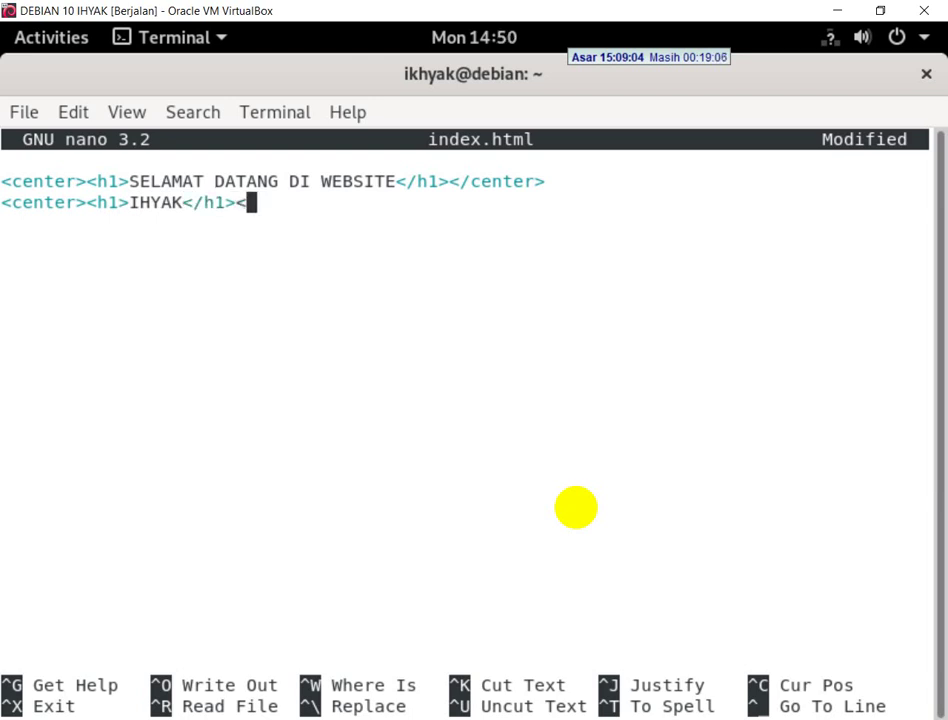
{"action": "type", "text": "/center>"}
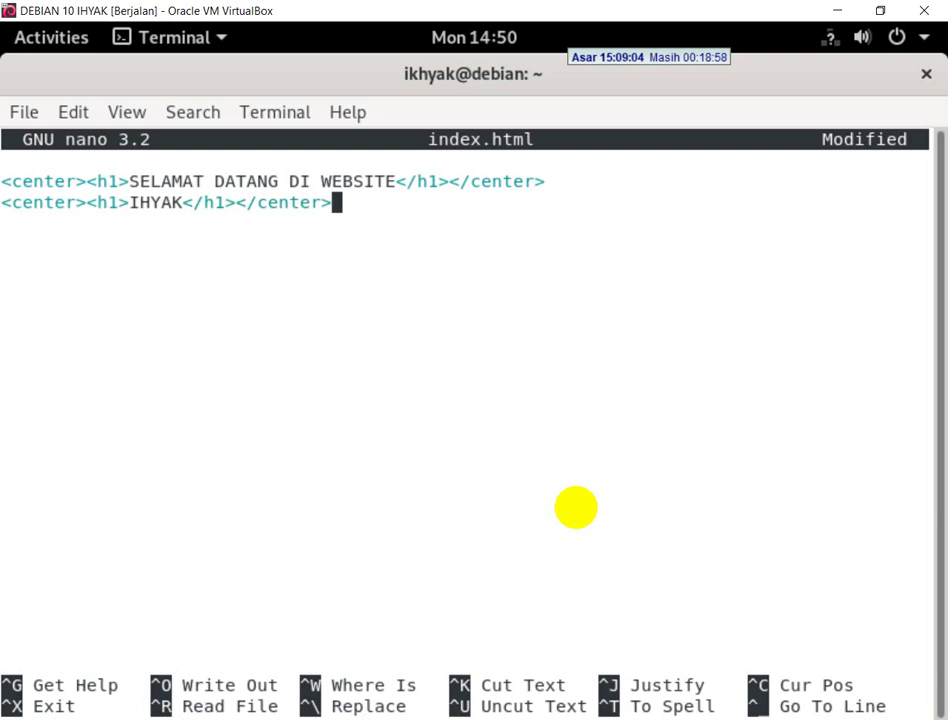
{"action": "key", "text": "ctrl+x"}
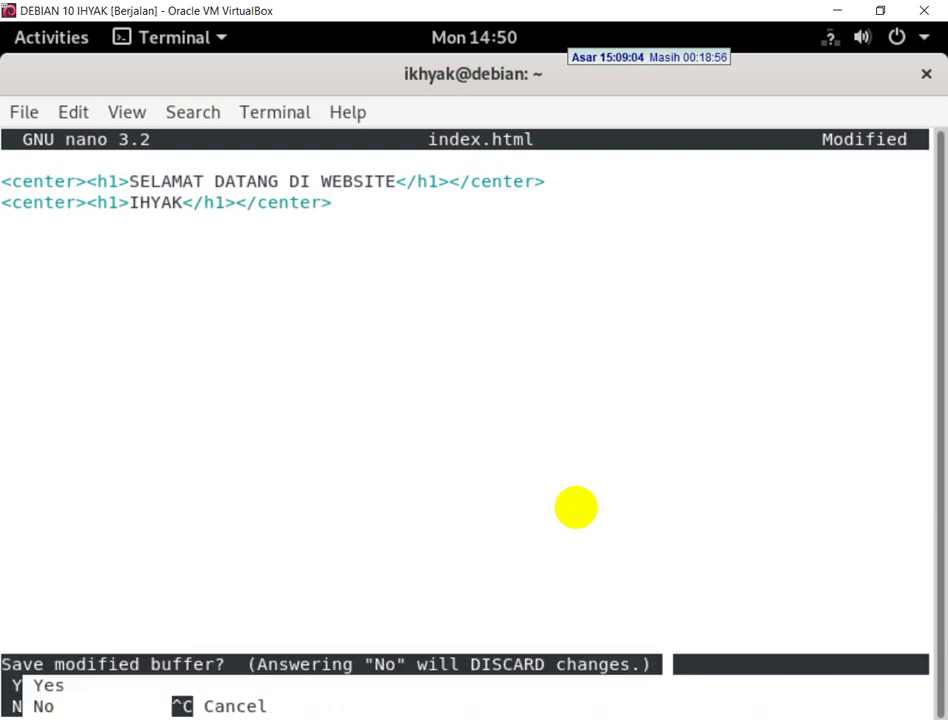
{"action": "key", "text": "y"}
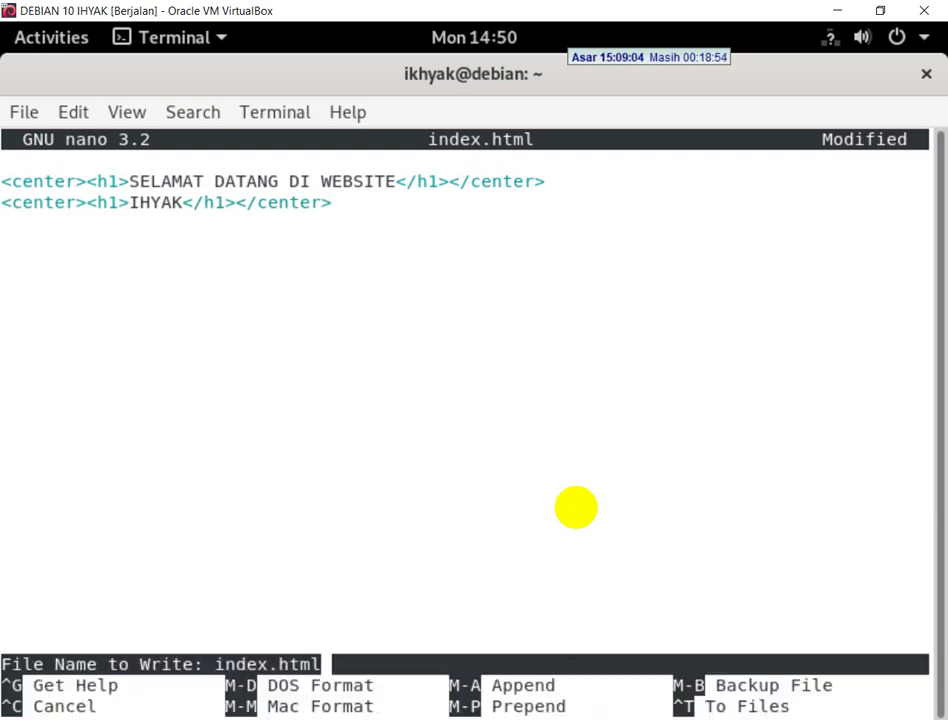
{"action": "key", "text": "Return"}
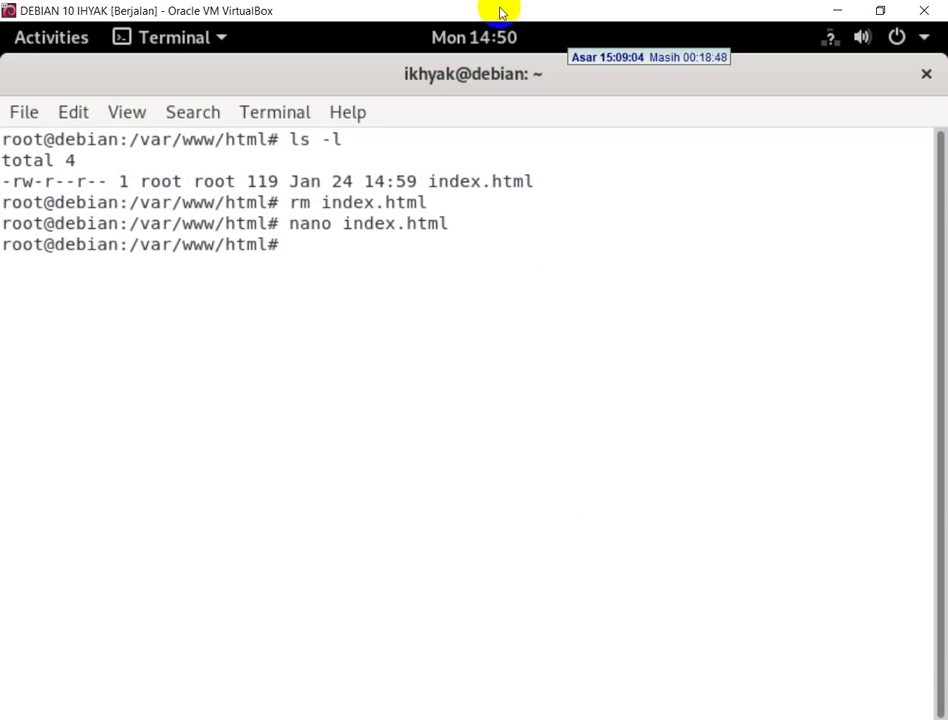
- Reload 172.16.50.2 in Chrome to show the new headings, then scroll the exam PDF
{"action": "key", "text": "alt+Tab"}
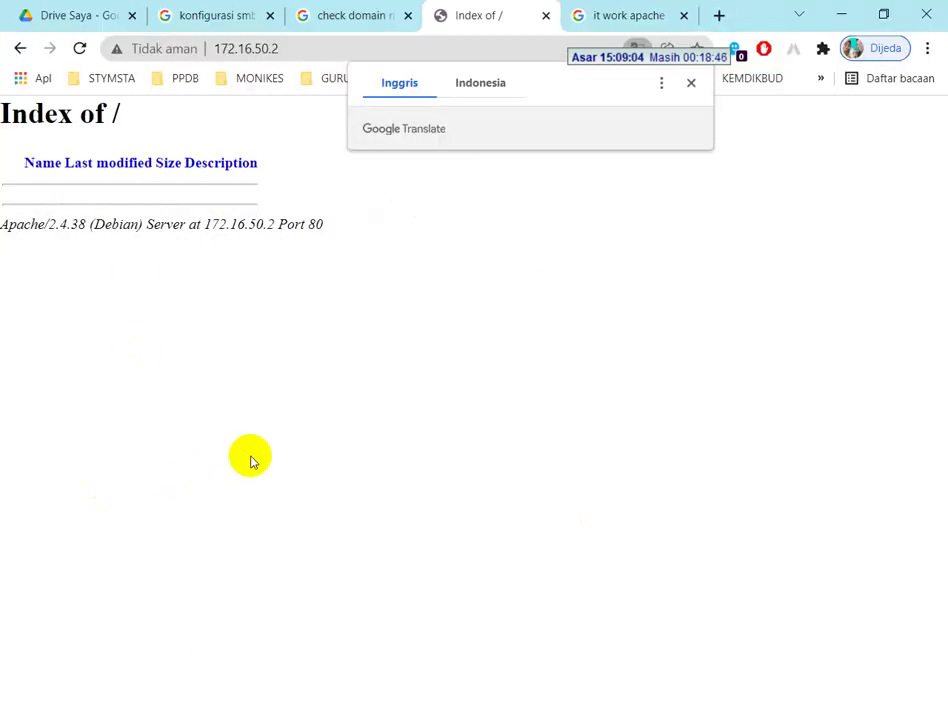
{"action": "right_click", "coordinate": [252, 461]}
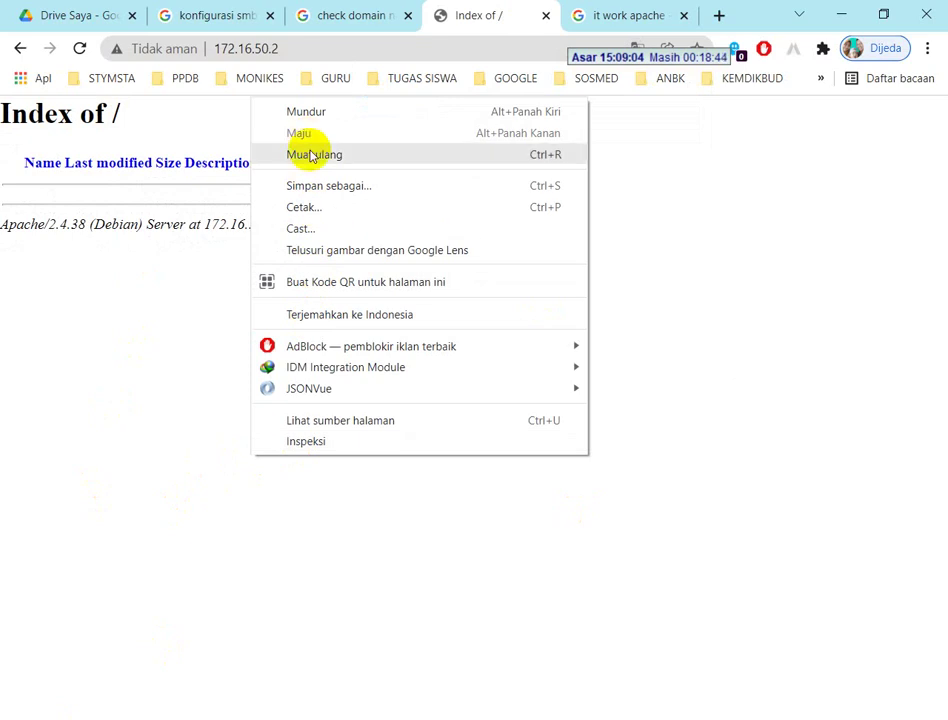
{"action": "left_click", "coordinate": [556, 162]}
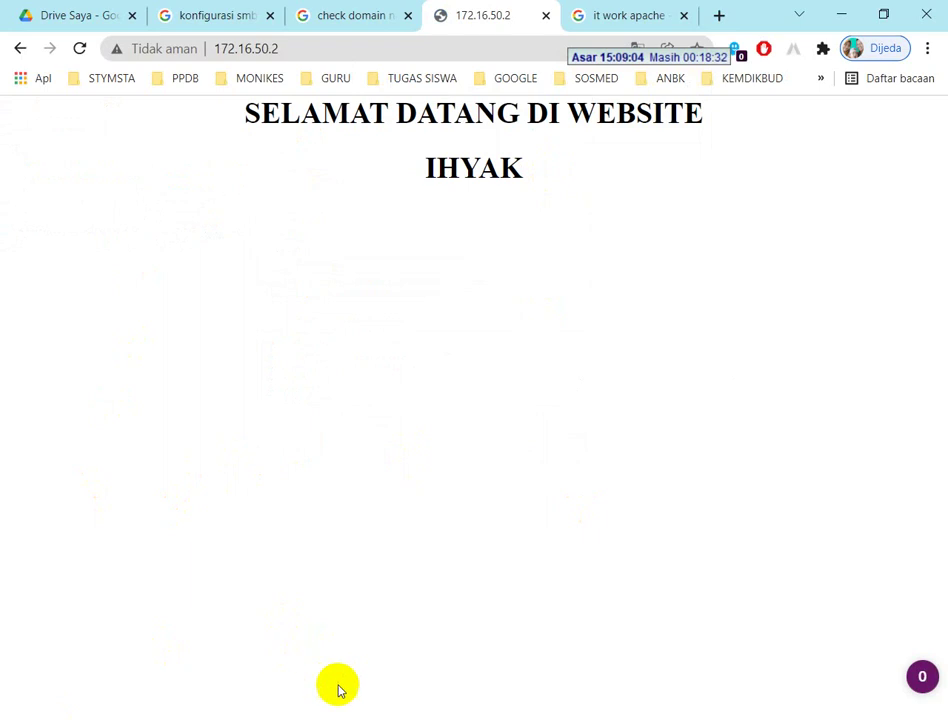
{"action": "key", "text": "alt+Tab"}
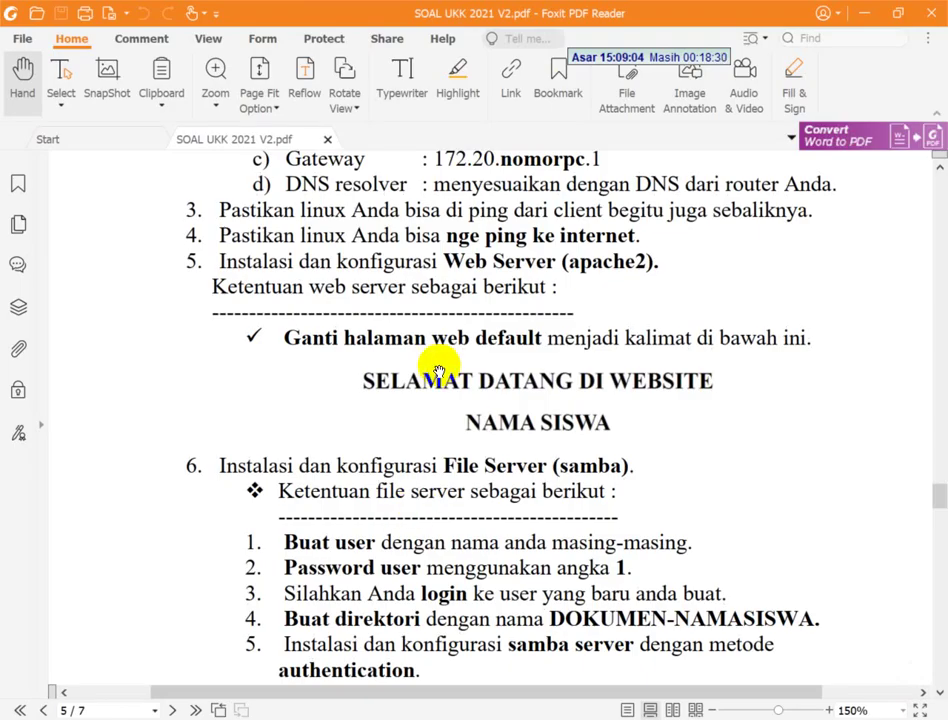
{"action": "scroll", "coordinate": [438, 372], "scroll_direction": "down", "scroll_amount": 2}
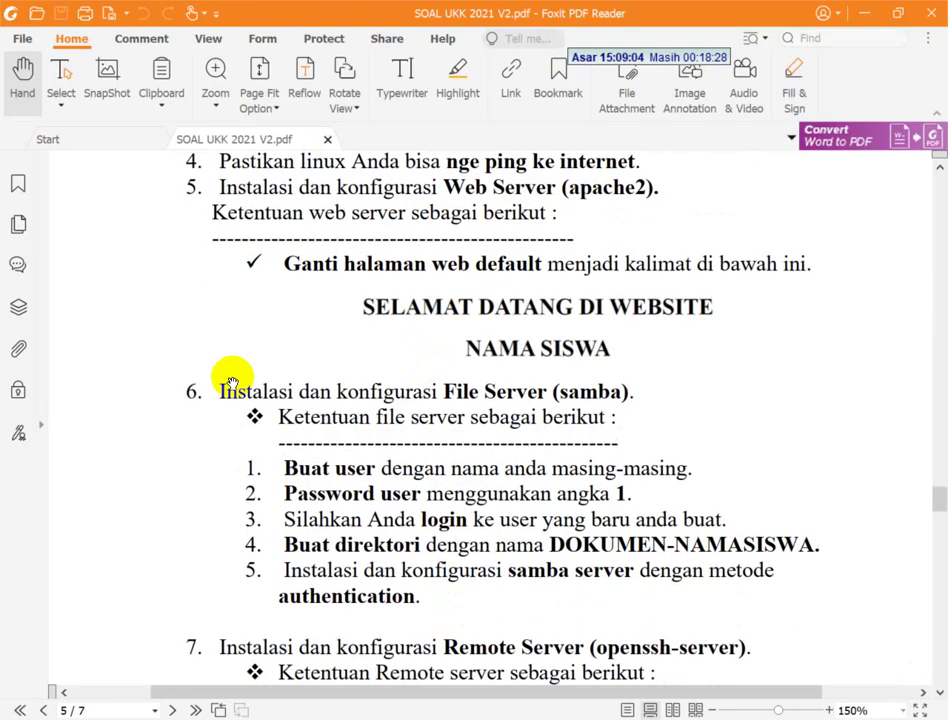
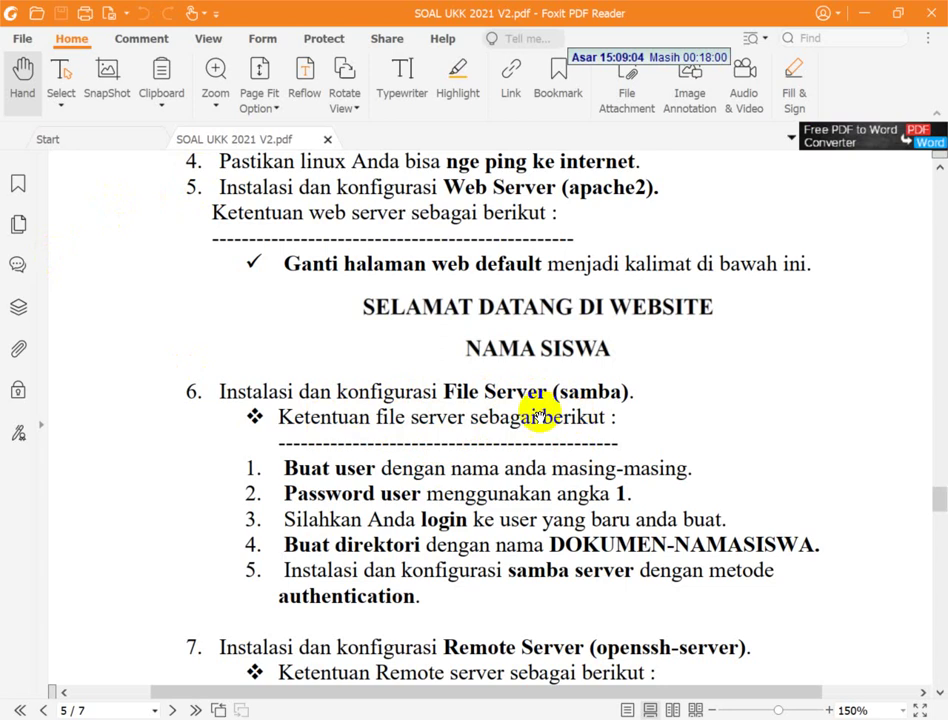
- Scroll the exam PDF to the Samba file server section and return to the Debian terminal
{"action": "scroll", "coordinate": [535, 408], "scroll_direction": "down", "scroll_amount": 2}
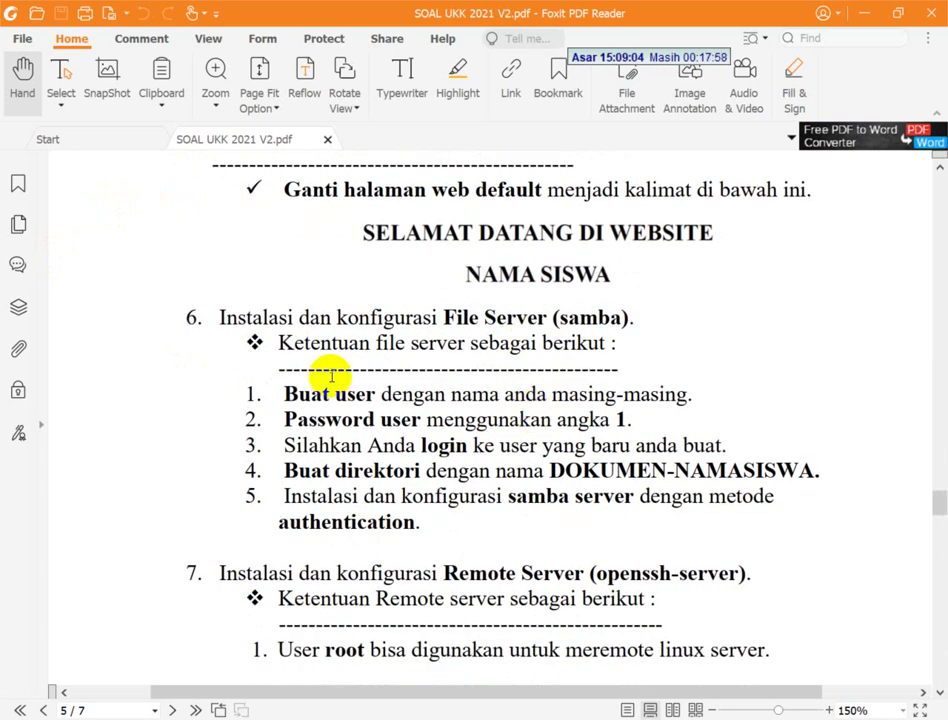
{"action": "key", "text": "alt+Tab"}
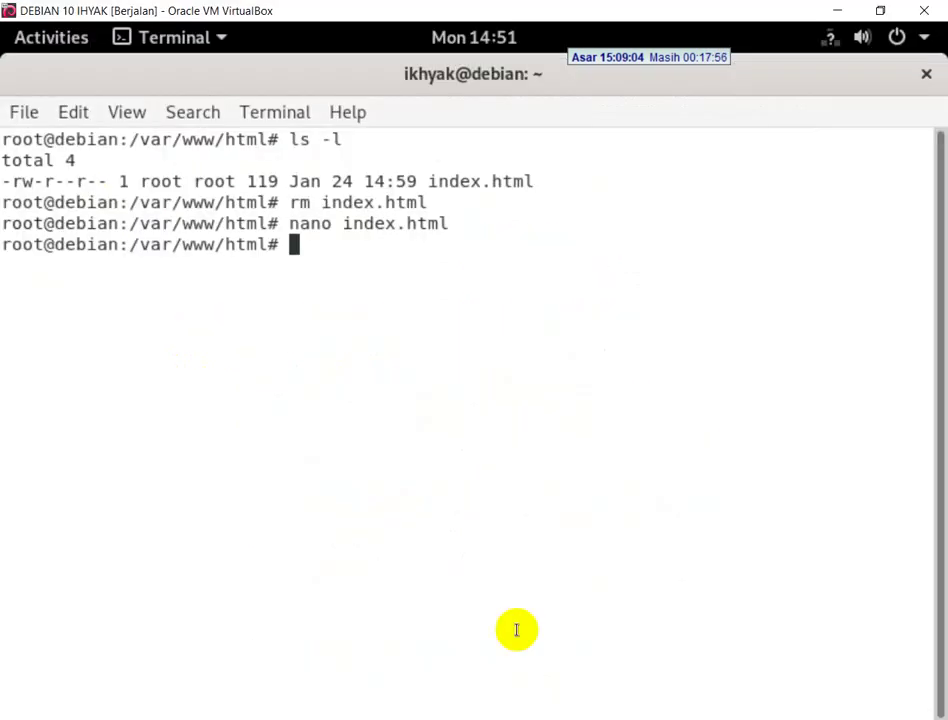
- Run 'sudo adduser abunawas' to create the new user with root privileges
{"action": "type", "text": "adduser "}
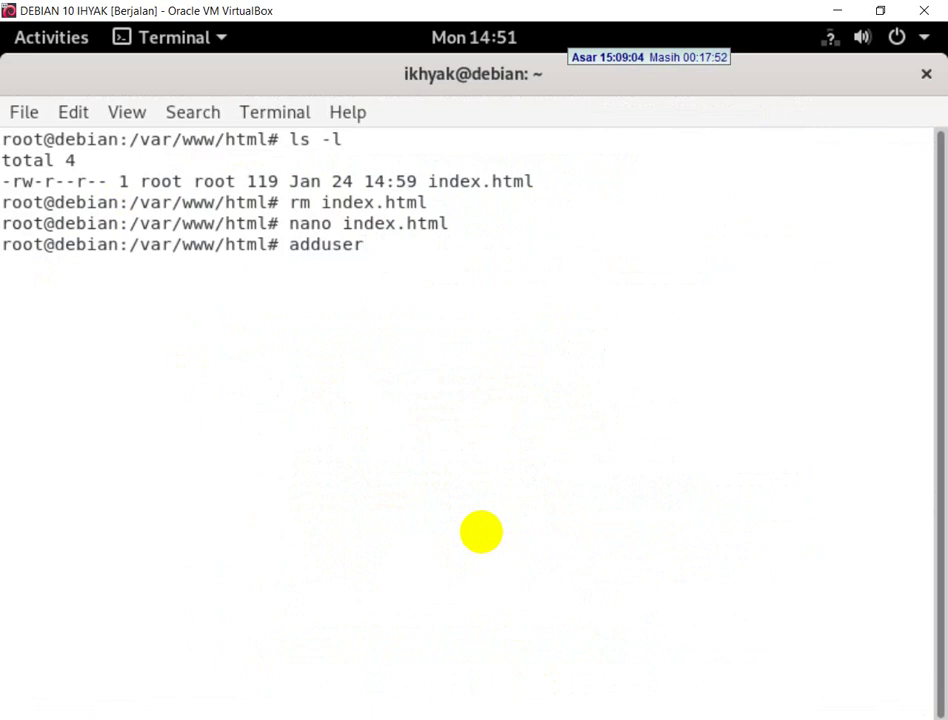
{"action": "type", "text": "abunawas"}
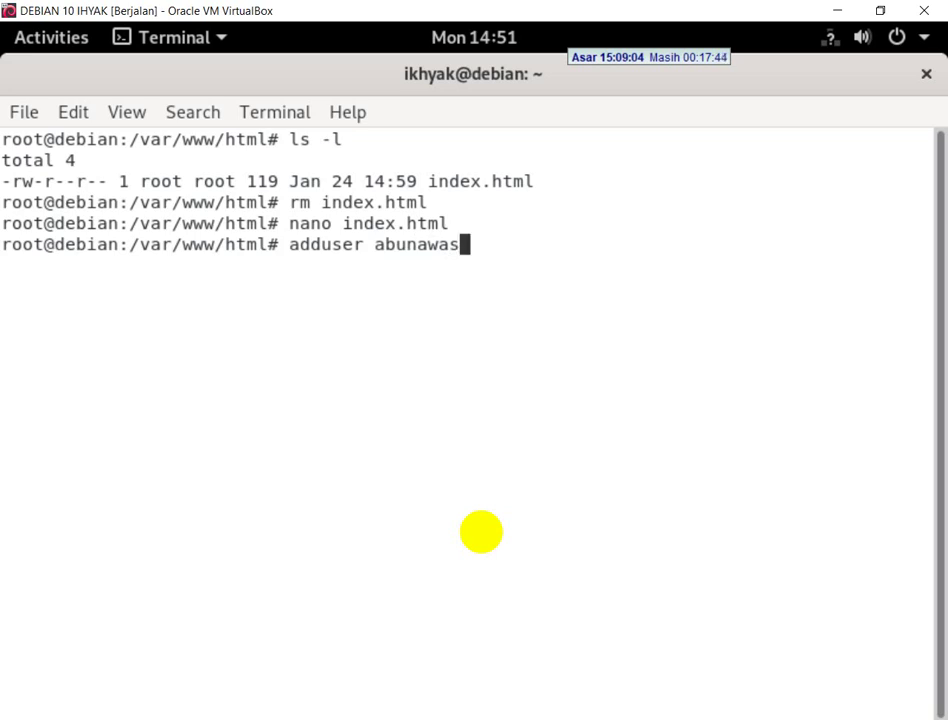
{"action": "key", "text": "Return"}
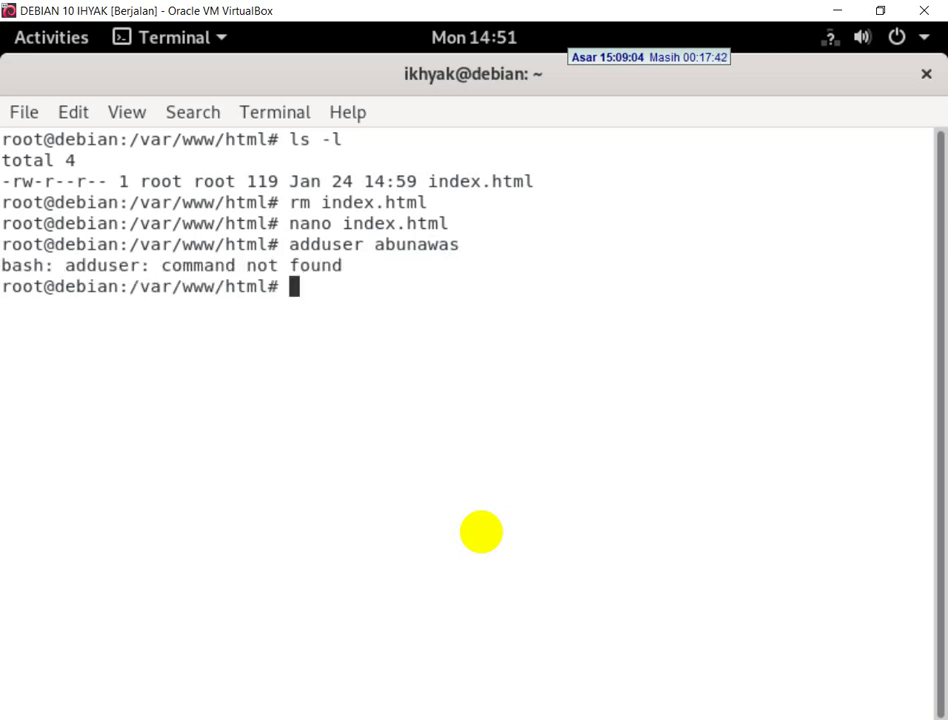
{"action": "key", "text": "Up"}
{"action": "key", "text": "Left"}
{"action": "key", "text": "Left"}
{"action": "key", "text": "Left"}
{"action": "key", "text": "Left"}
{"action": "key", "text": "Left"}
{"action": "key", "text": "Left"}
{"action": "key", "text": "Left"}
{"action": "key", "text": "Left"}
{"action": "key", "text": "Left"}
{"action": "key", "text": "Left"}
{"action": "key", "text": "Left"}
{"action": "key", "text": "Left"}
{"action": "key", "text": "Left"}
{"action": "key", "text": "Left"}
{"action": "key", "text": "Left"}
{"action": "key", "text": "Left"}
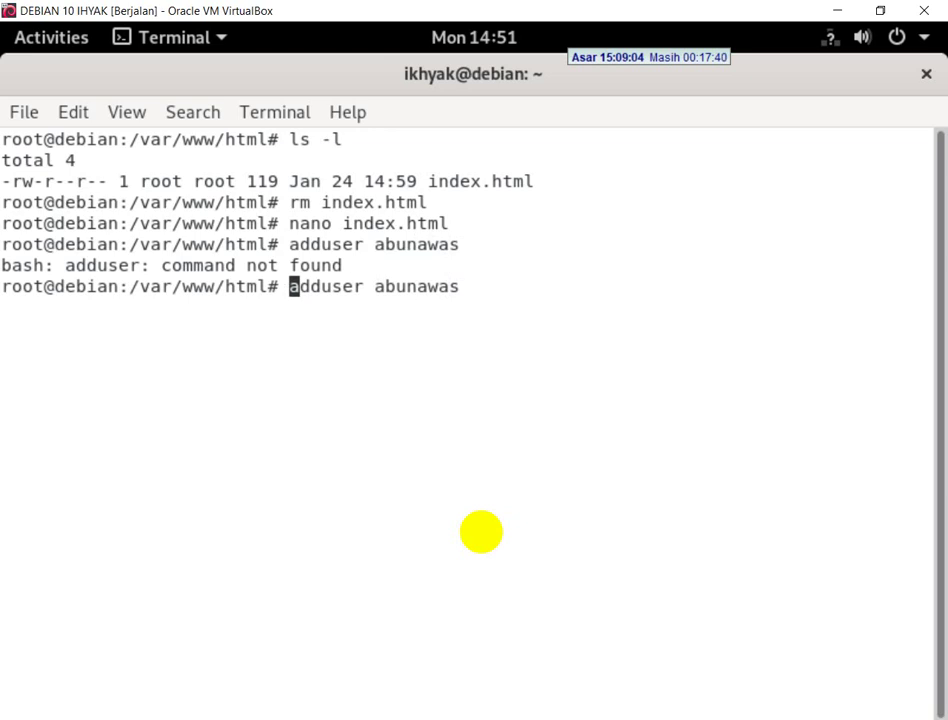
{"action": "type", "text": "sudo"}
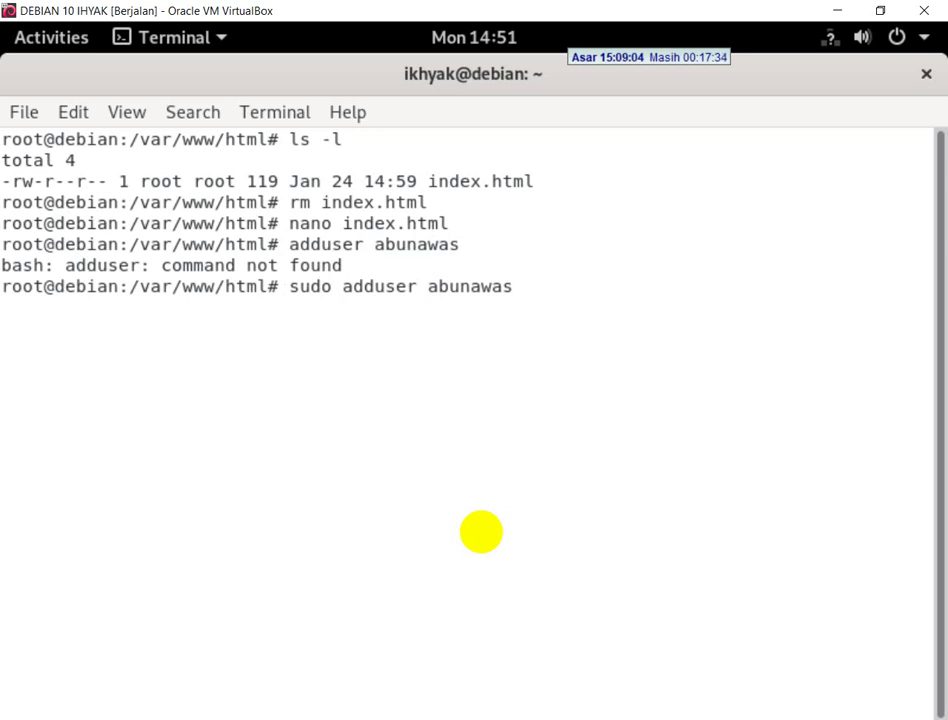
{"action": "key", "text": "Return"}
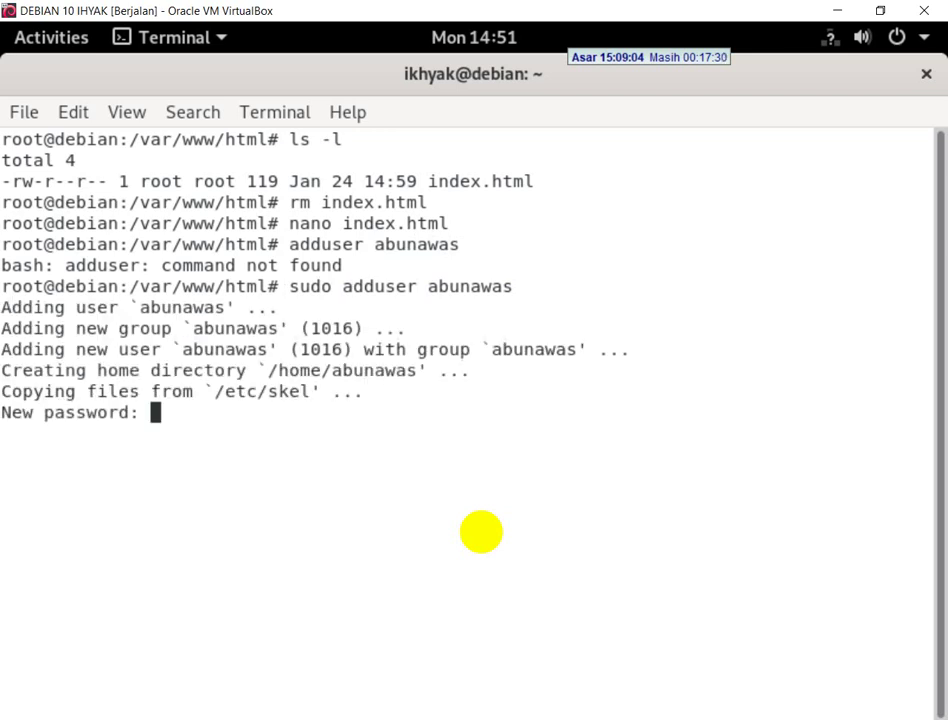
- Set and confirm the new user's password, leaving all profile details empty
{"action": "key", "text": "Return"}
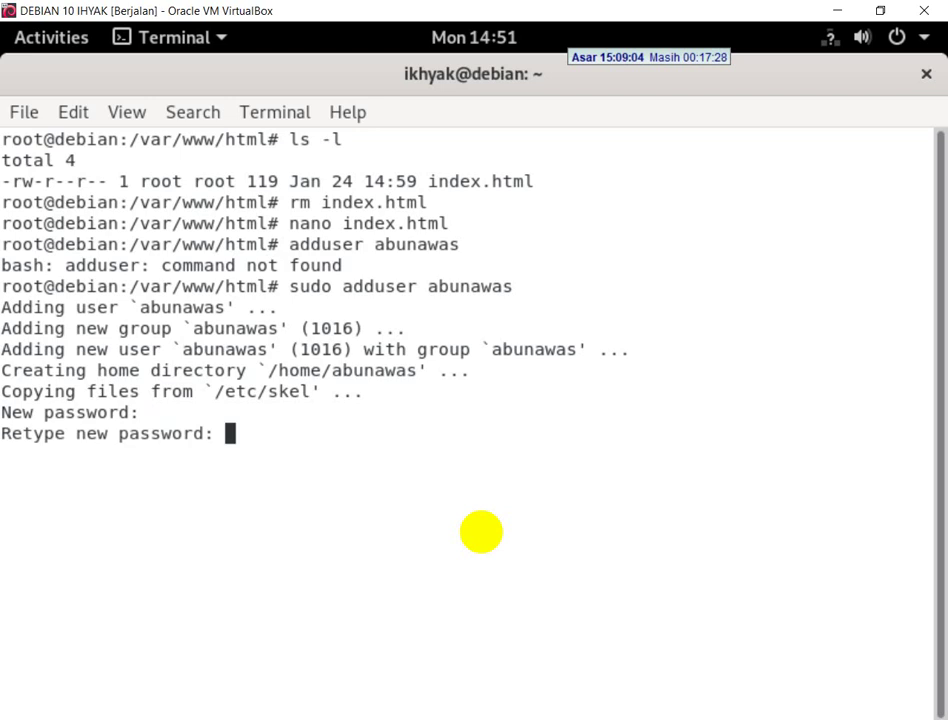
{"action": "key", "text": "Return"}
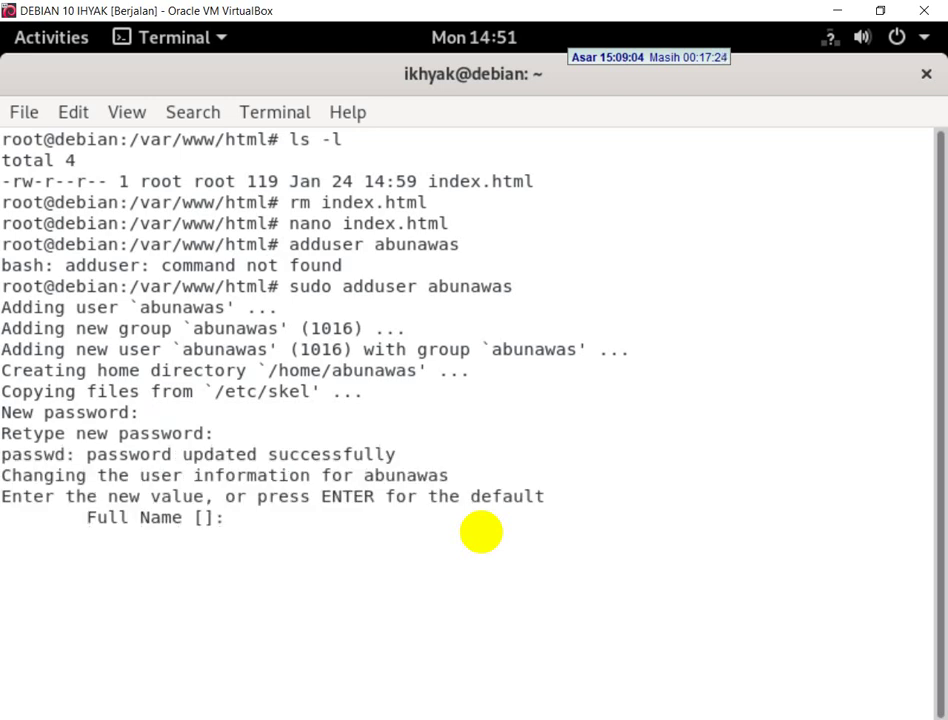
{"action": "key", "text": "Return"}
{"action": "key", "text": "Return"}
{"action": "key", "text": "Return"}
{"action": "key", "text": "Return"}
{"action": "key", "text": "Return"}
{"action": "key", "text": "Return"}
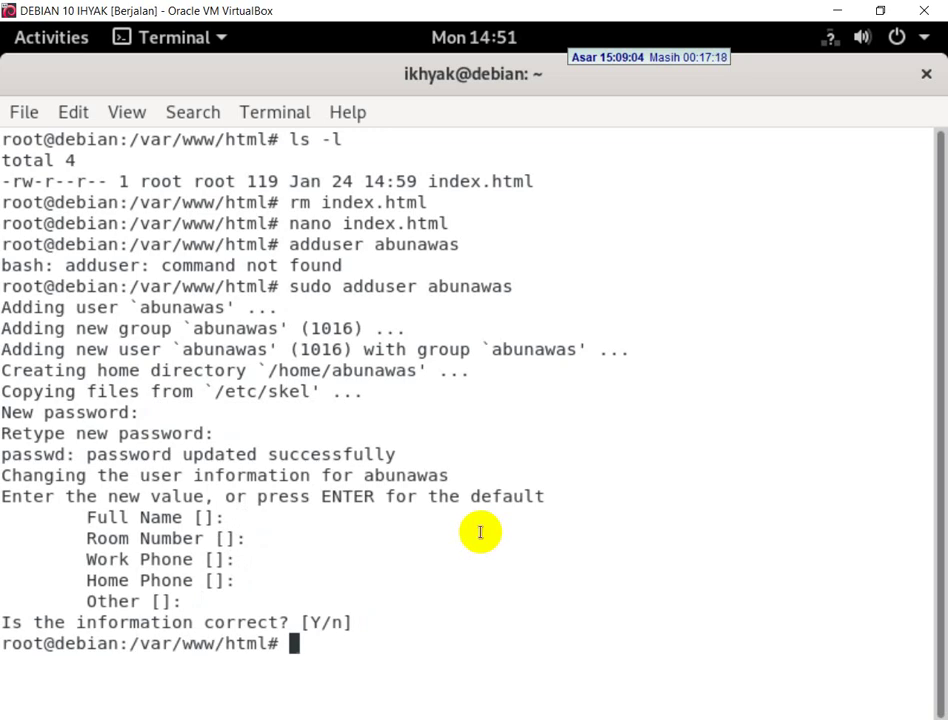
{"action": "key", "text": "alt+Tab"}
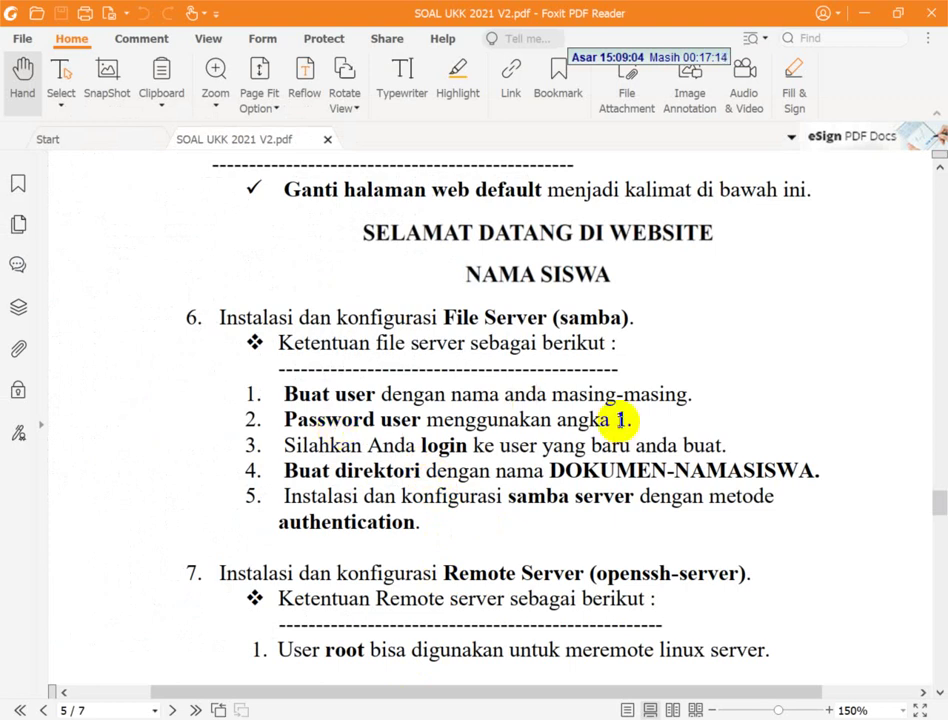
{"action": "scroll", "coordinate": [620, 420], "scroll_direction": "down", "scroll_amount": 2}
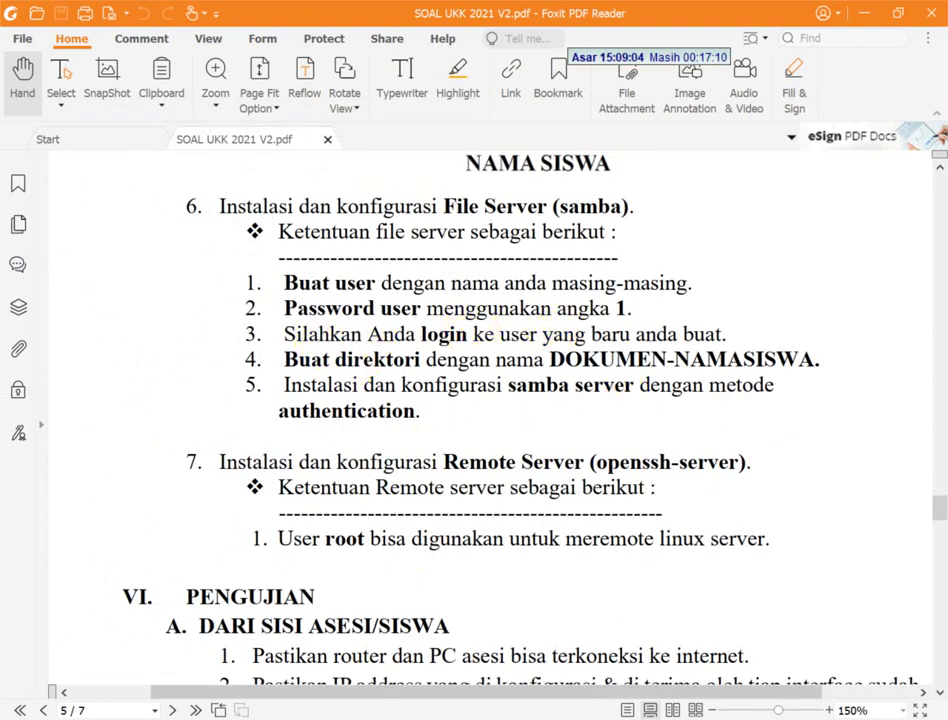
{"action": "key", "text": "alt+Tab"}
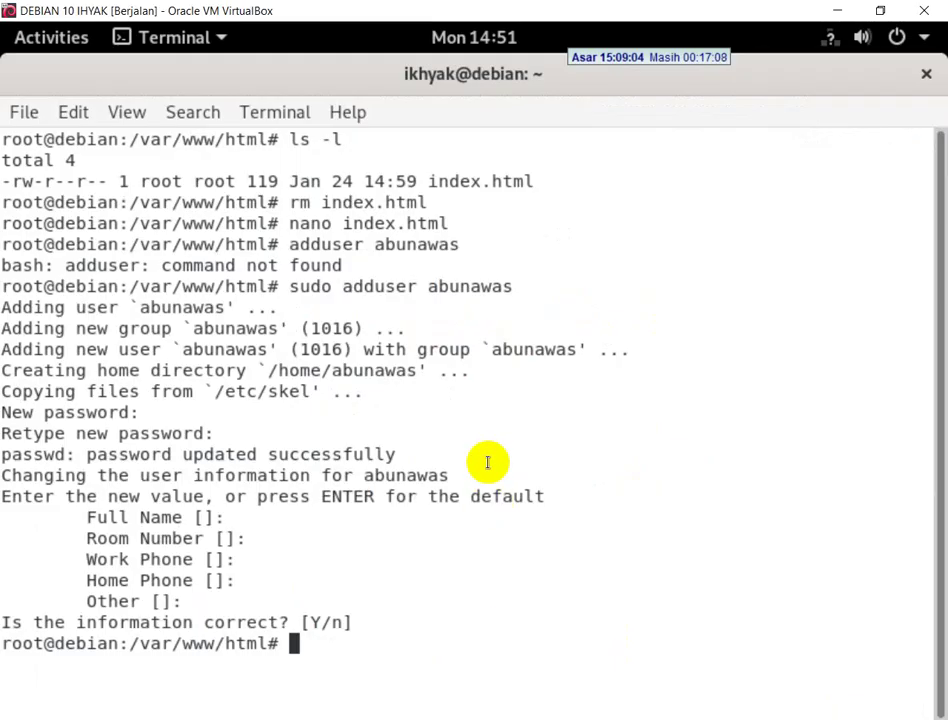
- Log in as abunawas with its password, then check the exam PDF
{"action": "type", "text": "login ab"}
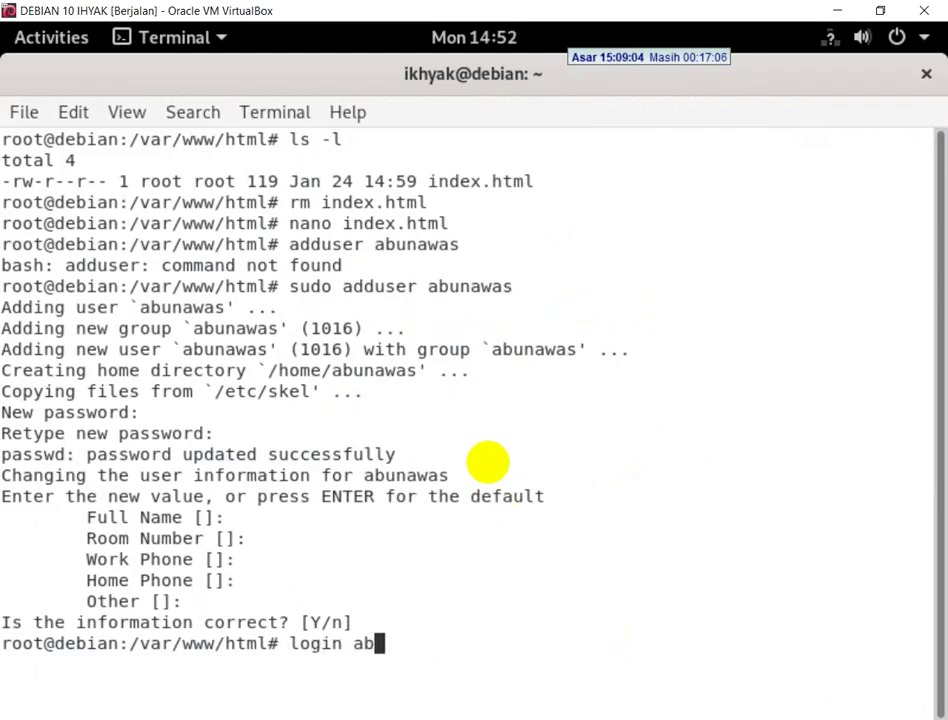
{"action": "type", "text": "unawas"}
{"action": "key", "text": "Return"}
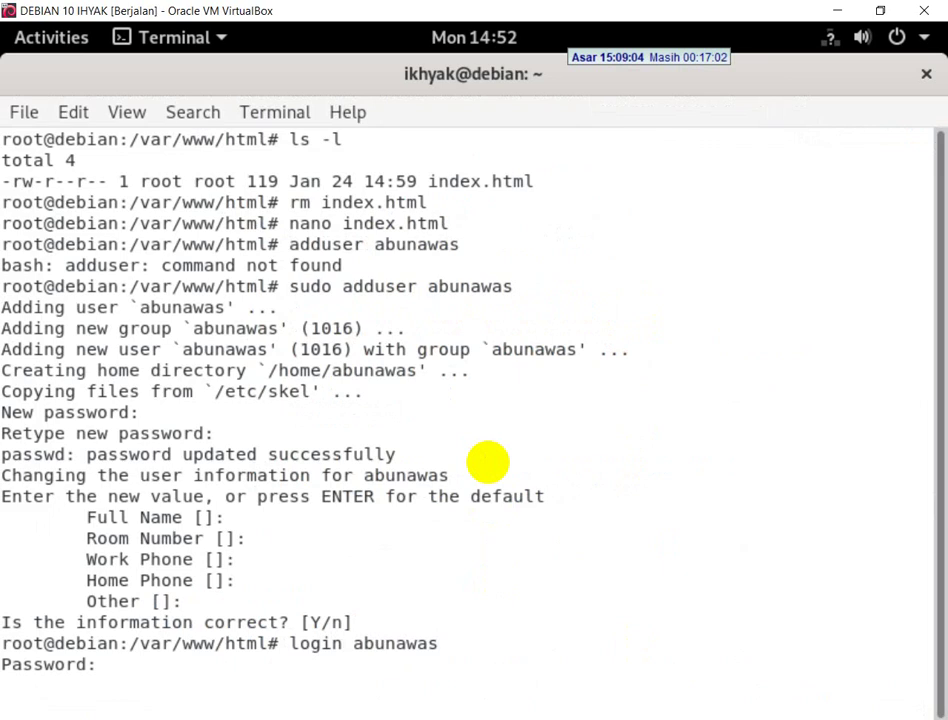
{"action": "key", "text": "Return"}
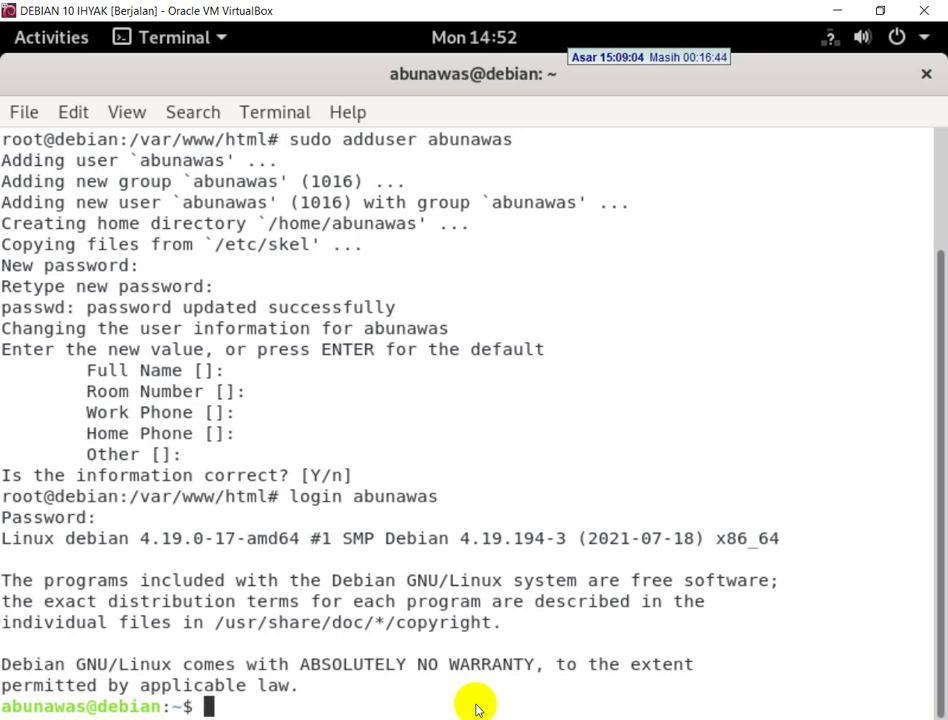
{"action": "key", "text": "alt+Tab"}
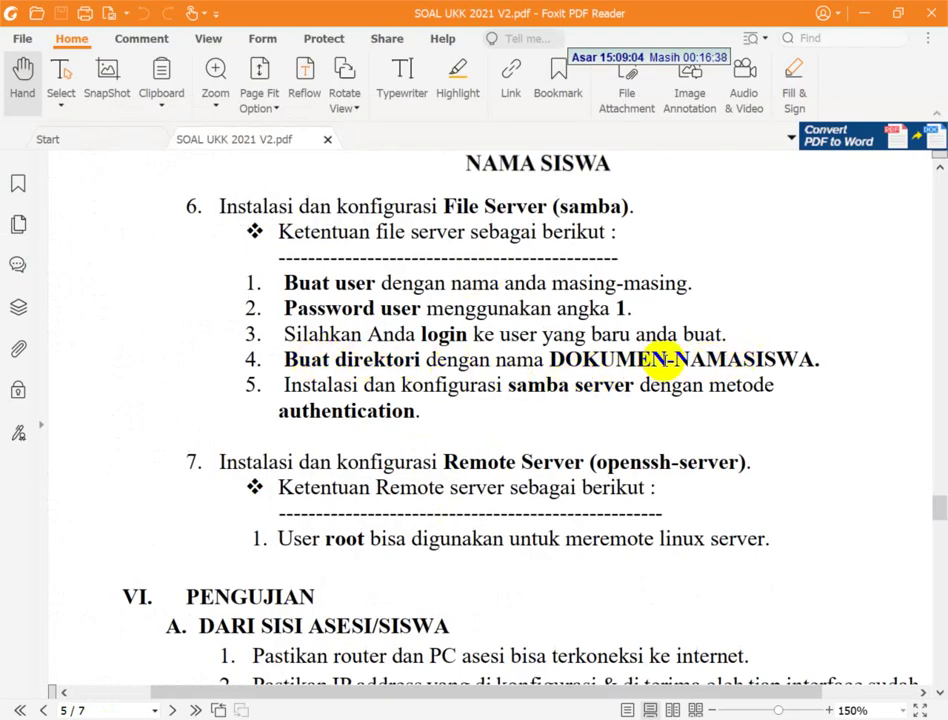
- Create the DOKUMEN-ABUNAWAS directory in the user's home and verify it with ls -l
{"action": "key", "text": "alt+Tab"}
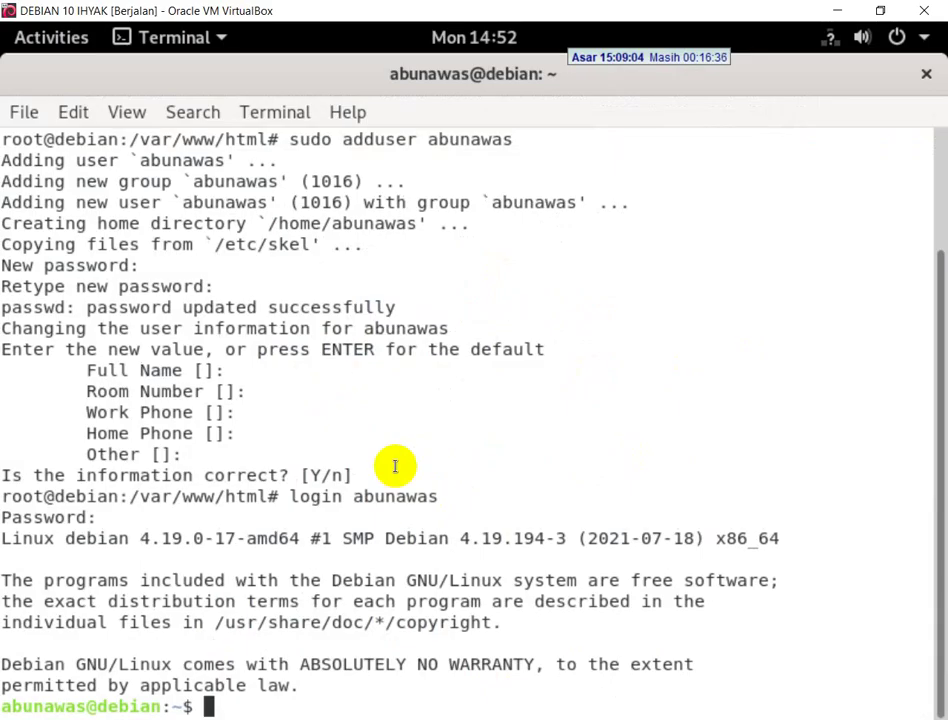
{"action": "type", "text": "clear"}
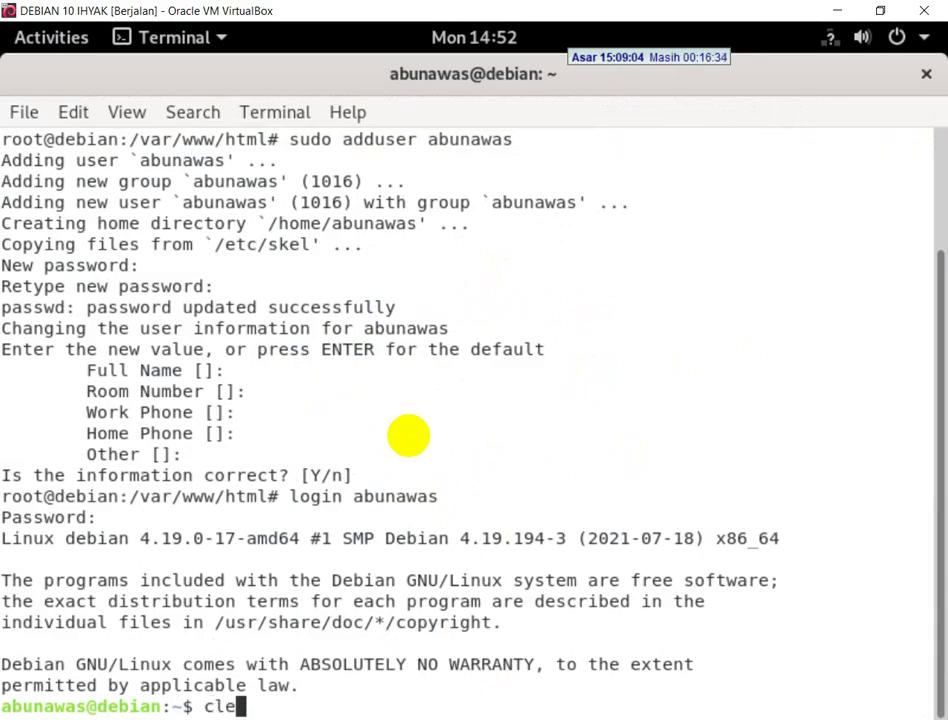
{"action": "key", "text": "Return"}
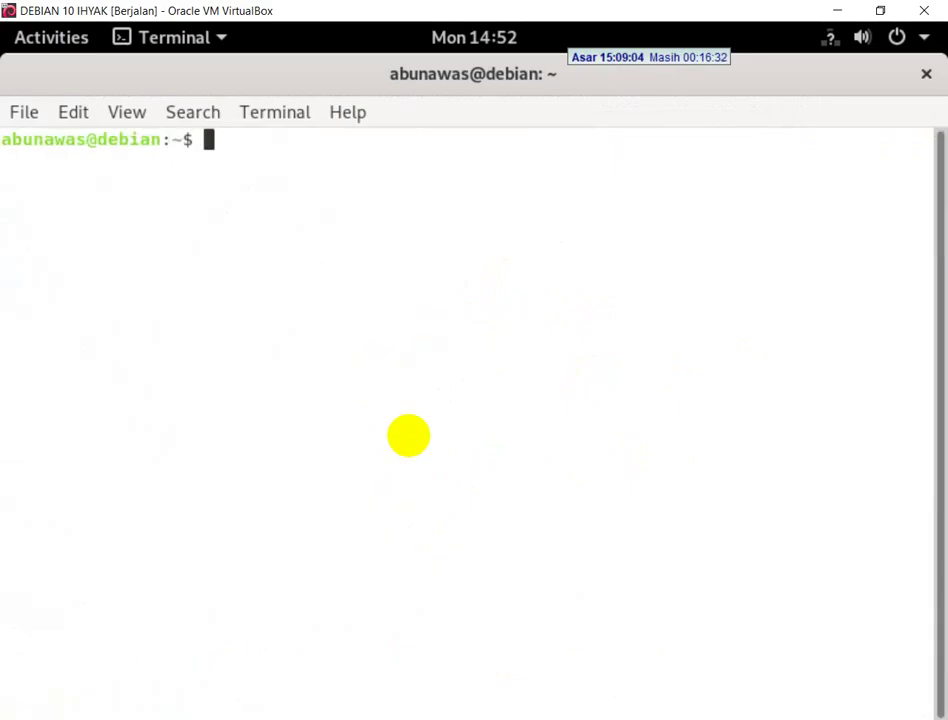
{"action": "type", "text": "MKDIR"}
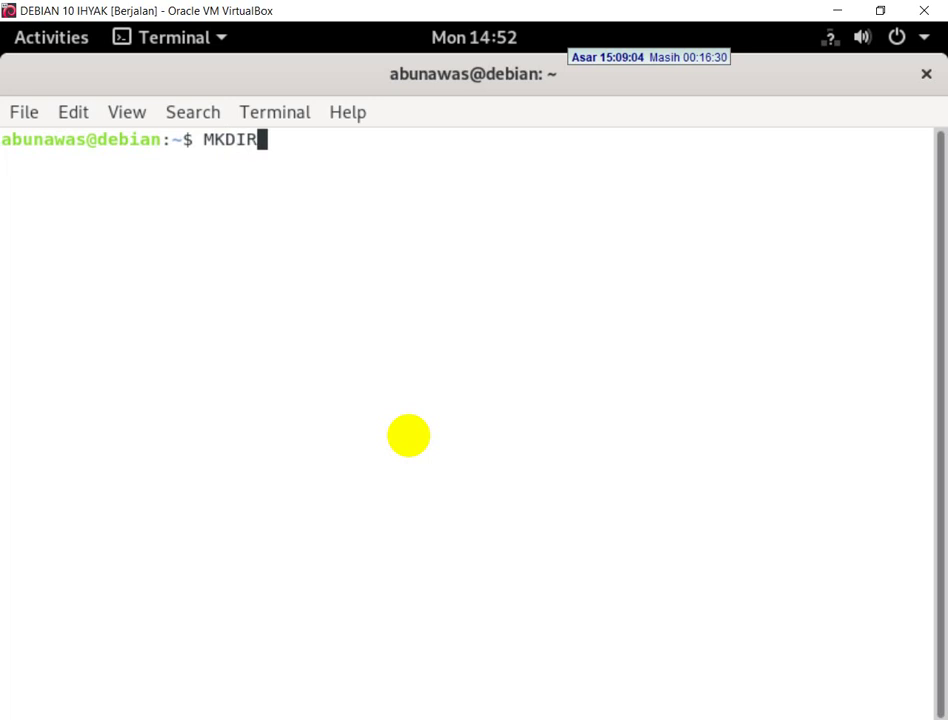
{"action": "key", "text": "BackSpace"}
{"action": "key", "text": "BackSpace"}
{"action": "key", "text": "BackSpace"}
{"action": "key", "text": "BackSpace"}
{"action": "key", "text": "BackSpace"}
{"action": "type", "text": "mkdi"}
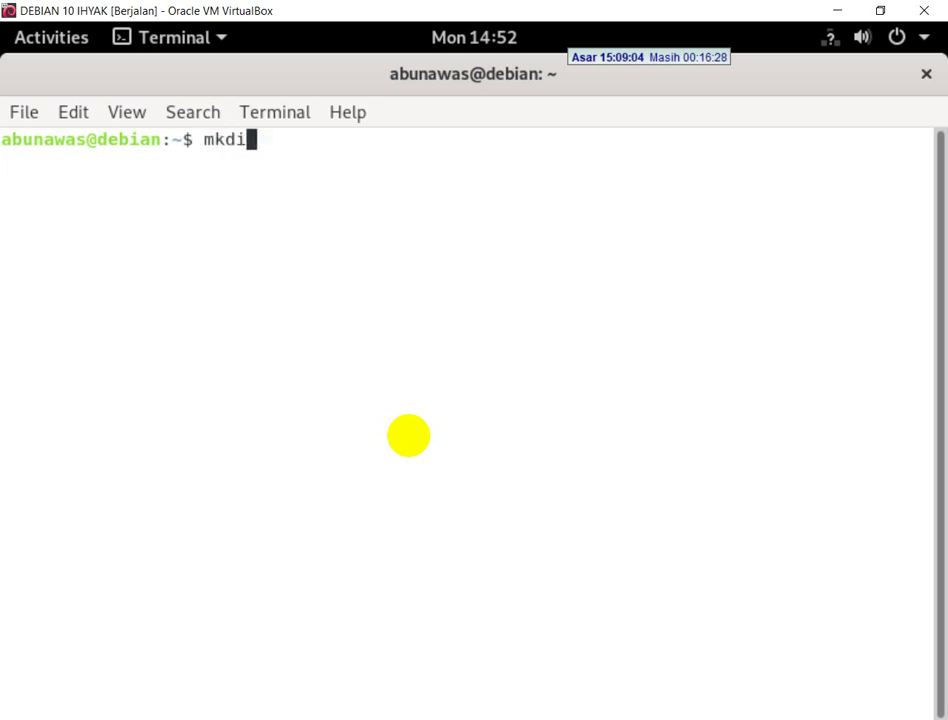
{"action": "type", "text": "r DO"}
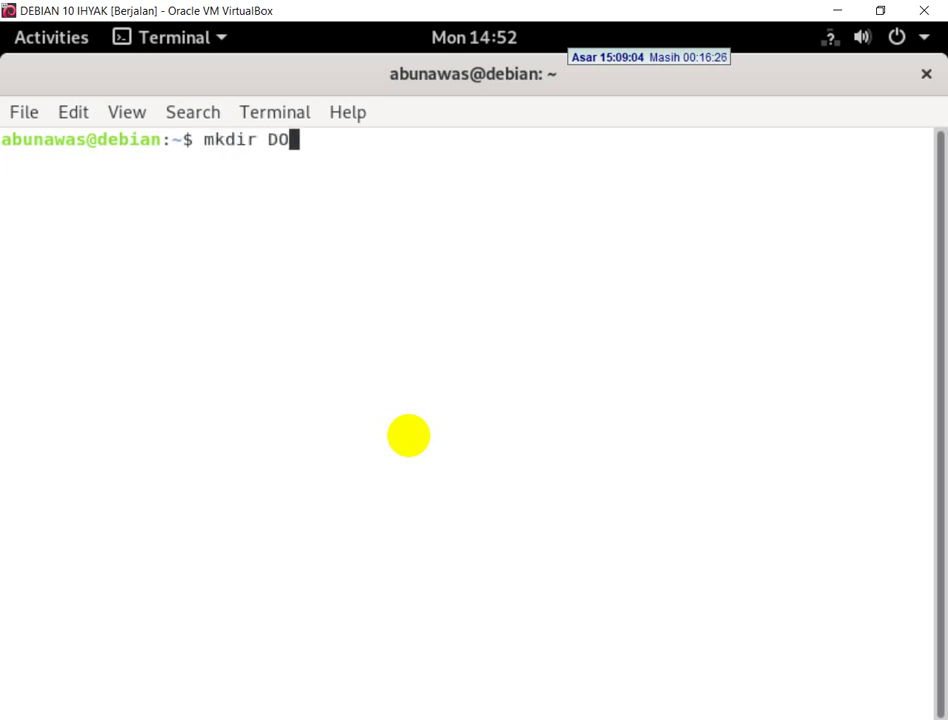
{"action": "type", "text": "KUMEN-"}
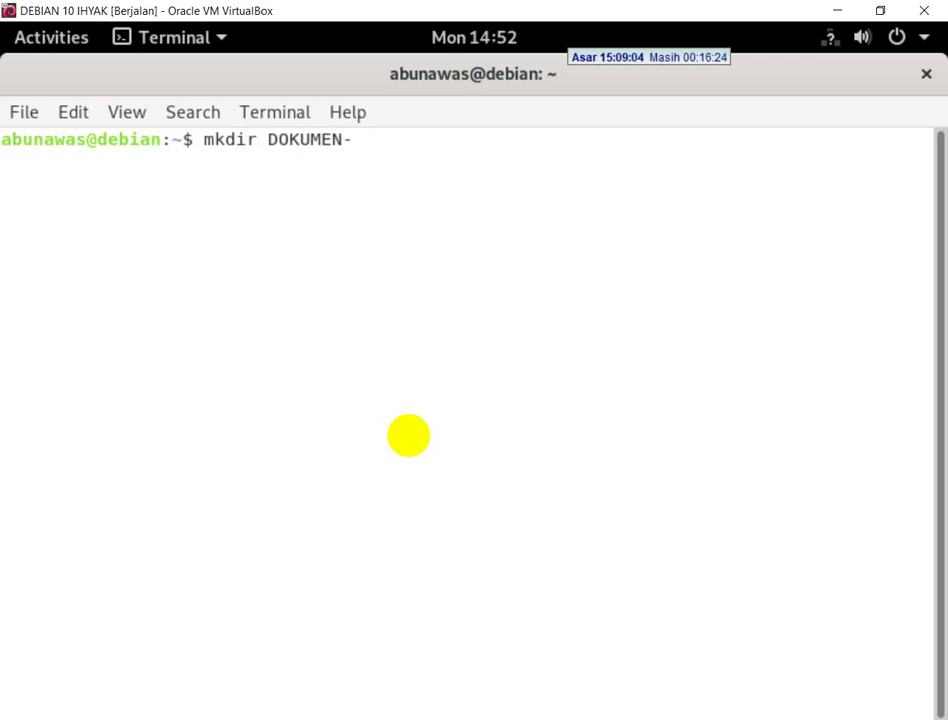
{"action": "type", "text": "IHYAK"}
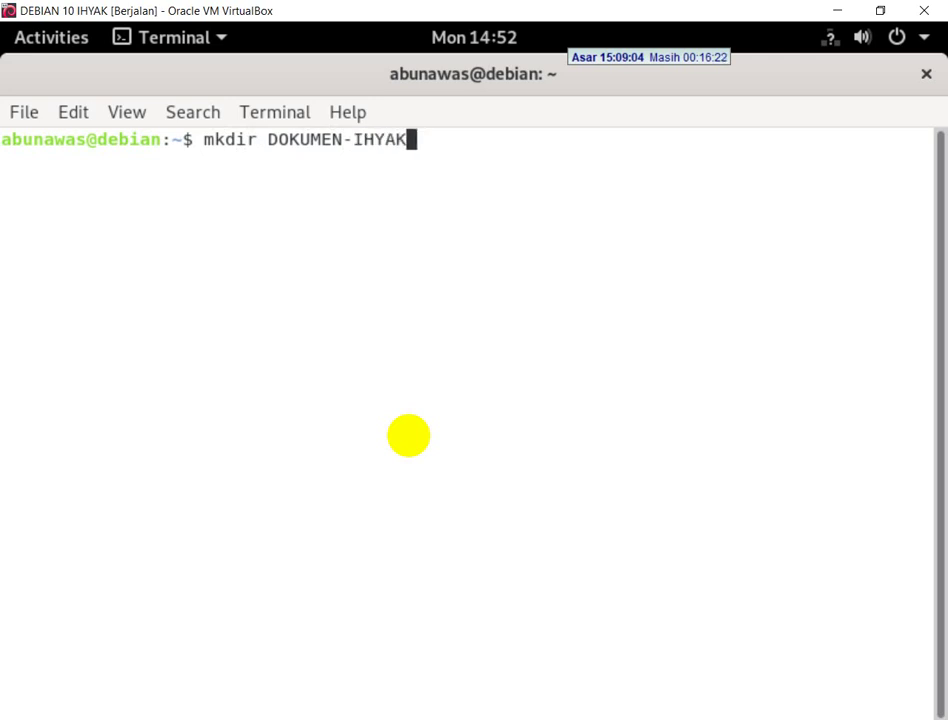
{"action": "key", "text": "BackSpace"}
{"action": "key", "text": "BackSpace"}
{"action": "key", "text": "BackSpace"}
{"action": "key", "text": "BackSpace"}
{"action": "key", "text": "BackSpace"}
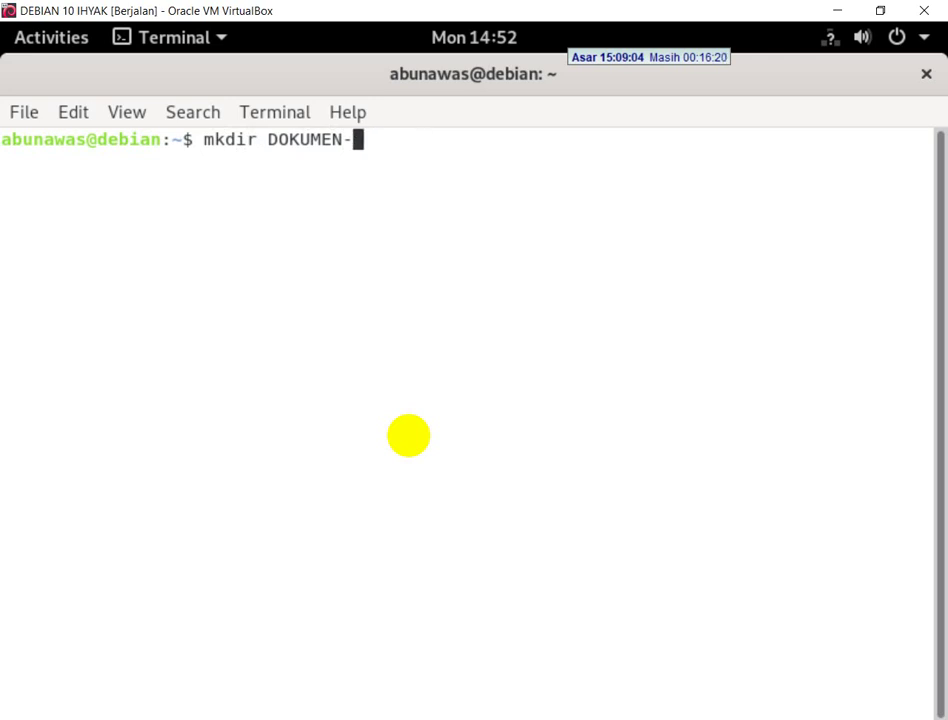
{"action": "type", "text": "ABUNAWAS"}
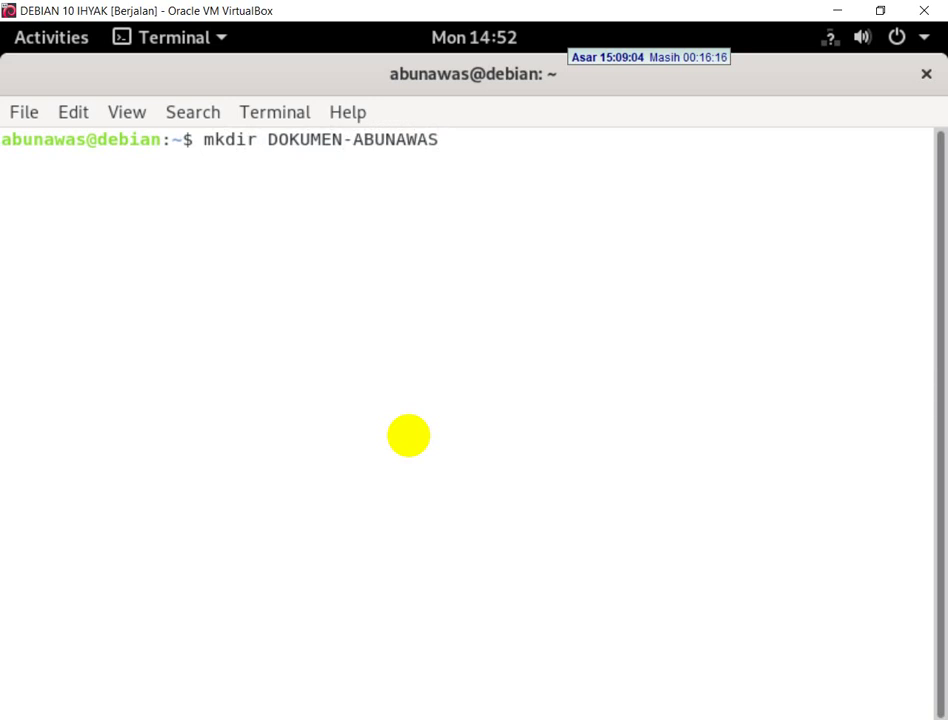
{"action": "key", "text": "Return"}
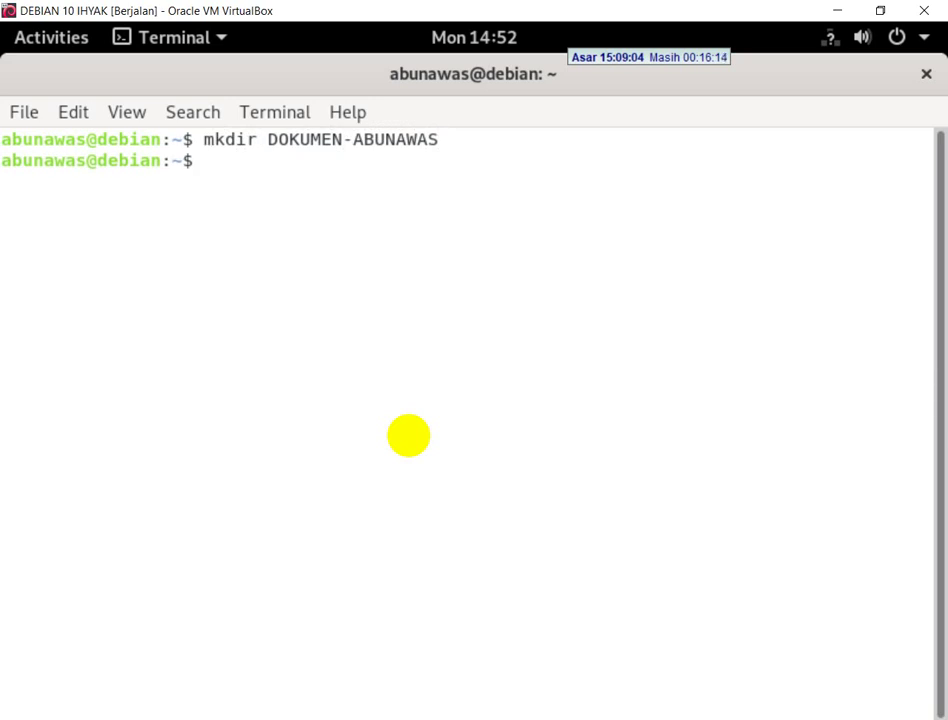
{"action": "type", "text": "ls -l"}
{"action": "key", "text": "Return"}
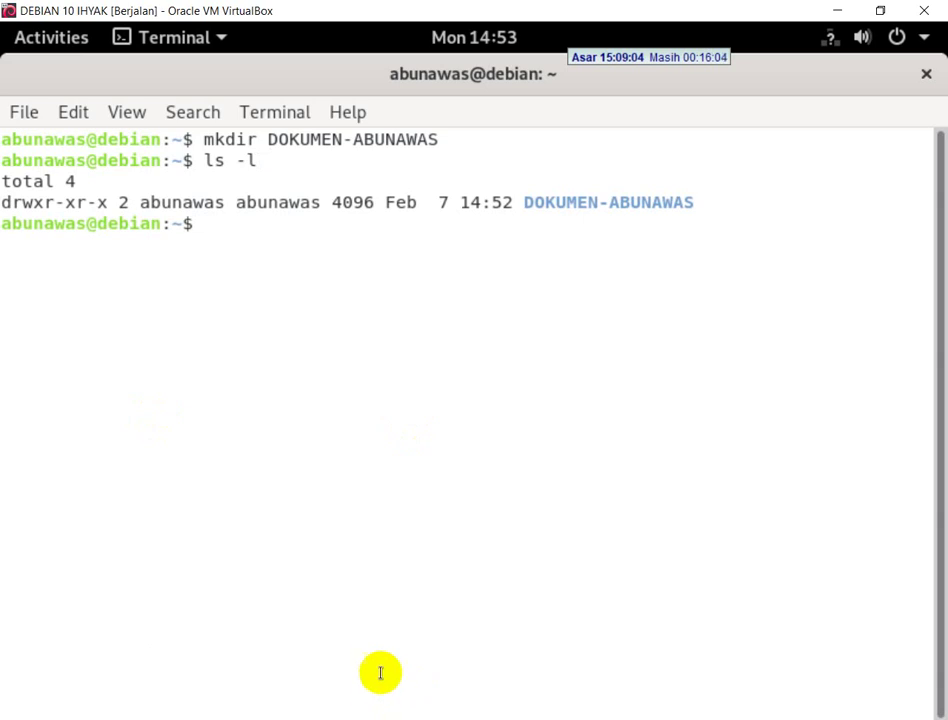
{"action": "key", "text": "alt+Tab"}
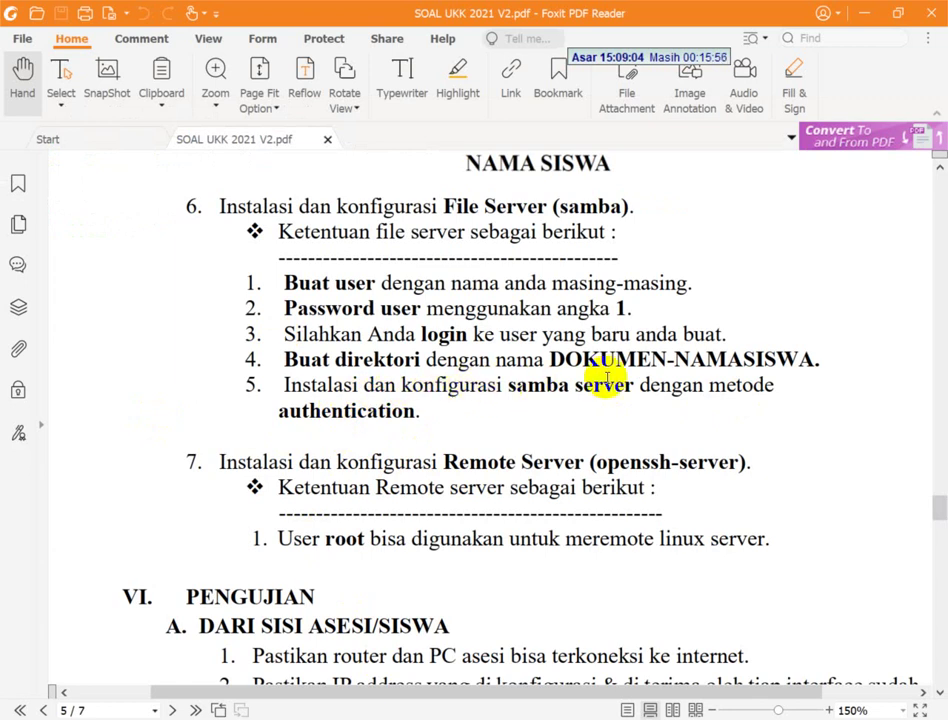
- Exit to root, run 'apt install -y samba', and prepare 'nano /etc/samba/smb.conf'
{"action": "key", "text": "alt+Tab"}
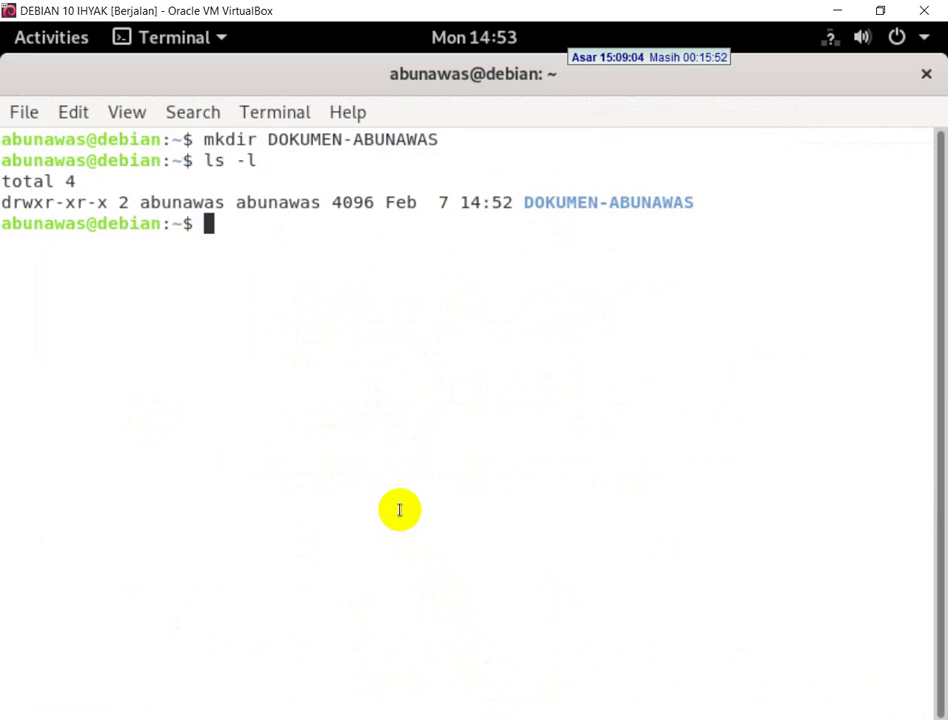
{"action": "type", "text": "exit"}
{"action": "key", "text": "Return"}
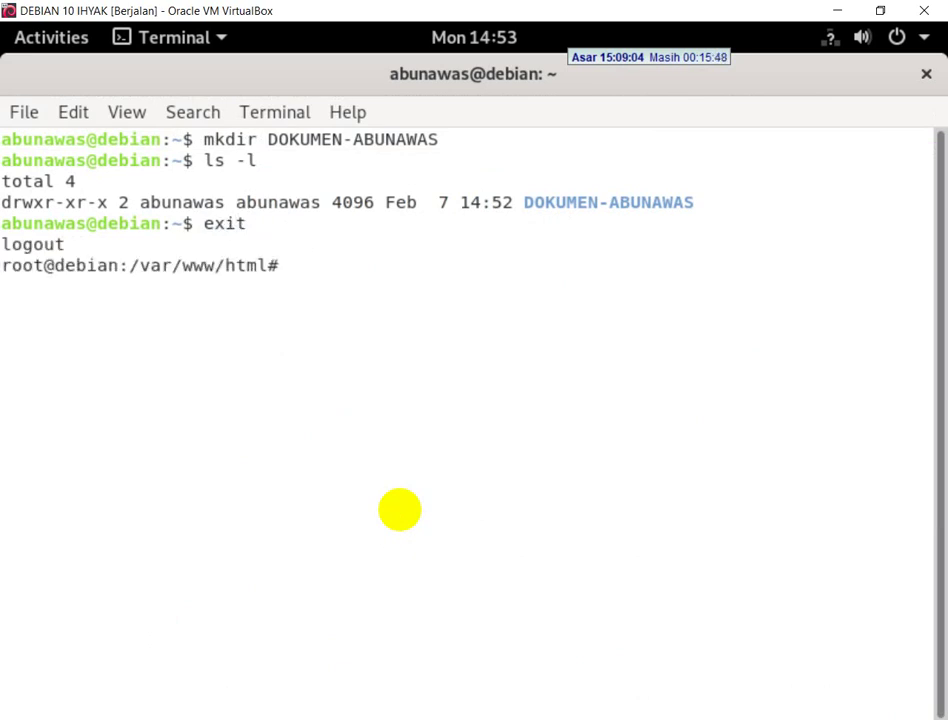
{"action": "type", "text": "apt install"}
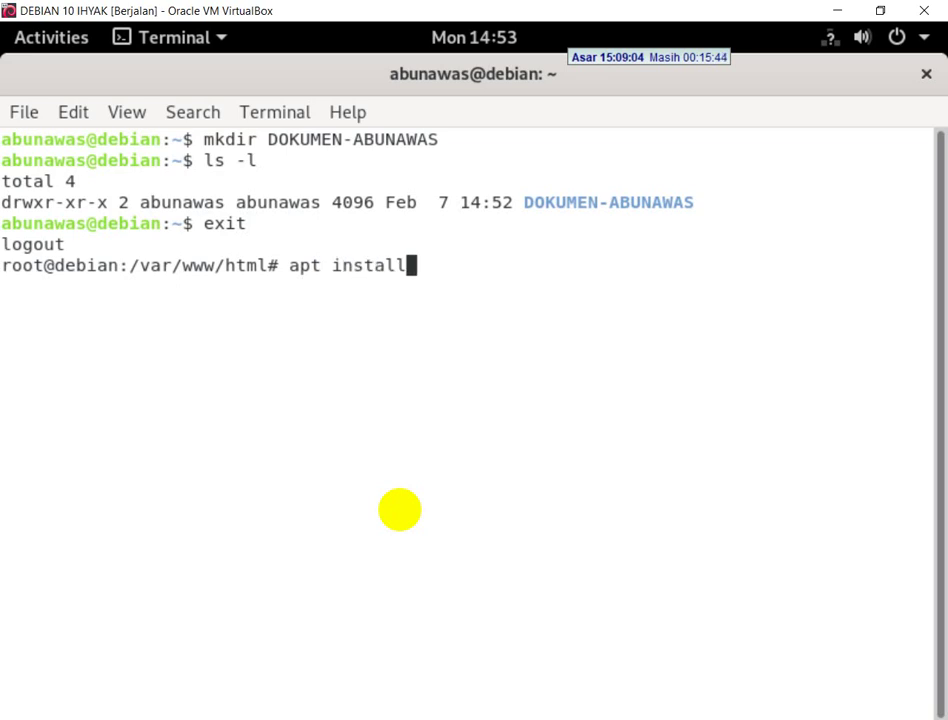
{"action": "type", "text": " -y samb"}
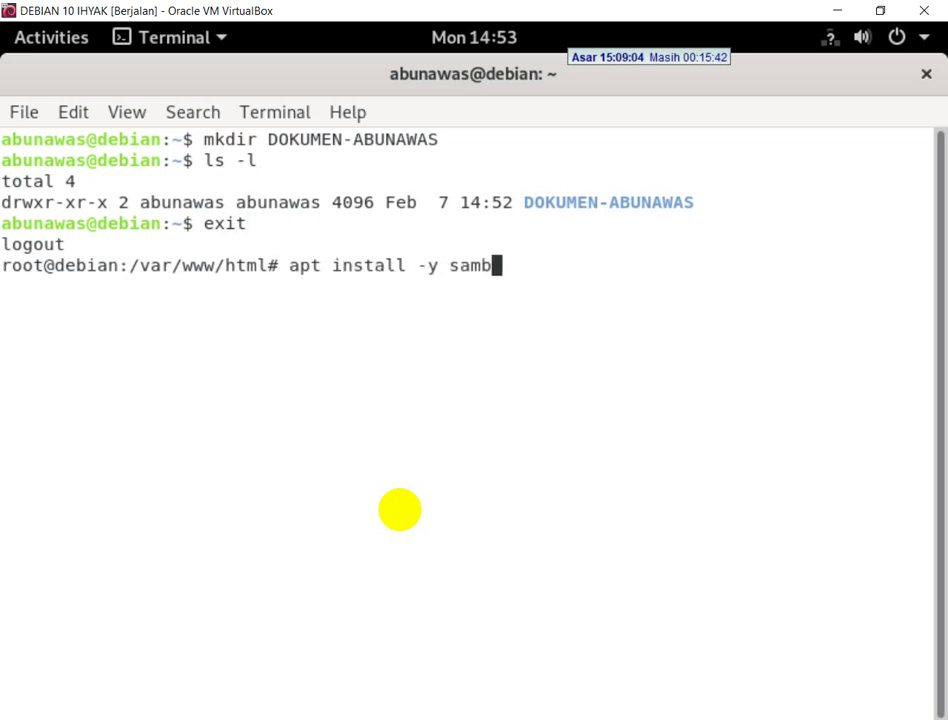
{"action": "type", "text": "a"}
{"action": "key", "text": "Return"}
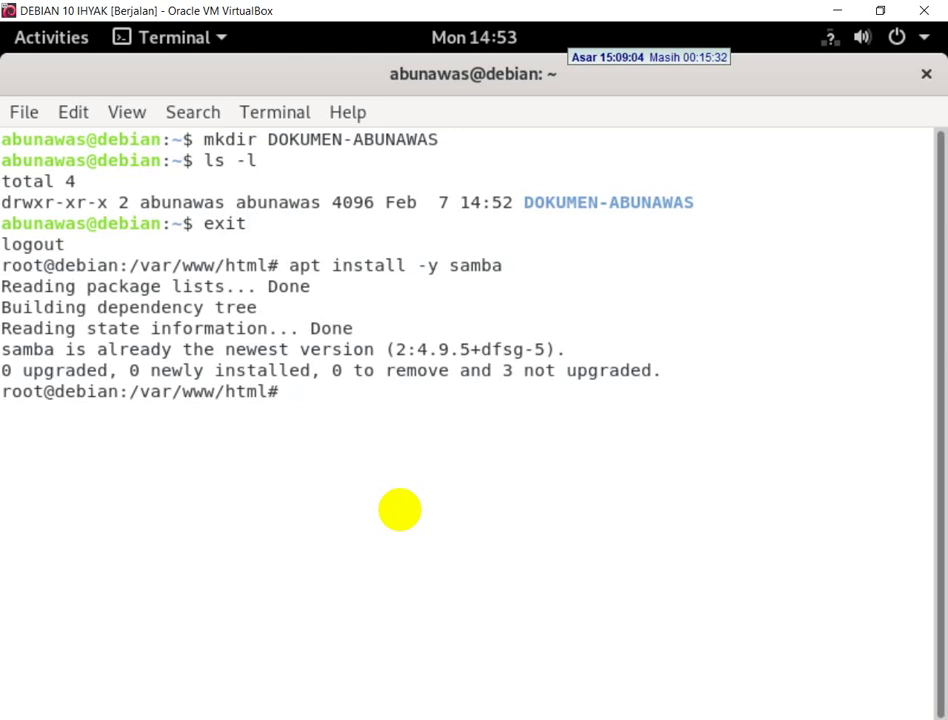
{"action": "type", "text": "nano /etc/"}
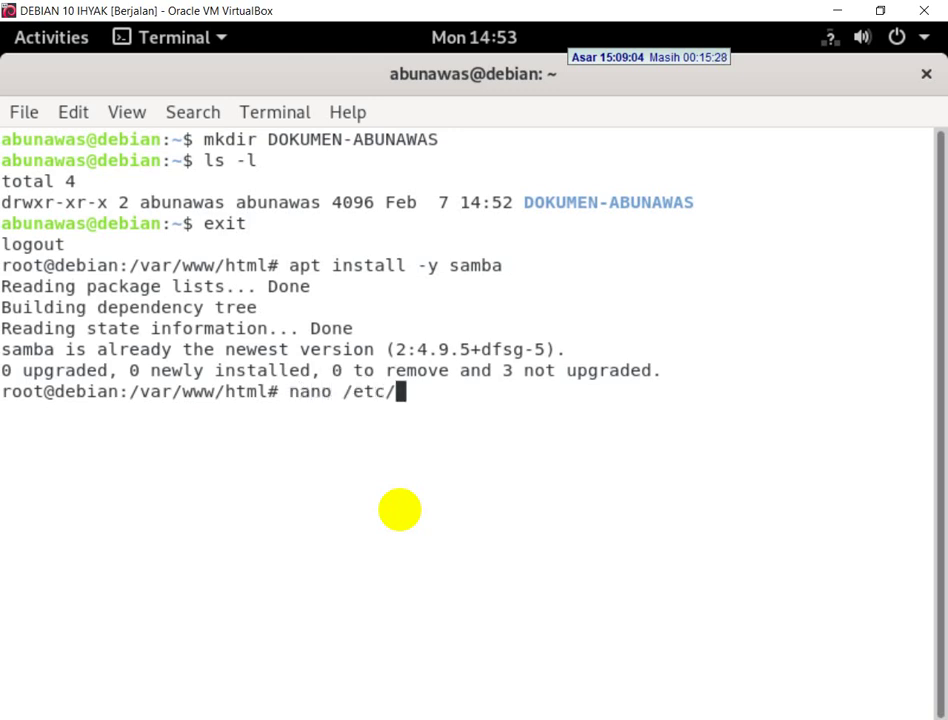
{"action": "type", "text": "samba/smb"}
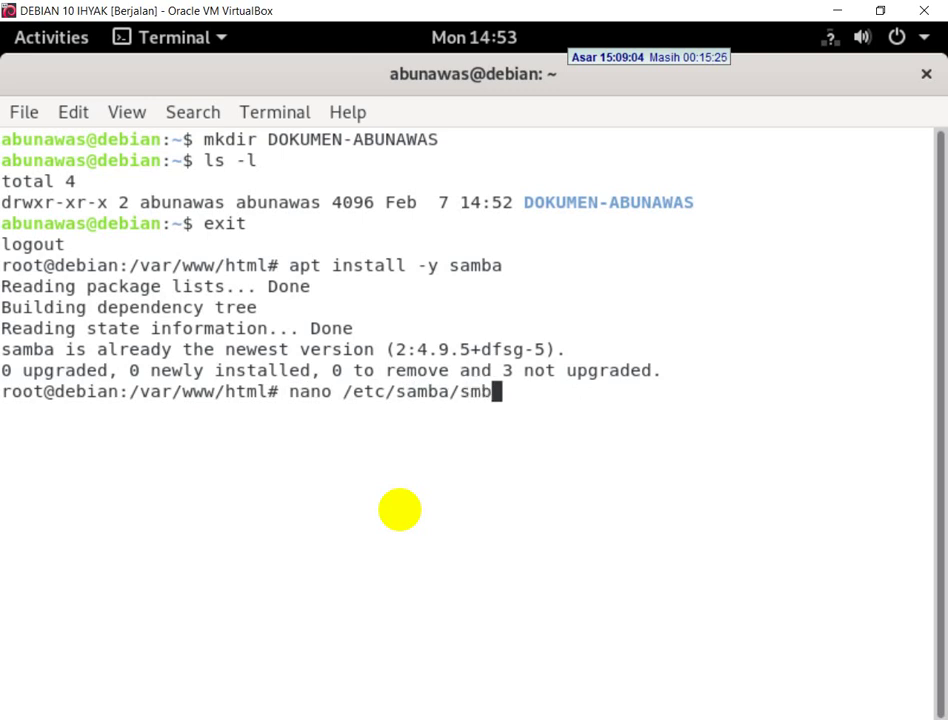
{"action": "key", "text": "Tab"}
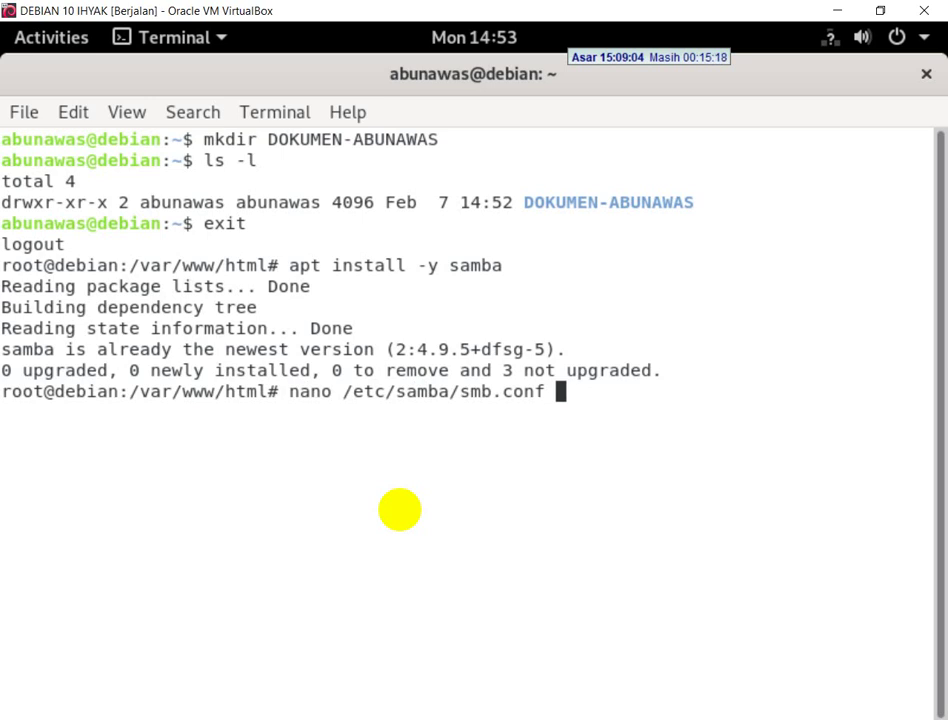
- Open /etc/samba/smb.conf in nano and move to the DATA share's header line at the end
{"action": "key", "text": "Return"}
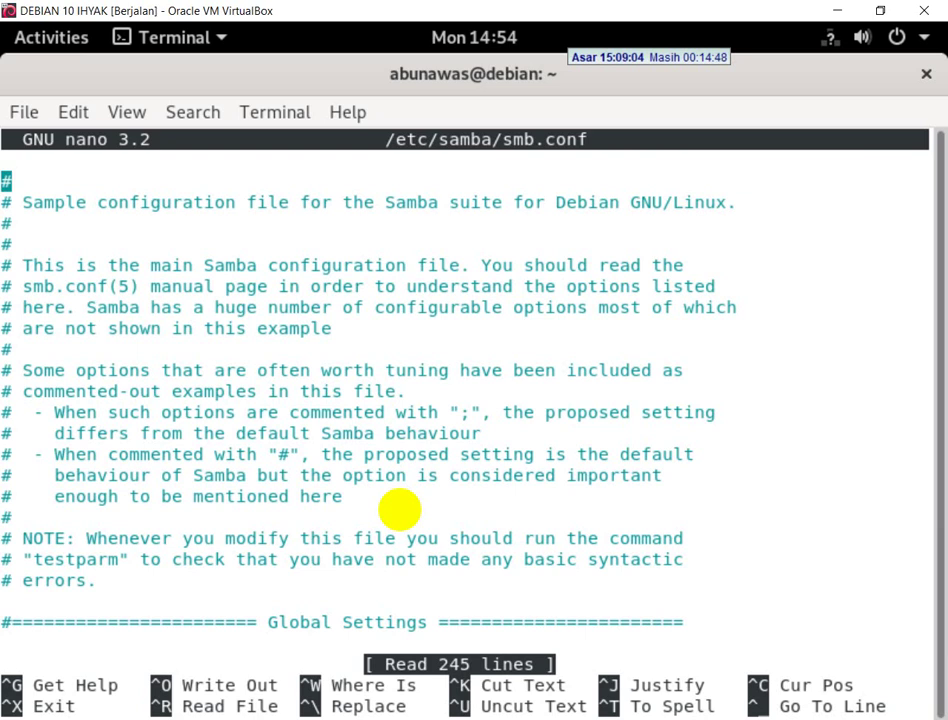
{"action": "key", "text": "Page_Down"}
{"action": "key", "text": "Page_Down"}
{"action": "key", "text": "Page_Down"}
{"action": "key", "text": "Page_Down"}
{"action": "key", "text": "Page_Down"}
{"action": "key", "text": "Page_Down"}
{"action": "key", "text": "Page_Down"}
{"action": "key", "text": "Page_Down"}
{"action": "key", "text": "Page_Down"}
{"action": "key", "text": "Page_Down"}
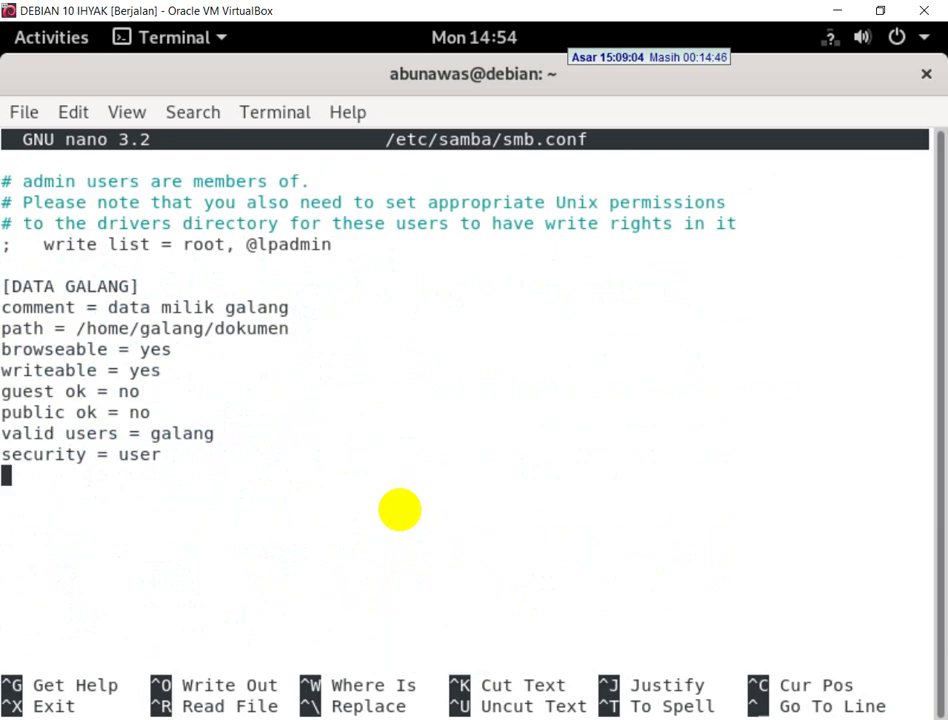
{"action": "key", "text": "Up"}
{"action": "key", "text": "Up"}
{"action": "key", "text": "Up"}
{"action": "key", "text": "Up"}
{"action": "key", "text": "Up"}
{"action": "key", "text": "Up"}
{"action": "key", "text": "Up"}
{"action": "key", "text": "Up"}
{"action": "key", "text": "Up"}
{"action": "key", "text": "Up"}
{"action": "key", "text": "Up"}
{"action": "key", "text": "Up"}
{"action": "key", "text": "Down"}
{"action": "key", "text": "Down"}
{"action": "key", "text": "Down"}
{"action": "key", "text": "Down"}
{"action": "key", "text": "Down"}
{"action": "key", "text": "Down"}
{"action": "key", "text": "Down"}
{"action": "key", "text": "Down"}
{"action": "key", "text": "Down"}
{"action": "key", "text": "Down"}
{"action": "key", "text": "Up"}
{"action": "key", "text": "Up"}
{"action": "key", "text": "Up"}
{"action": "key", "text": "Up"}
{"action": "key", "text": "Up"}
{"action": "key", "text": "Up"}
{"action": "key", "text": "Down"}
{"action": "key", "text": "Down"}
{"action": "key", "text": "Down"}
{"action": "key", "text": "Down"}
{"action": "key", "text": "Down"}
{"action": "key", "text": "Down"}
{"action": "key", "text": "Down"}
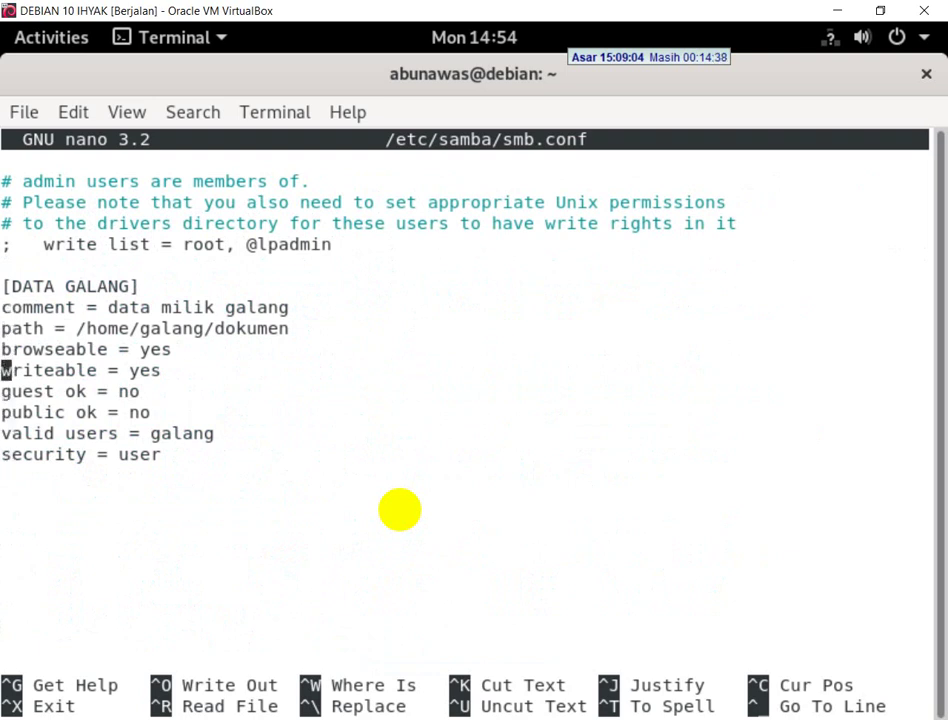
{"action": "key", "text": "Down"}
{"action": "key", "text": "Up"}
{"action": "key", "text": "Up"}
{"action": "key", "text": "Up"}
{"action": "key", "text": "Up"}
{"action": "key", "text": "Up"}
{"action": "key", "text": "Up"}
{"action": "key", "text": "Up"}
{"action": "key", "text": "Up"}
{"action": "key", "text": "Down"}
{"action": "key", "text": "Down"}
{"action": "key", "text": "Down"}
{"action": "key", "text": "Down"}
{"action": "key", "text": "Down"}
{"action": "key", "text": "Down"}
{"action": "key", "text": "Down"}
{"action": "key", "text": "Down"}
{"action": "key", "text": "Up"}
{"action": "key", "text": "Up"}
{"action": "key", "text": "Up"}
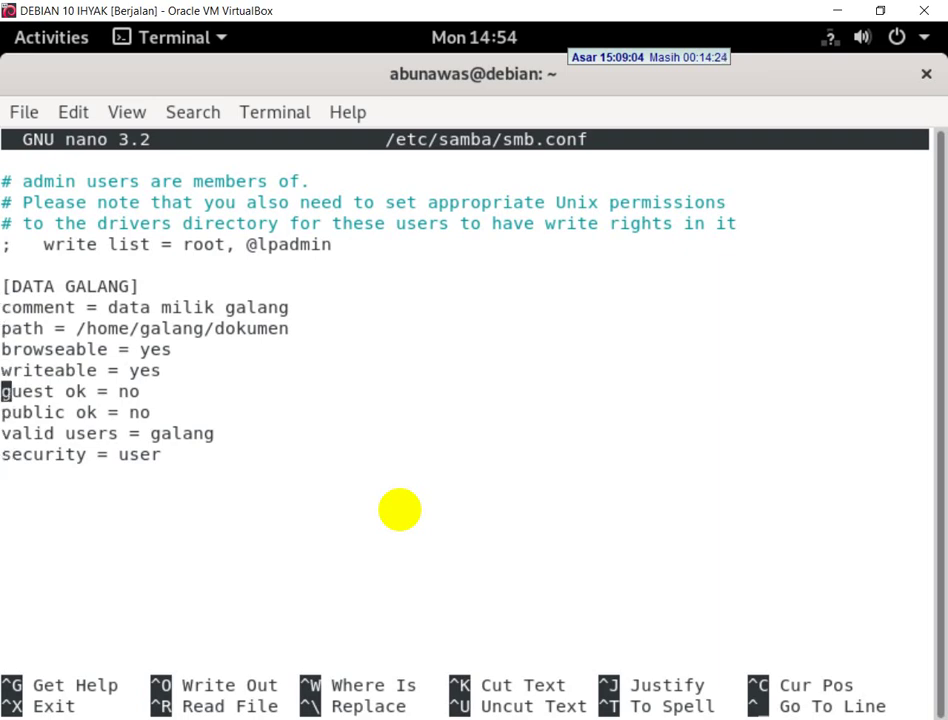
{"action": "key", "text": "Up"}
{"action": "key", "text": "Up"}
{"action": "key", "text": "Up"}
{"action": "key", "text": "Up"}
{"action": "key", "text": "Up"}
{"action": "key", "text": "Up"}
{"action": "key", "text": "Up"}
{"action": "key", "text": "Up"}
{"action": "key", "text": "Up"}
{"action": "key", "text": "Down"}
{"action": "key", "text": "Down"}
{"action": "key", "text": "Down"}
{"action": "key", "text": "Down"}
{"action": "key", "text": "Down"}
{"action": "key", "text": "Up"}
{"action": "key", "text": "Right"}
{"action": "key", "text": "Right"}
{"action": "key", "text": "Right"}
{"action": "key", "text": "Right"}
{"action": "key", "text": "Right"}
{"action": "key", "text": "Right"}
{"action": "key", "text": "Left"}
{"action": "key", "text": "Left"}
{"action": "key", "text": "Left"}
{"action": "key", "text": "Left"}
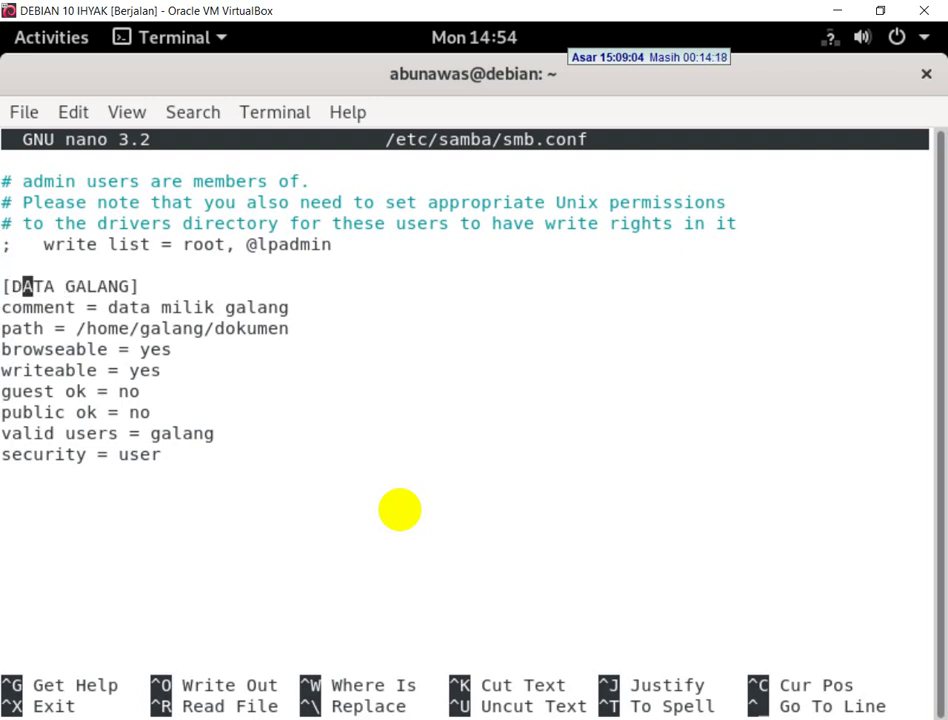
{"action": "key", "text": "Left"}
{"action": "key", "text": "Right"}
{"action": "key", "text": "Right"}
{"action": "key", "text": "Right"}
{"action": "key", "text": "Right"}
{"action": "key", "text": "Right"}
- Rename the share to DATA ABUNAWAS and change its comment's user to abunawas
{"action": "key", "text": "Delete"}
{"action": "key", "text": "Delete"}
{"action": "key", "text": "Delete"}
{"action": "key", "text": "Delete"}
{"action": "key", "text": "Delete"}
{"action": "key", "text": "Delete"}
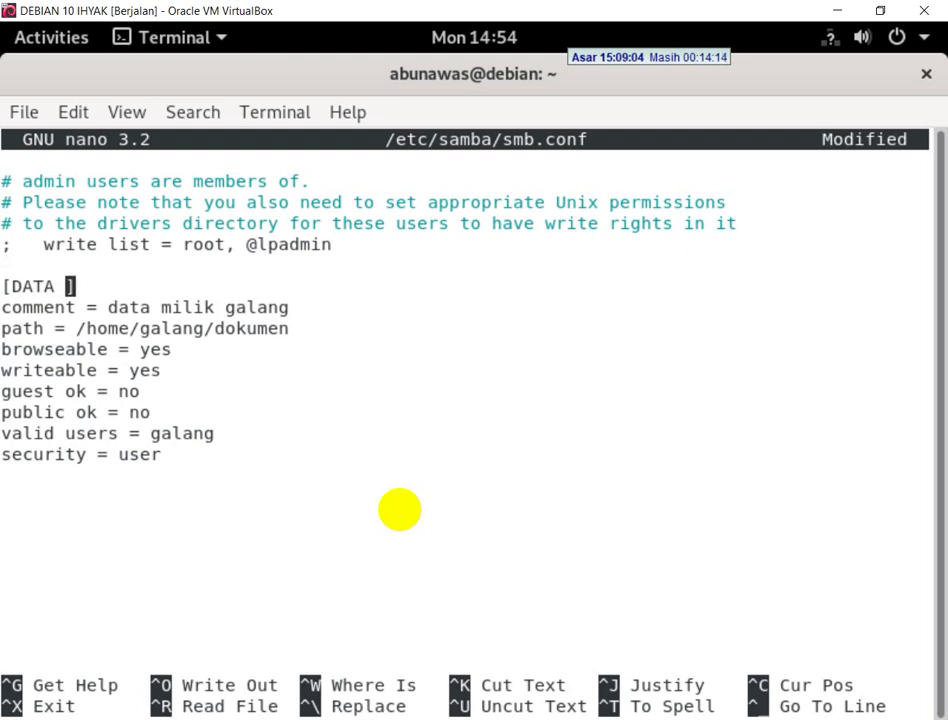
{"action": "type", "text": "ABUNAWAS"}
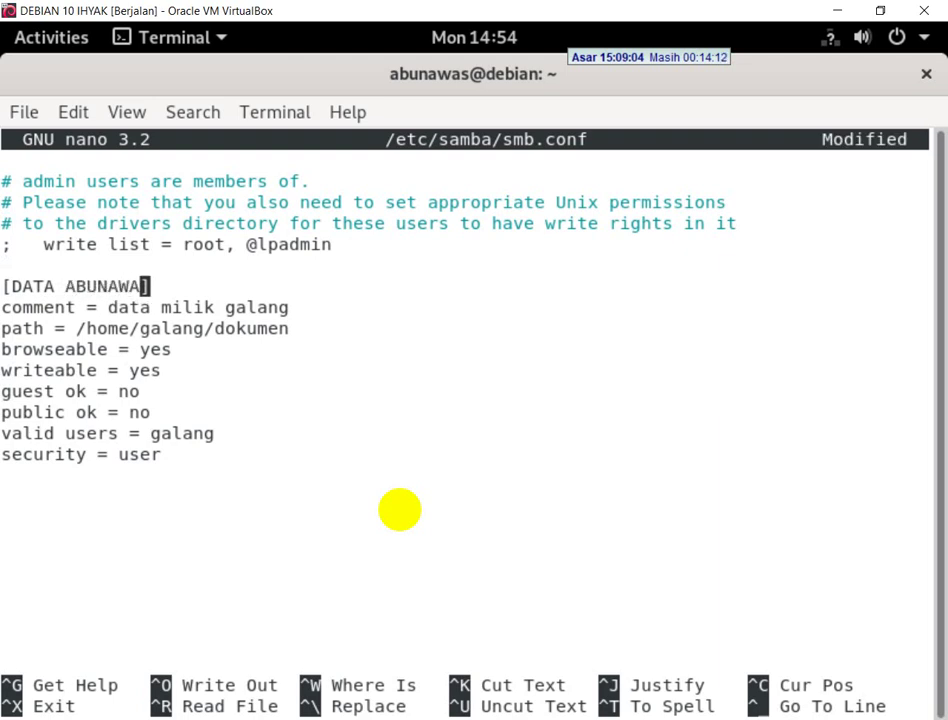
{"action": "key", "text": "Down"}
{"action": "key", "text": "Right"}
{"action": "key", "text": "Right"}
{"action": "key", "text": "Right"}
{"action": "key", "text": "Right"}
{"action": "key", "text": "Right"}
{"action": "key", "text": "Right"}
{"action": "key", "text": "Right"}
{"action": "key", "text": "Right"}
{"action": "key", "text": "Right"}
{"action": "key", "text": "Right"}
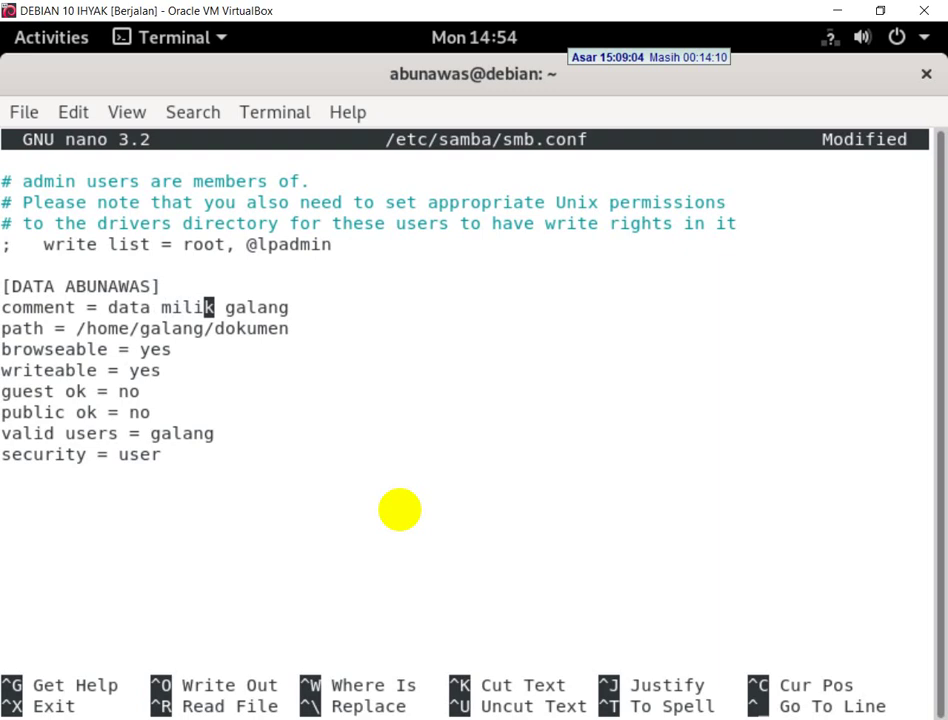
{"action": "key", "text": "Right"}
{"action": "key", "text": "Right"}
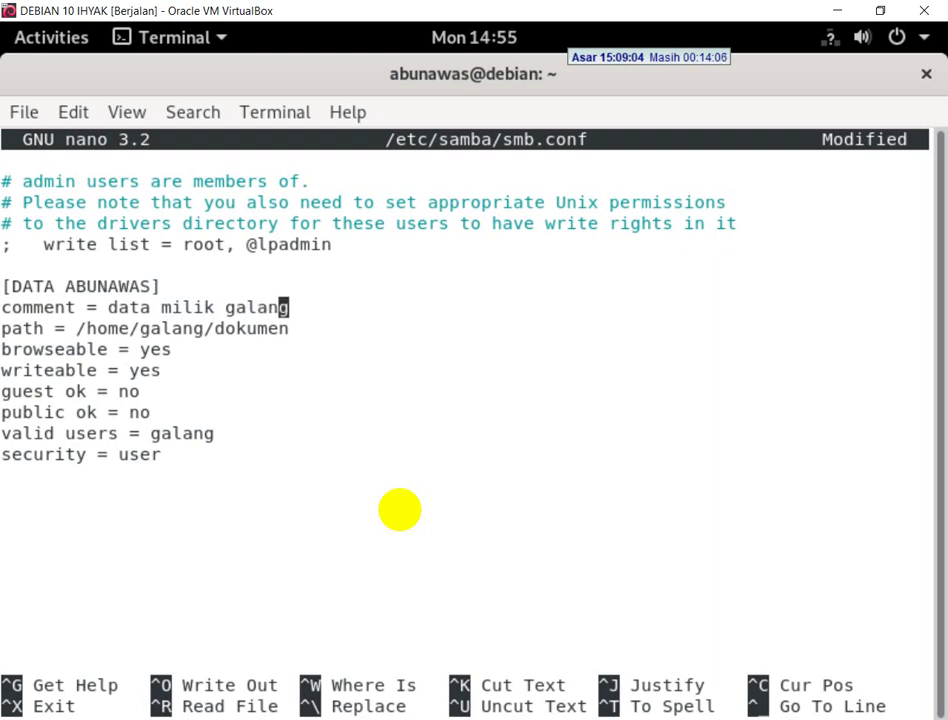
{"action": "key", "text": "Right"}
{"action": "key", "text": "BackSpace"}
{"action": "key", "text": "BackSpace"}
{"action": "key", "text": "BackSpace"}
{"action": "key", "text": "BackSpace"}
{"action": "key", "text": "BackSpace"}
{"action": "key", "text": "BackSpace"}
{"action": "type", "text": "abun"}
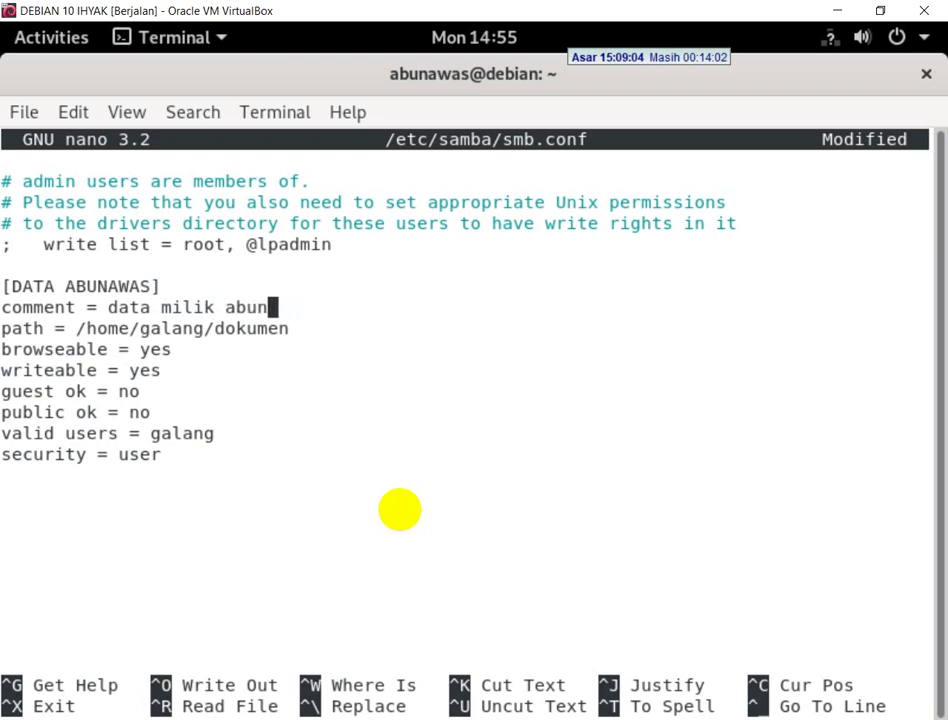
{"action": "type", "text": "aw"}
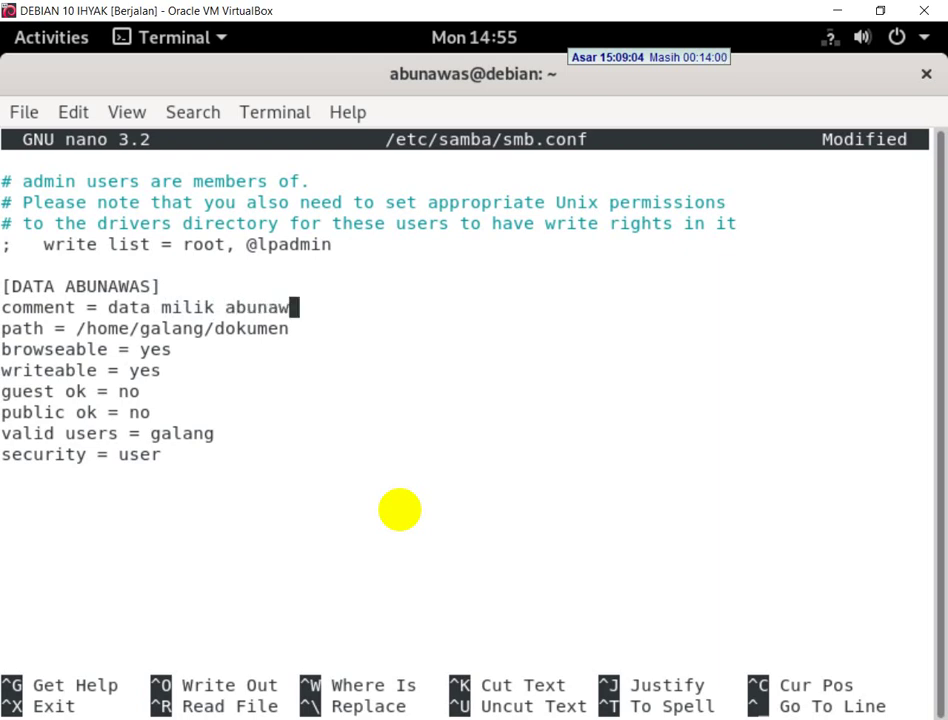
{"action": "type", "text": "as"}
- Set the share path to /home/abunawas/DOKUMEN-ABUNAWAS
{"action": "key", "text": "Down"}
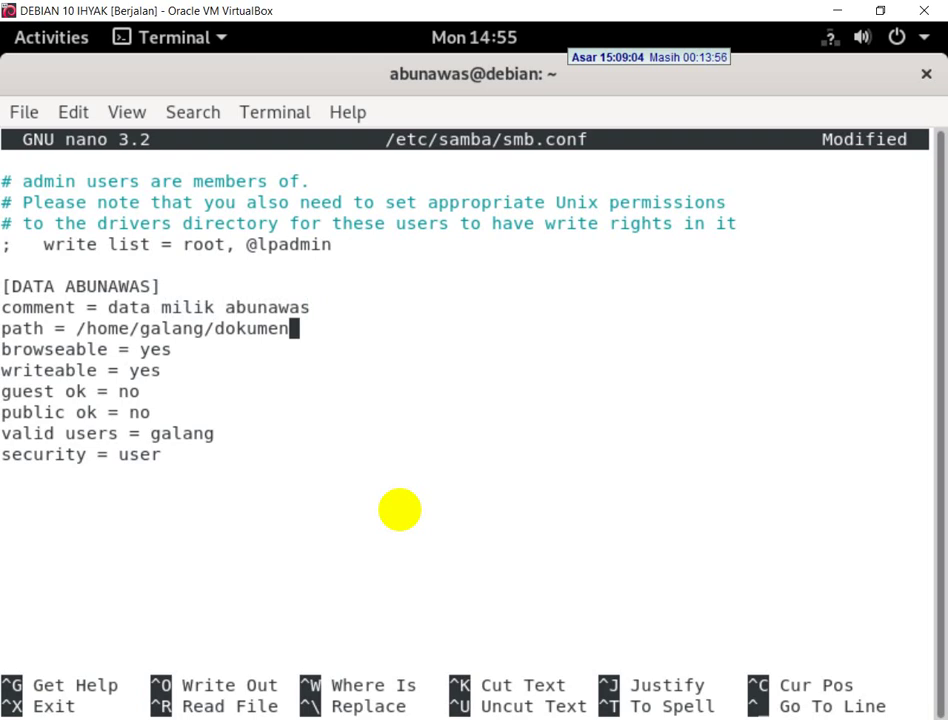
{"action": "key", "text": "BackSpace"}
{"action": "key", "text": "BackSpace"}
{"action": "key", "text": "BackSpace"}
{"action": "key", "text": "BackSpace"}
{"action": "key", "text": "BackSpace"}
{"action": "key", "text": "BackSpace"}
{"action": "key", "text": "BackSpace"}
{"action": "key", "text": "BackSpace"}
{"action": "key", "text": "BackSpace"}
{"action": "key", "text": "BackSpace"}
{"action": "key", "text": "BackSpace"}
{"action": "key", "text": "BackSpace"}
{"action": "key", "text": "BackSpace"}
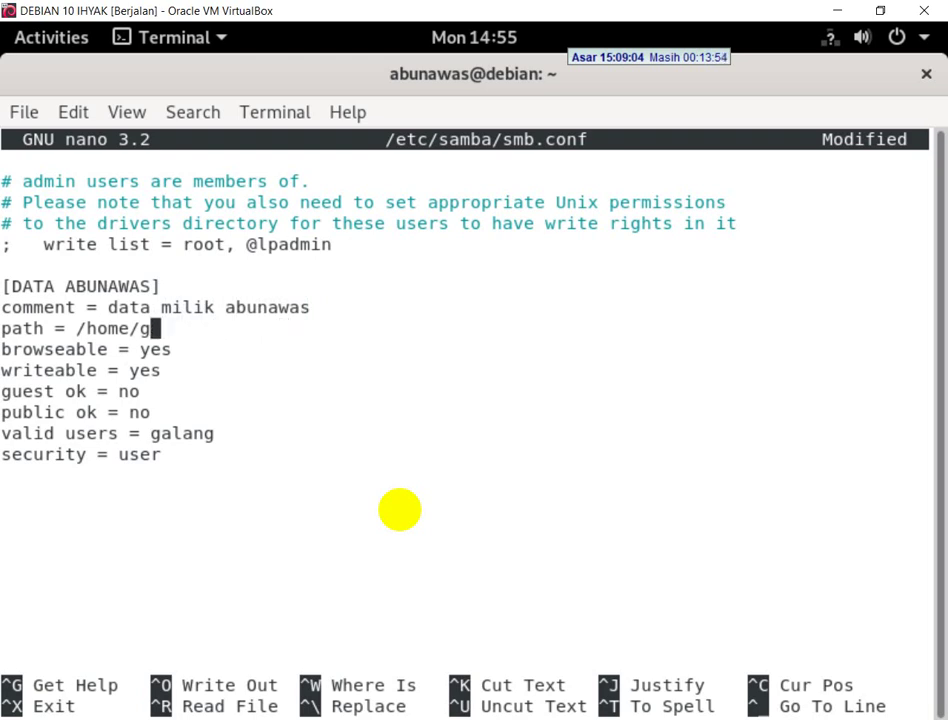
{"action": "key", "text": "BackSpace"}
{"action": "type", "text": "abun"}
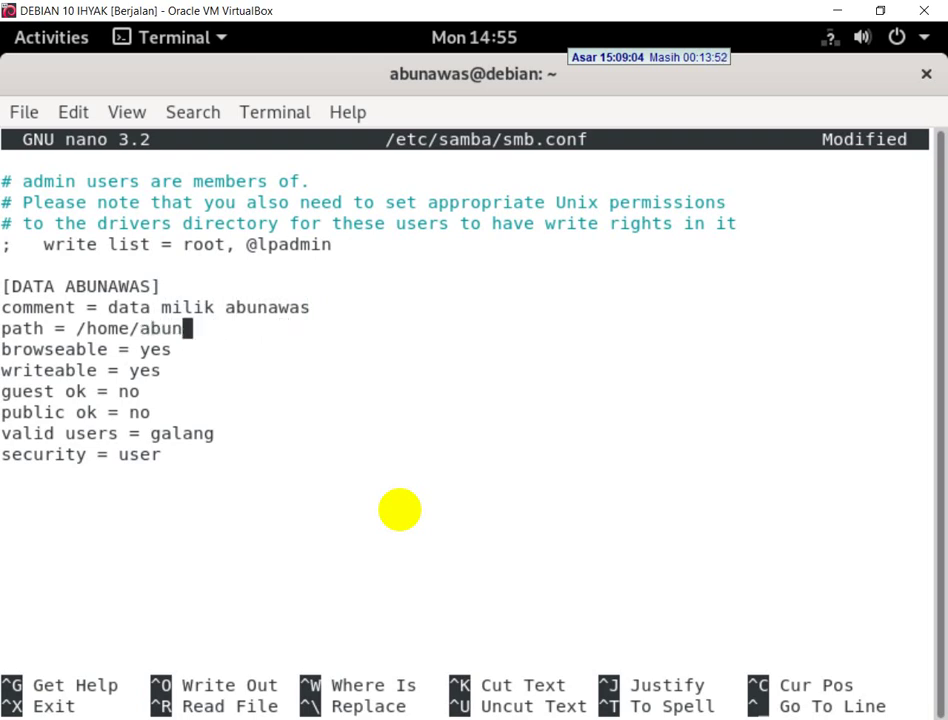
{"action": "type", "text": "awas"}
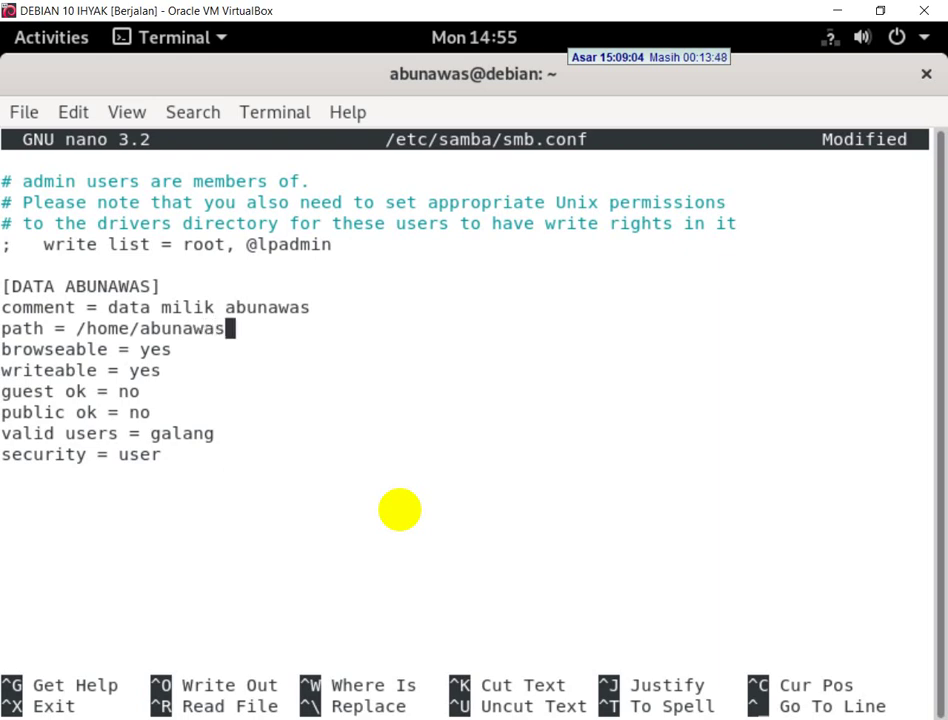
{"action": "type", "text": "/DOKUMEN"}
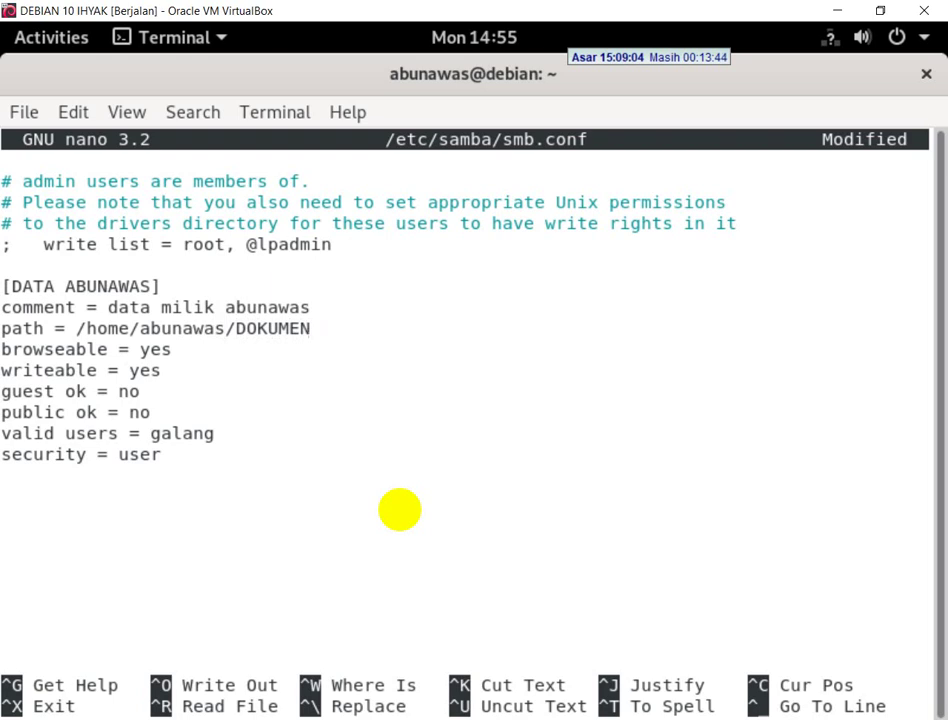
{"action": "type", "text": "-ABUNA"}
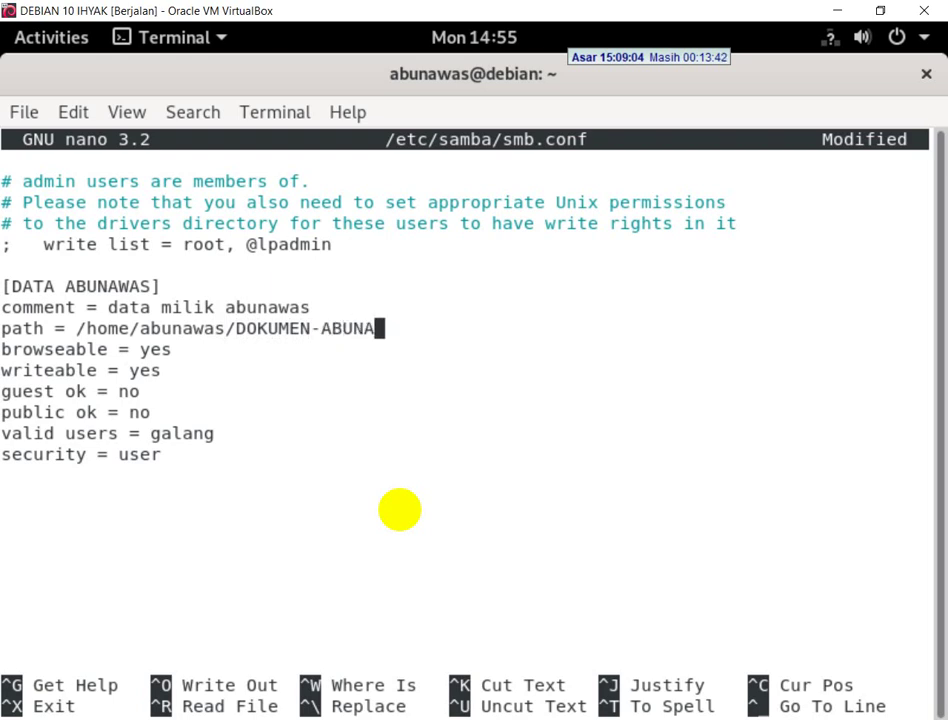
{"action": "type", "text": "WAS"}
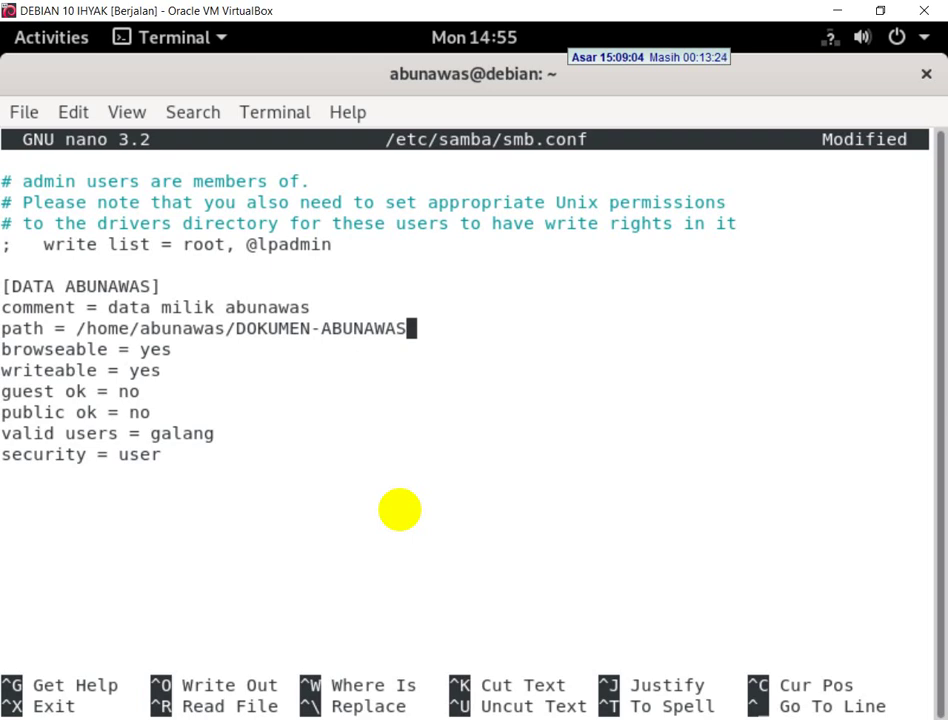
- Set valid users to abunawas and save smb.conf under its existing name
{"action": "key", "text": "Down"}
{"action": "key", "text": "Down"}
{"action": "key", "text": "Down"}
{"action": "key", "text": "Down"}
{"action": "key", "text": "Down"}
{"action": "key", "text": "BackSpace"}
{"action": "key", "text": "BackSpace"}
{"action": "key", "text": "BackSpace"}
{"action": "key", "text": "BackSpace"}
{"action": "key", "text": "BackSpace"}
{"action": "key", "text": "BackSpace"}
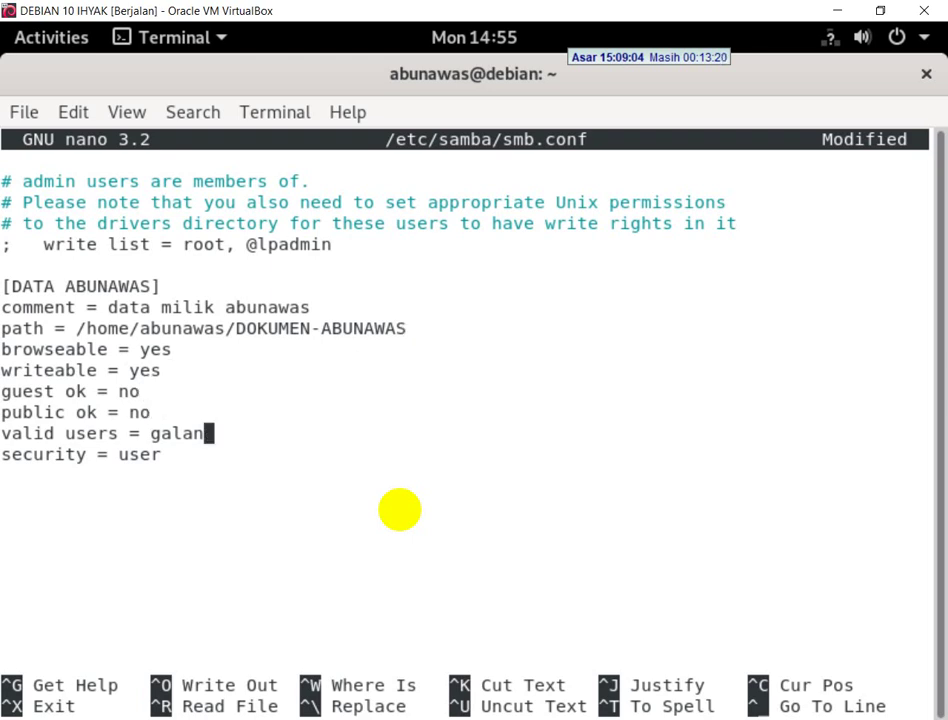
{"action": "type", "text": "abun"}
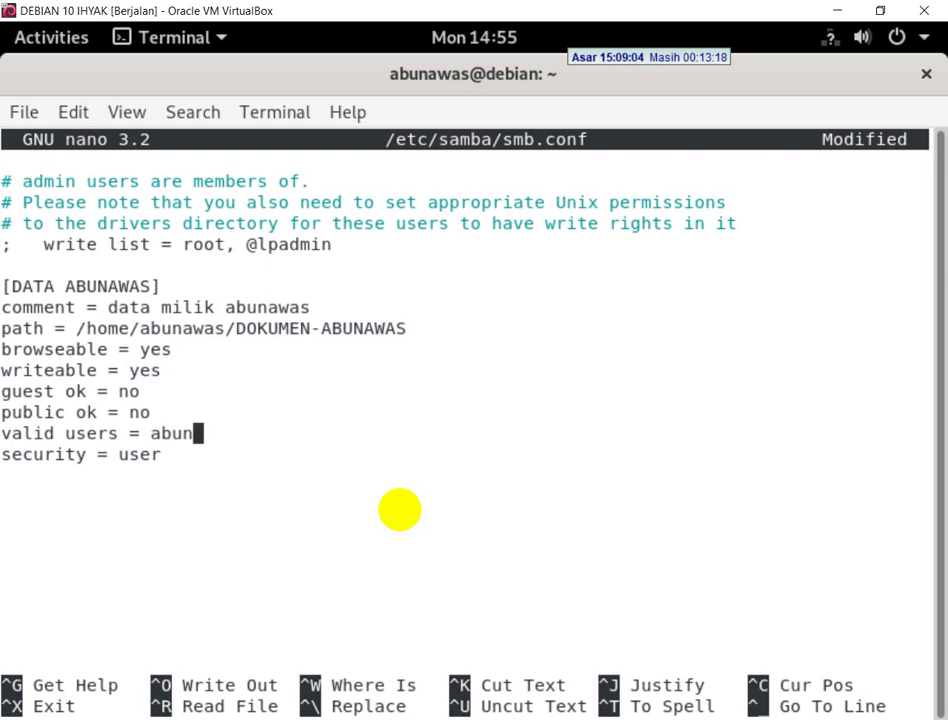
{"action": "type", "text": "awas"}
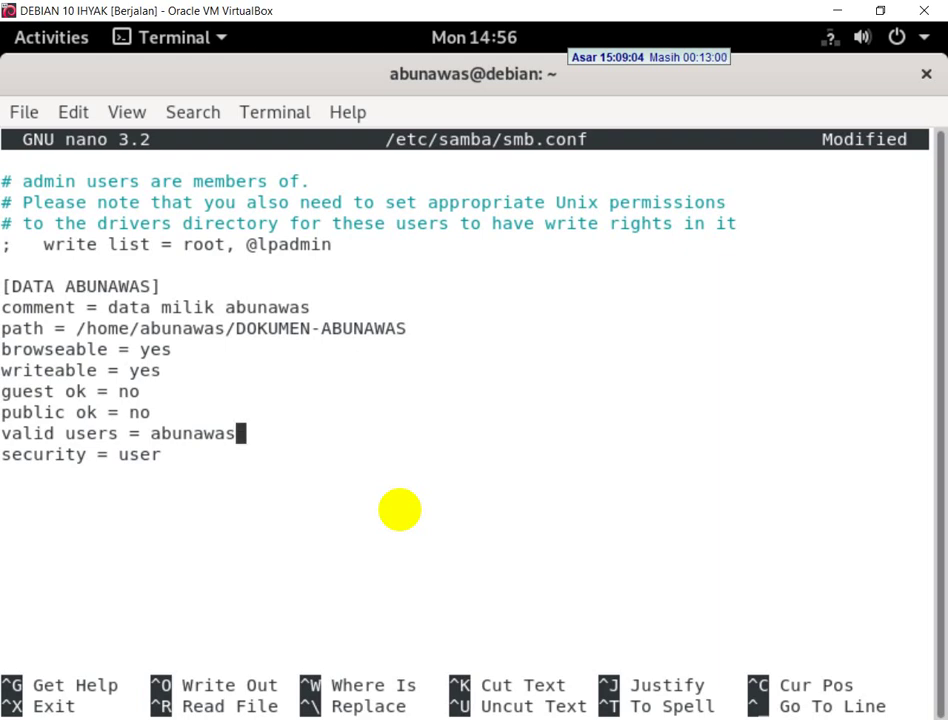
{"action": "key", "text": "ctrl+x"}
{"action": "key", "text": "y"}
{"action": "key", "text": "Return"}
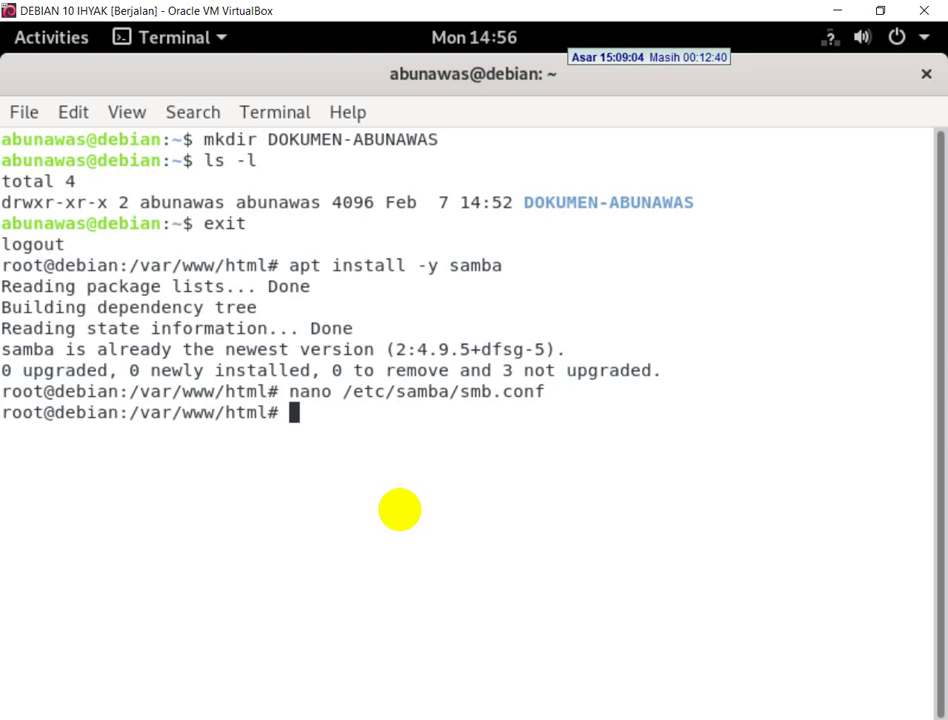
- Add abunawas to Samba with 'smbpasswd -a abunawas' and set its SMB password
{"action": "type", "text": "smbpass"}
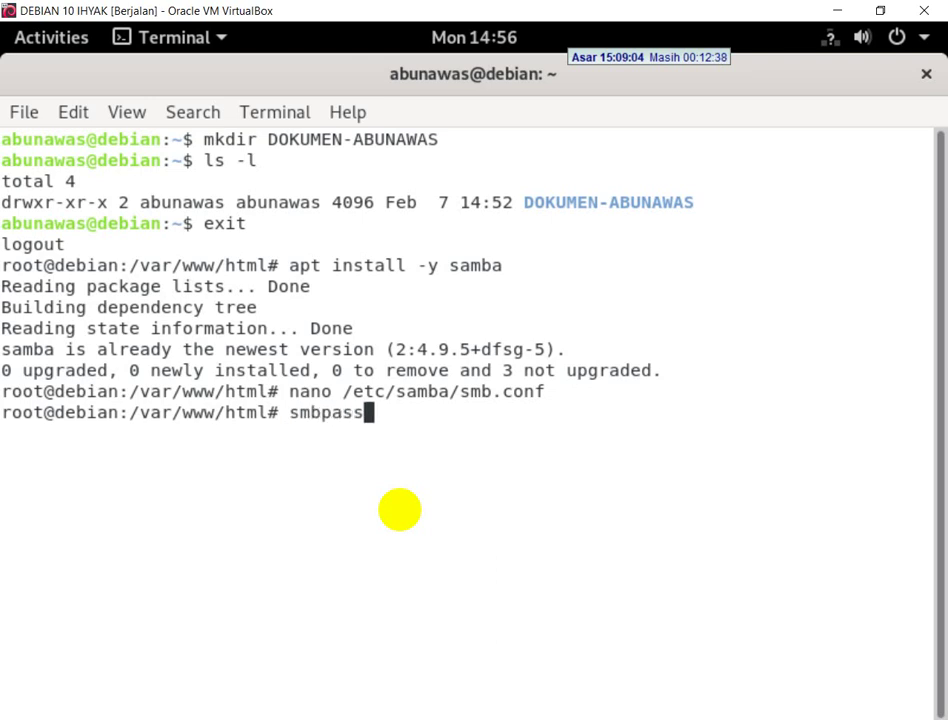
{"action": "type", "text": "wd -a abu"}
{"action": "type", "text": "nawas"}
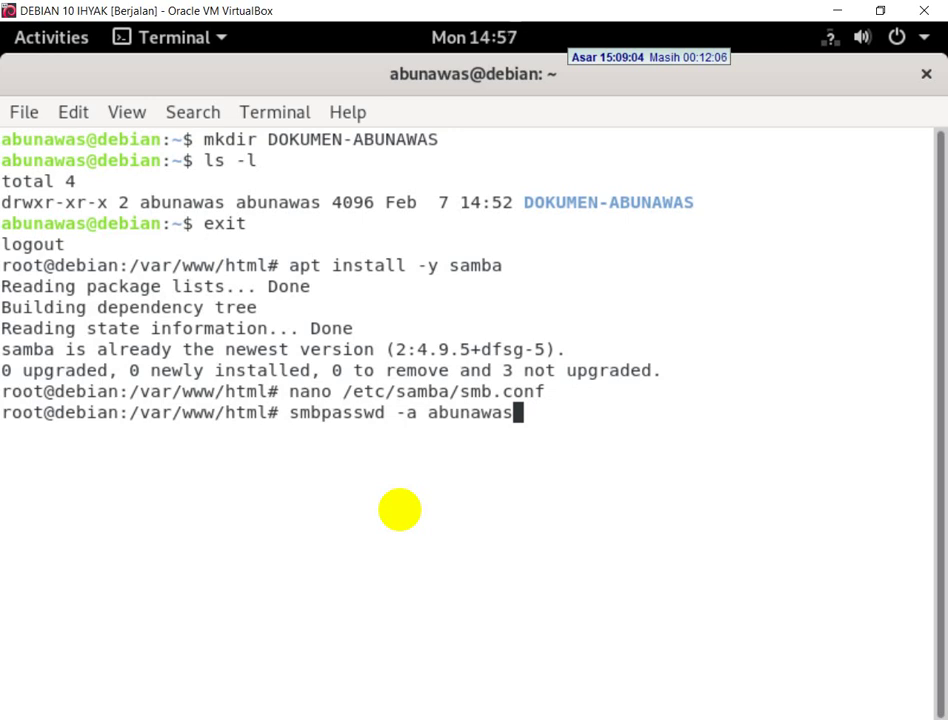
{"action": "key", "text": "Return"}
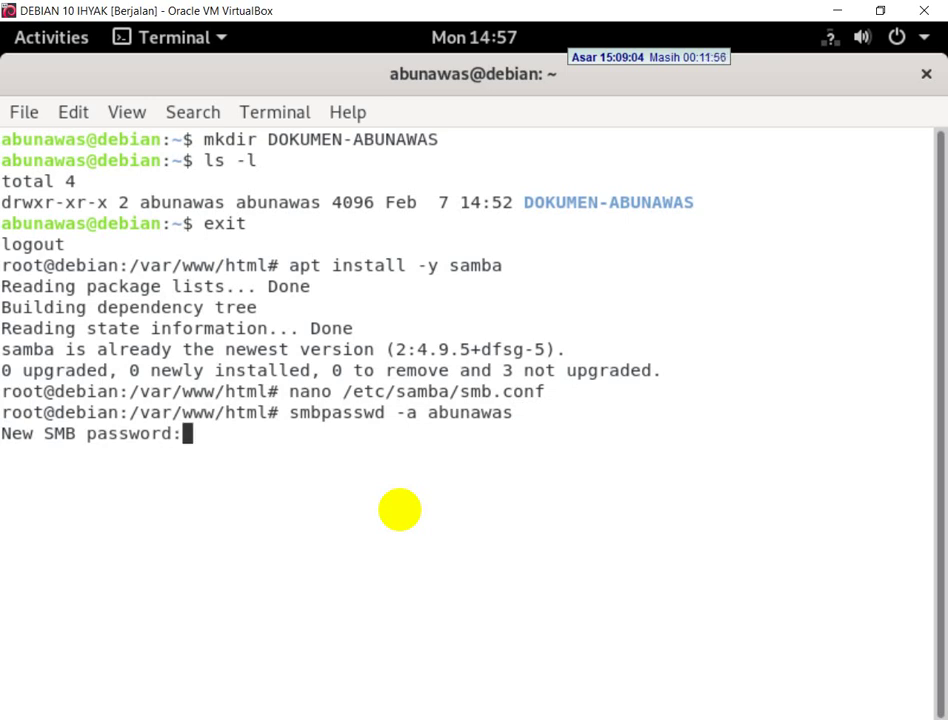
{"action": "key", "text": "Return"}
{"action": "key", "text": "Return"}
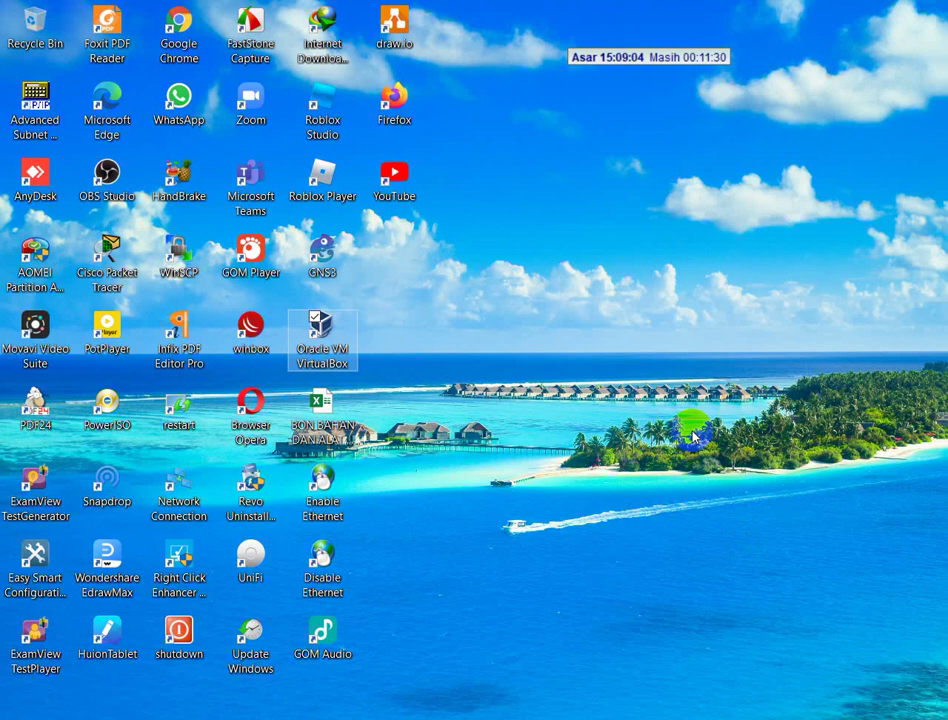
- List the shares on 172.16.50.2 with 'net view 172.16.50.2' in Command Prompt
{"action": "key", "text": "super+r"}
{"action": "key", "text": "Escape"}
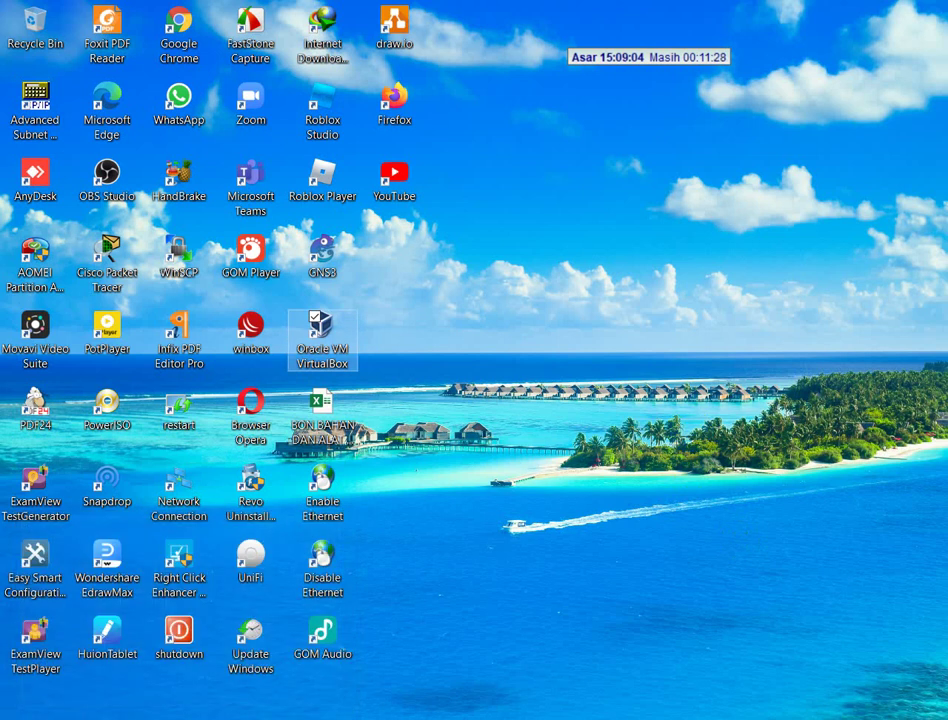
{"action": "left_click", "coordinate": [339, 714]}
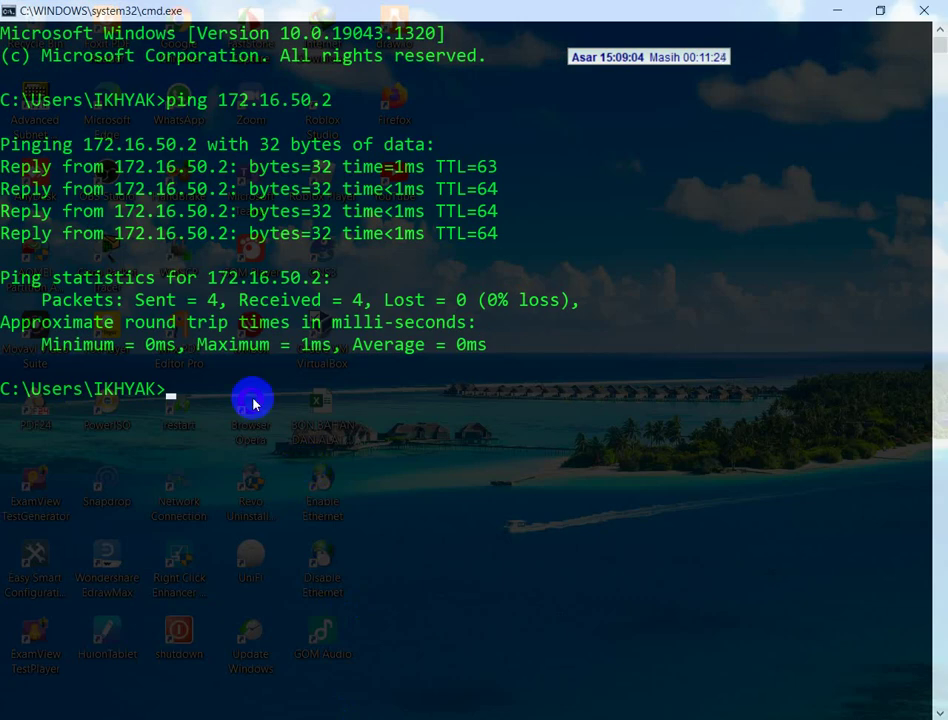
{"action": "type", "text": "net view"}
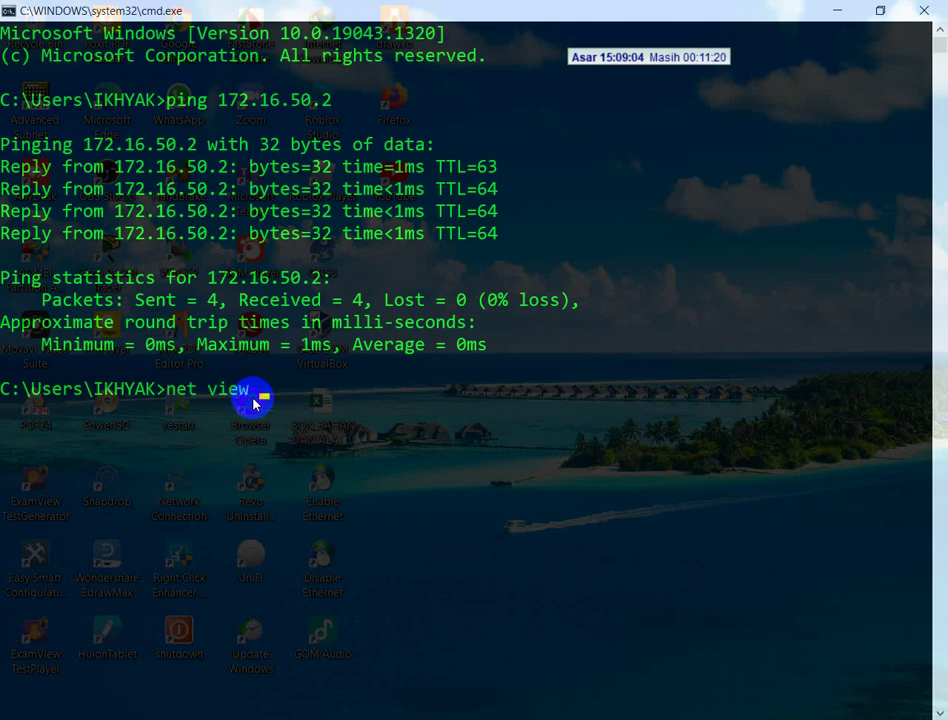
{"action": "type", "text": " 172.16"}
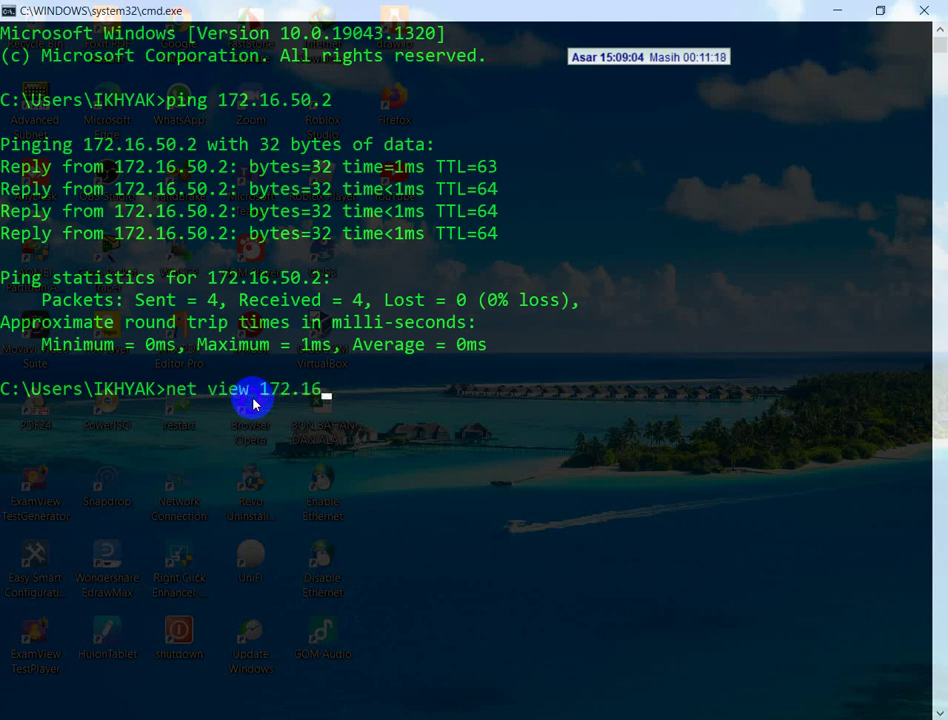
{"action": "type", "text": ".50.2"}
{"action": "key", "text": "Return"}
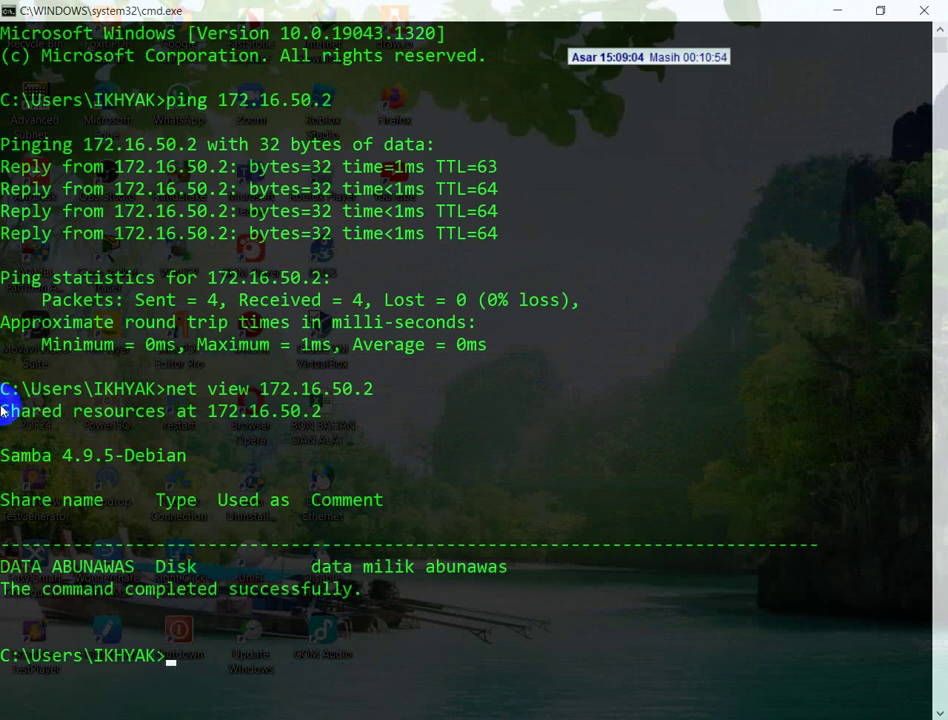
{"action": "key", "text": "super+r"}
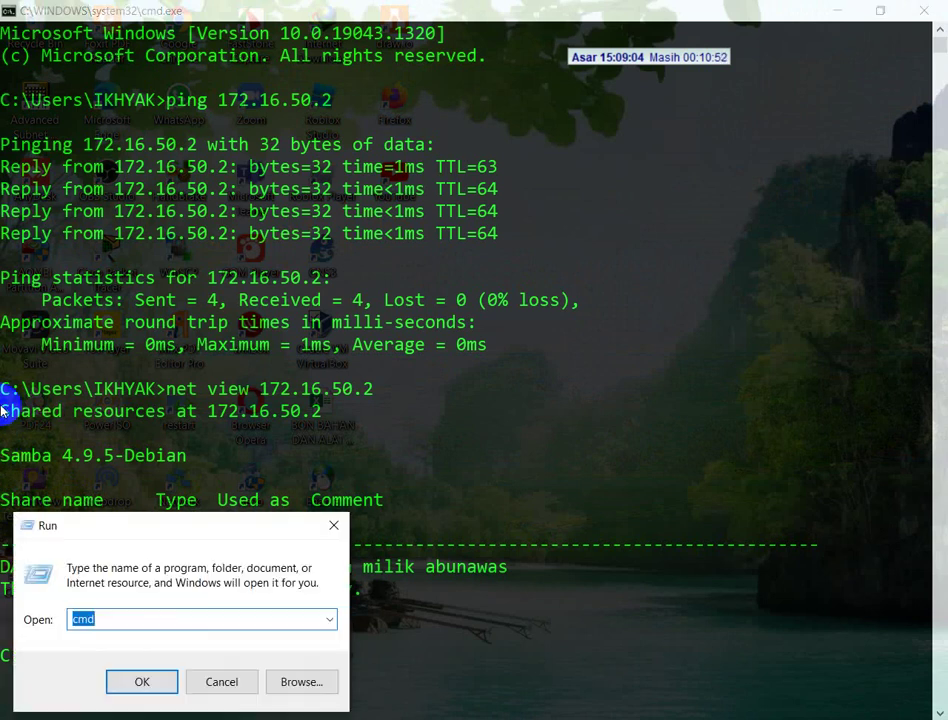
{"action": "key", "text": "Escape"}
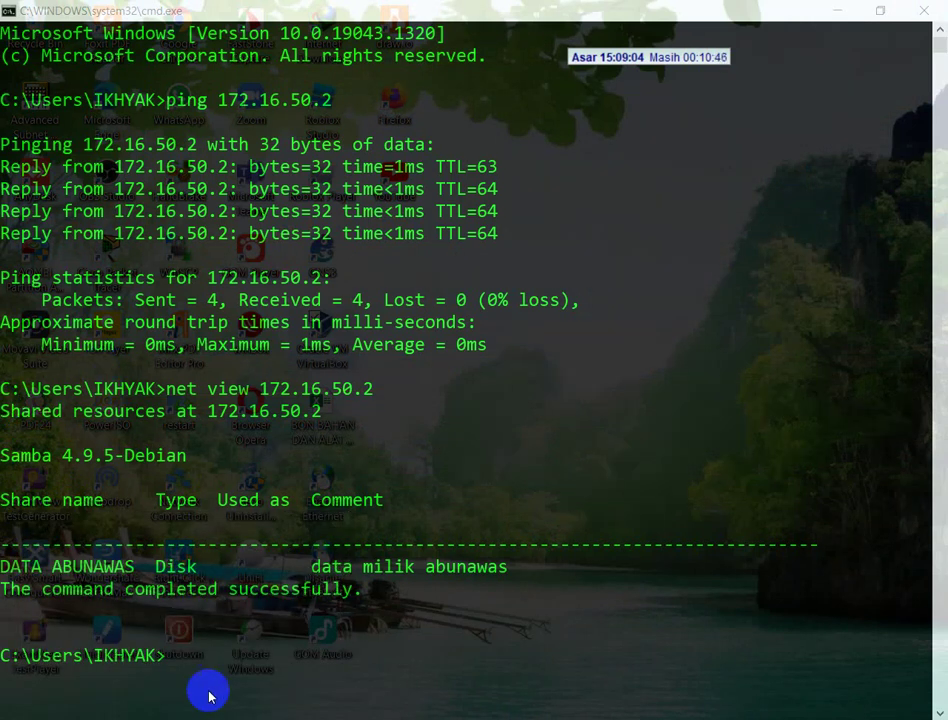
- Browse File Explorer to \\172.16.50.2 and open the data abunawas share
{"action": "key", "text": "alt+Tab"}
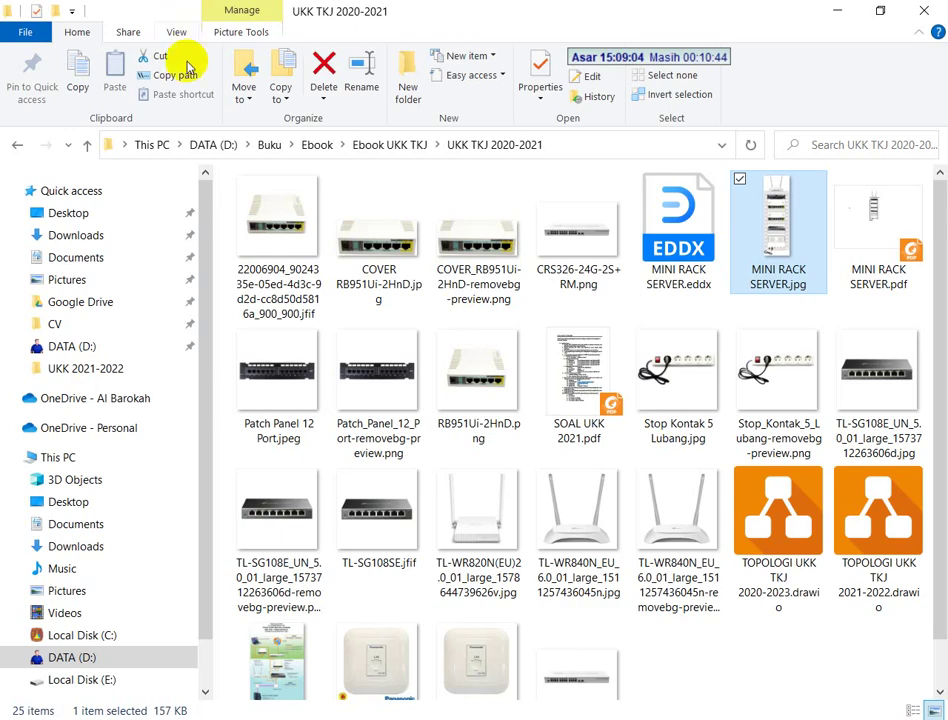
{"action": "left_click", "coordinate": [604, 146]}
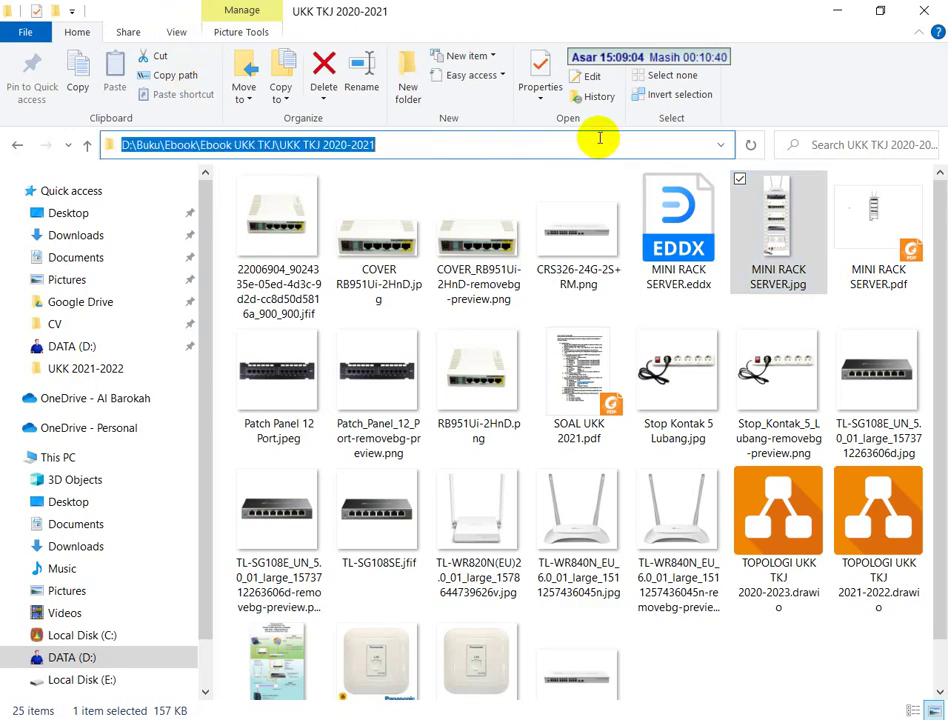
{"action": "type", "text": "\\\\"}
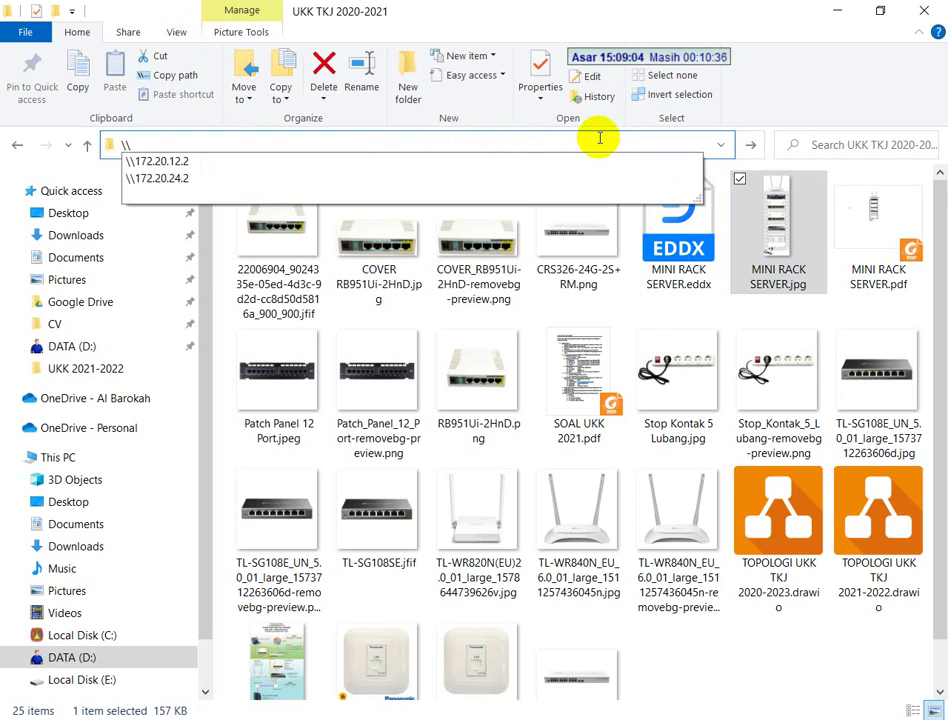
{"action": "type", "text": "172.1"}
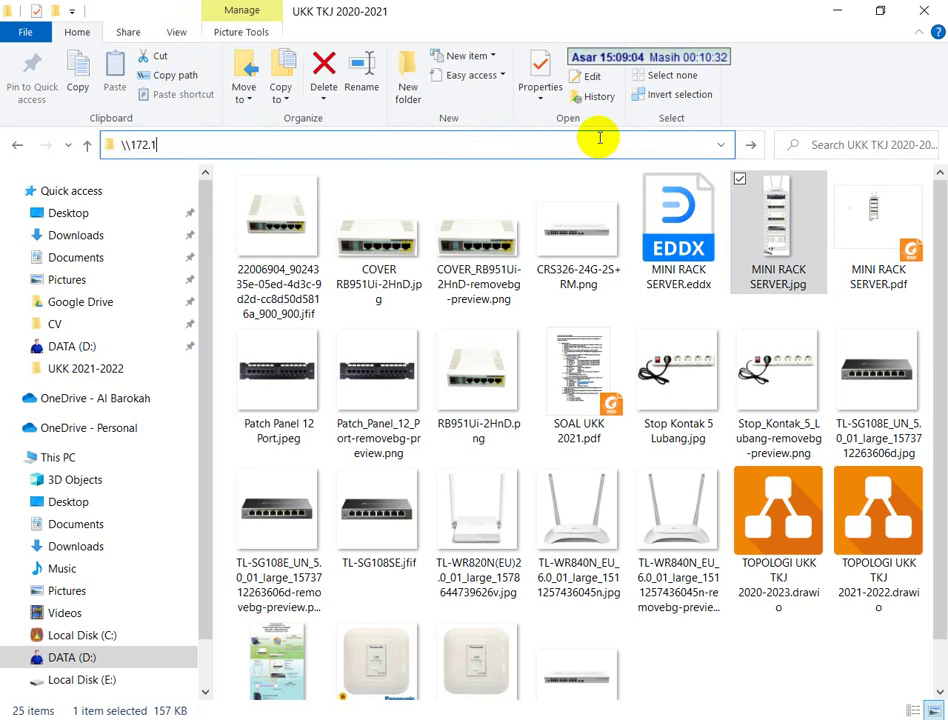
{"action": "type", "text": "6.50.2"}
{"action": "key", "text": "Return"}
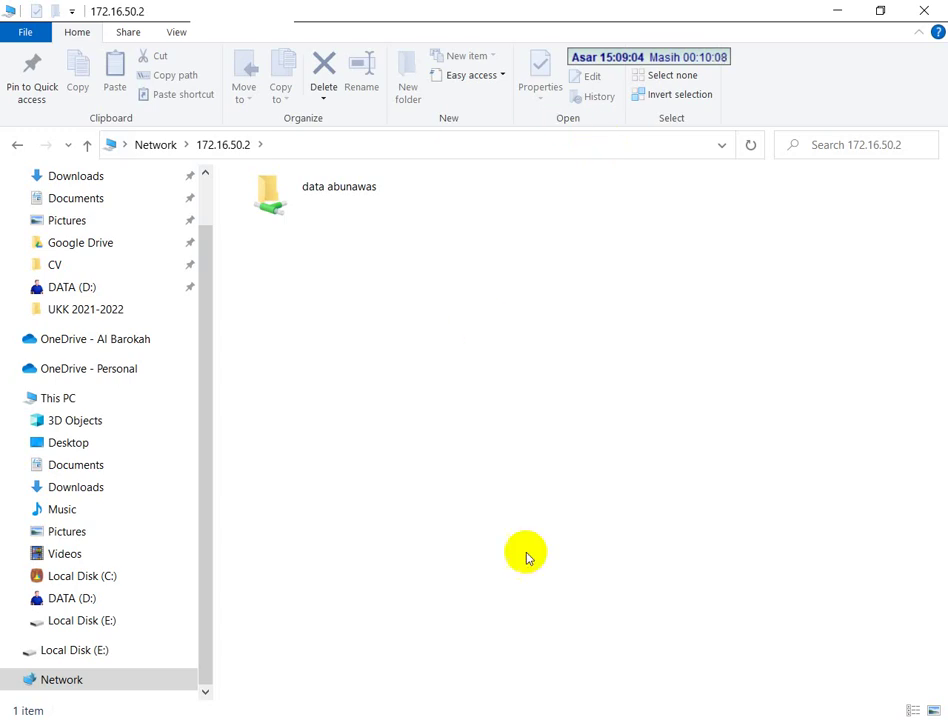
{"action": "key", "text": "alt+Tab"}
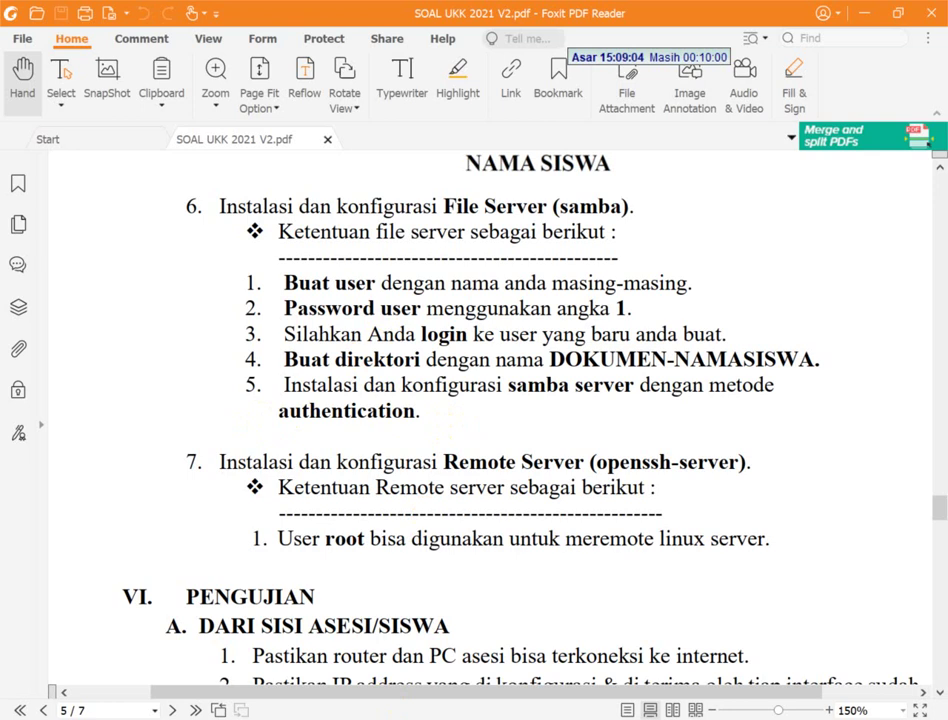
{"action": "key", "text": "alt+Tab"}
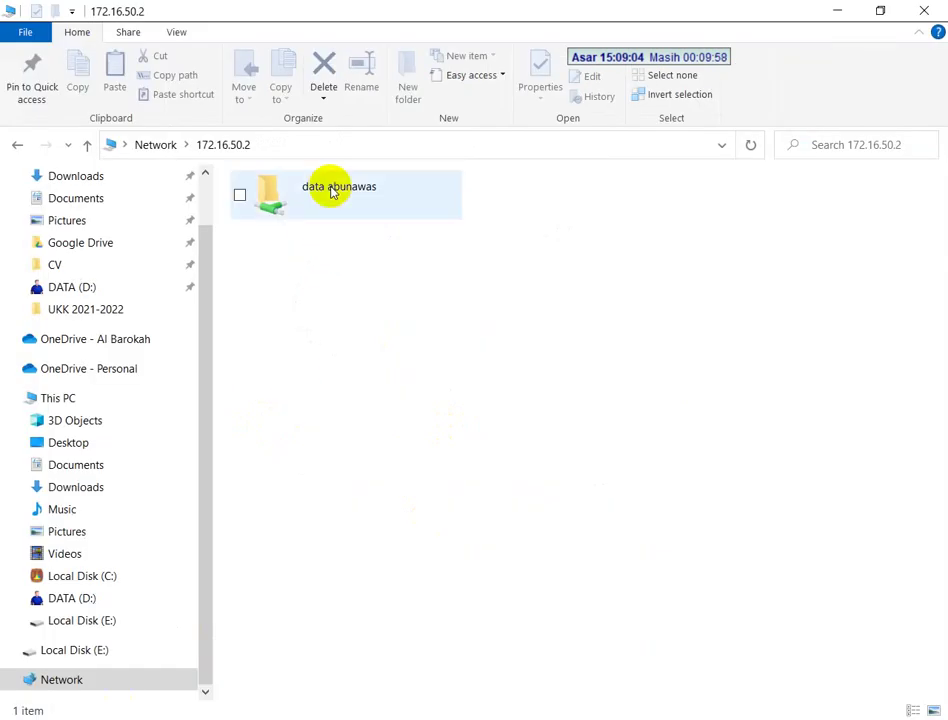
{"action": "double_click", "coordinate": [332, 192]}
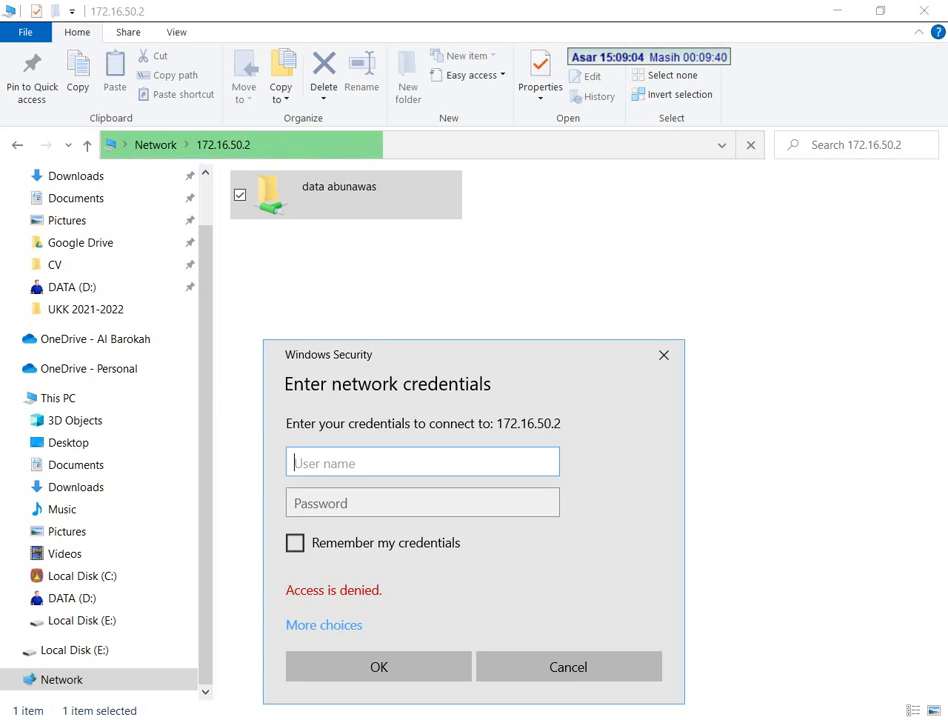
- Sign in to the data abunawas share with the Samba user's username and password
{"action": "type", "text": "abuna"}
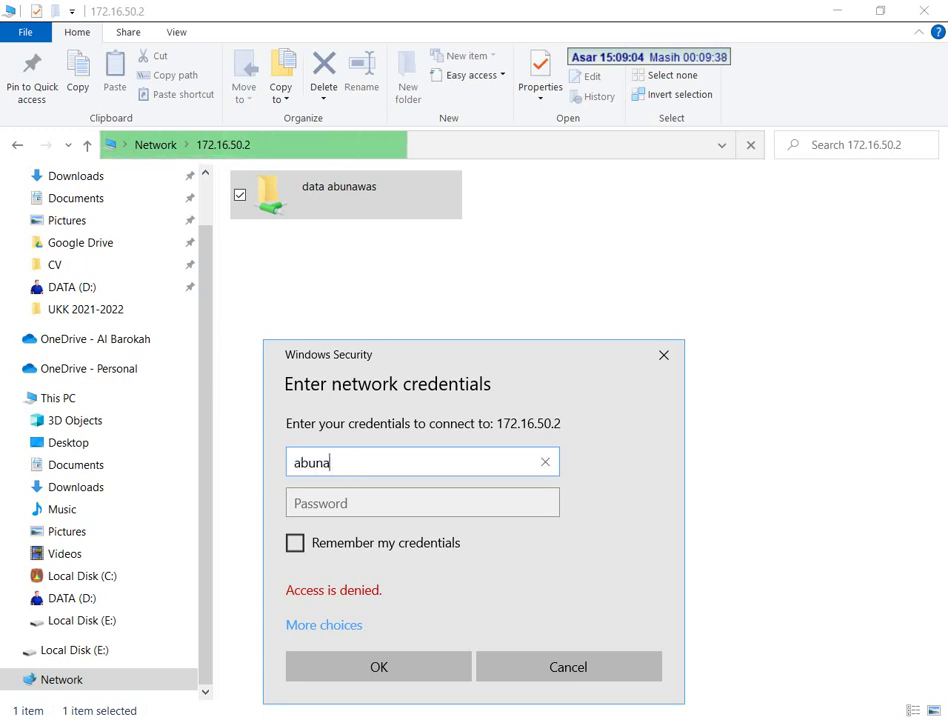
{"action": "type", "text": "was"}
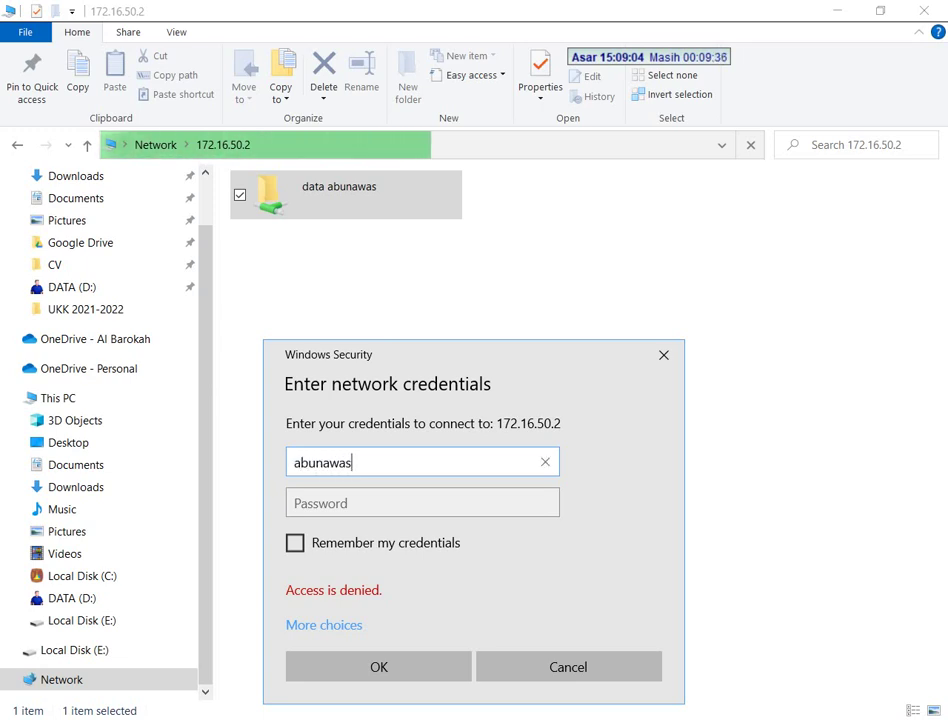
{"action": "left_click", "coordinate": [422, 503]}
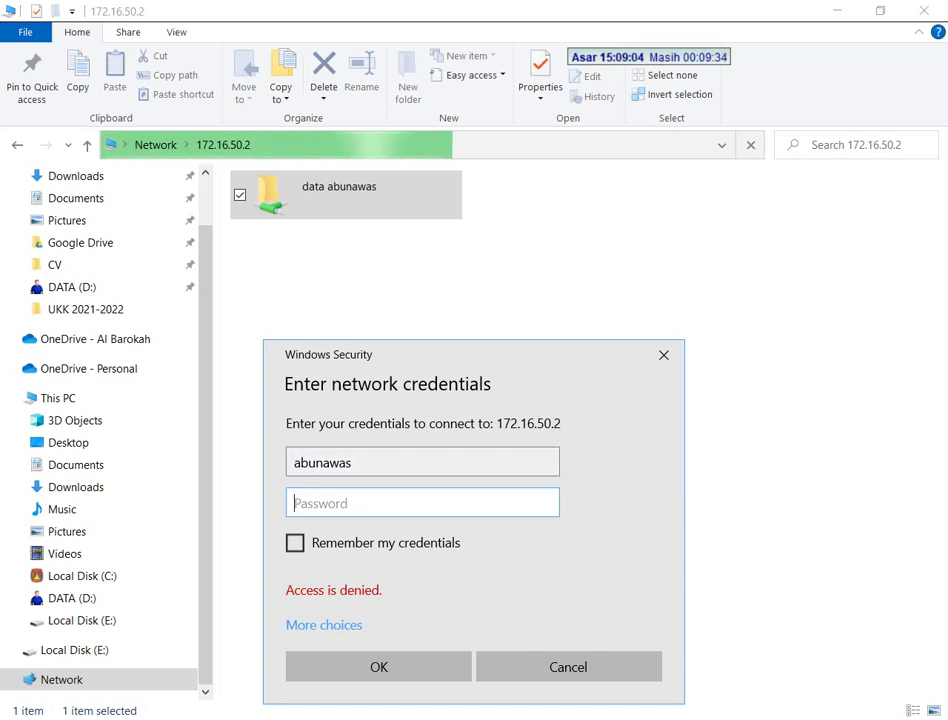
{"action": "type", "text": "a"}
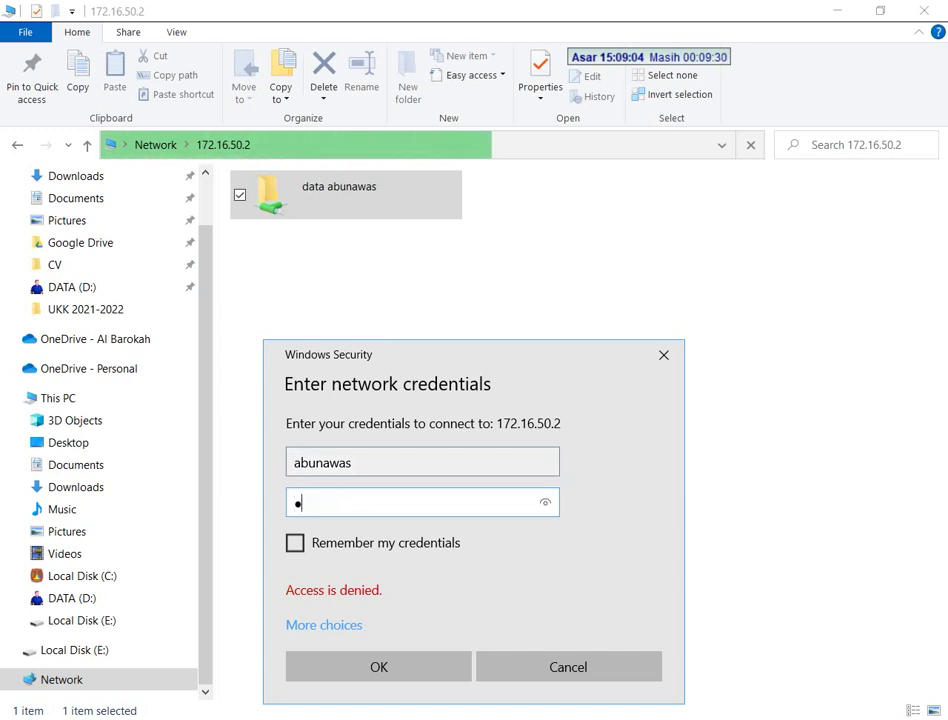
{"action": "key", "text": "Return"}
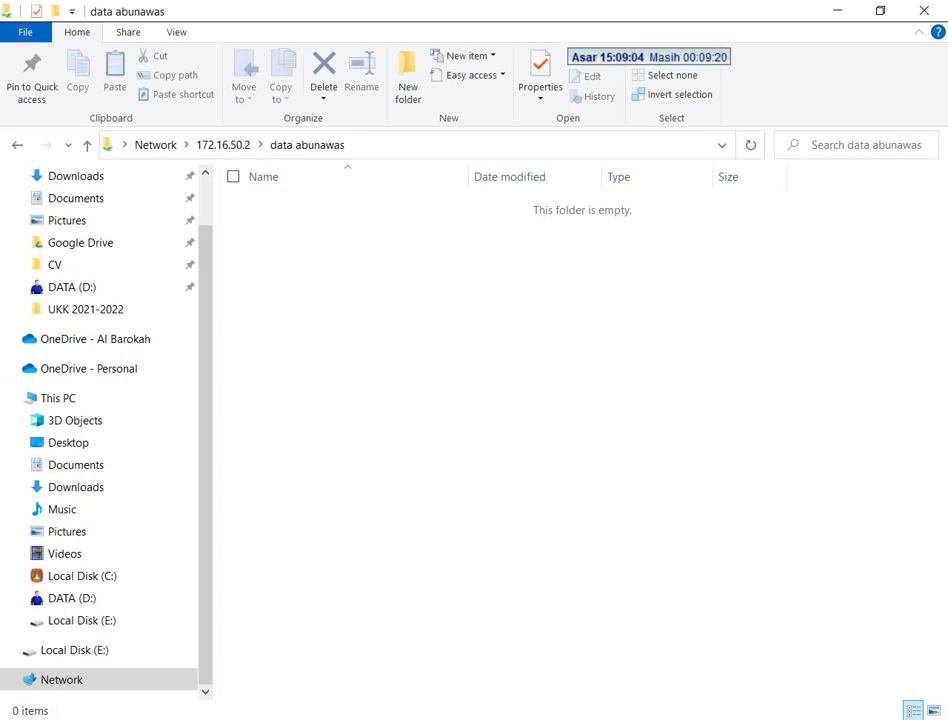
- Create a new folder named ALADDIN inside the share
{"action": "left_click", "coordinate": [415, 85]}
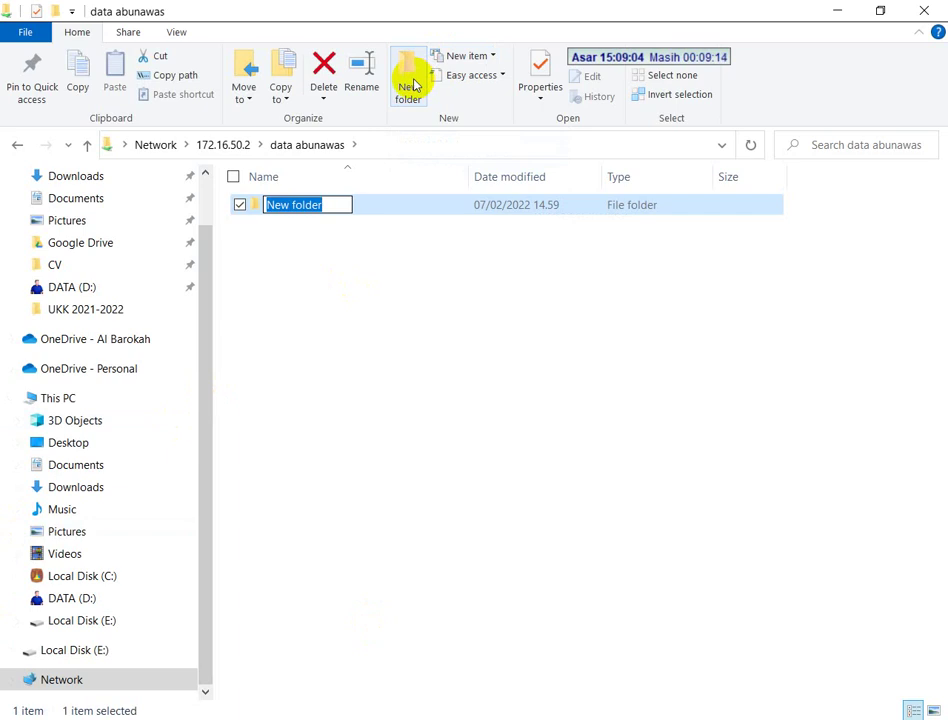
{"action": "type", "text": "ALADDIN"}
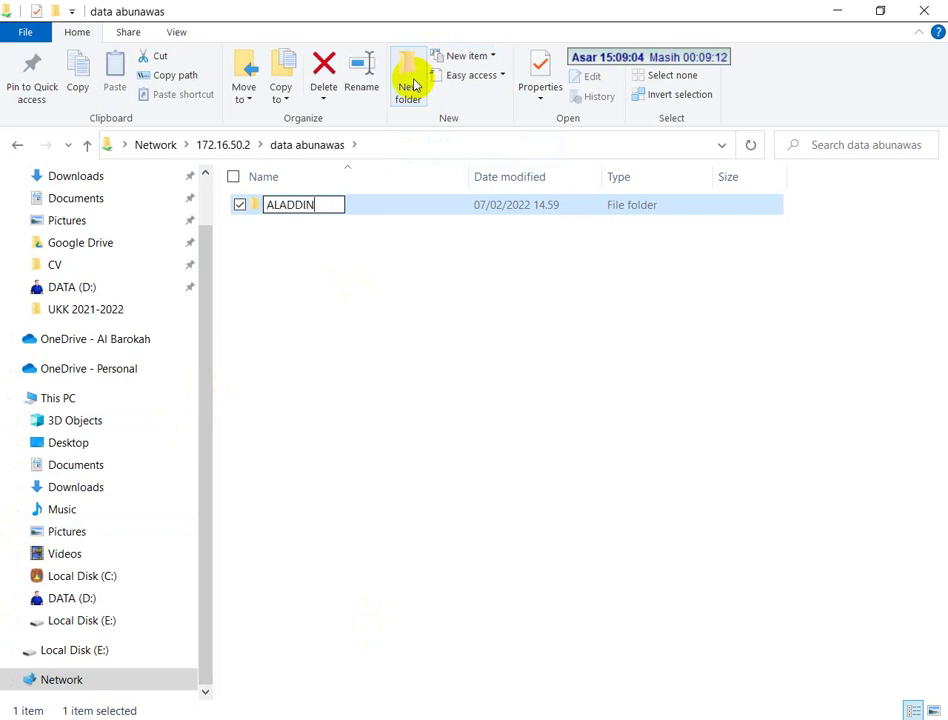
{"action": "key", "text": "Return"}
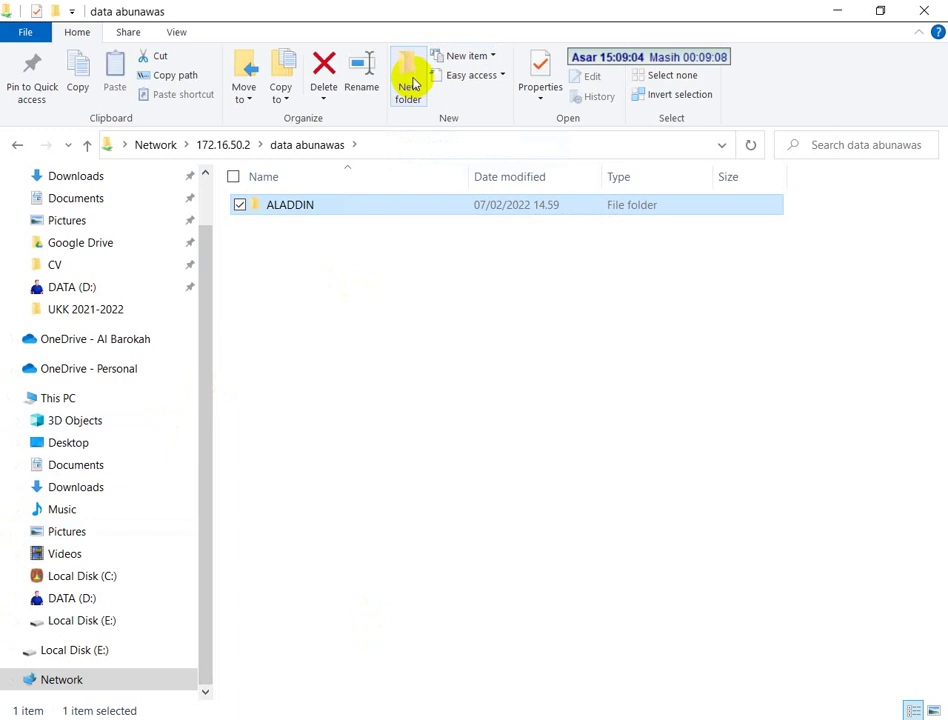
{"action": "key", "text": "alt+Tab"}
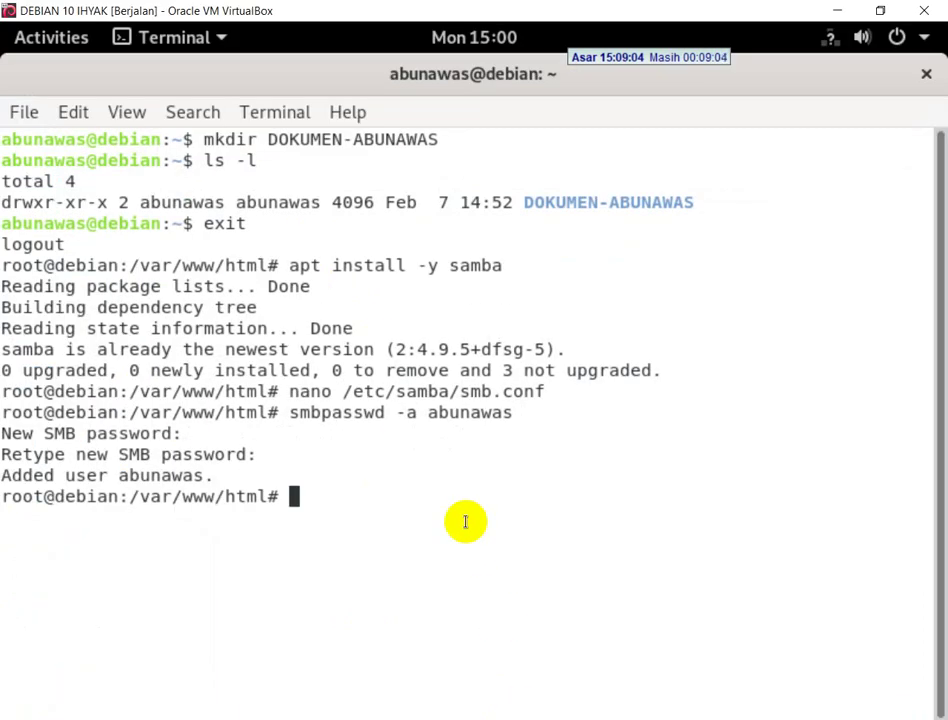
- Log in to the terminal as the Samba user and clear the screen
{"action": "type", "text": "login"}
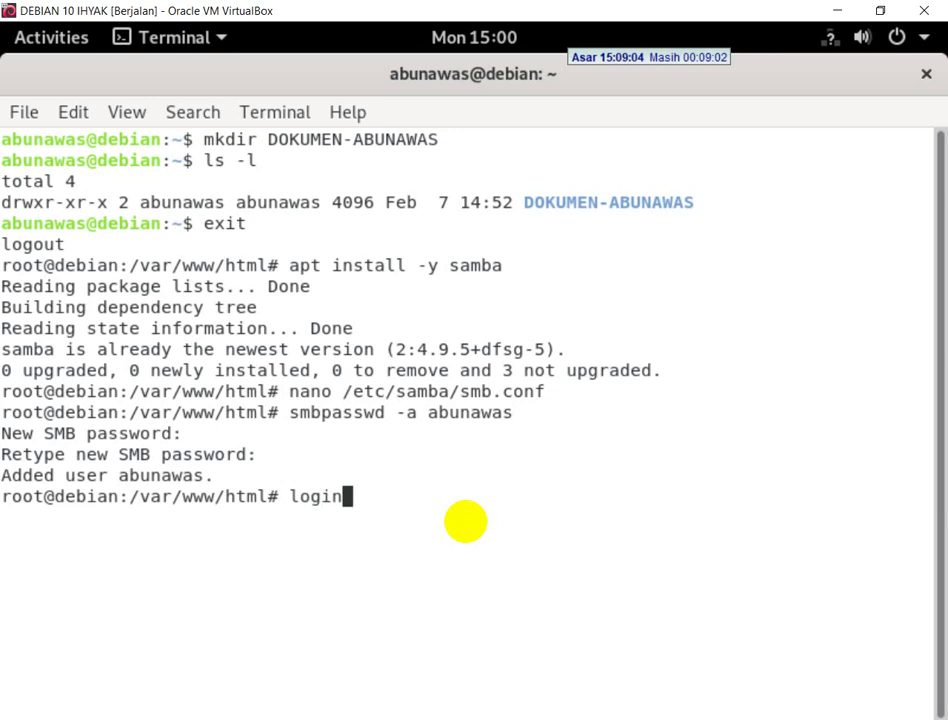
{"action": "type", "text": " abunawas"}
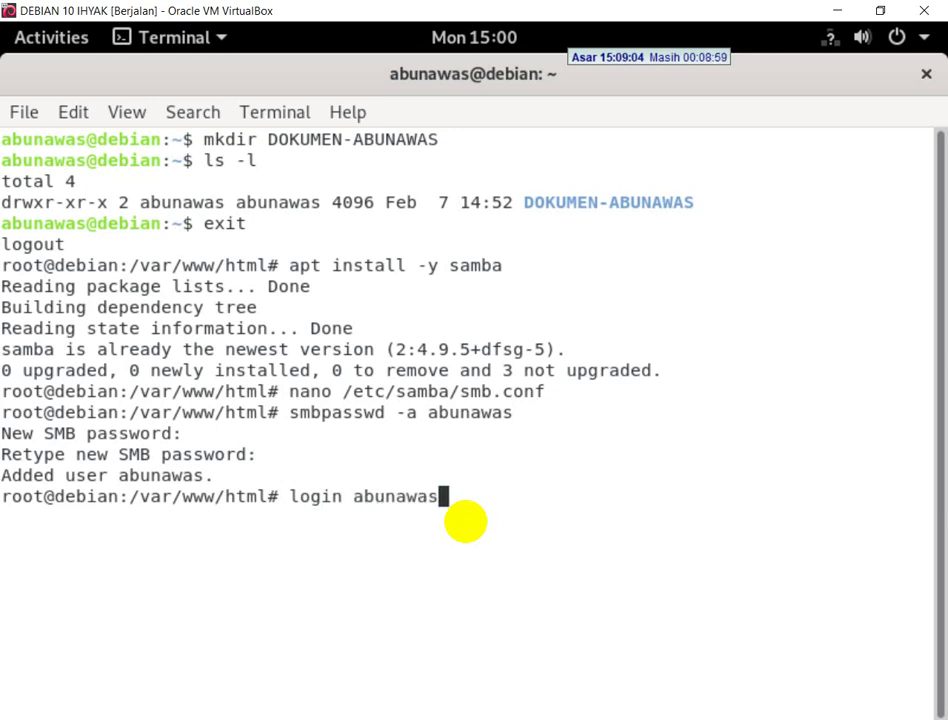
{"action": "key", "text": "Return"}
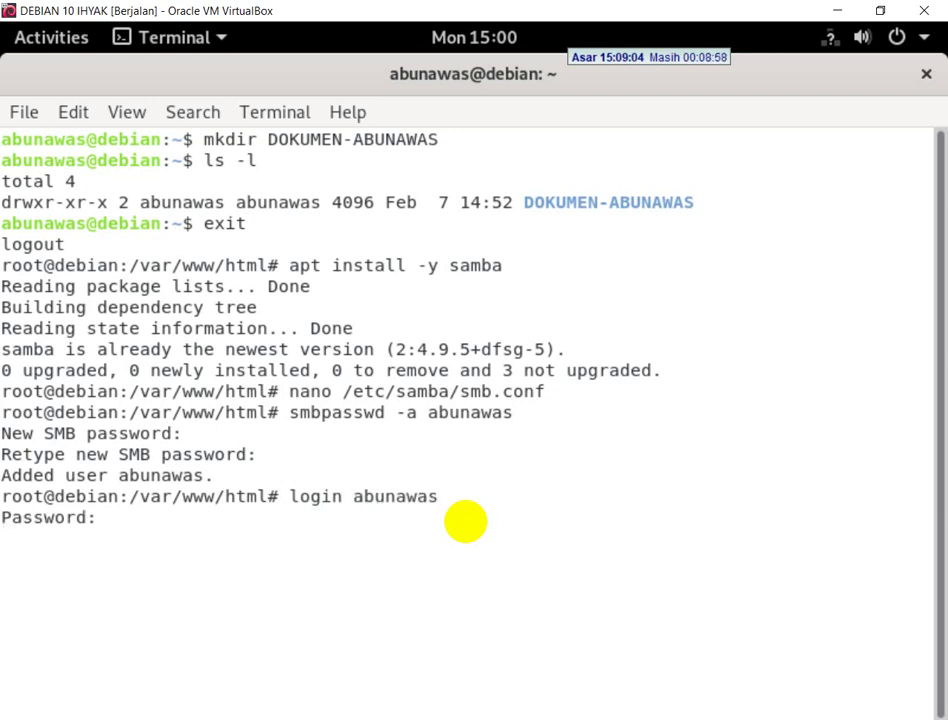
{"action": "key", "text": "Return"}
{"action": "key", "text": "ctrl+l"}
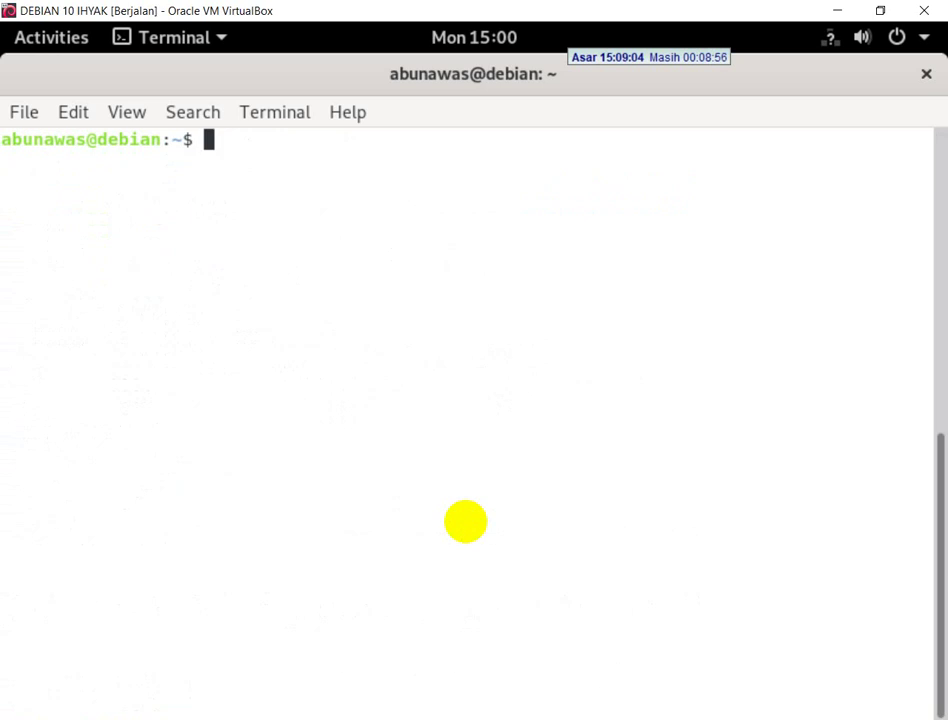
- Enter the user's DOKUMEN folder and list its contents with ls -l
{"action": "type", "text": "cd "}
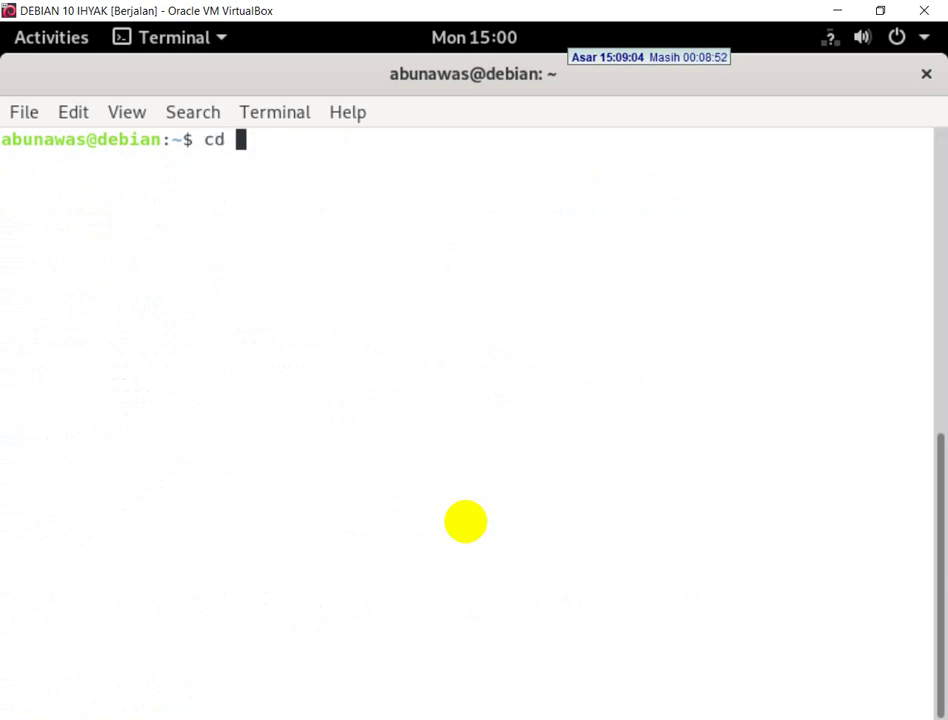
{"action": "type", "text": "D"}
{"action": "key", "text": "Tab"}
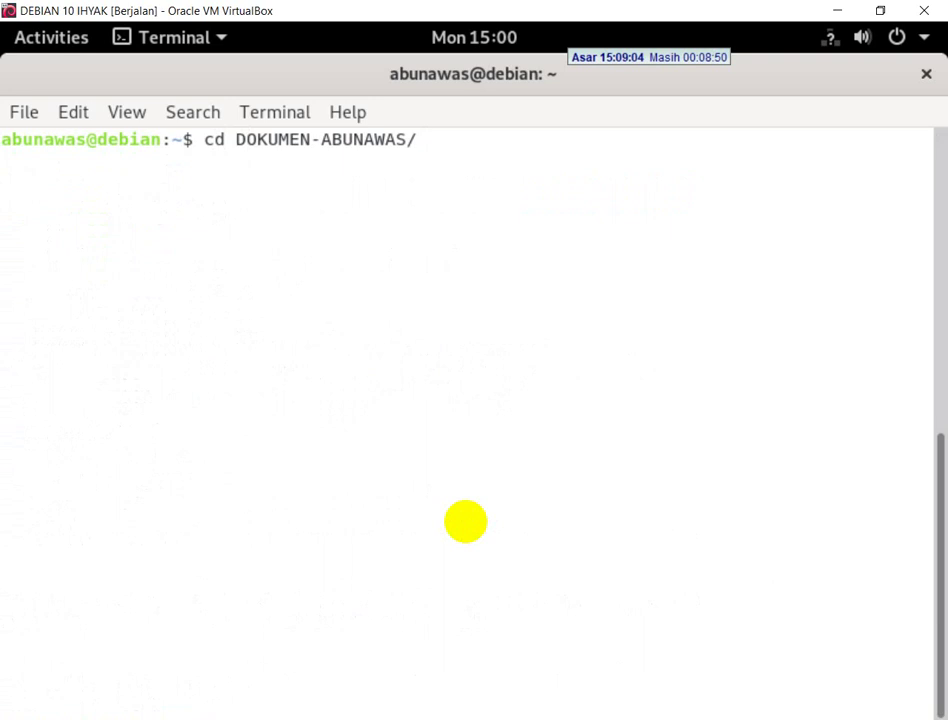
{"action": "key", "text": "Return"}
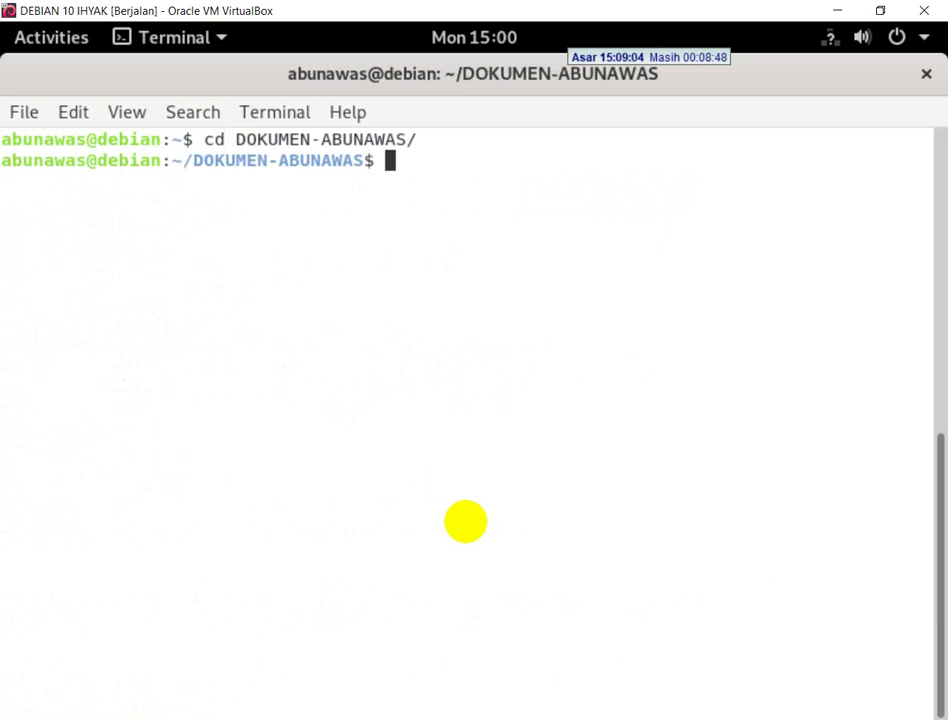
{"action": "type", "text": "ls -l"}
{"action": "key", "text": "Return"}
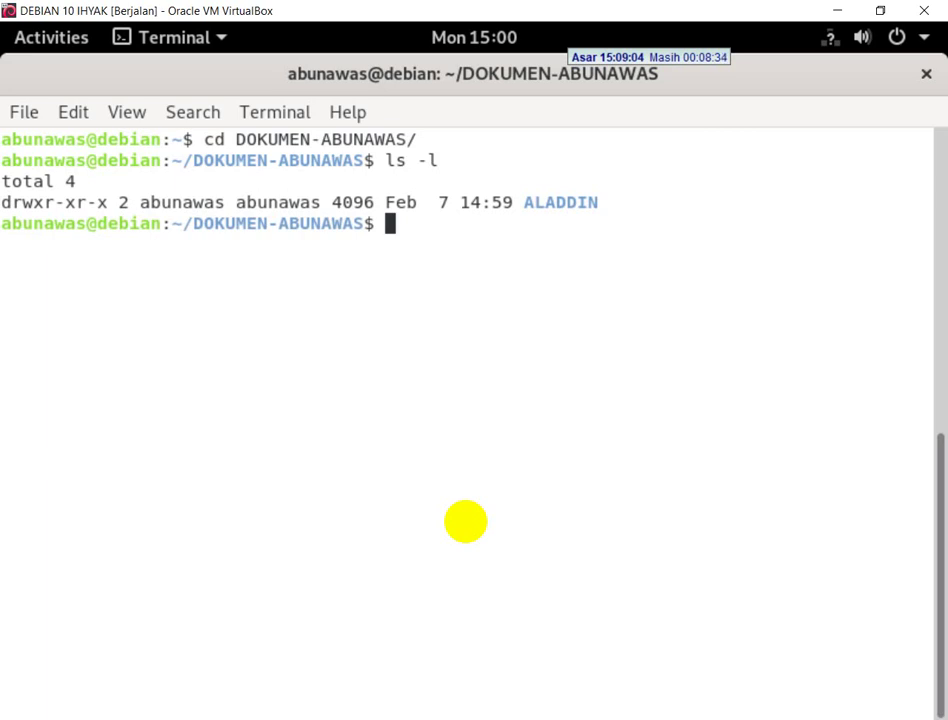
- Rename the ALADDIN folder to MASJID with mv
{"action": "type", "text": "mv "}
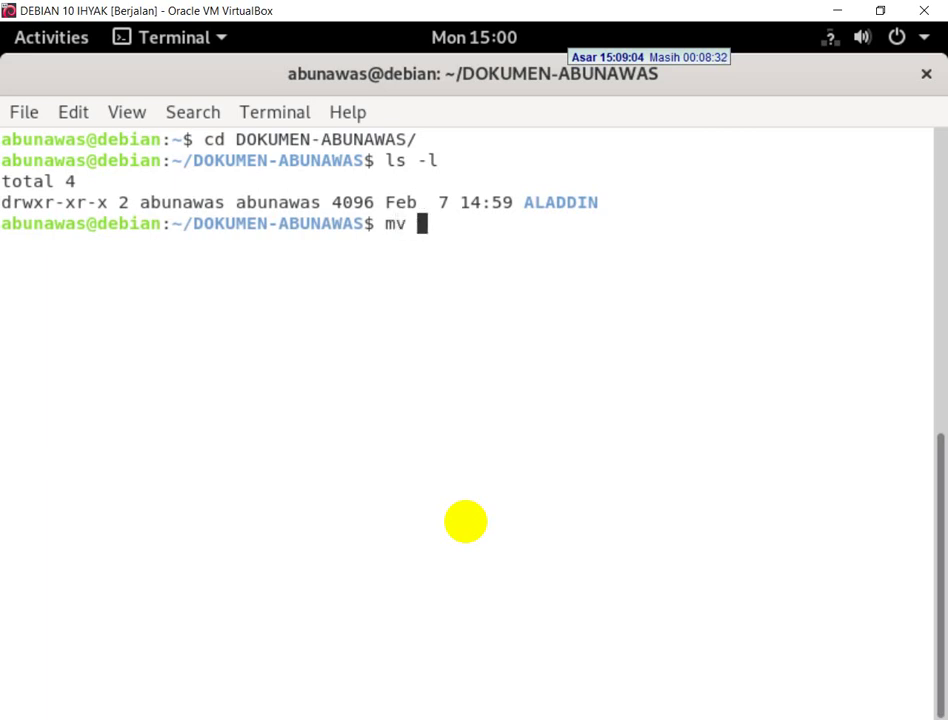
{"action": "type", "text": "A"}
{"action": "key", "text": "Tab"}
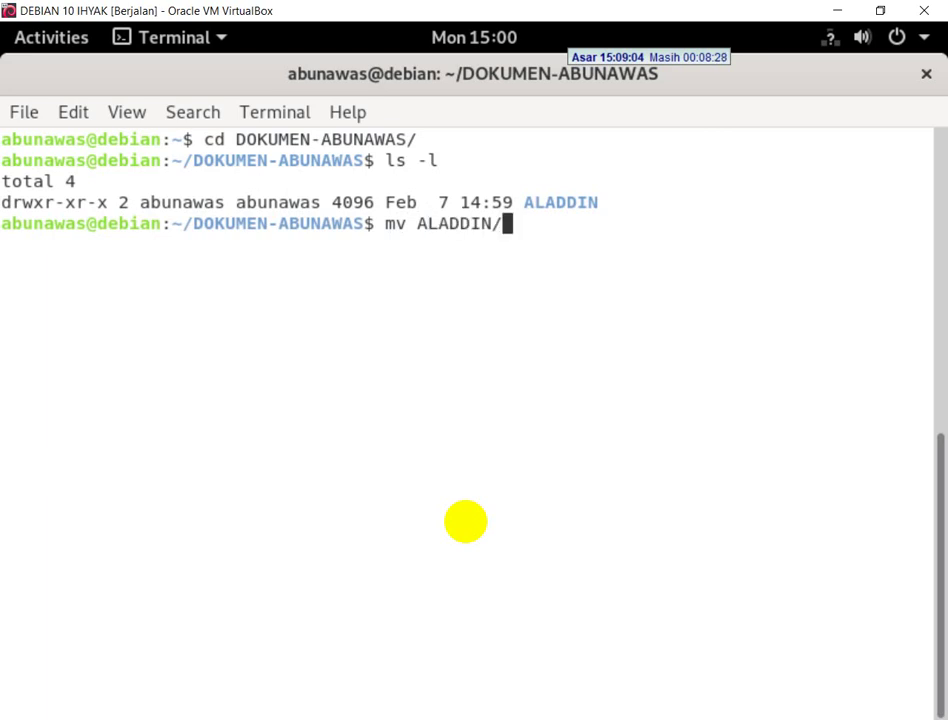
{"action": "type", "text": "MASJID"}
{"action": "key", "text": "Return"}
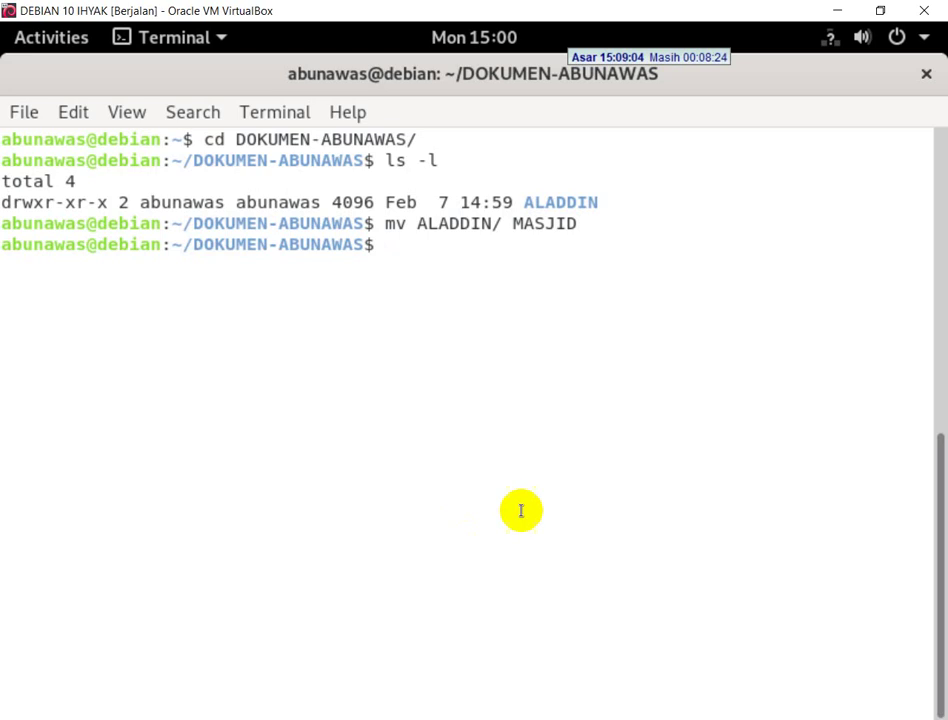
{"action": "key", "text": "alt+Tab"}
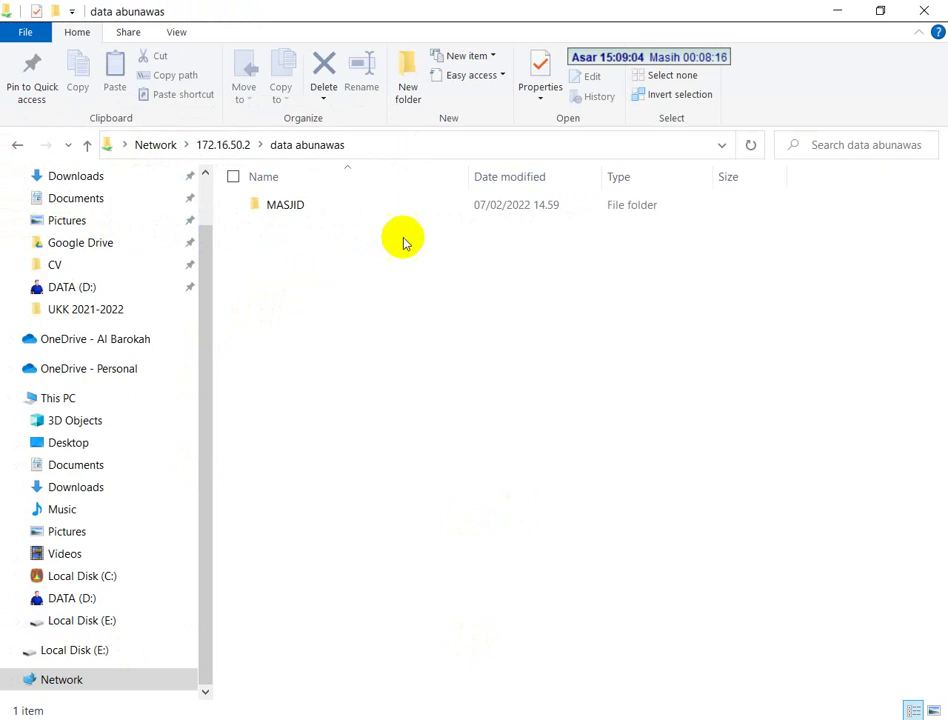
- Bring up page 5 of the SOAL UKK exam PDF showing the Samba and openssh-server tasks
{"action": "key", "text": "alt+Tab"}
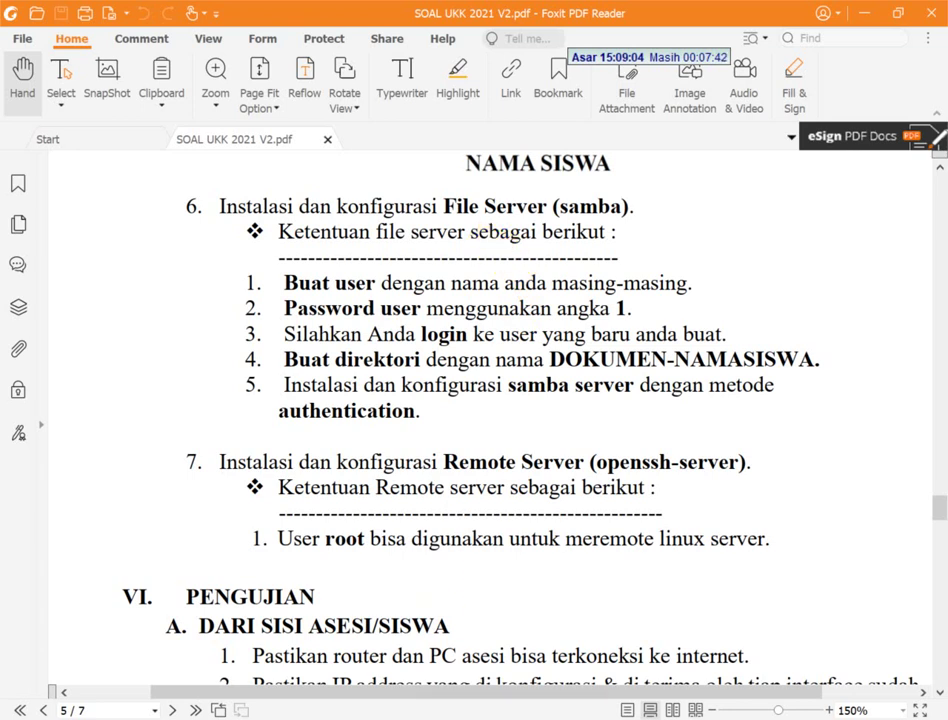
- Log out of the Samba user back to the root shell
{"action": "key", "text": "alt+Tab"}
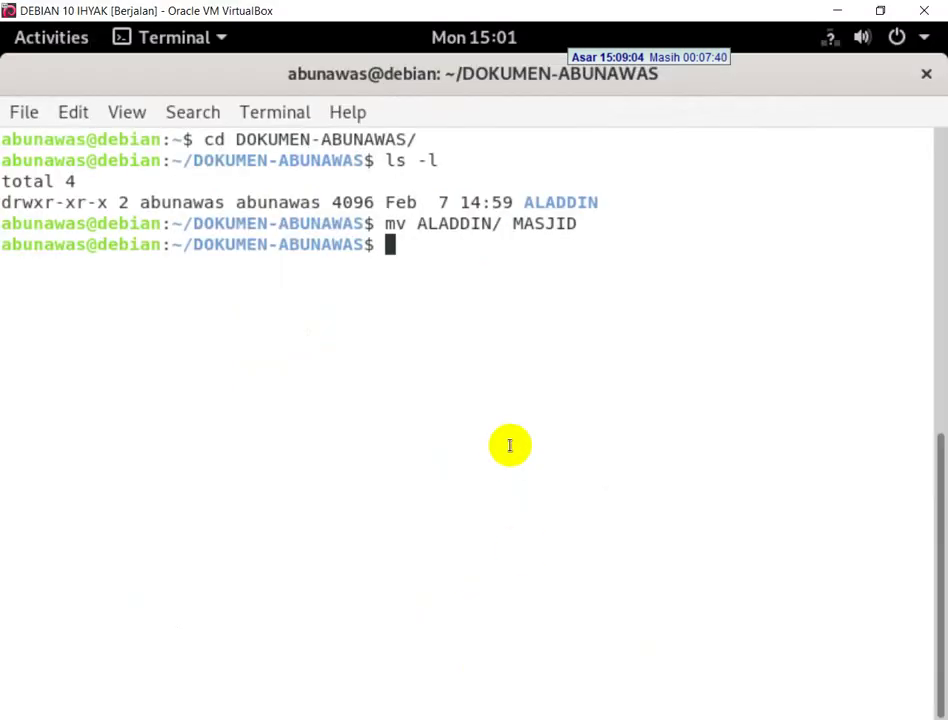
{"action": "type", "text": "exit"}
{"action": "key", "text": "Return"}
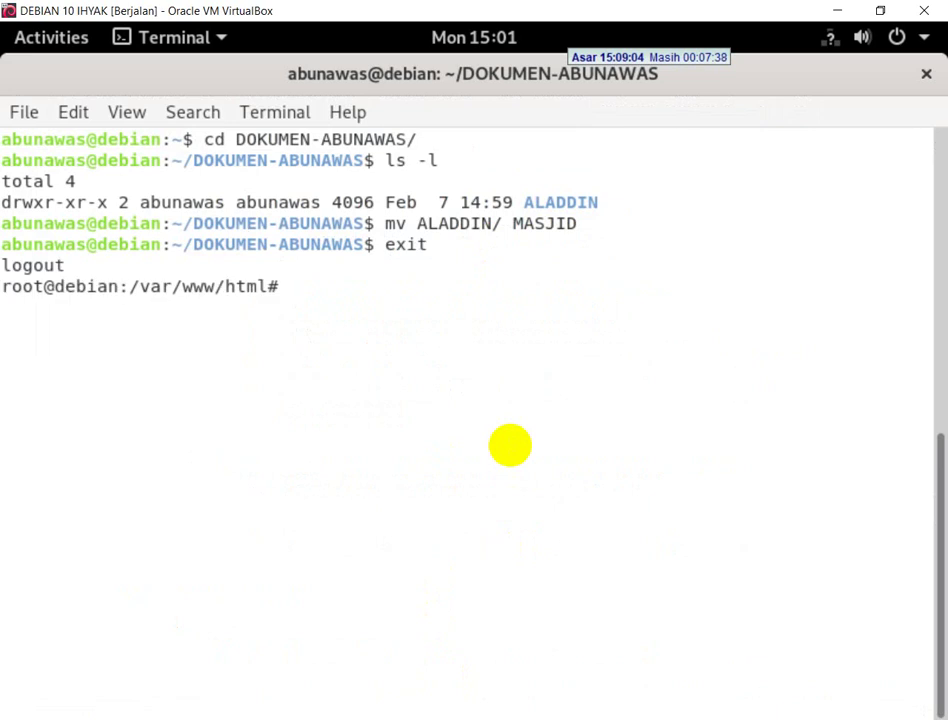
- Install openssh-server with apt install -y; it is already the newest version
{"action": "type", "text": "apt"}
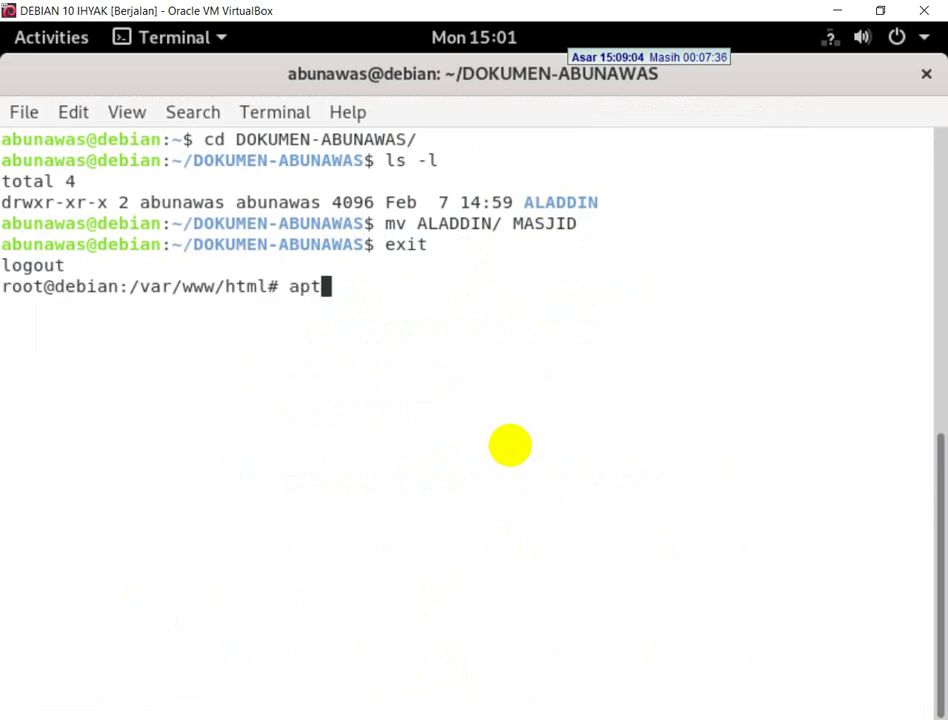
{"action": "type", "text": " i"}
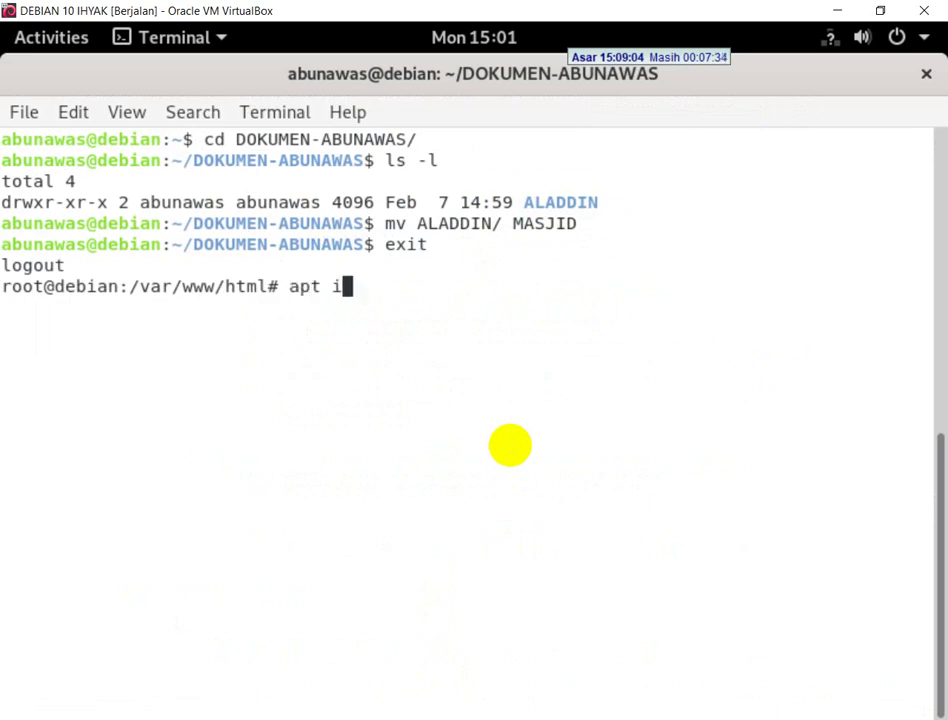
{"action": "type", "text": "nstall -"}
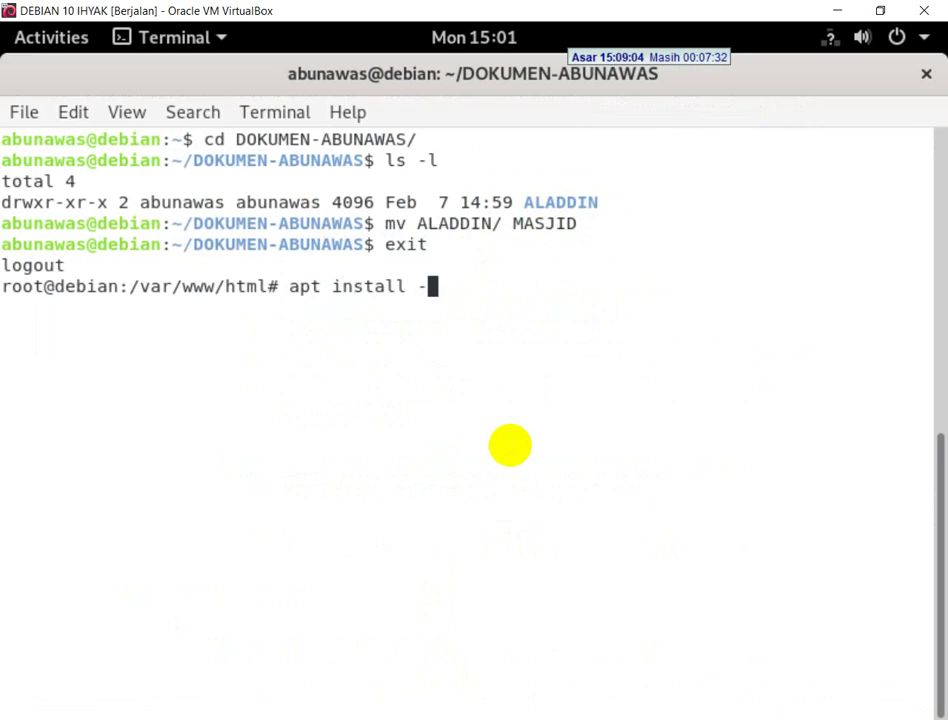
{"action": "type", "text": "y openssh0-"}
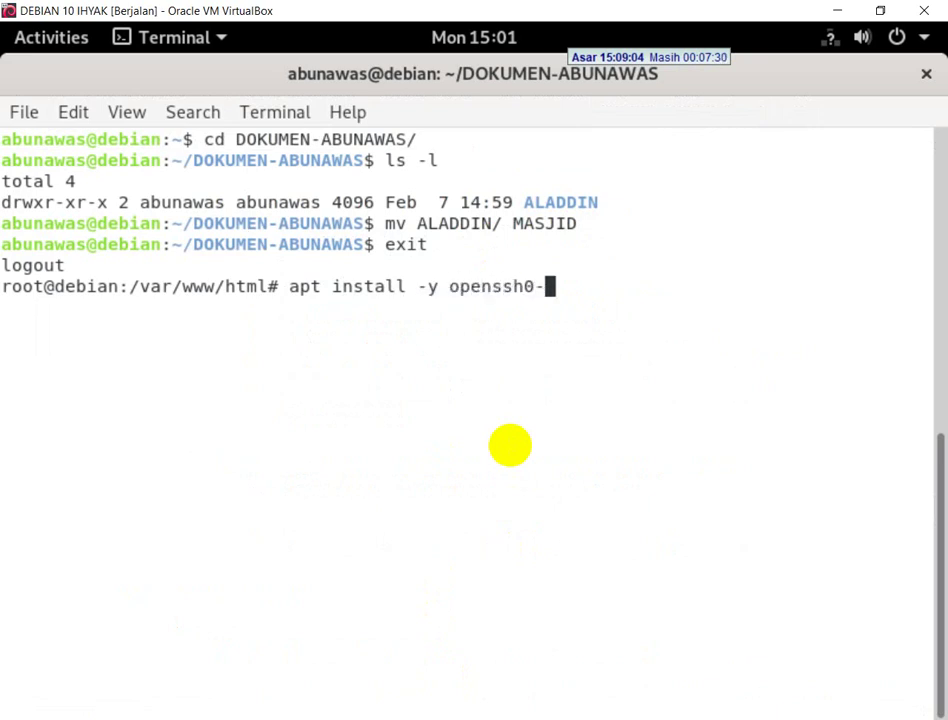
{"action": "key", "text": "BackSpace"}
{"action": "key", "text": "BackSpace"}
{"action": "type", "text": "-ser"}
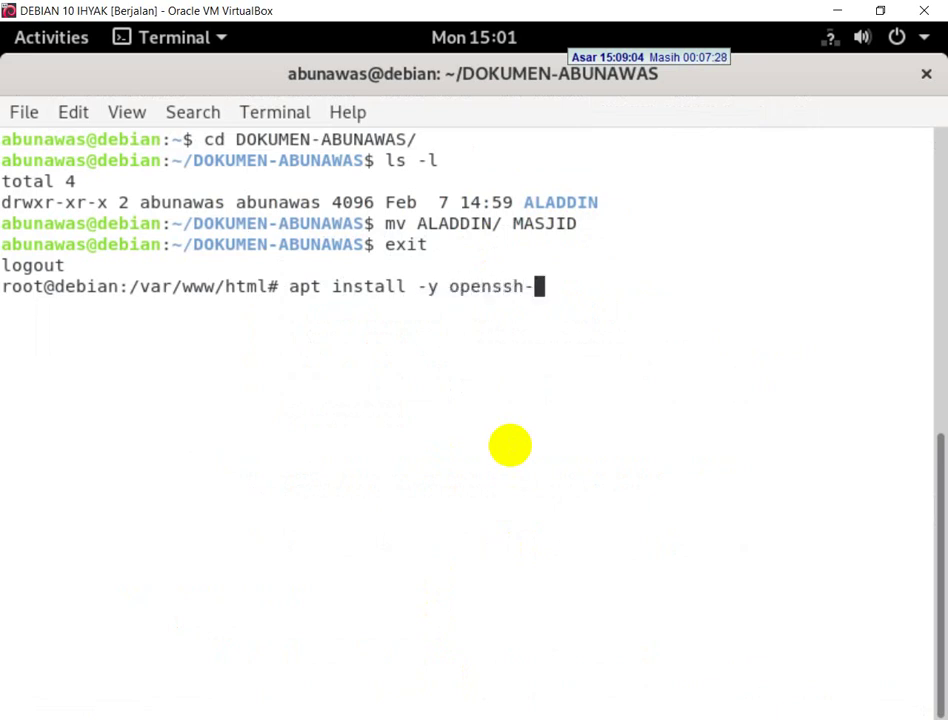
{"action": "type", "text": "ver"}
{"action": "key", "text": "Return"}
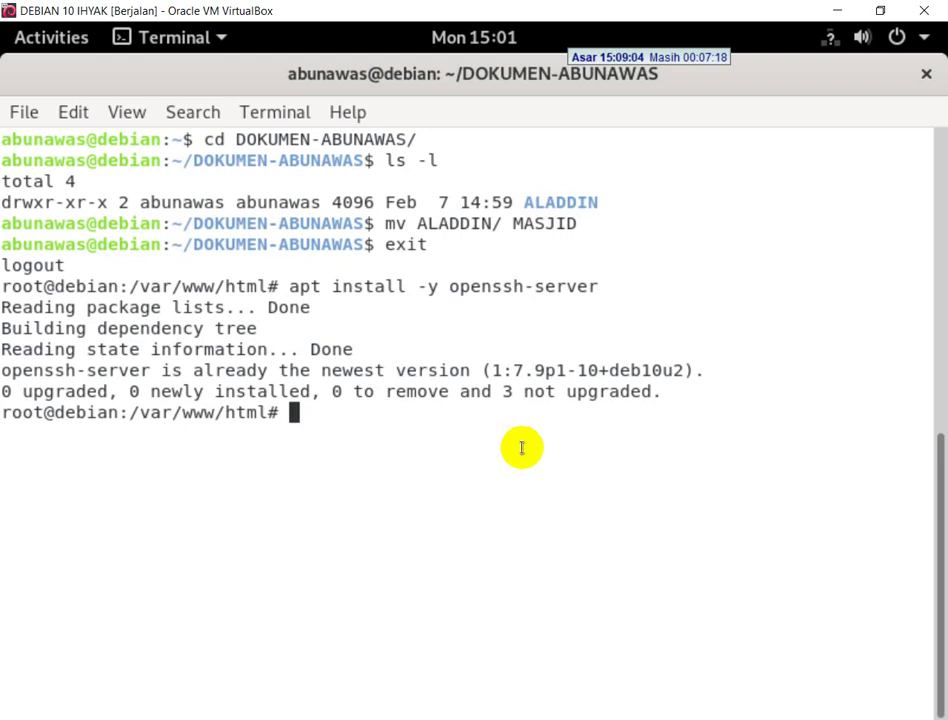
{"action": "key", "text": "alt+Tab"}
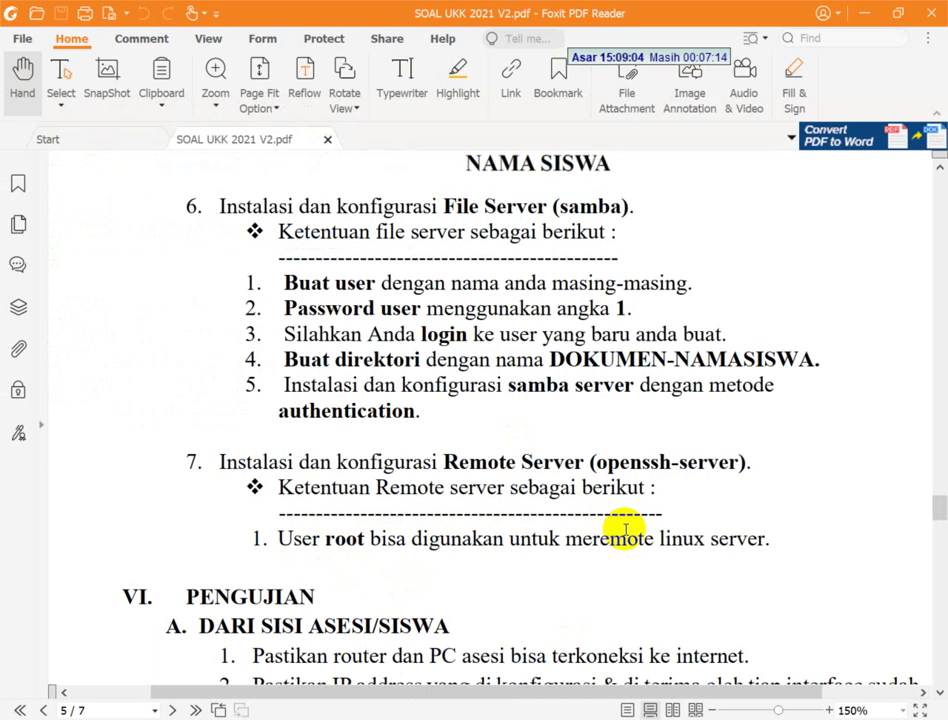
{"action": "key", "text": "alt+Tab"}
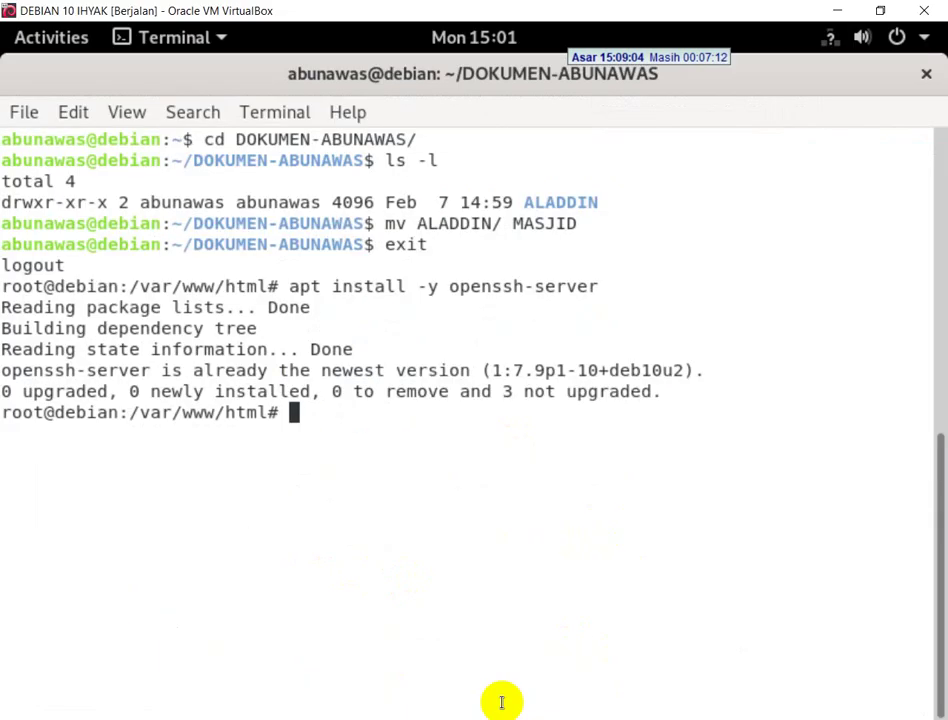
- Add PermitRootLogin yes to /etc/ssh/sshd_config in nano, then save and exit
{"action": "type", "text": "nan"}
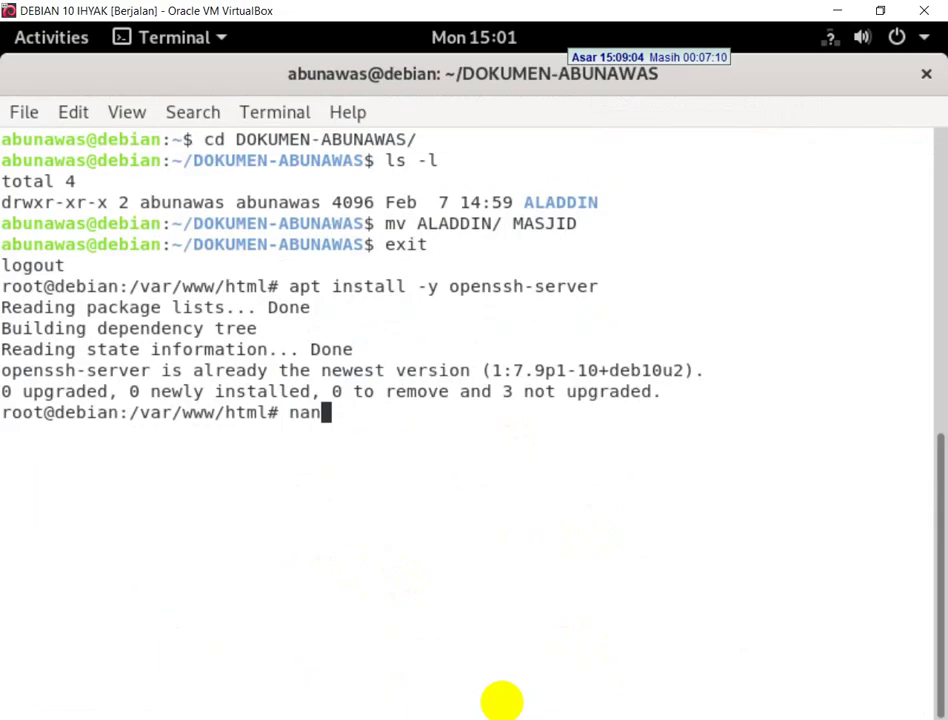
{"action": "type", "text": "o /etc/"}
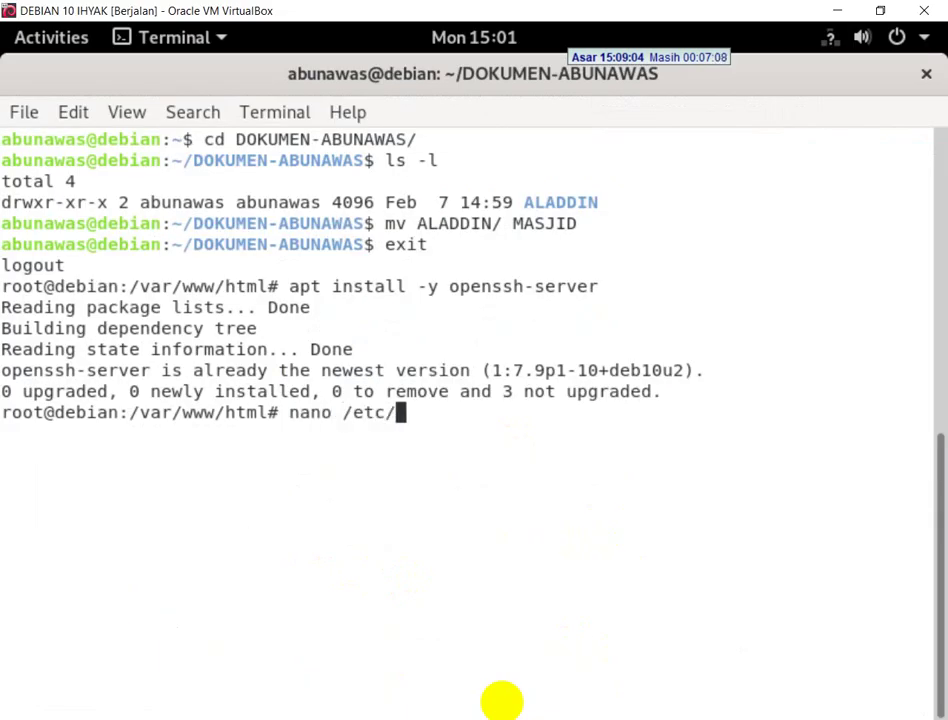
{"action": "type", "text": "ssh"}
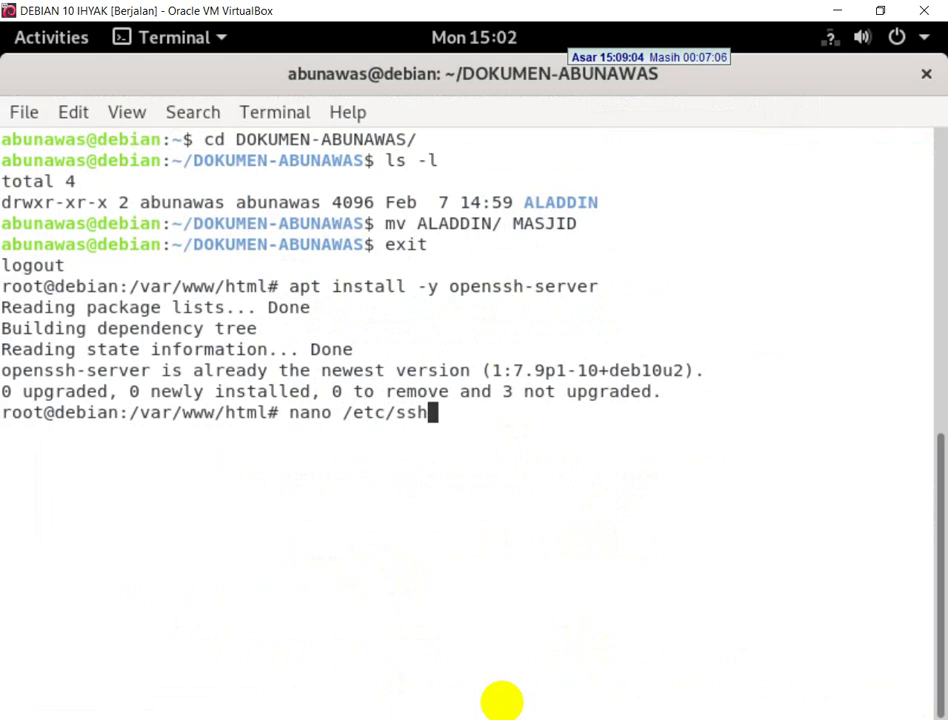
{"action": "type", "text": "/s"}
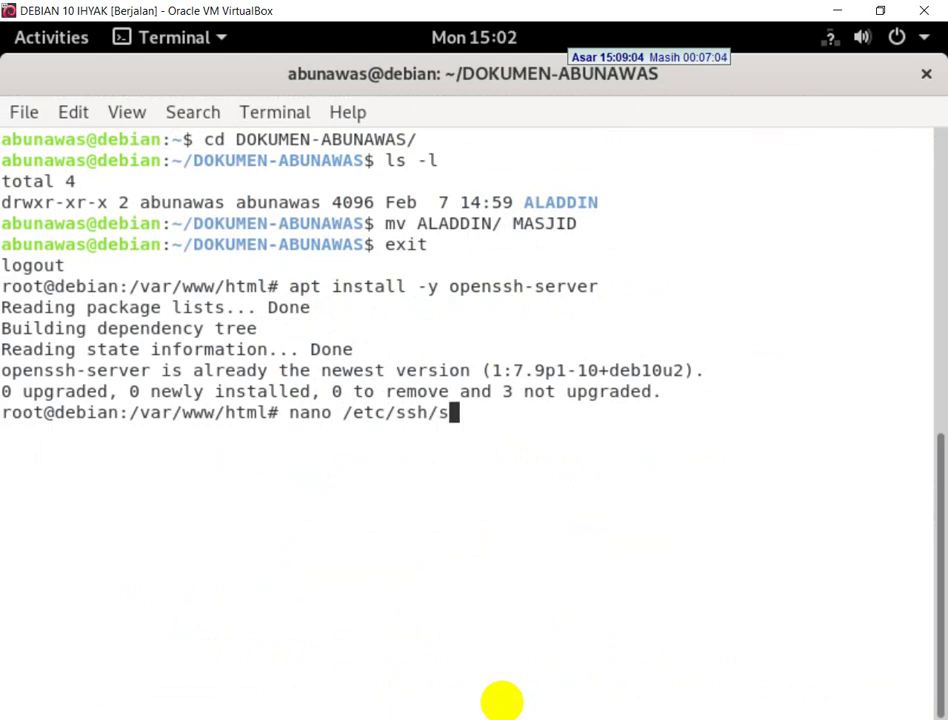
{"action": "type", "text": "shd"}
{"action": "key", "text": "Tab"}
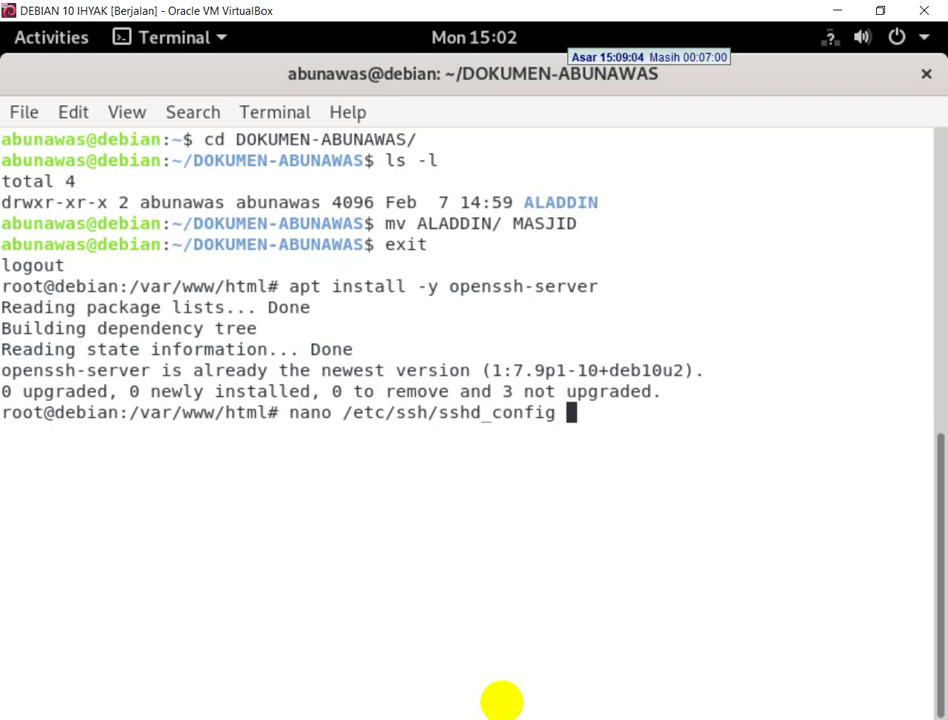
{"action": "key", "text": "Return"}
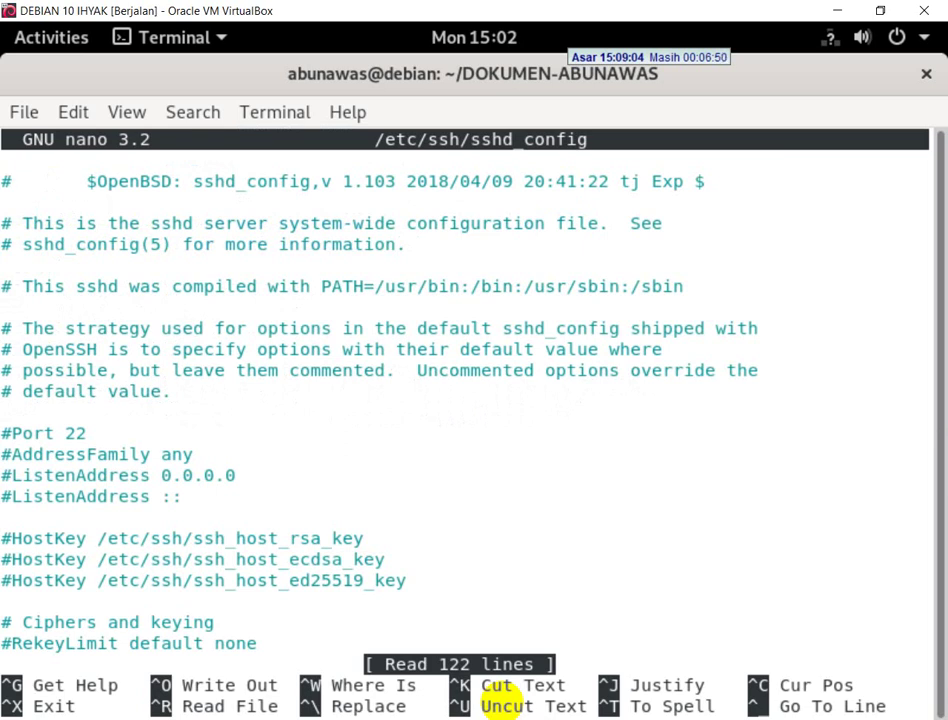
{"action": "key", "text": "Down"}
{"action": "key", "text": "Down"}
{"action": "key", "text": "Down"}
{"action": "key", "text": "Down"}
{"action": "key", "text": "Down"}
{"action": "key", "text": "Down"}
{"action": "key", "text": "Down"}
{"action": "key", "text": "Down"}
{"action": "key", "text": "Down"}
{"action": "key", "text": "Down"}
{"action": "key", "text": "Down"}
{"action": "key", "text": "Down"}
{"action": "key", "text": "Down"}
{"action": "key", "text": "Down"}
{"action": "key", "text": "Down"}
{"action": "key", "text": "Down"}
{"action": "key", "text": "Down"}
{"action": "key", "text": "Down"}
{"action": "key", "text": "Down"}
{"action": "key", "text": "Down"}
{"action": "key", "text": "Down"}
{"action": "key", "text": "Down"}
{"action": "key", "text": "Down"}
{"action": "key", "text": "Down"}
{"action": "key", "text": "Down"}
{"action": "key", "text": "Down"}
{"action": "key", "text": "Down"}
{"action": "key", "text": "Down"}
{"action": "key", "text": "Down"}
{"action": "key", "text": "Down"}
{"action": "key", "text": "Down"}
{"action": "key", "text": "Down"}
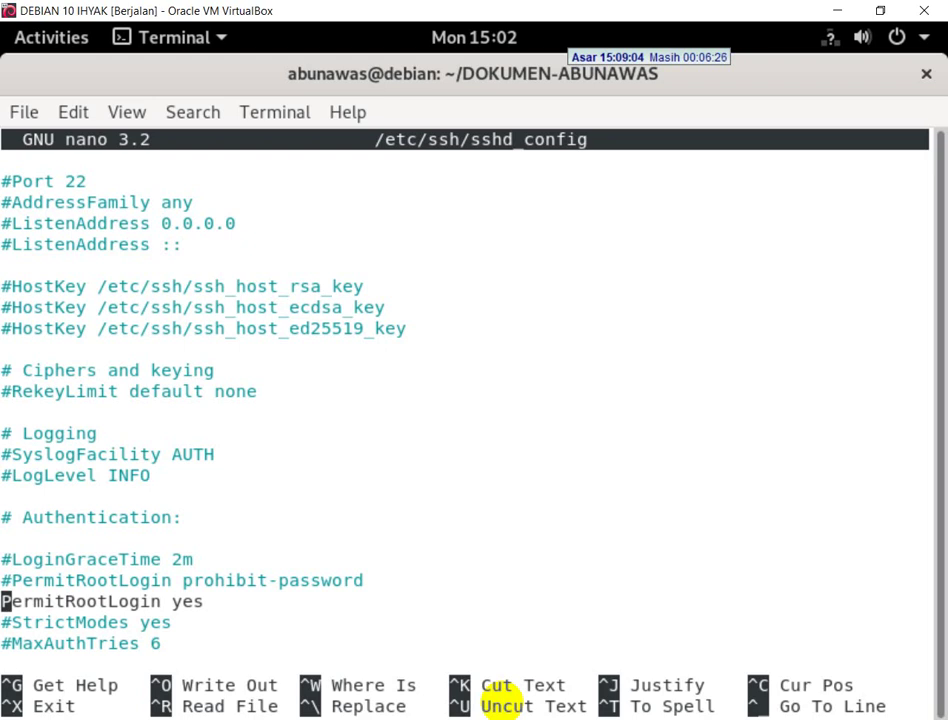
{"action": "key", "text": "ctrl+x"}
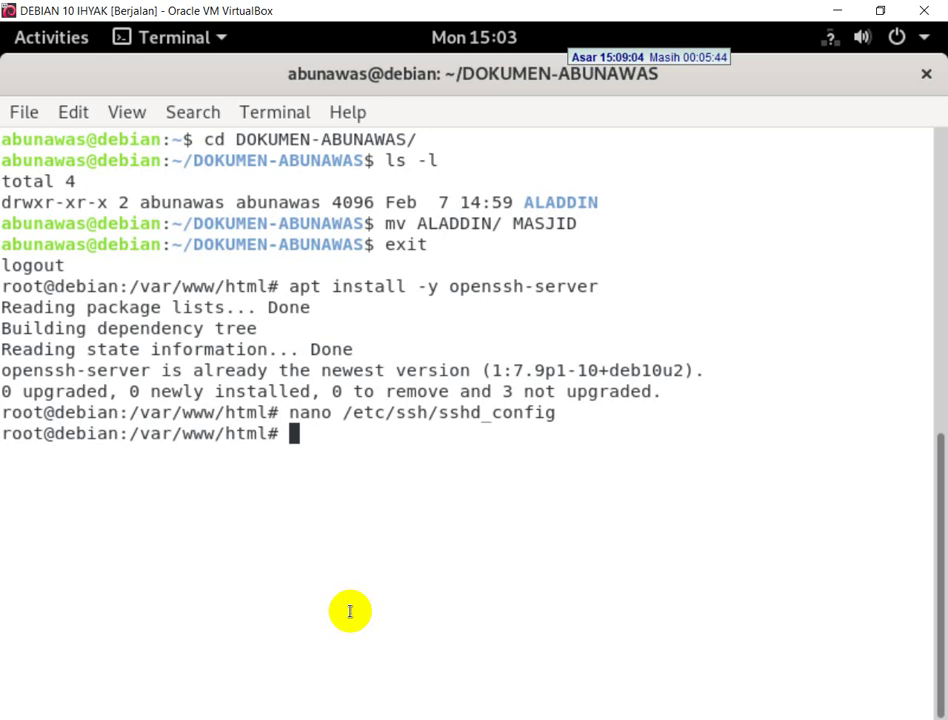
- Restart SSH with /etc/init.d/ssh restart, then minimize VirtualBox to the Windows desktop
{"action": "type", "text": "/etc/i"}
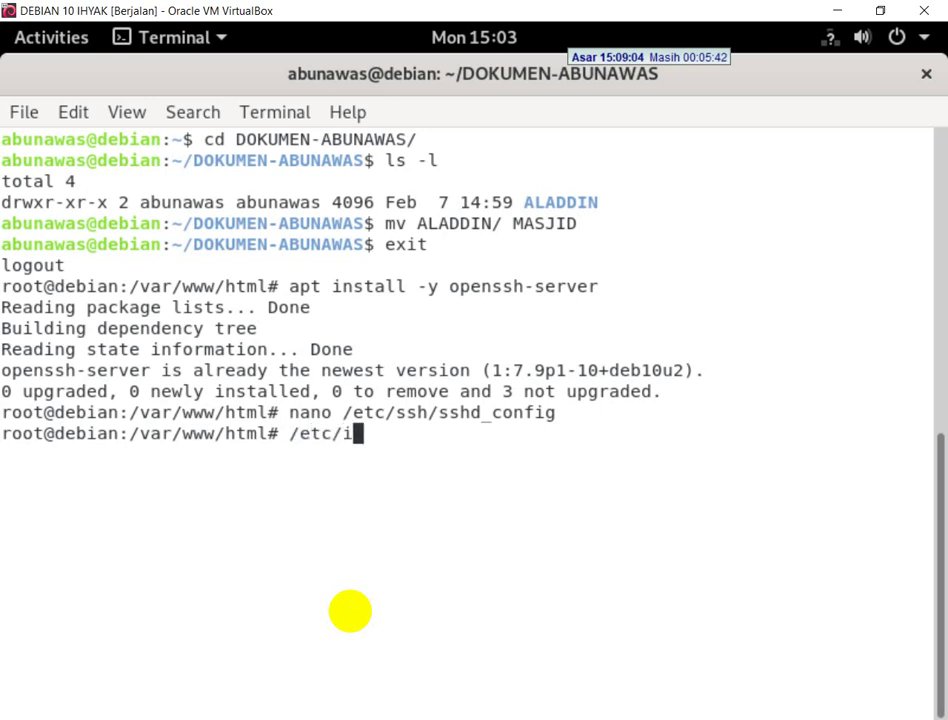
{"action": "type", "text": "nit.d/openss"}
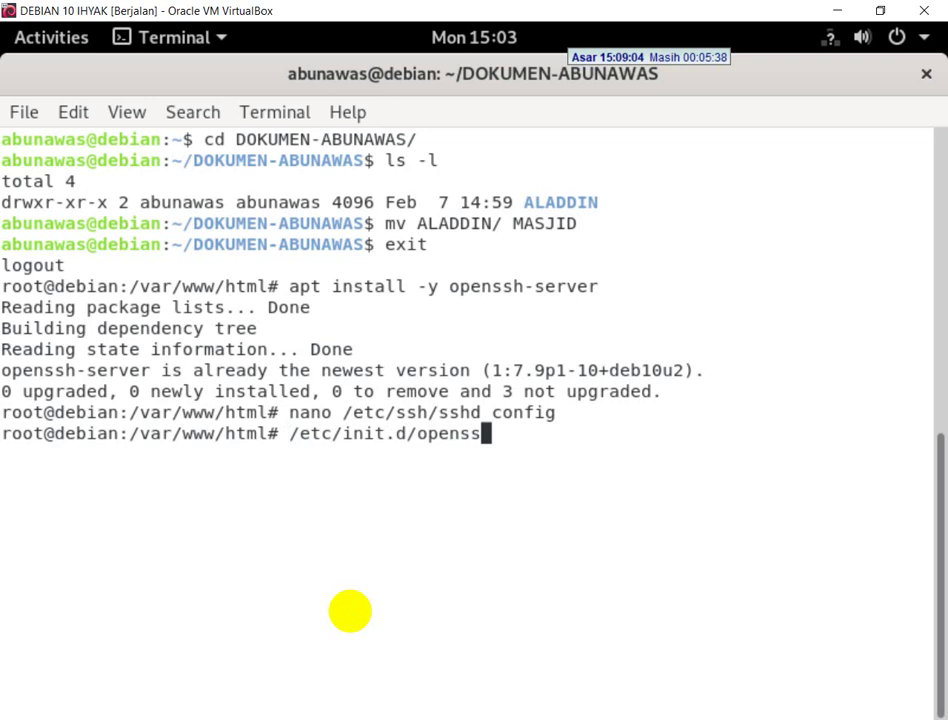
{"action": "key", "text": "BackSpace"}
{"action": "key", "text": "BackSpace"}
{"action": "key", "text": "BackSpace"}
{"action": "key", "text": "BackSpace"}
{"action": "key", "text": "BackSpace"}
{"action": "key", "text": "BackSpace"}
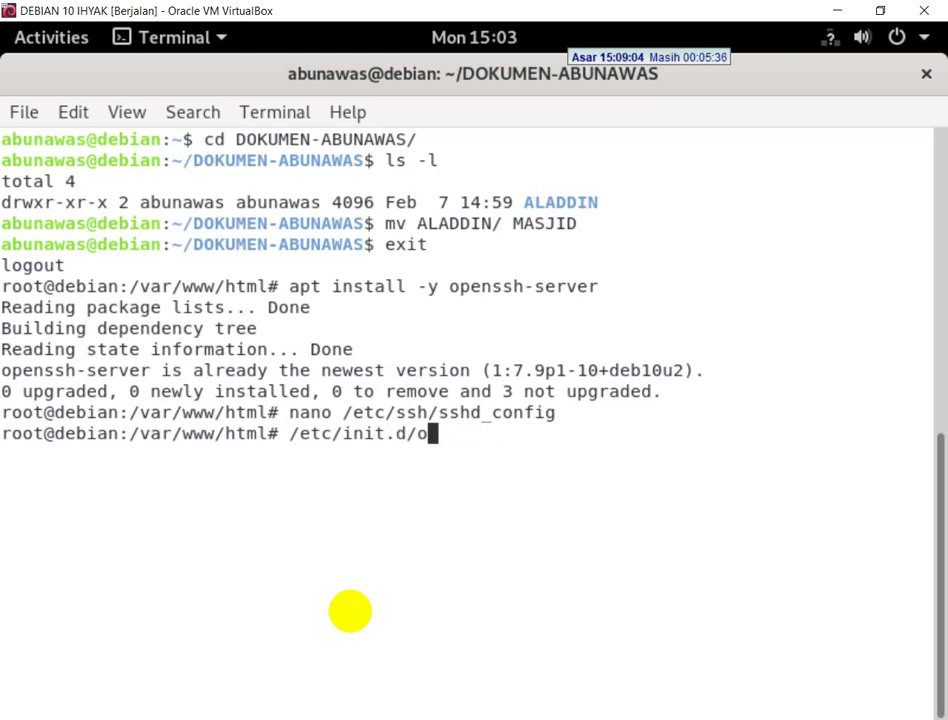
{"action": "type", "text": "ssh "}
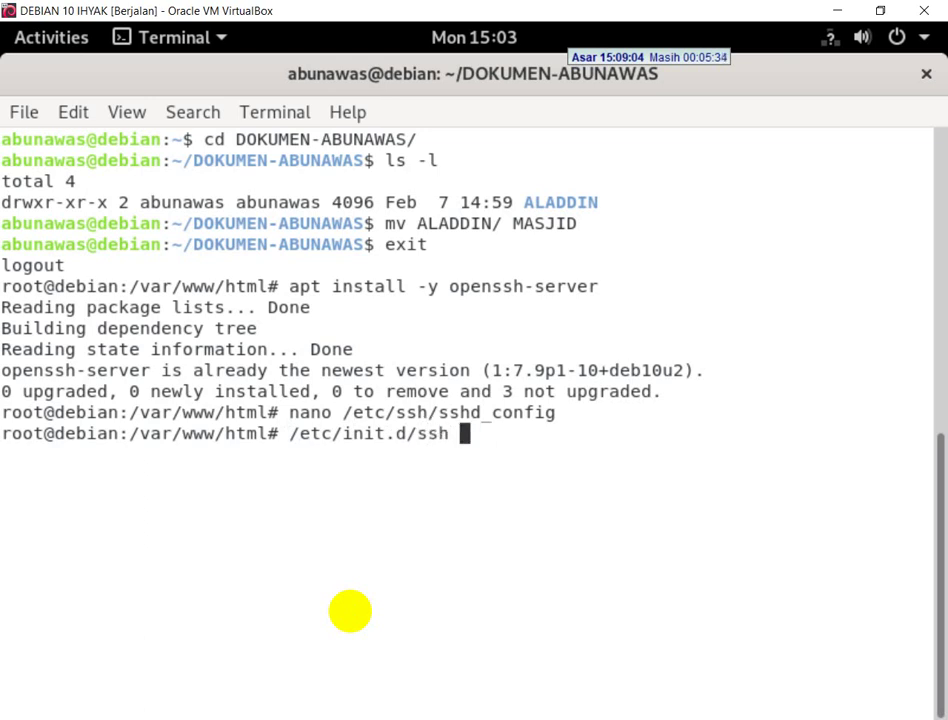
{"action": "type", "text": "re"}
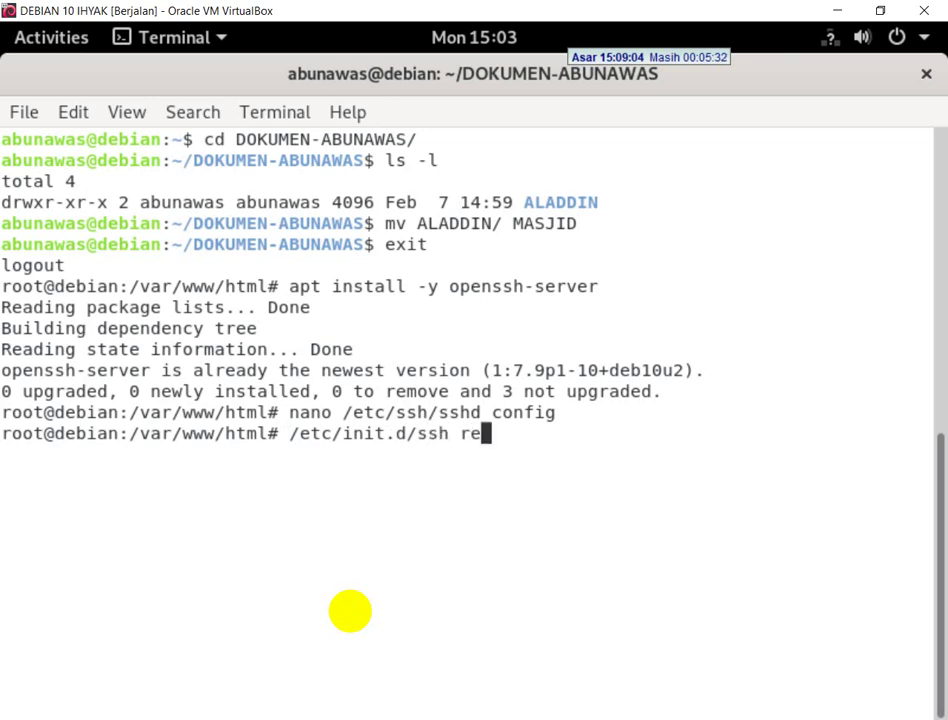
{"action": "key", "text": "BackSpace"}
{"action": "key", "text": "BackSpace"}
{"action": "type", "text": "serve"}
{"action": "key", "text": "BackSpace"}
{"action": "key", "text": "BackSpace"}
{"action": "key", "text": "BackSpace"}
{"action": "key", "text": "BackSpace"}
{"action": "key", "text": "BackSpace"}
{"action": "type", "text": "restart"}
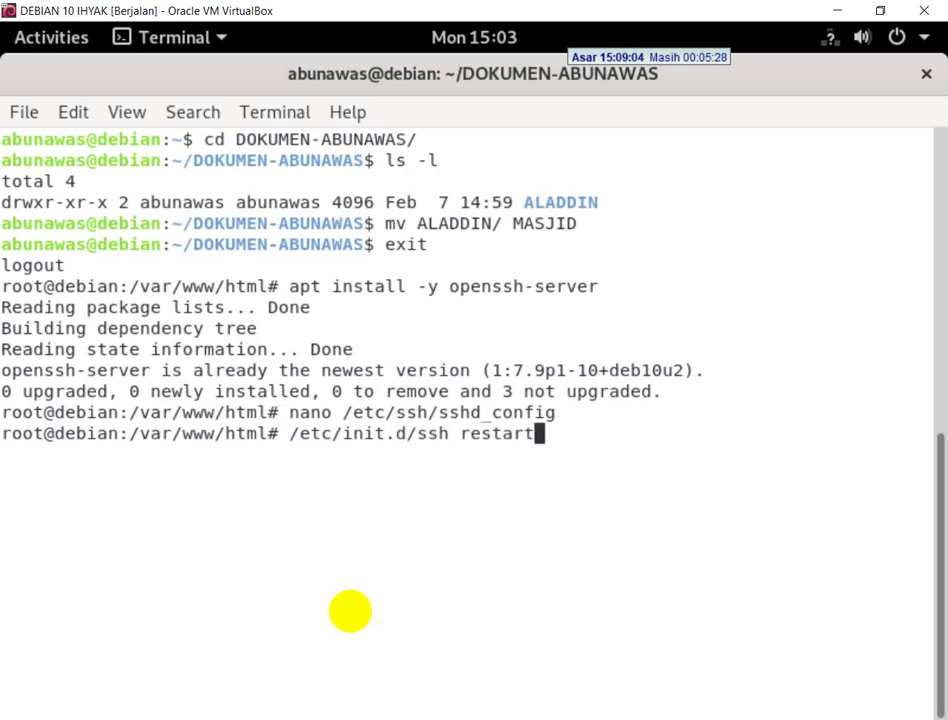
{"action": "key", "text": "Return"}
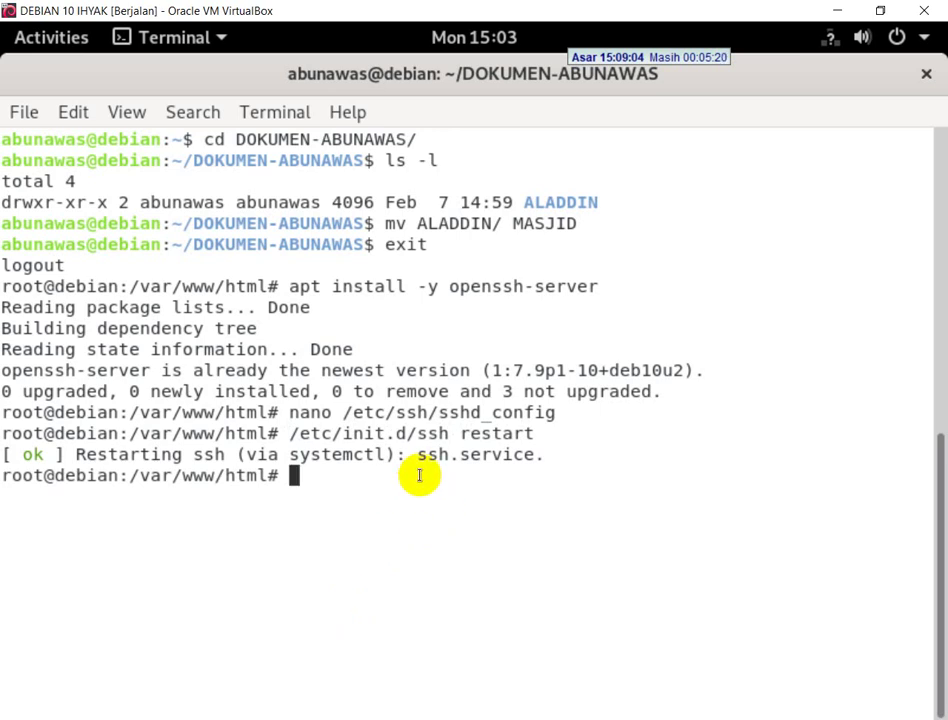
{"action": "key", "text": "super+d"}
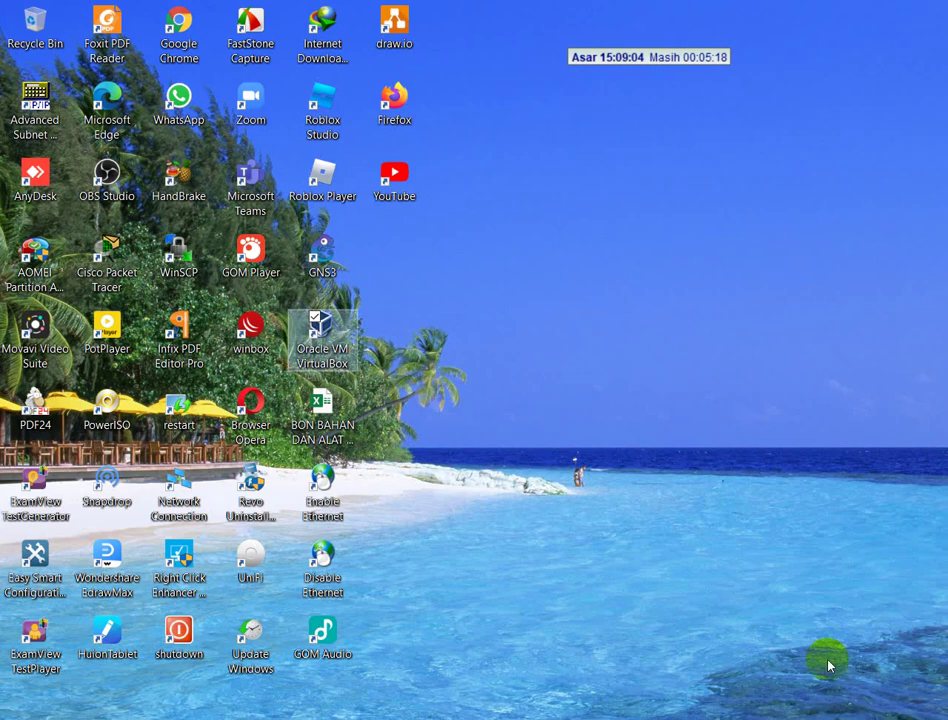
- Launch PuTTY from Start search and dismiss the Shollu prayer reminder popup
{"action": "double_click", "coordinate": [250, 190]}
{"action": "type", "text": "PUTT"}
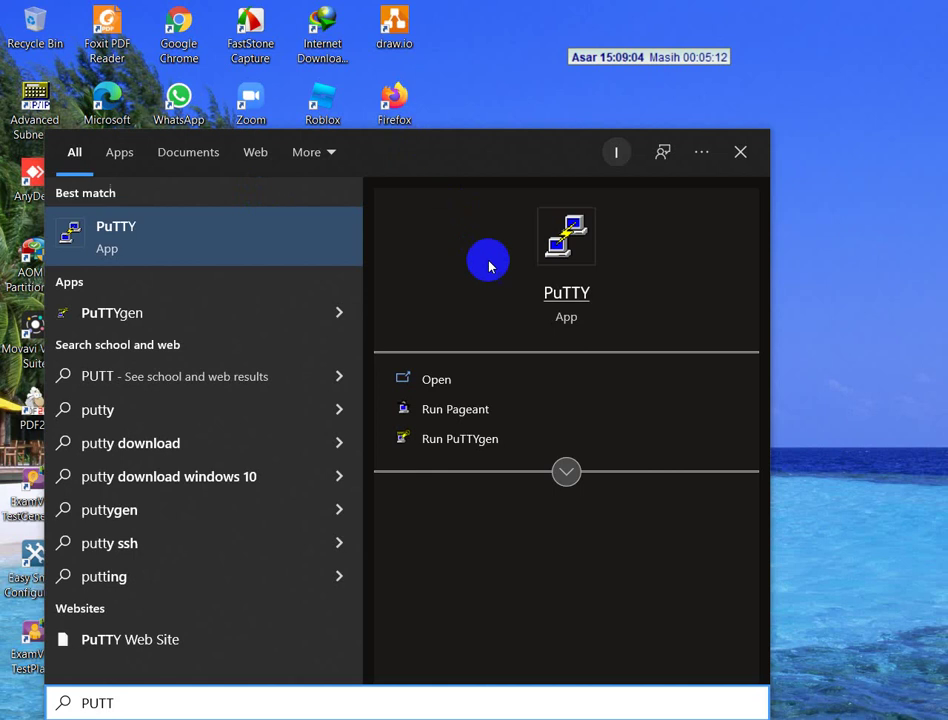
{"action": "left_click", "coordinate": [549, 296]}
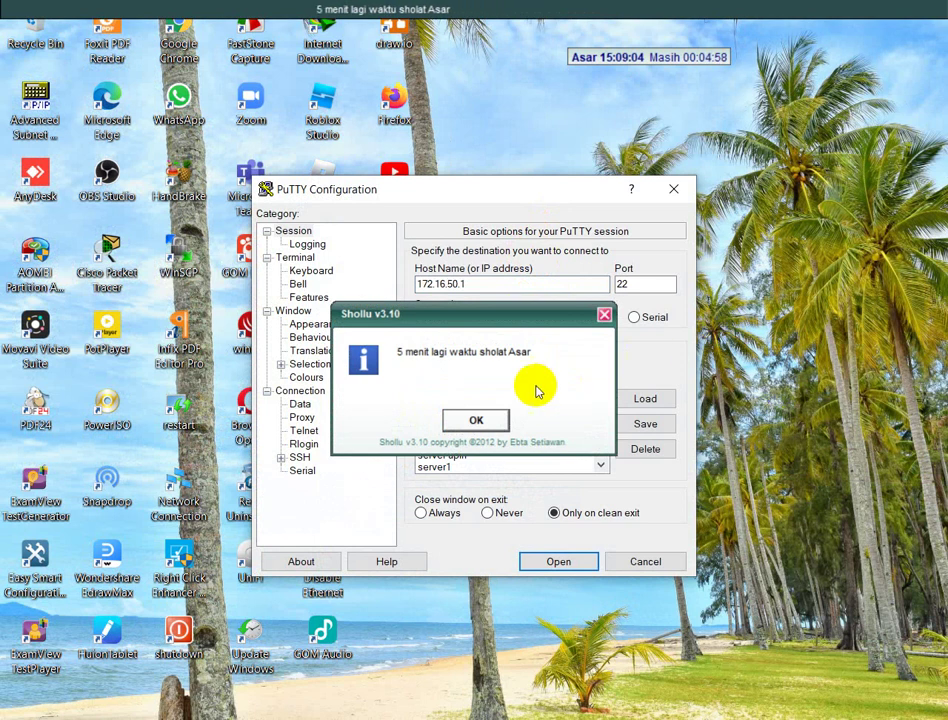
{"action": "left_click", "coordinate": [497, 424]}
{"action": "left_click", "coordinate": [497, 424]}
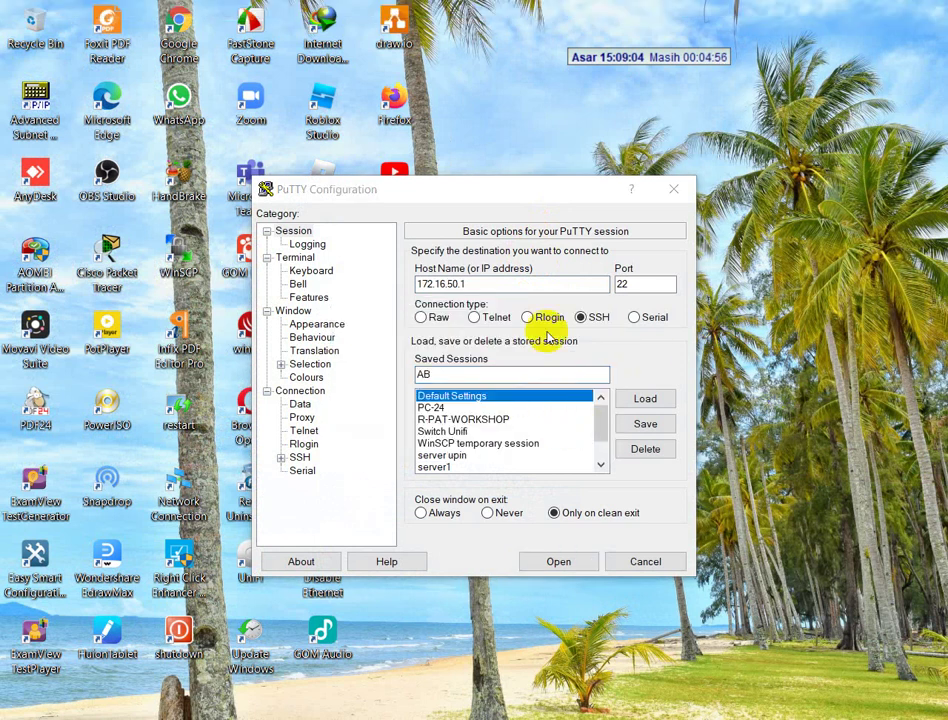
- Save the SSH connection to 172.16.50.1 port 22 as a new named session
{"action": "double_click", "coordinate": [470, 375]}
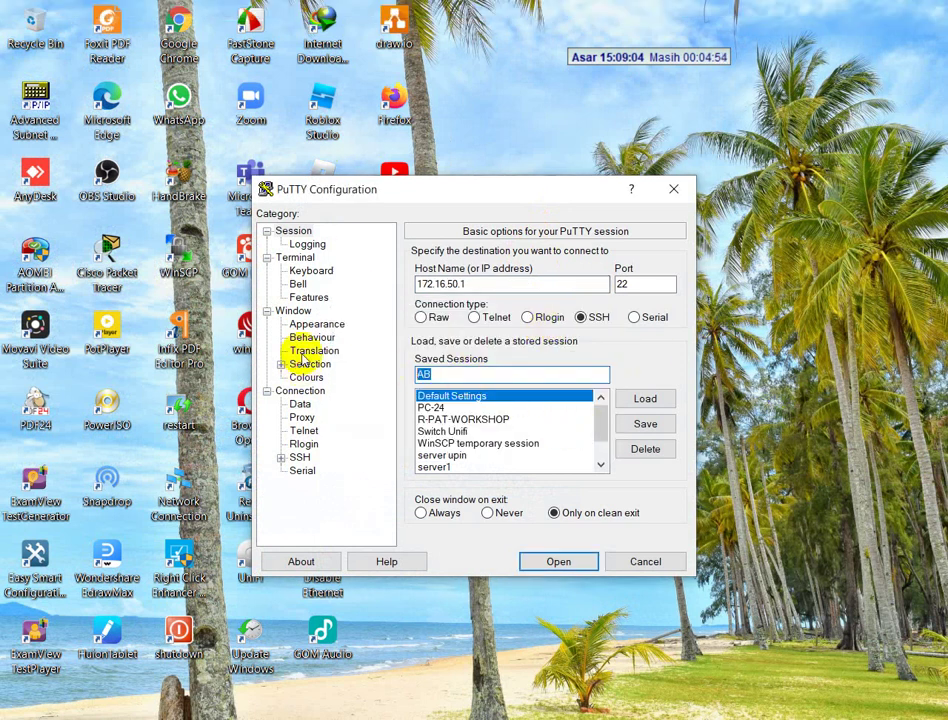
{"action": "type", "text": "abunawas"}
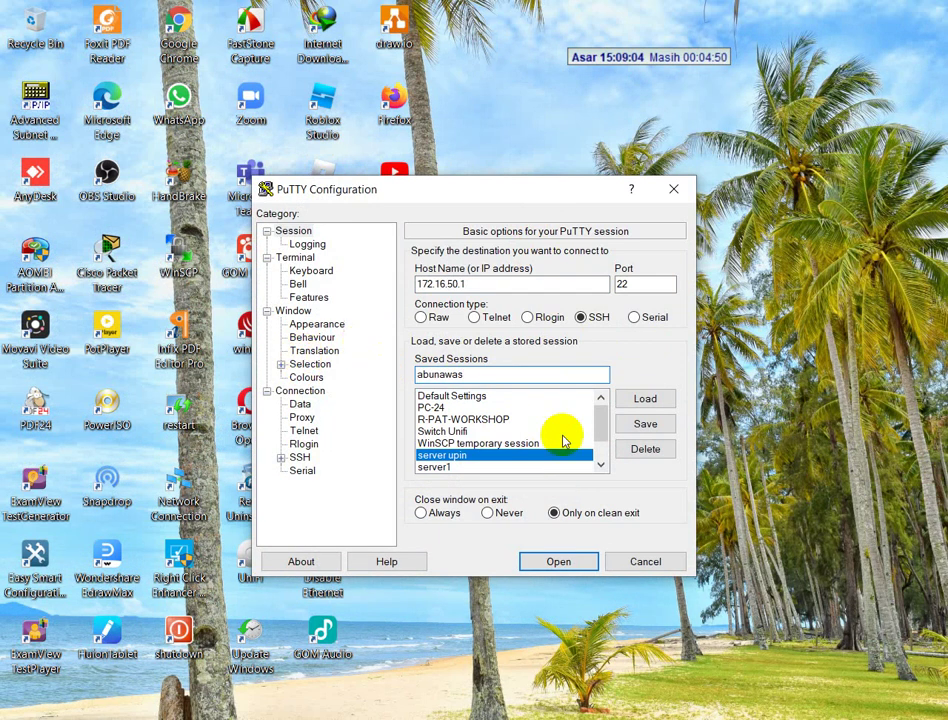
{"action": "left_click", "coordinate": [663, 430]}
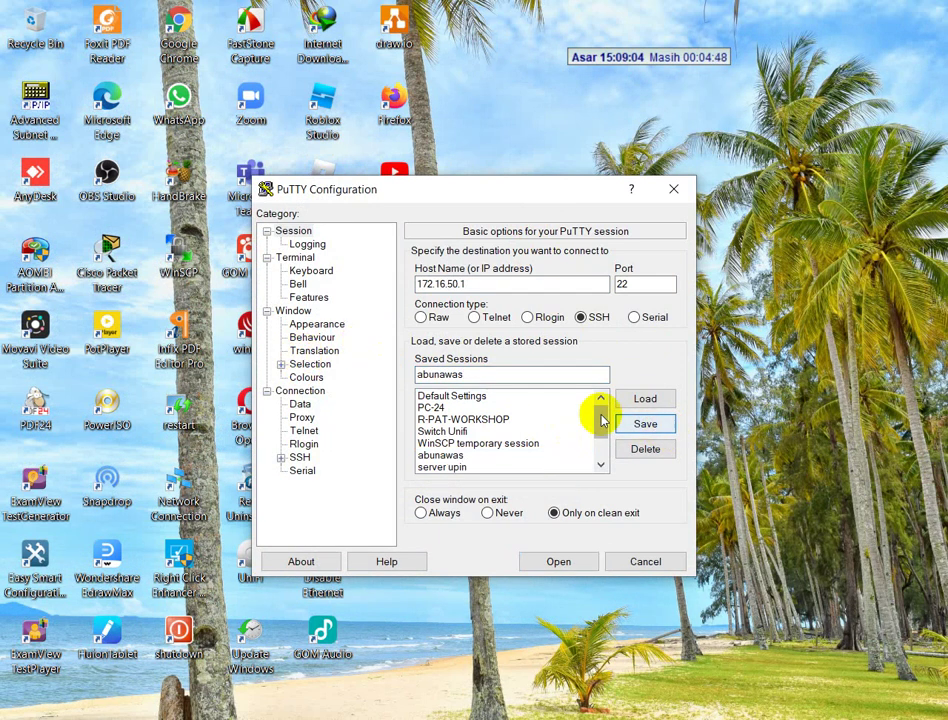
{"action": "left_click", "coordinate": [653, 515]}
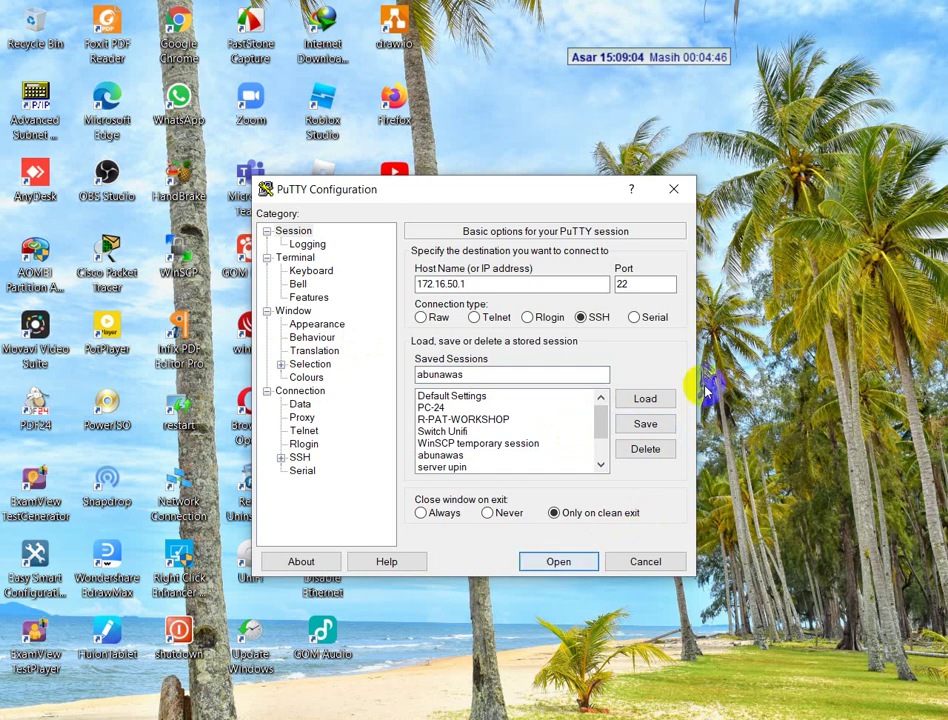
- Connect to 172.16.50.1, accept the host key, fail root login twice, then close PuTTY
{"action": "left_click", "coordinate": [556, 562]}
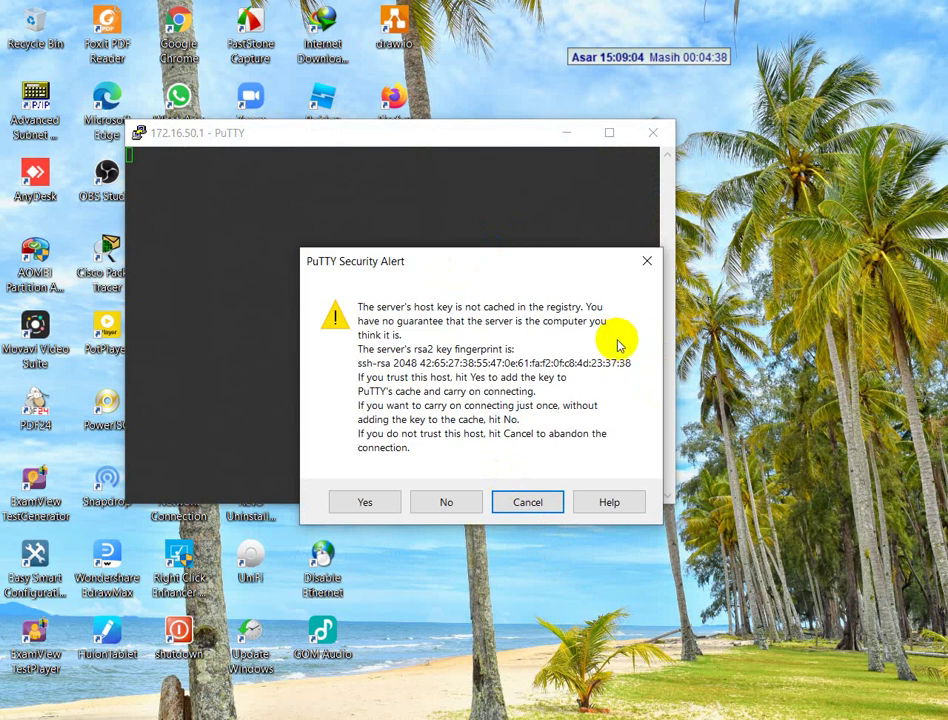
{"action": "left_click", "coordinate": [372, 504]}
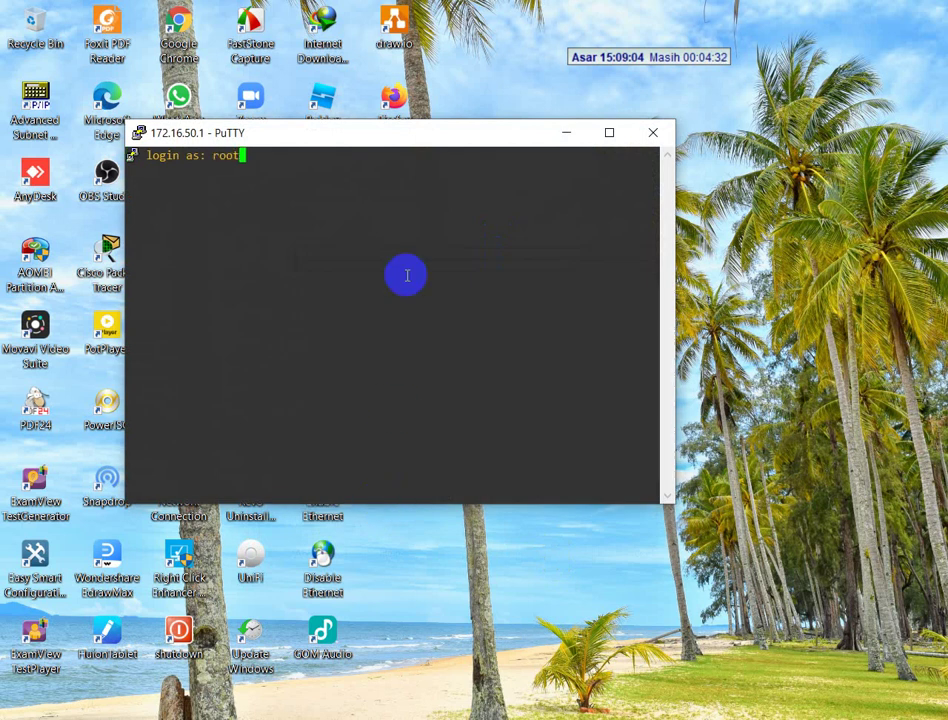
{"action": "type", "text": "root"}
{"action": "key", "text": "Return"}
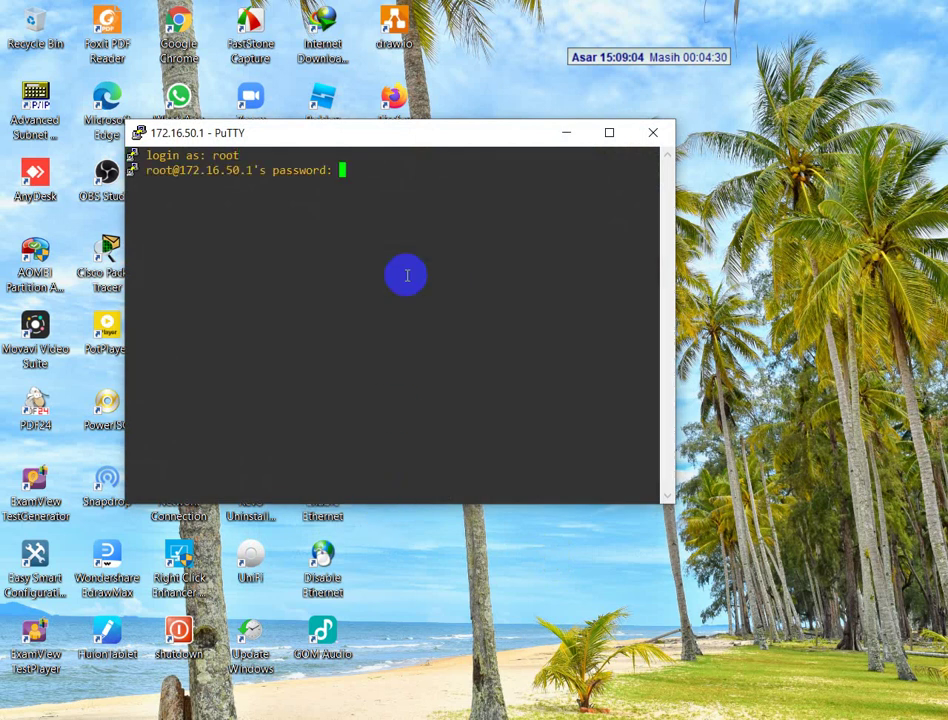
{"action": "key", "text": "Return"}
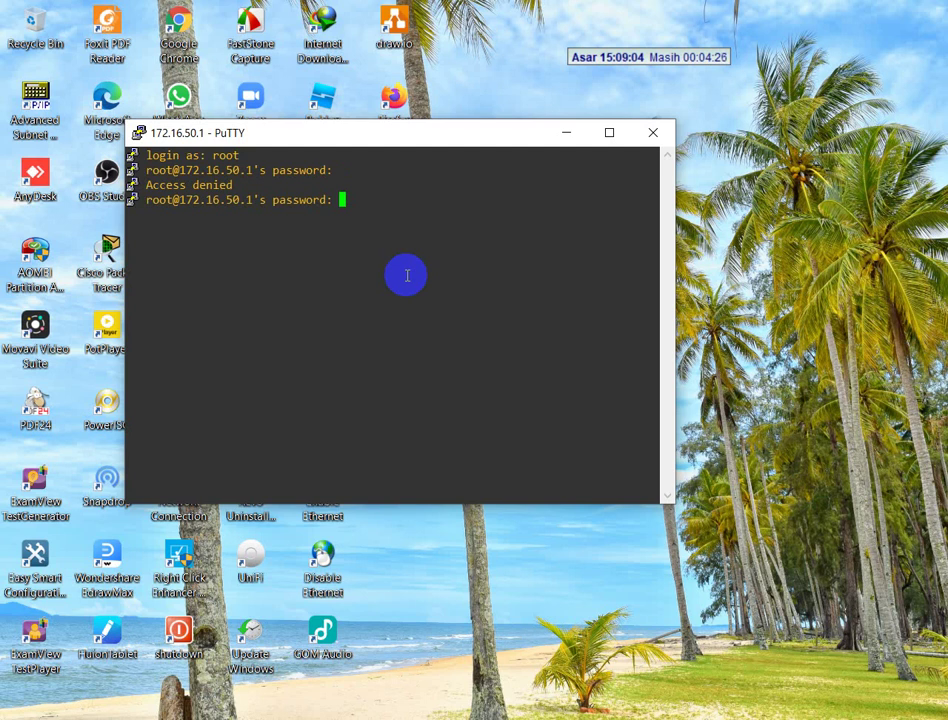
{"action": "key", "text": "Return"}
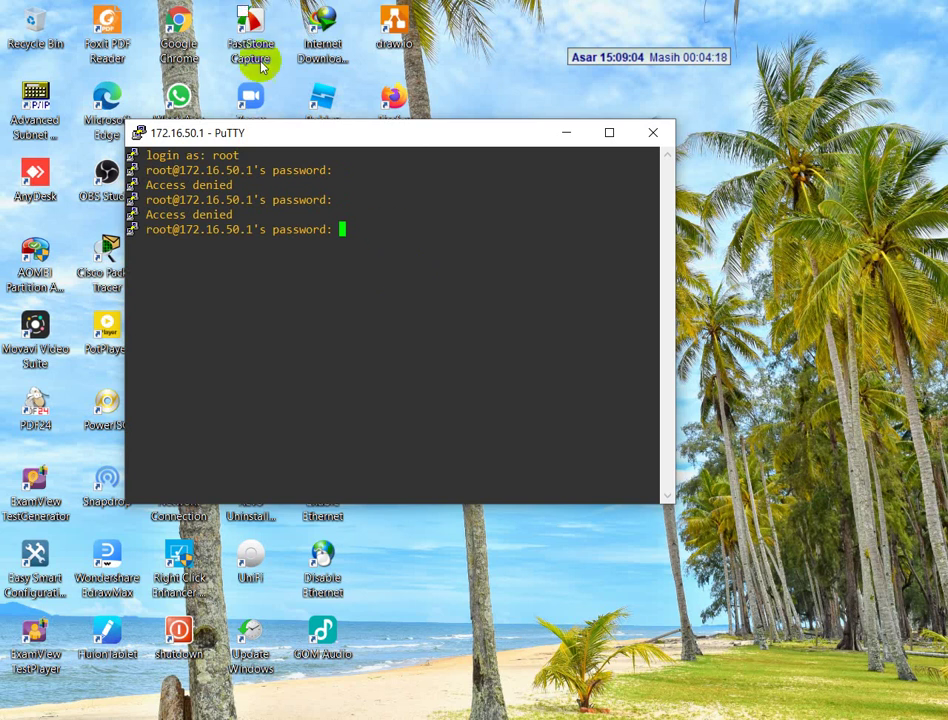
{"action": "left_click", "coordinate": [653, 143]}
{"action": "left_click", "coordinate": [490, 440]}
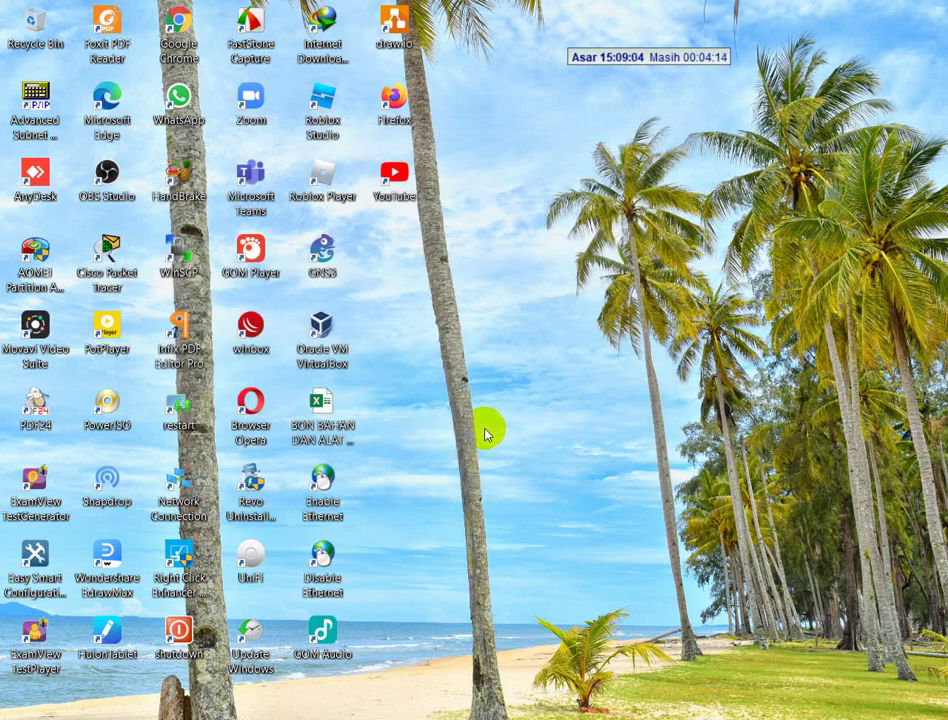
- Relaunch PuTTY and open the saved 172.16.50.1 session
{"action": "type", "text": "putt"}
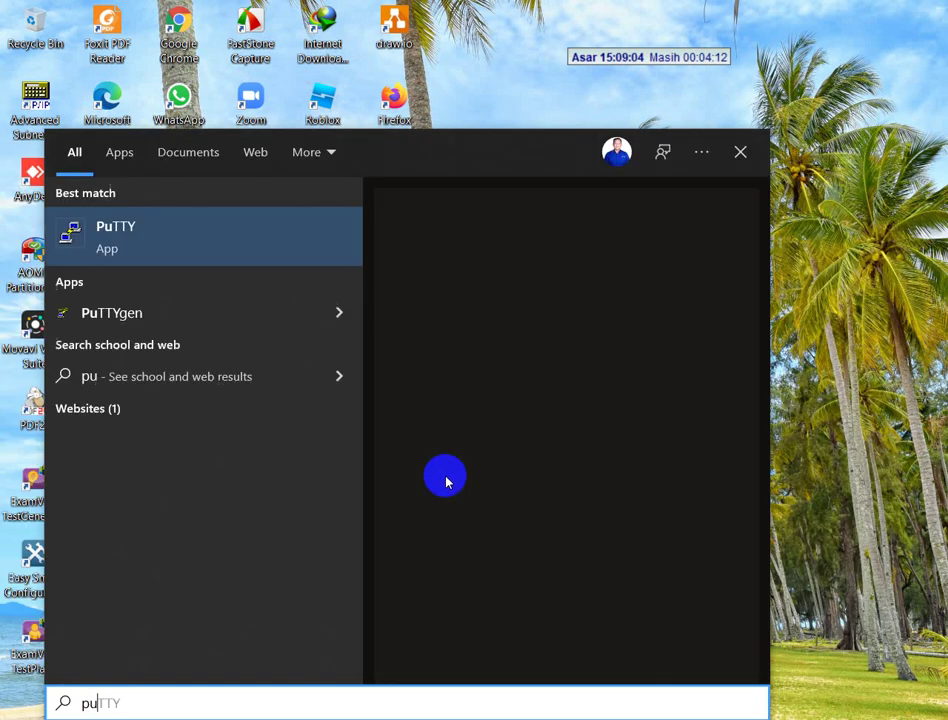
{"action": "left_click", "coordinate": [566, 240]}
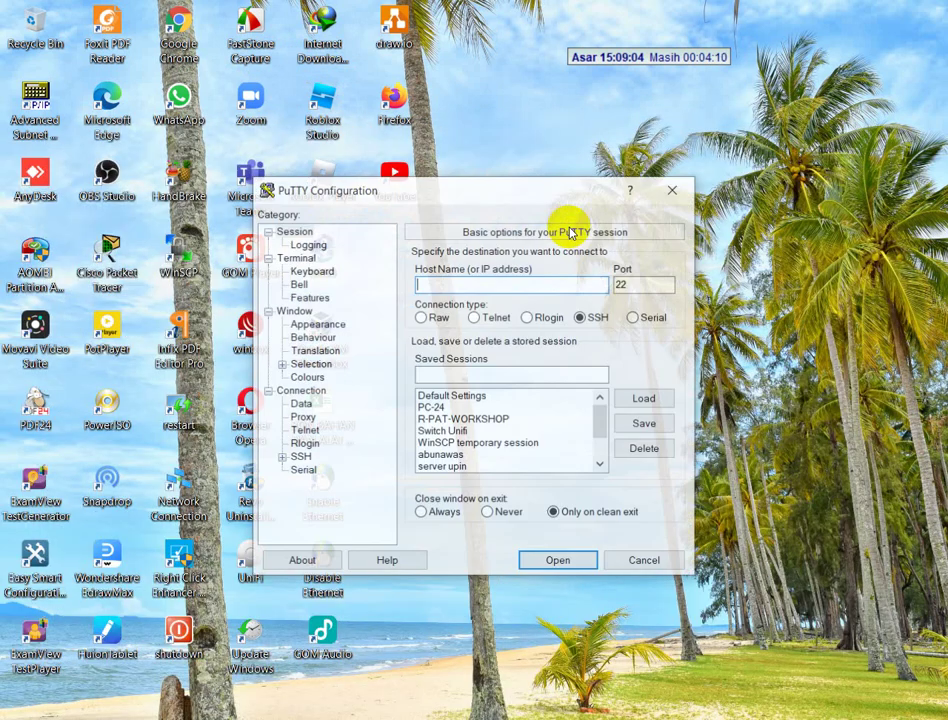
{"action": "scroll", "coordinate": [438, 418], "scroll_direction": "down", "scroll_amount": 2}
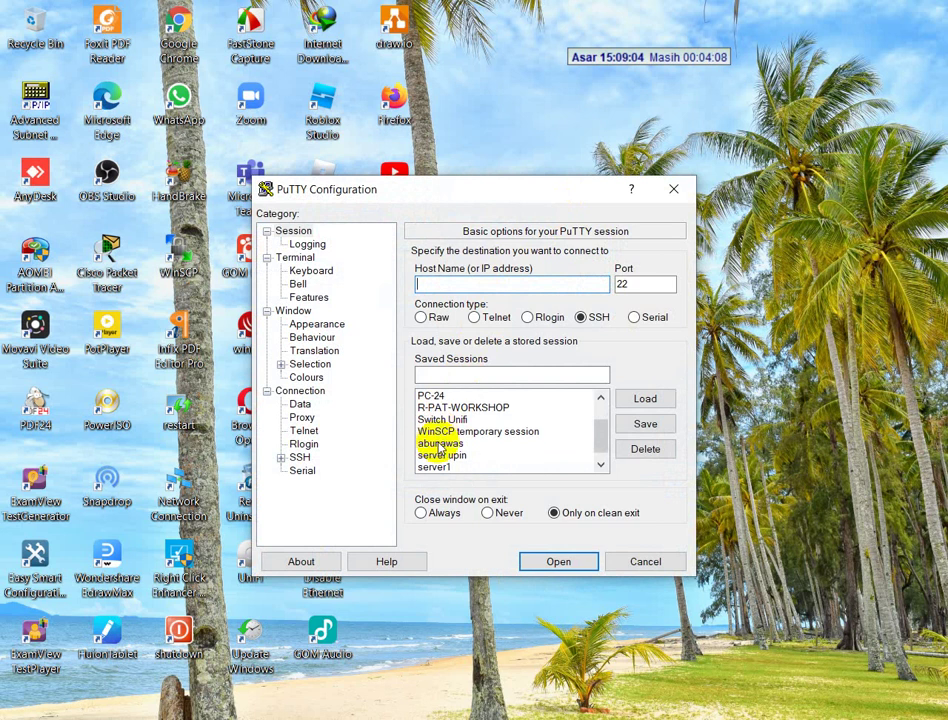
{"action": "left_click", "coordinate": [439, 409]}
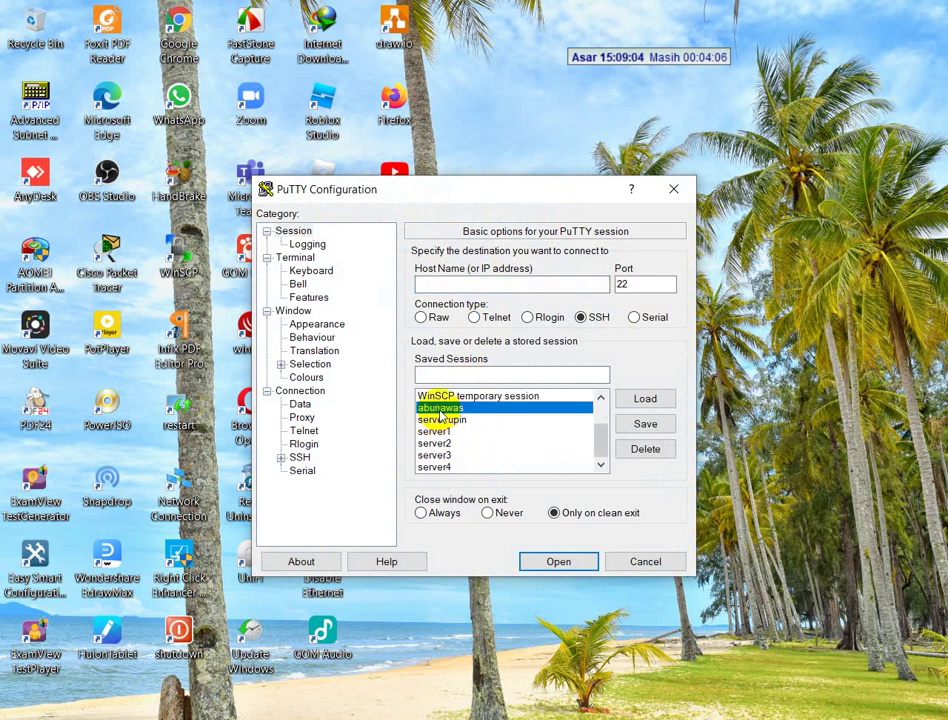
{"action": "double_click", "coordinate": [440, 412]}
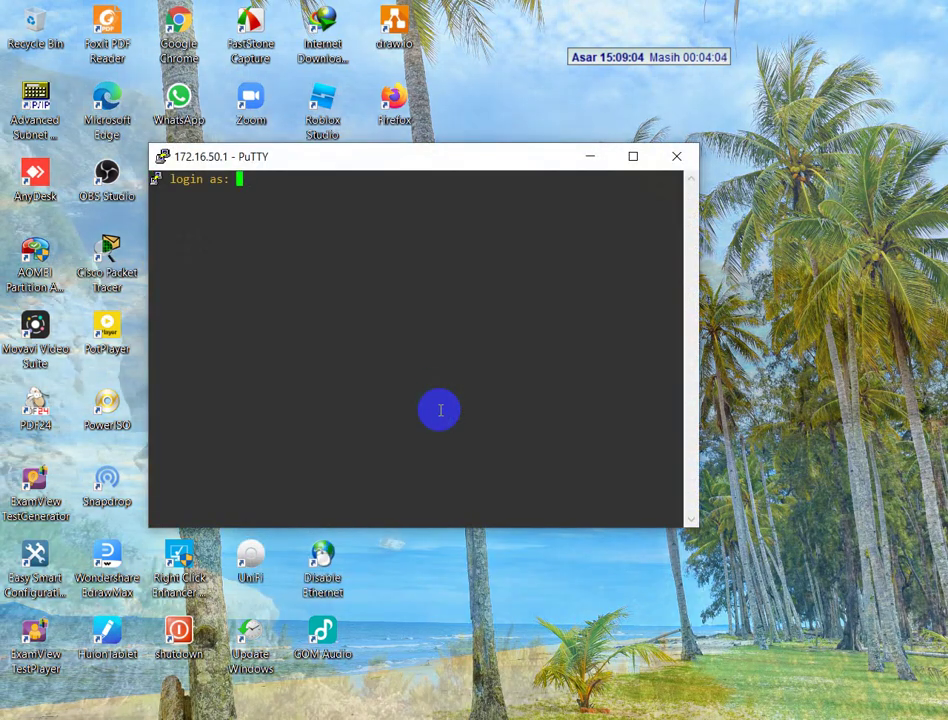
- Attempt the root login again, then return to the Debian virtual machine
{"action": "type", "text": "root"}
{"action": "key", "text": "Return"}
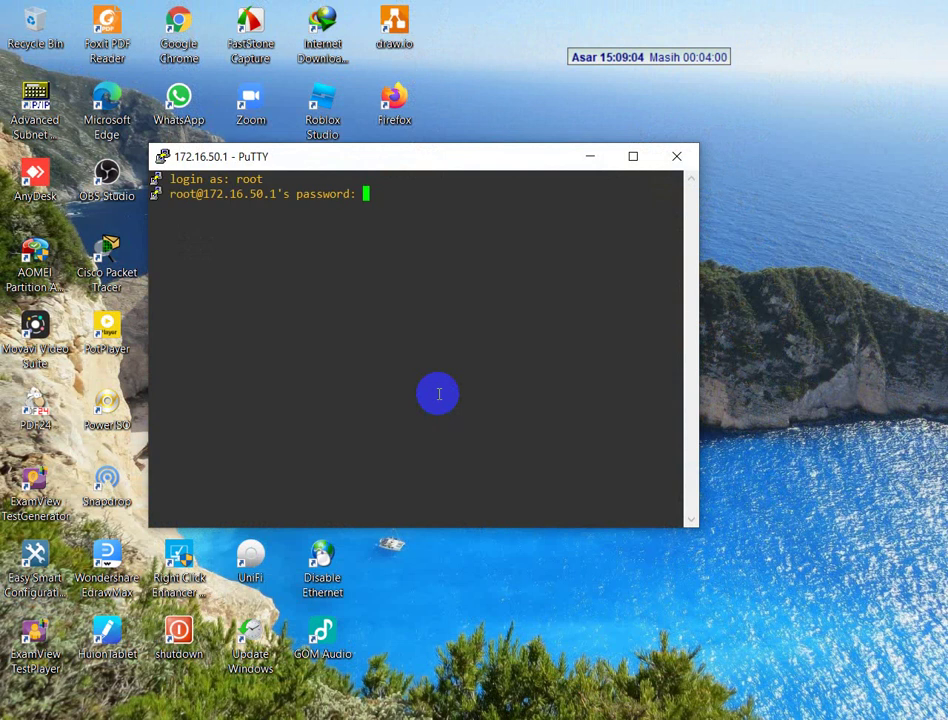
{"action": "key", "text": "Return"}
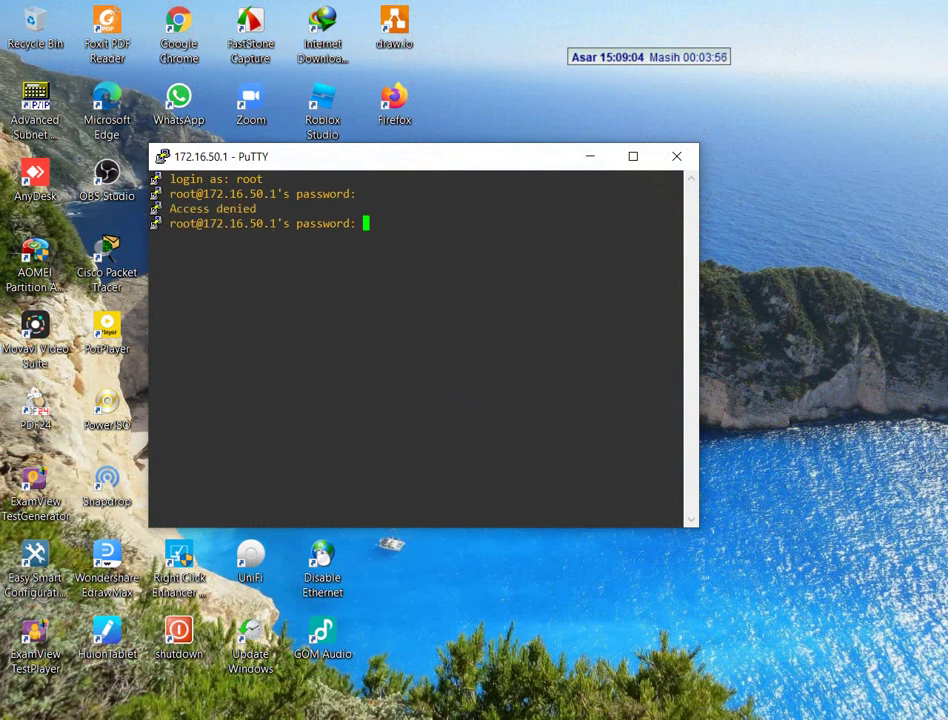
{"action": "key", "text": "alt+Tab"}
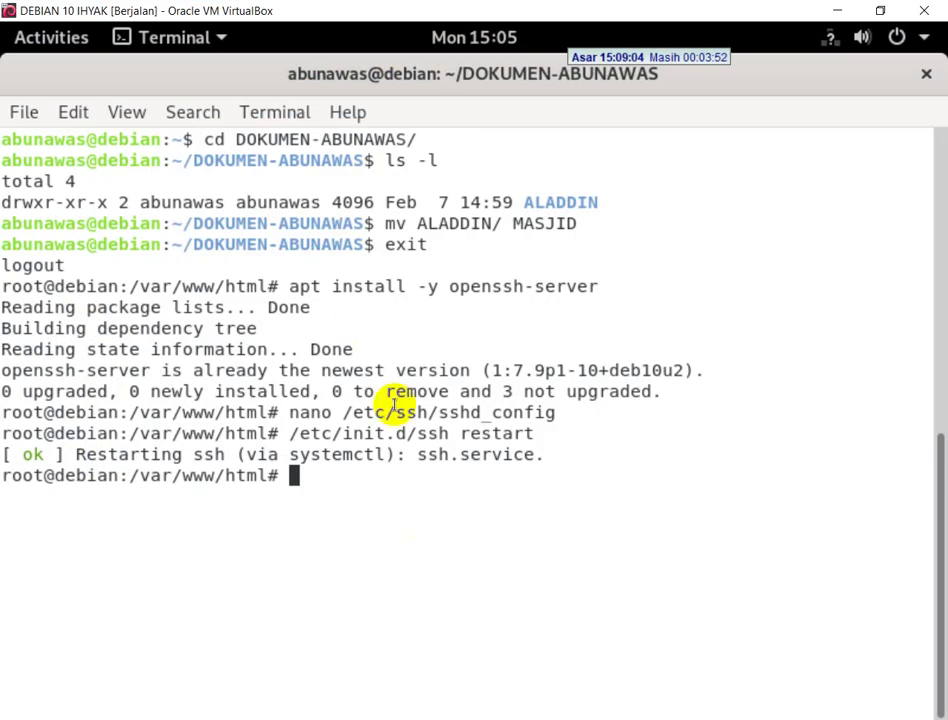
- Check that ssh is active and running with /etc/init.d/ssh status
{"action": "key", "text": "Up"}
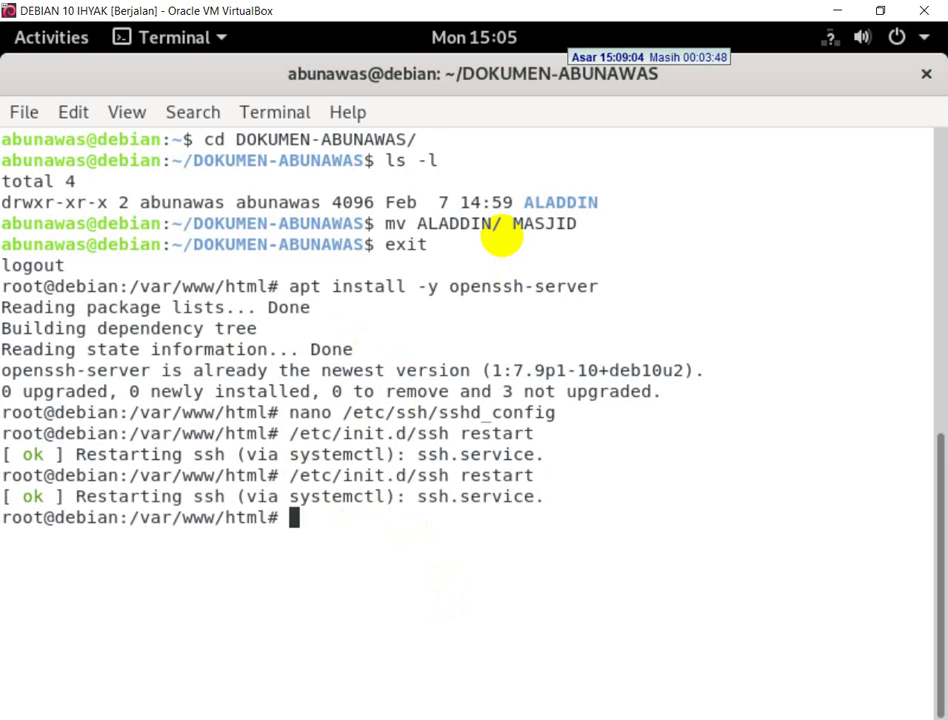
{"action": "key", "text": "Up"}
{"action": "key", "text": "BackSpace"}
{"action": "key", "text": "BackSpace"}
{"action": "key", "text": "BackSpace"}
{"action": "key", "text": "BackSpace"}
{"action": "key", "text": "BackSpace"}
{"action": "key", "text": "BackSpace"}
{"action": "key", "text": "BackSpace"}
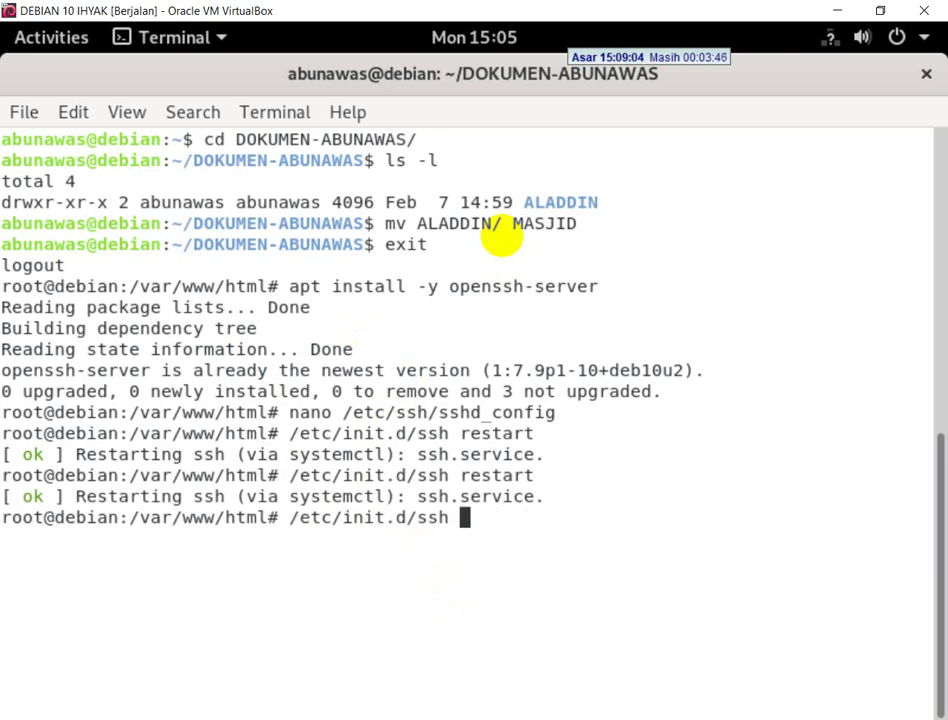
{"action": "type", "text": "status"}
{"action": "key", "text": "Return"}
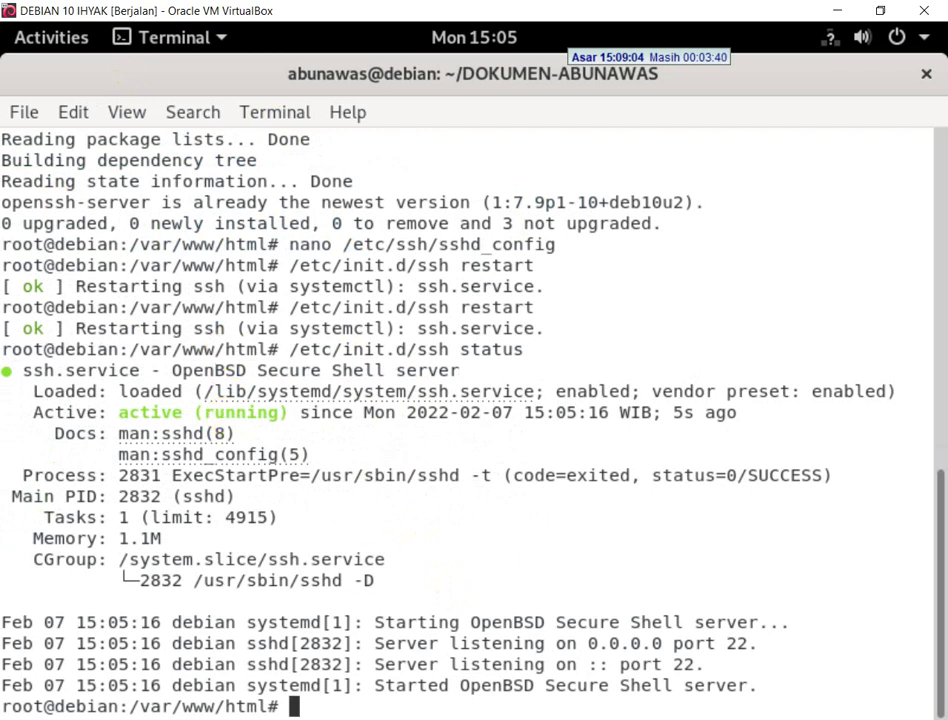
- Dismiss the PuTTY auth timeout error and close the failed session window
{"action": "left_click", "coordinate": [525, 650]}
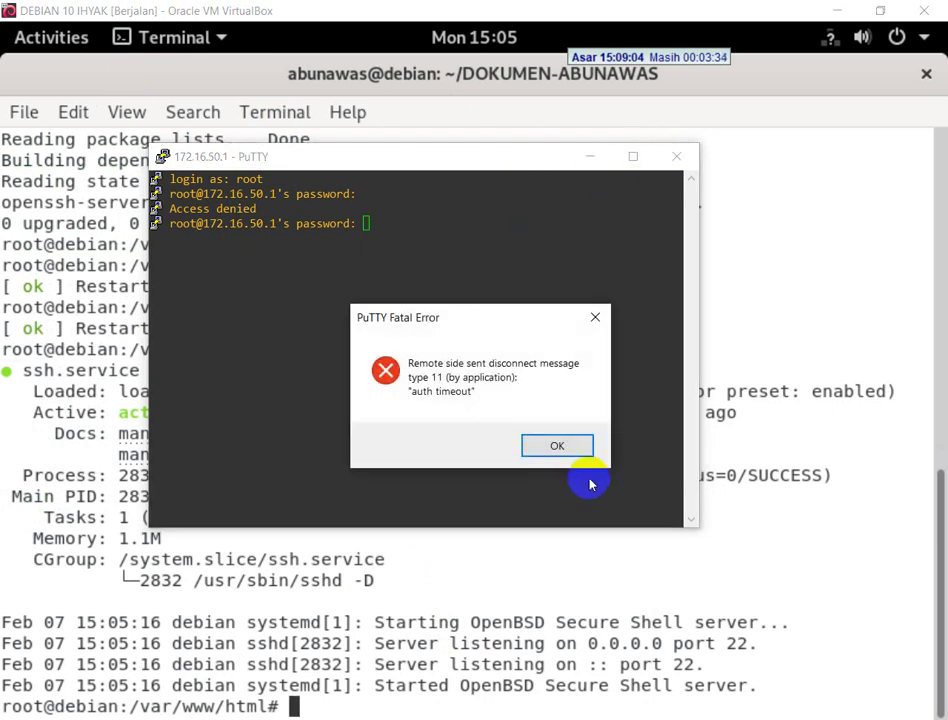
{"action": "left_click", "coordinate": [568, 442]}
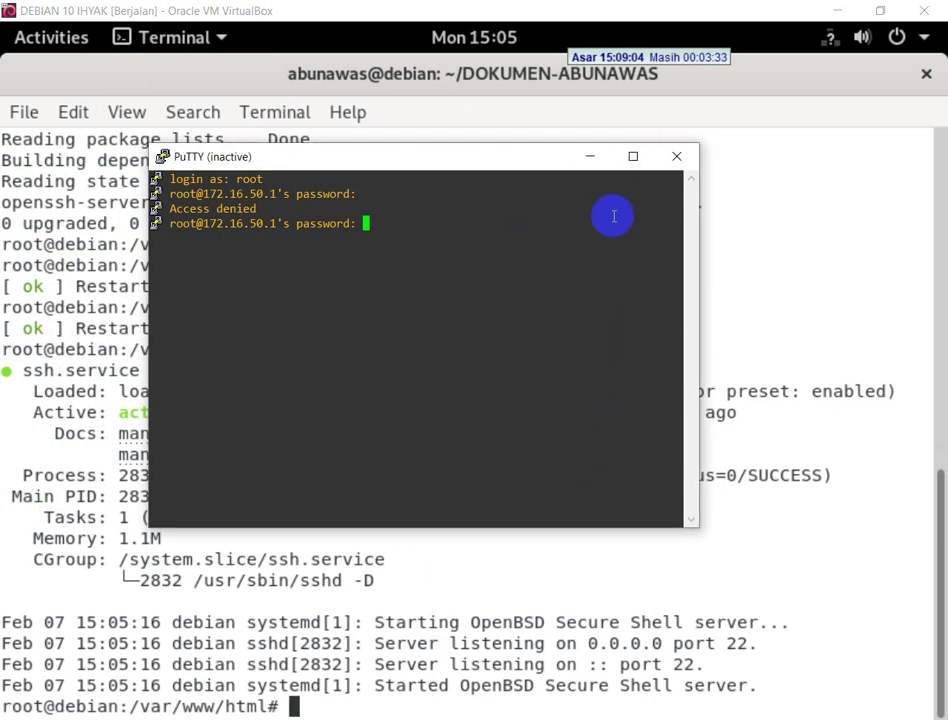
{"action": "left_click", "coordinate": [676, 156]}
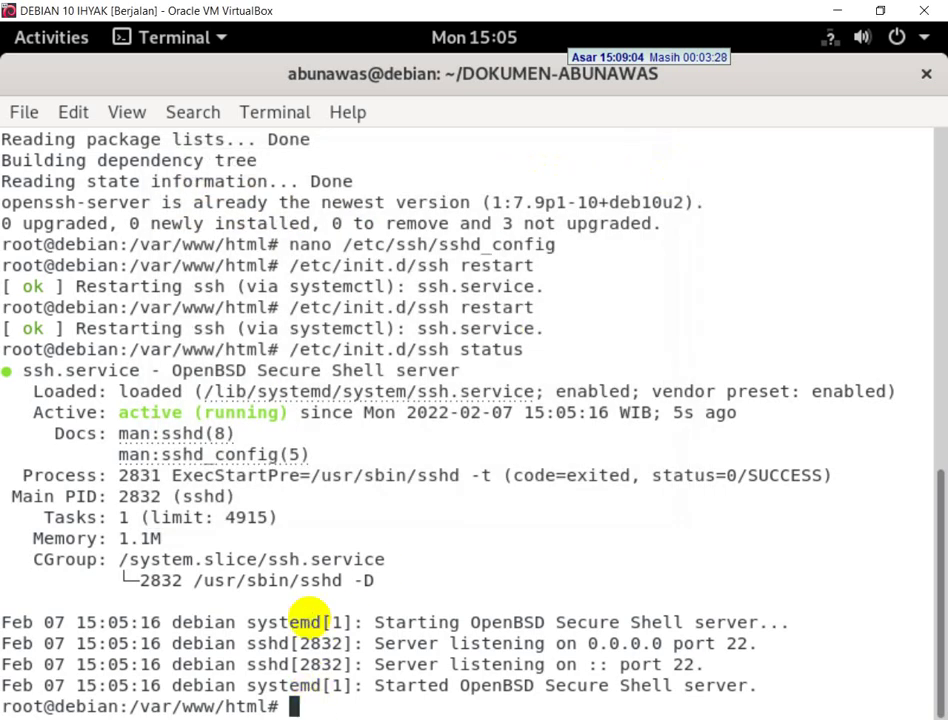
- Look up the server address 172.16.50.2/25 with ip a, then minimize VirtualBox
{"action": "type", "text": "ip a"}
{"action": "key", "text": "Return"}
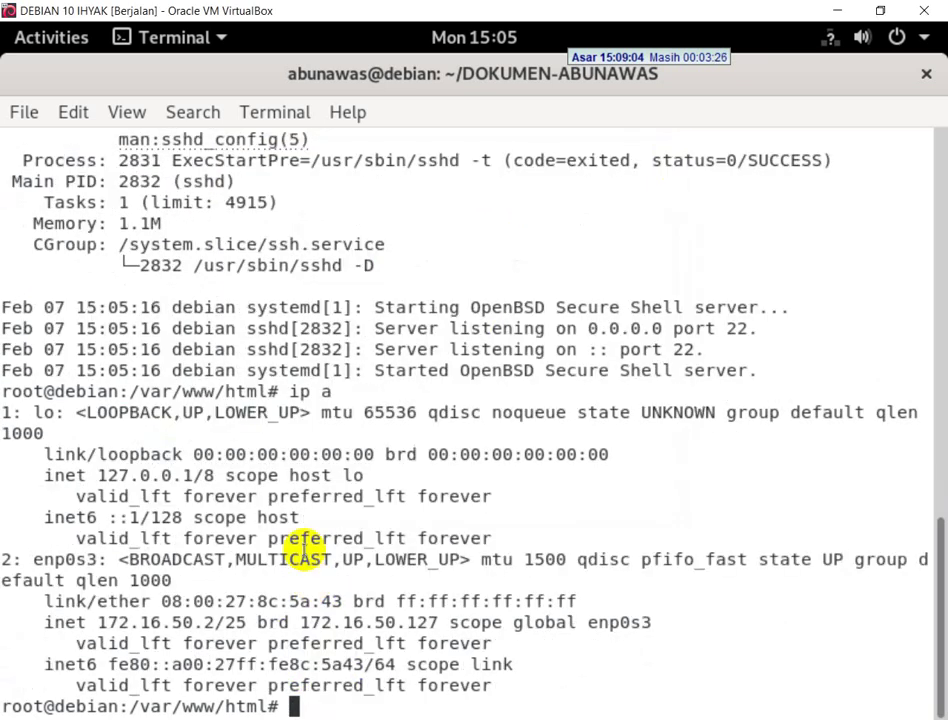
{"action": "left_click_drag", "start_coordinate": [224, 622], "coordinate": [202, 622]}
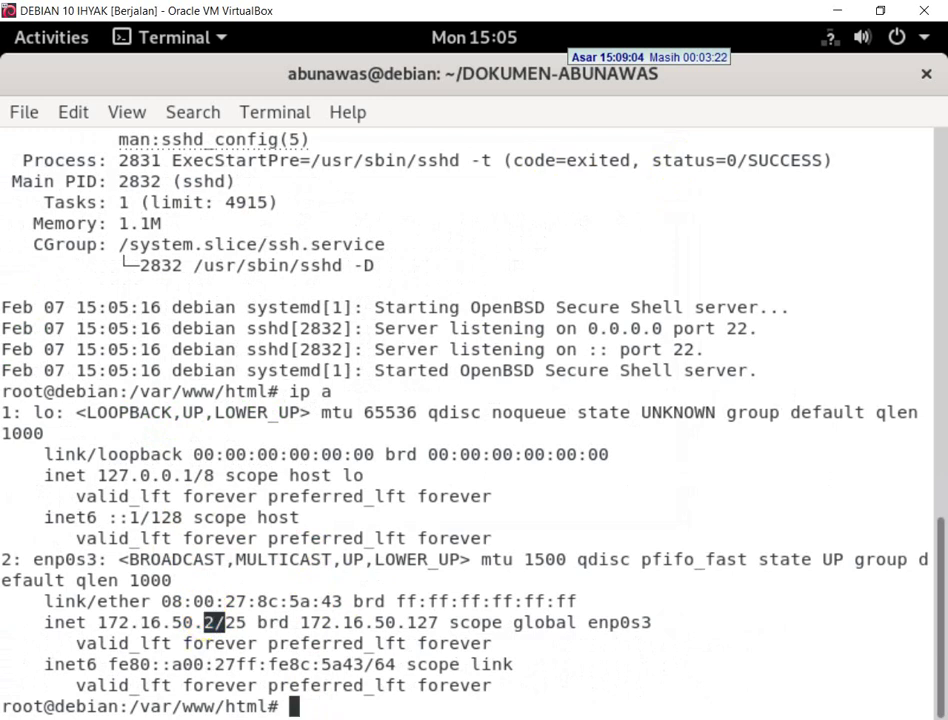
{"action": "left_click", "coordinate": [262, 719]}
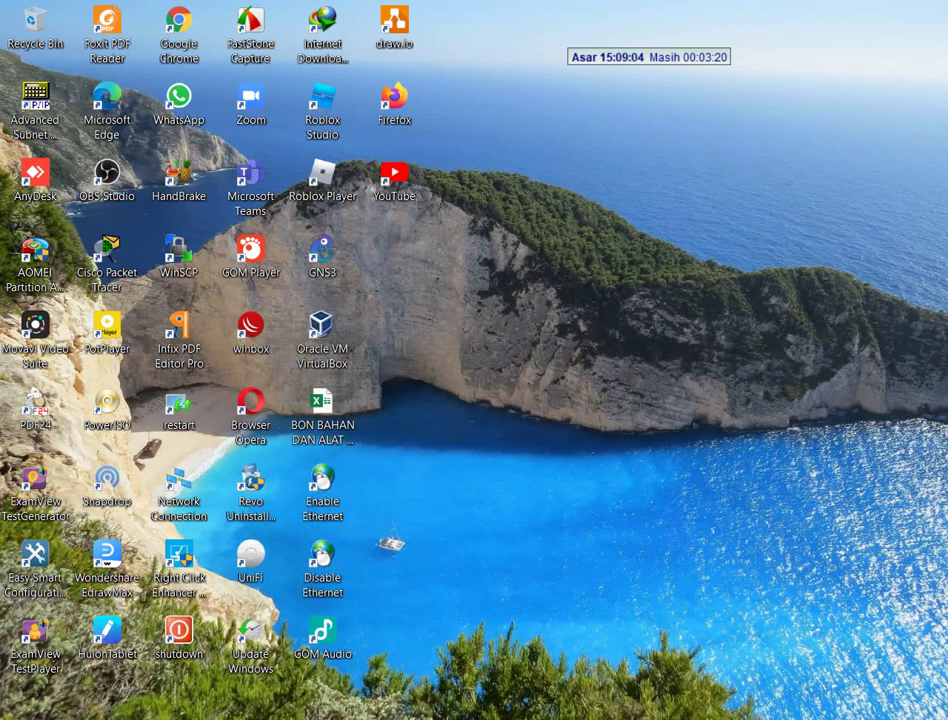
- Launch PuTTY from Windows search and delete the old saved session
{"action": "key", "text": "super"}
{"action": "type", "text": "pu"}
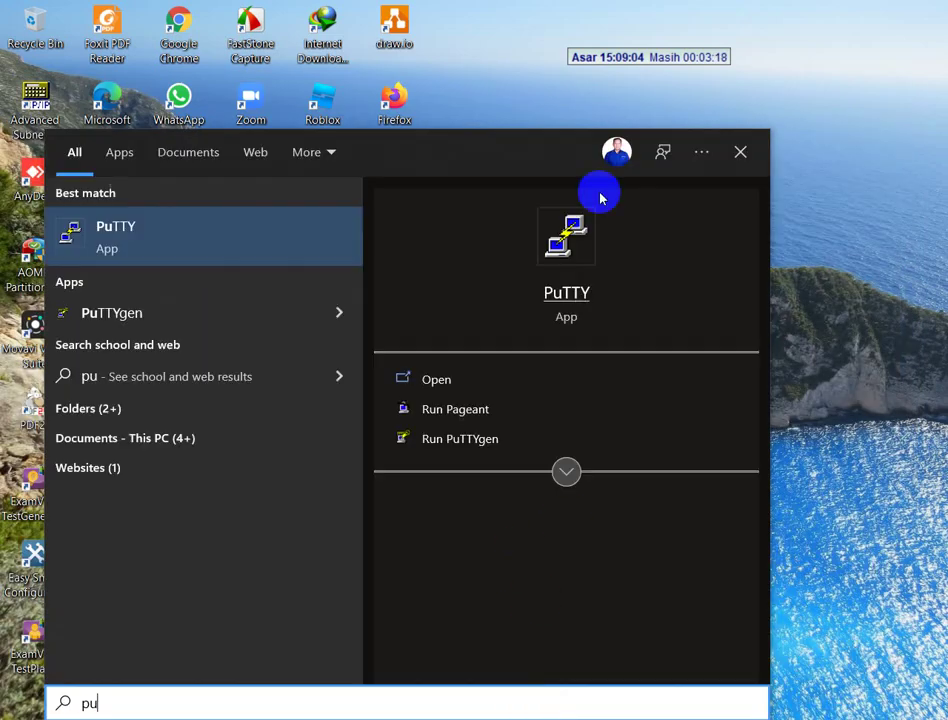
{"action": "left_click", "coordinate": [567, 238]}
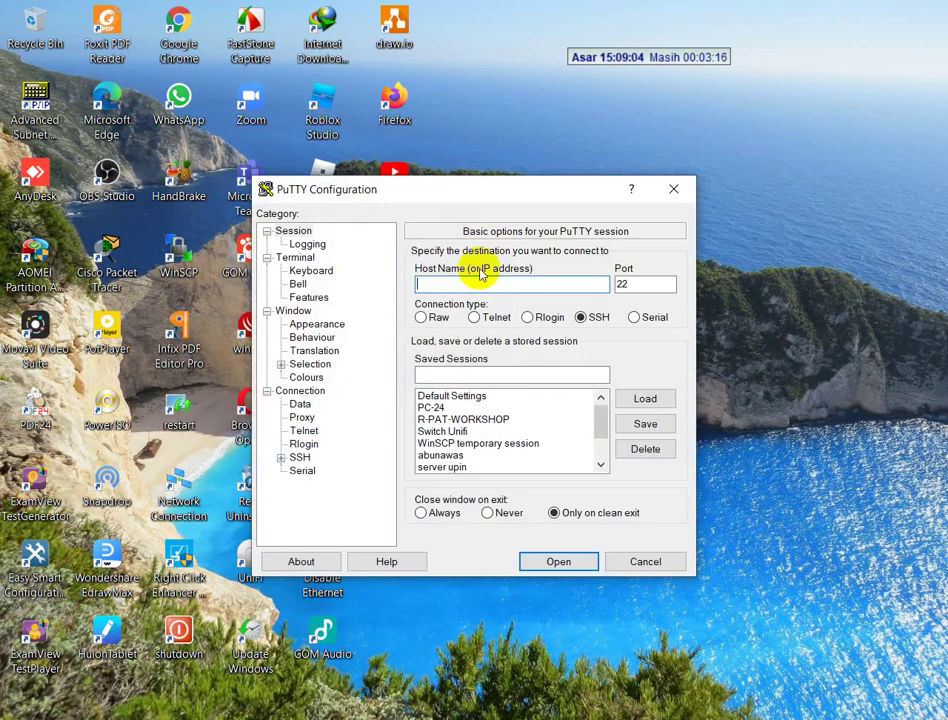
{"action": "left_click", "coordinate": [437, 456]}
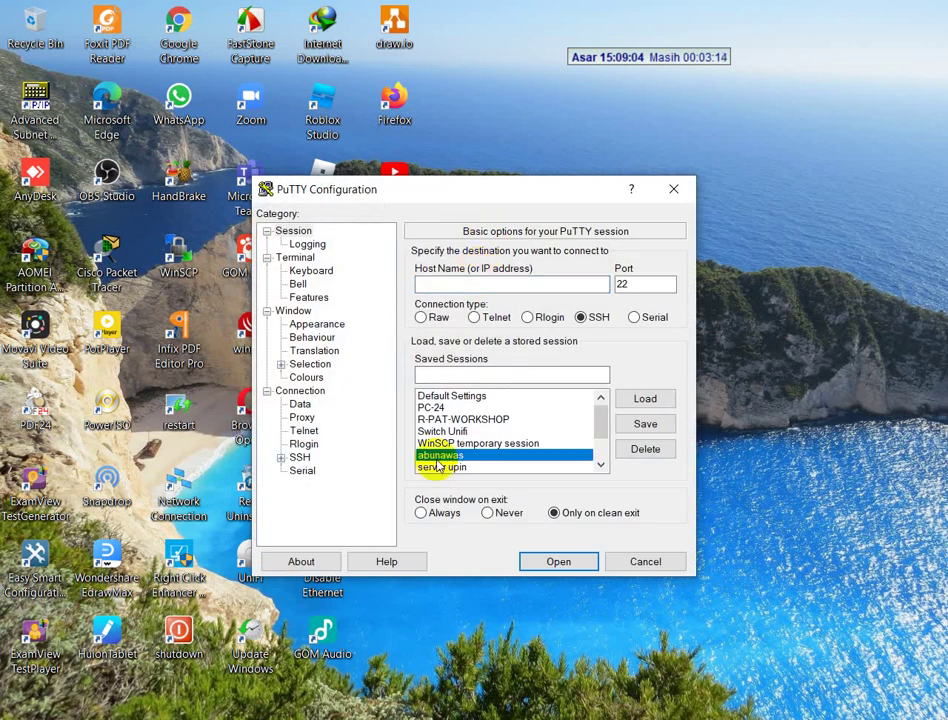
{"action": "left_click", "coordinate": [645, 448]}
- Save a session named aladin for host 172.16.50.2 and open the connection
{"action": "left_click", "coordinate": [531, 283]}
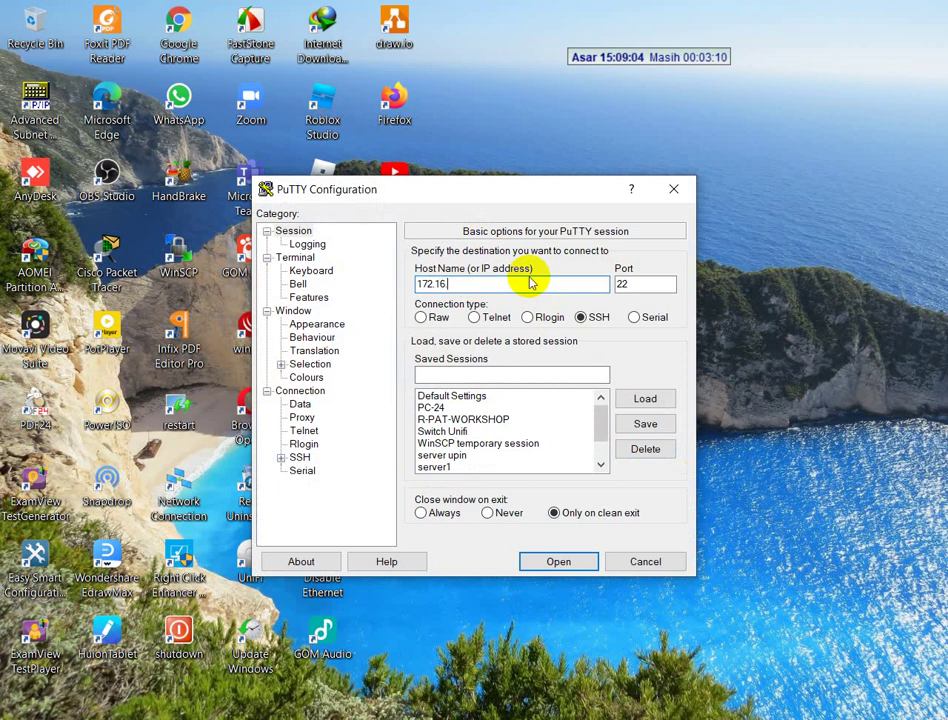
{"action": "left_click", "coordinate": [524, 373]}
{"action": "type", "text": "aladin"}
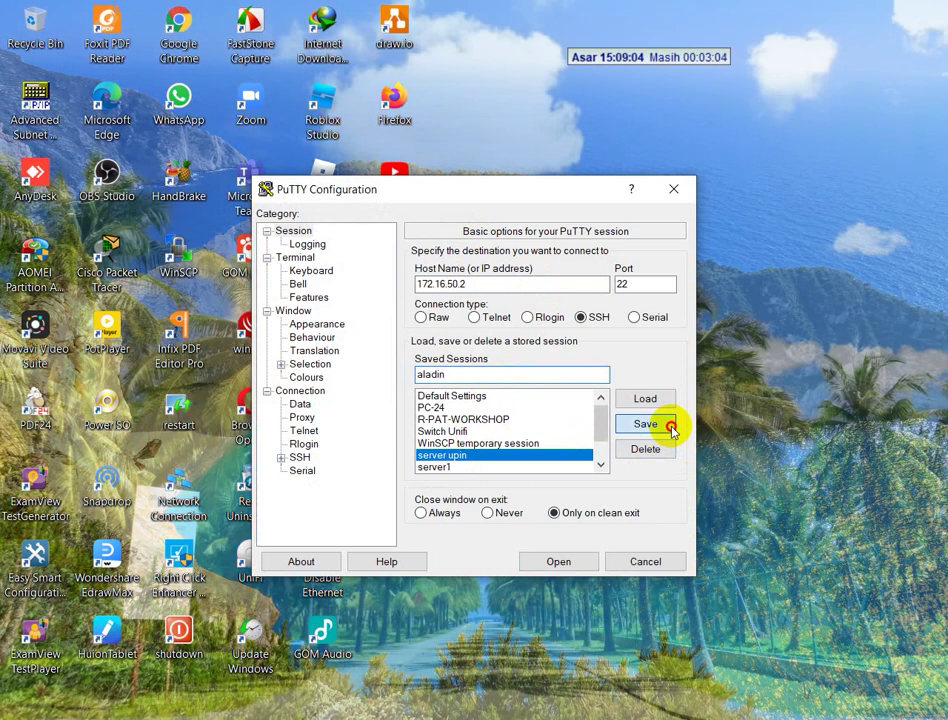
{"action": "left_click", "coordinate": [645, 423]}
{"action": "left_click", "coordinate": [526, 561]}
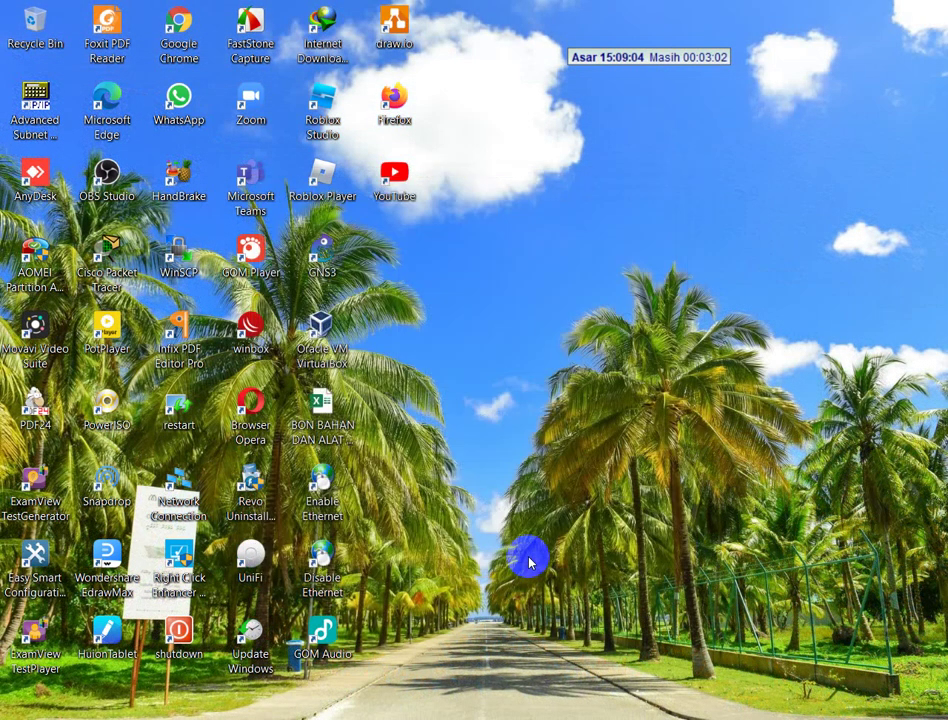
- Accept the server's host key and log in as root
{"action": "left_click", "coordinate": [352, 500]}
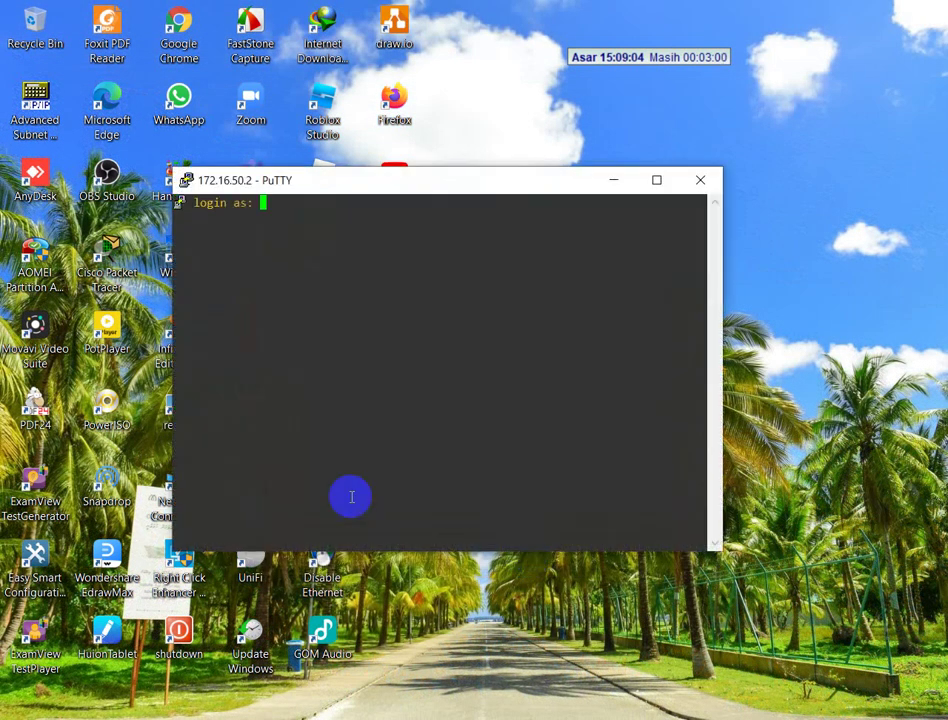
{"action": "type", "text": "root"}
{"action": "key", "text": "Return"}
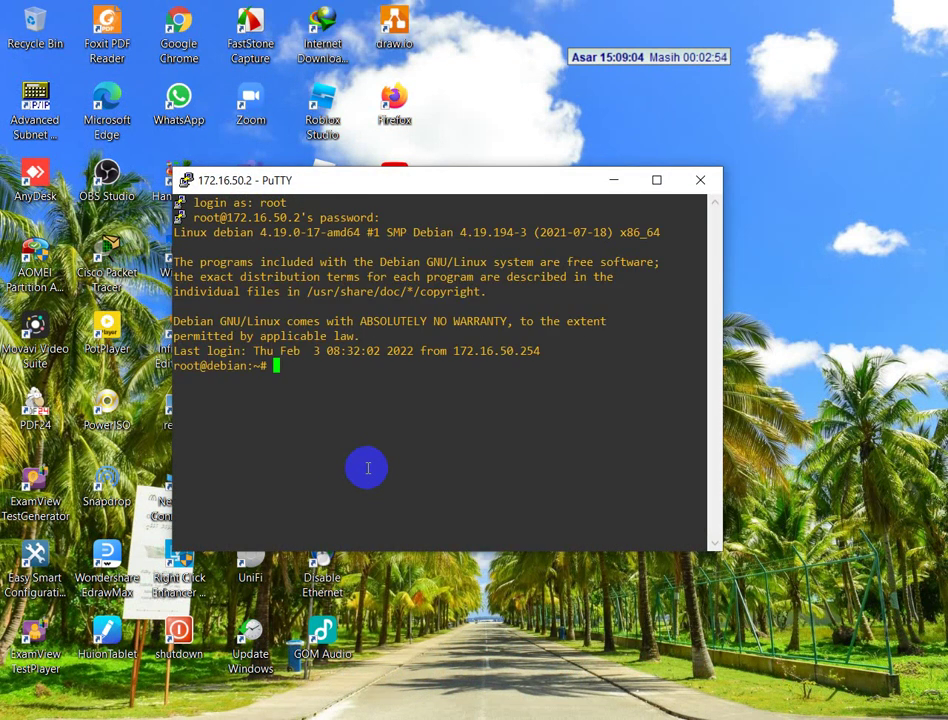
- Place the PuTTY window lower left and the Debian VM window top right
{"action": "left_click_drag", "start_coordinate": [353, 190], "coordinate": [194, 293]}
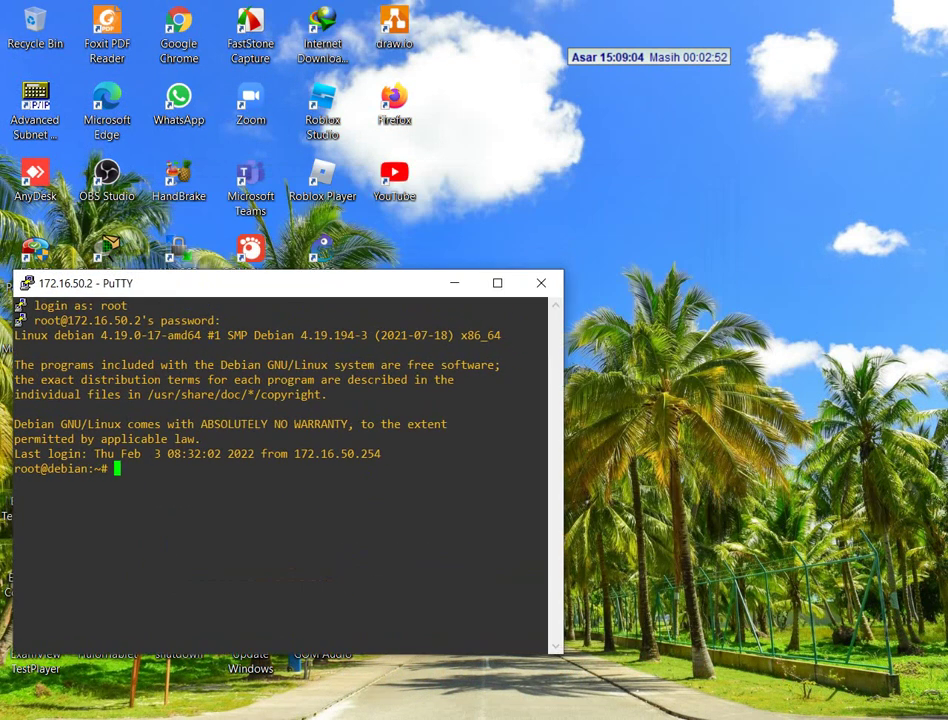
{"action": "left_click", "coordinate": [576, 712]}
{"action": "double_click", "coordinate": [787, 17]}
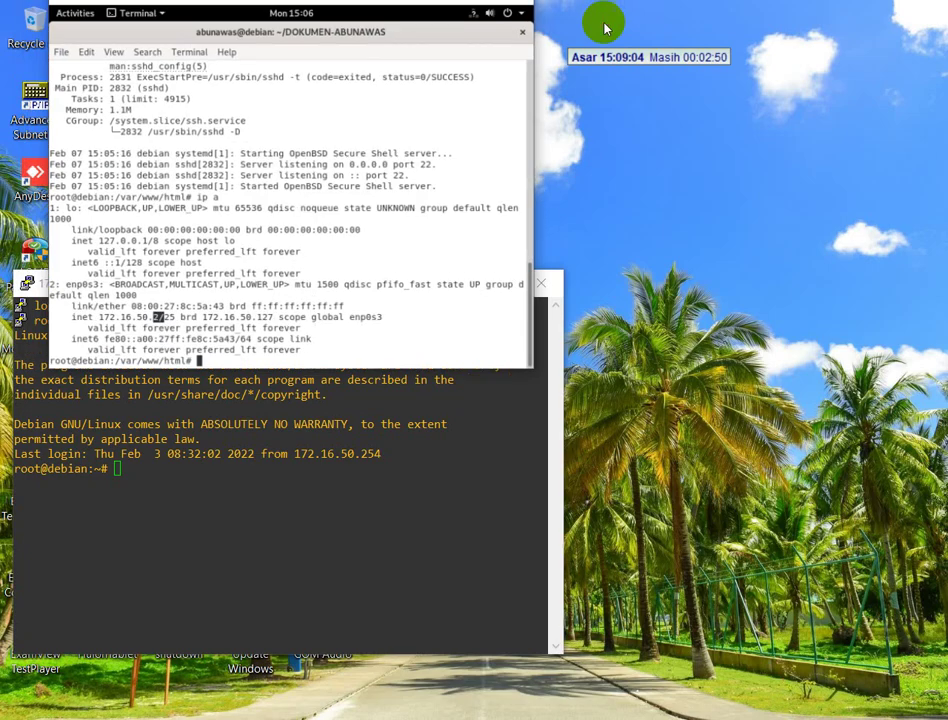
{"action": "left_click_drag", "start_coordinate": [380, 20], "coordinate": [760, 25]}
{"action": "left_click", "coordinate": [490, 712]}
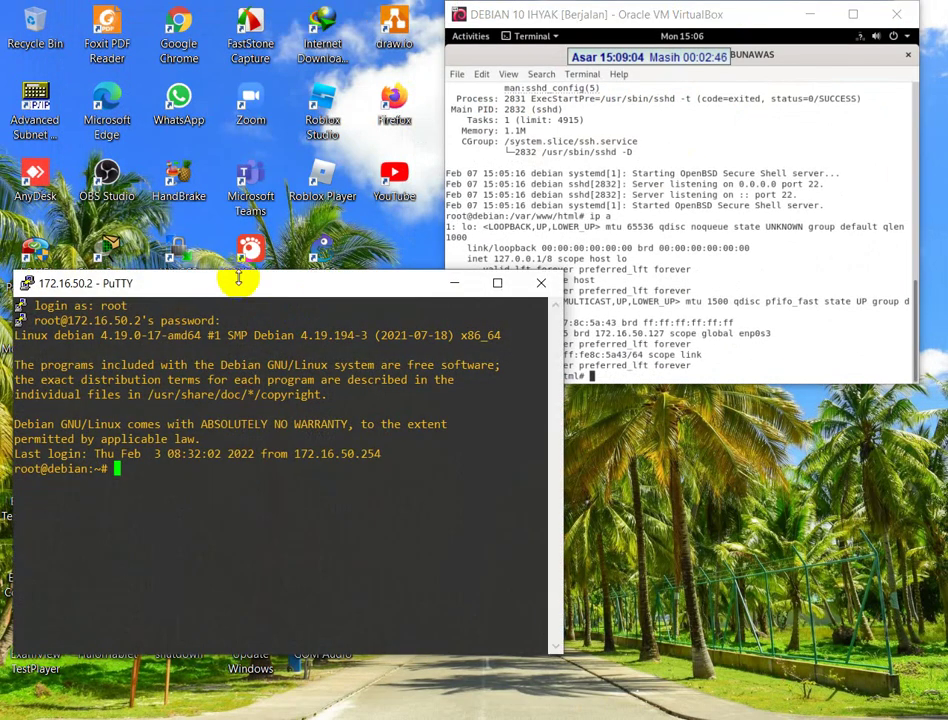
{"action": "left_click_drag", "start_coordinate": [232, 286], "coordinate": [229, 335]}
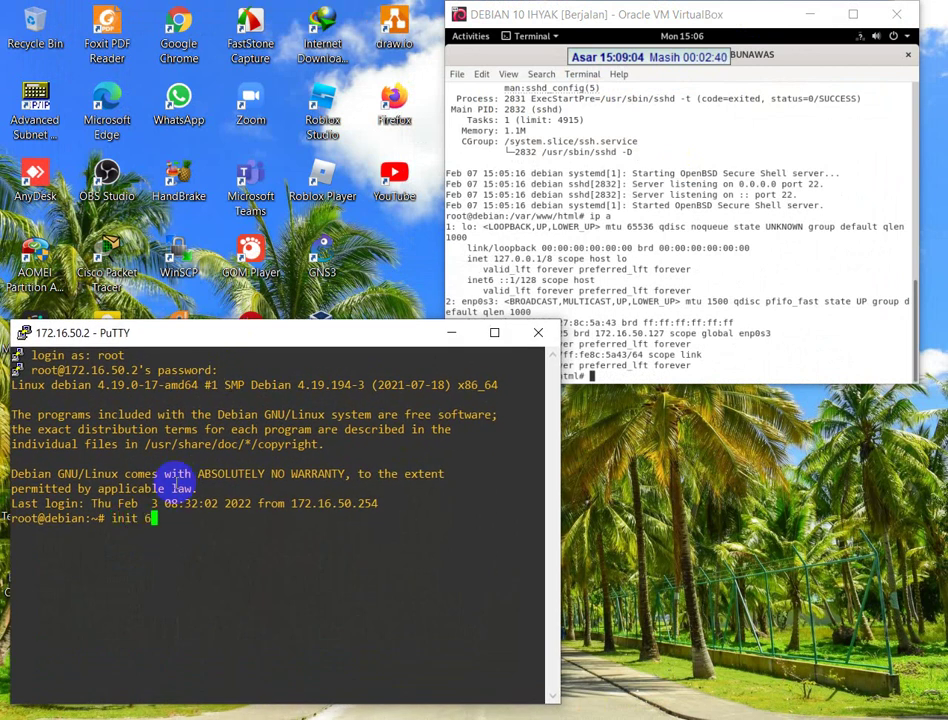
- Run init 6 to reboot the server and dismiss PuTTY's connection-closed error
{"action": "key", "text": "Return"}
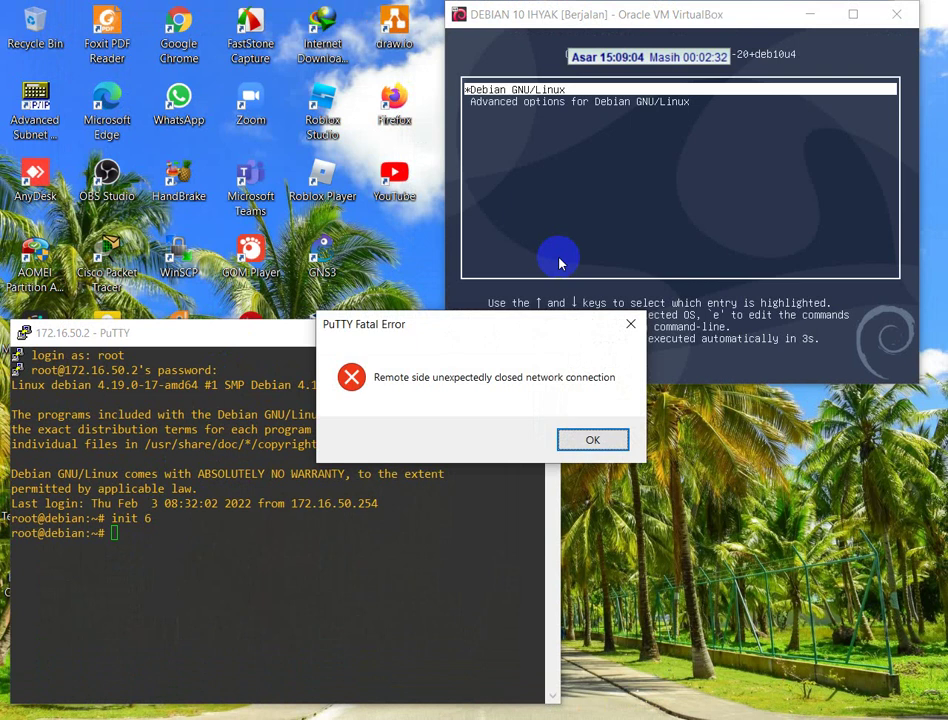
{"action": "left_click", "coordinate": [713, 17]}
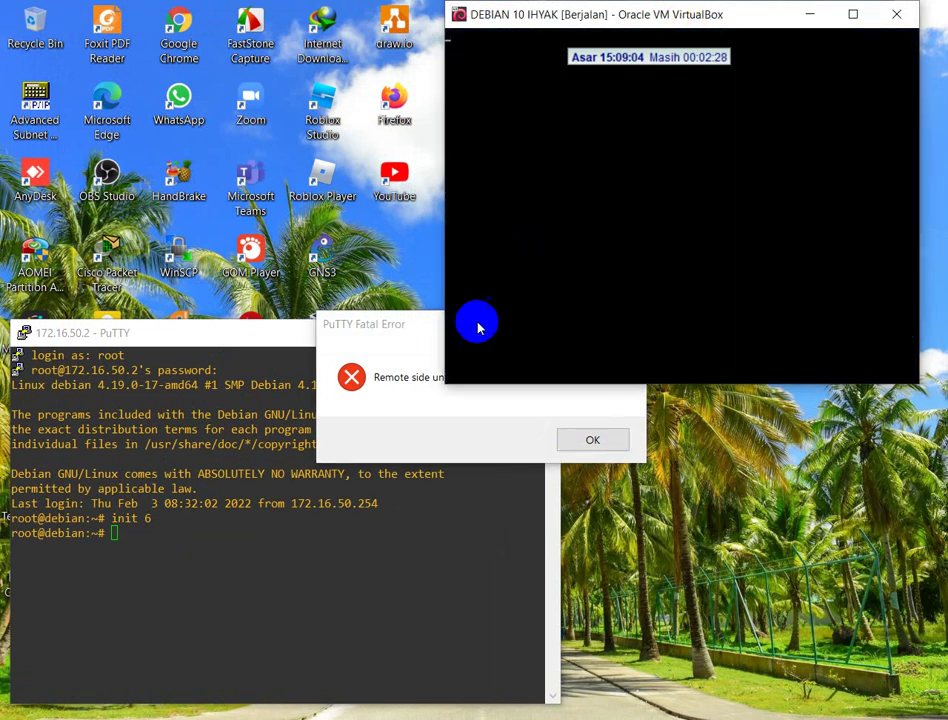
{"action": "left_click", "coordinate": [493, 408]}
{"action": "left_click", "coordinate": [590, 438]}
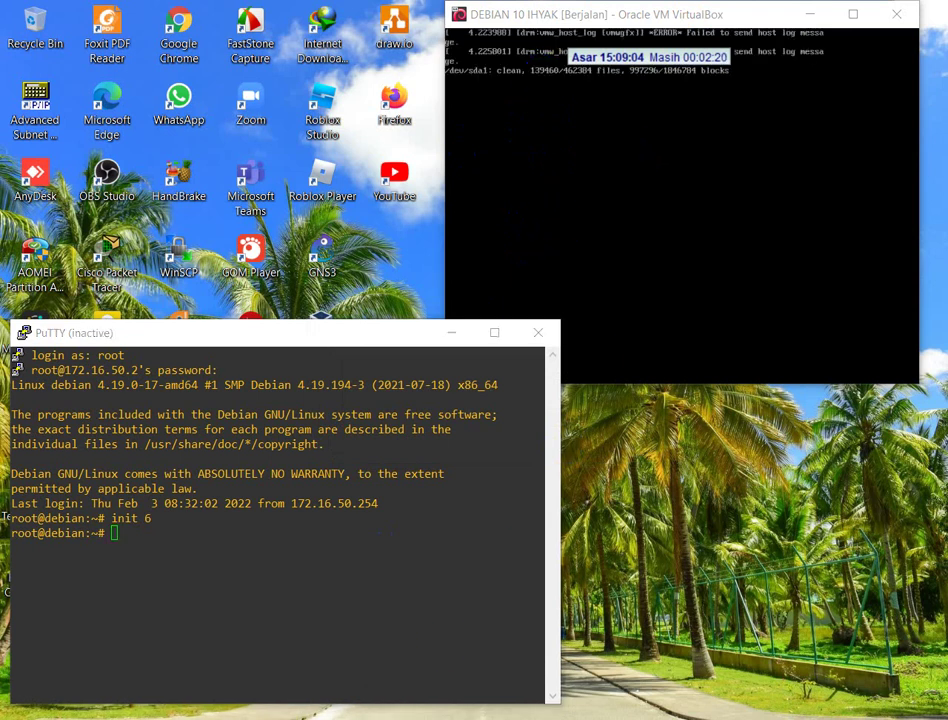
- Switch to the exam PDF in Foxit and scroll down the sheet
{"action": "key", "text": "alt+Tab"}
{"action": "scroll", "coordinate": [330, 390], "scroll_direction": "down", "scroll_amount": 8}
{"action": "scroll", "coordinate": [345, 415], "scroll_direction": "down", "scroll_amount": 8}
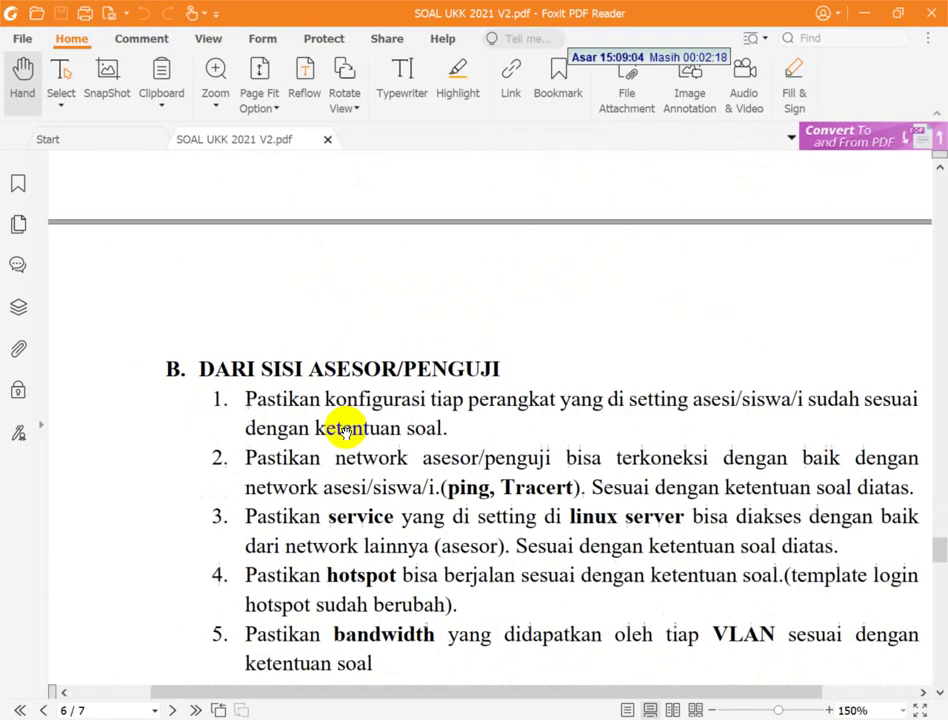
- Scroll to section B item 6, then bring forward the rebooted VM's login screen
{"action": "scroll", "coordinate": [418, 362], "scroll_direction": "down", "scroll_amount": 3}
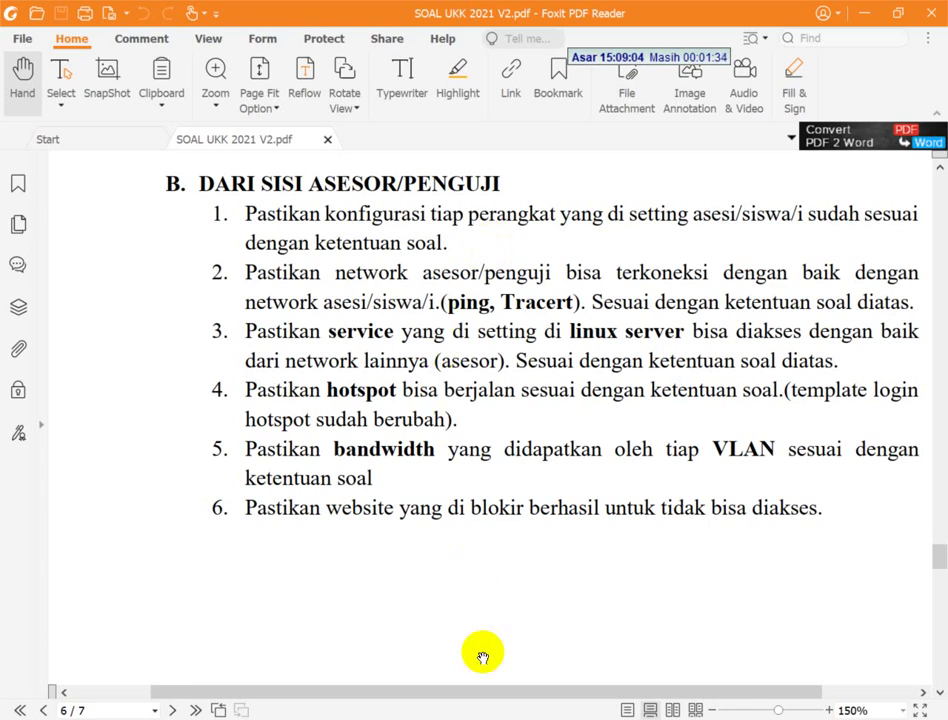
{"action": "mouse_move", "coordinate": [540, 719]}
{"action": "left_click", "coordinate": [505, 625]}
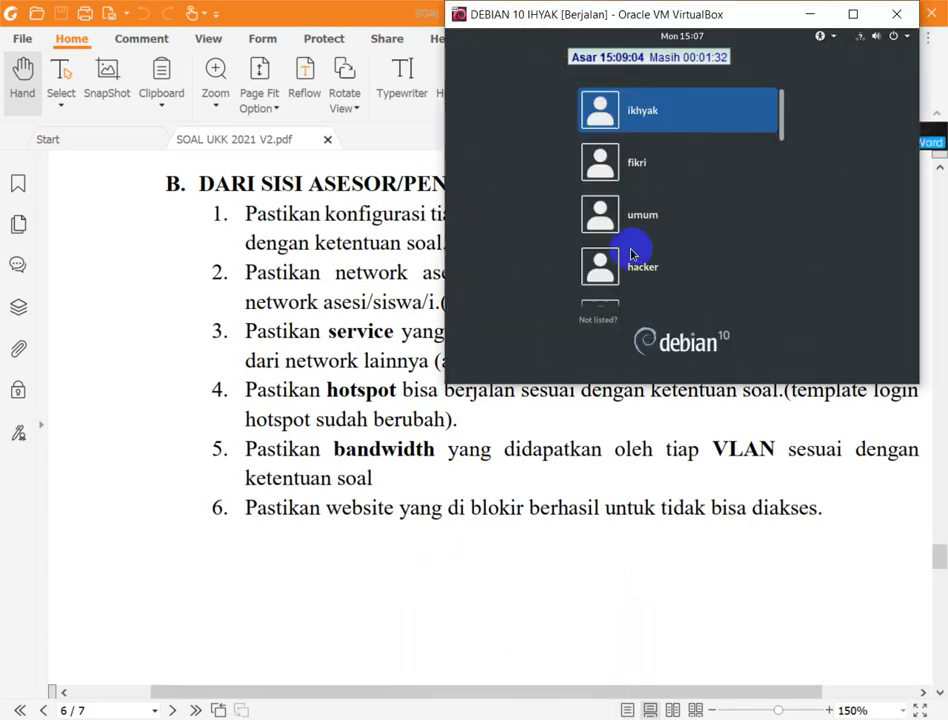